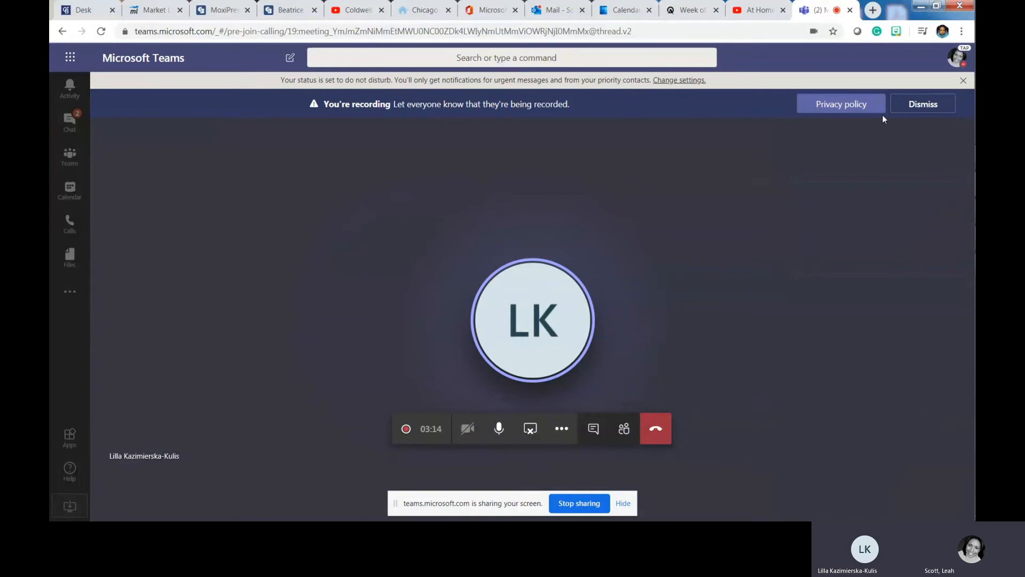
- Switch from the Teams meeting to the Desk portal showing the Moxi Present search result
click(77, 4)
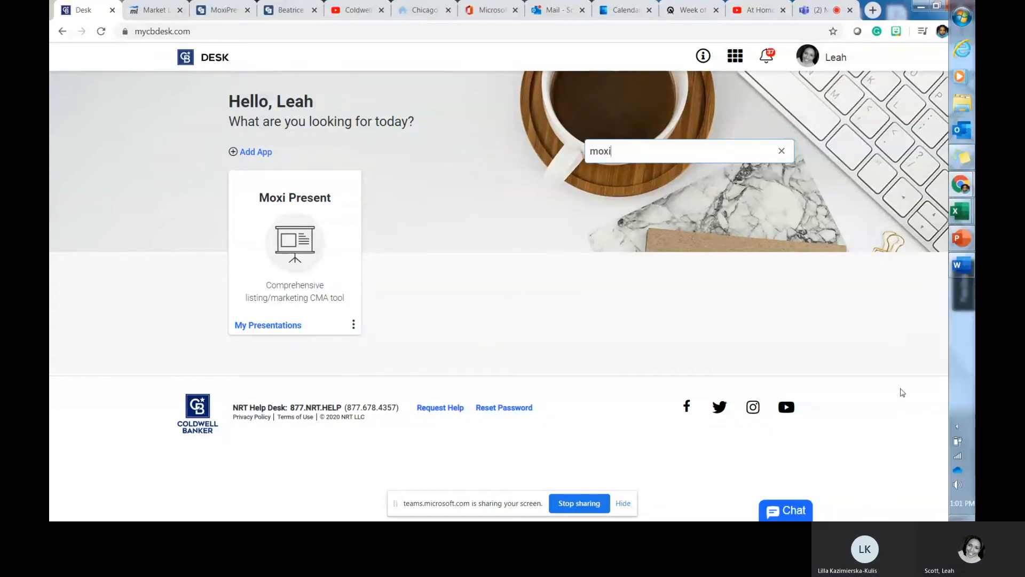
click(815, 10)
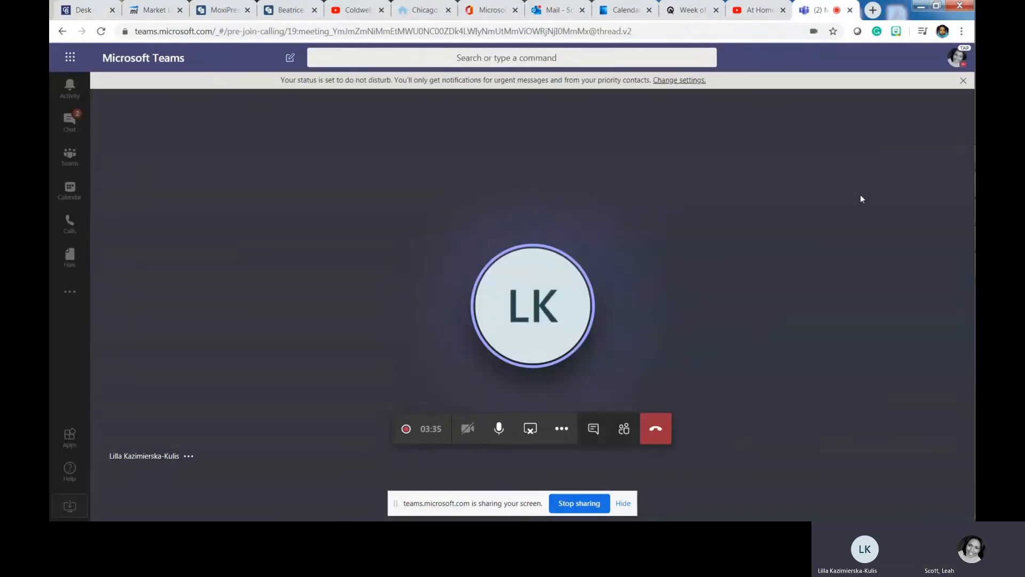
mouse_move(971, 197)
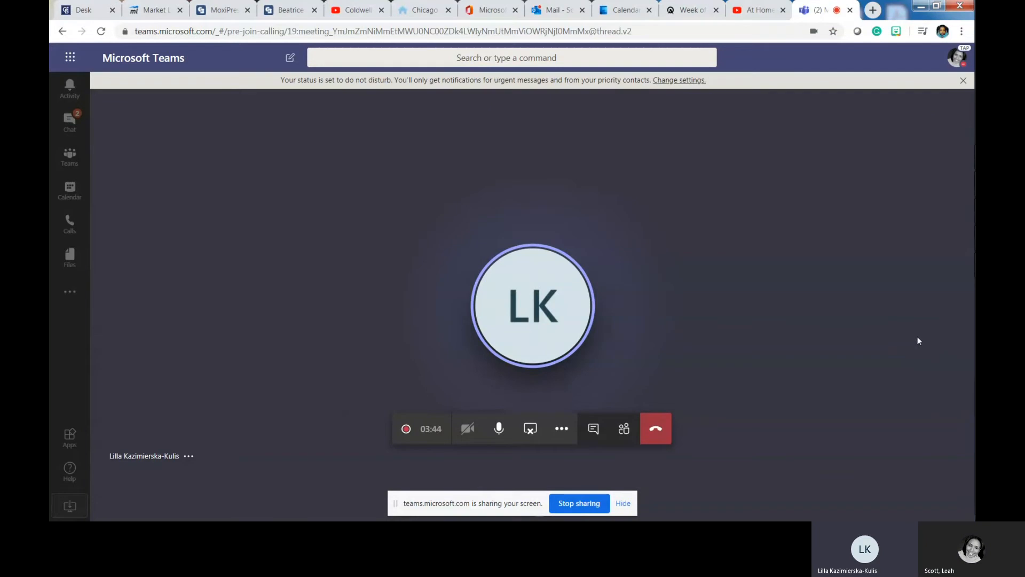
click(68, 5)
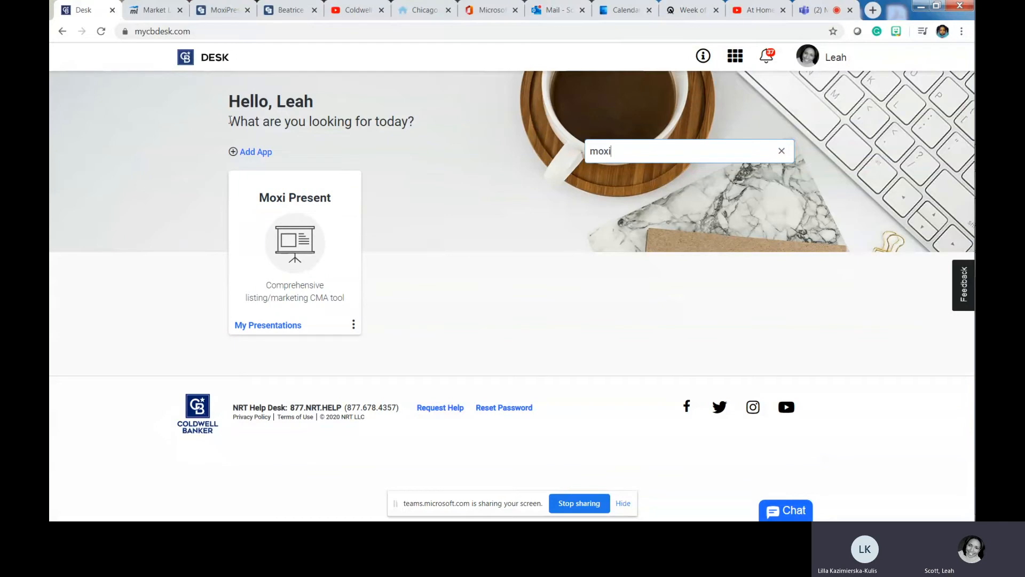
- Launch Moxi Present, show all presentations under My Presentations, then go back to Teams
click(300, 246)
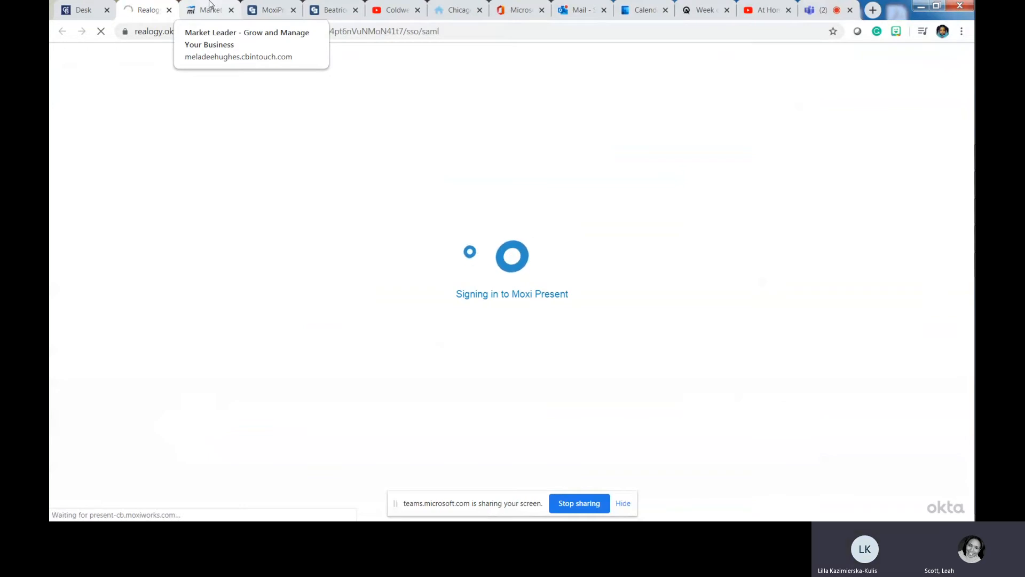
click(271, 11)
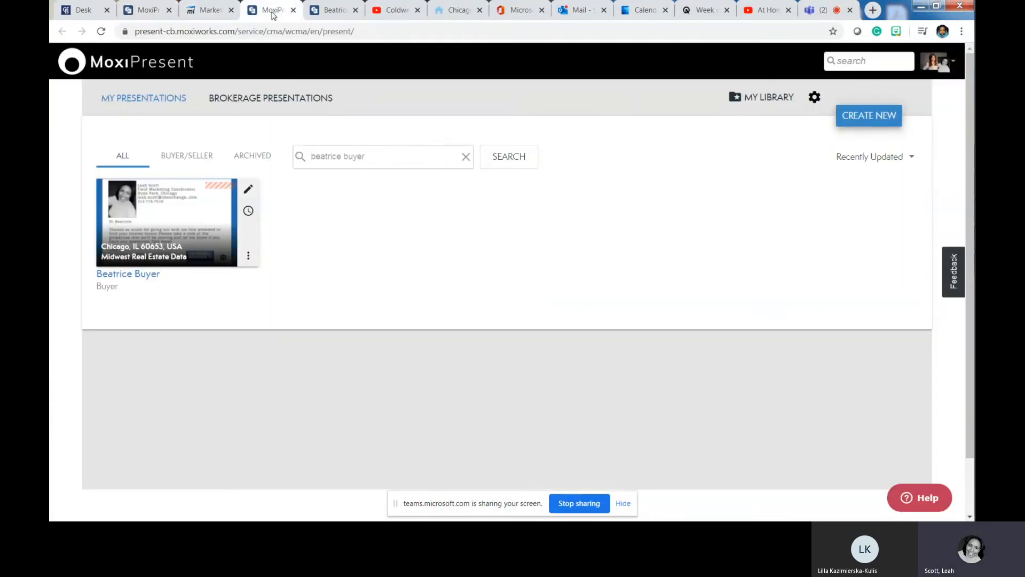
click(101, 99)
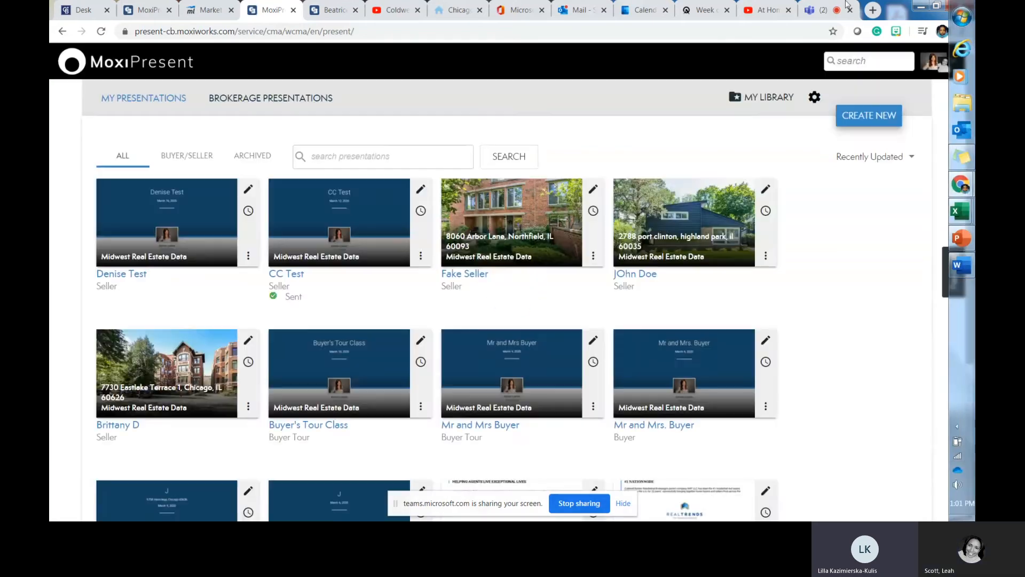
click(822, 11)
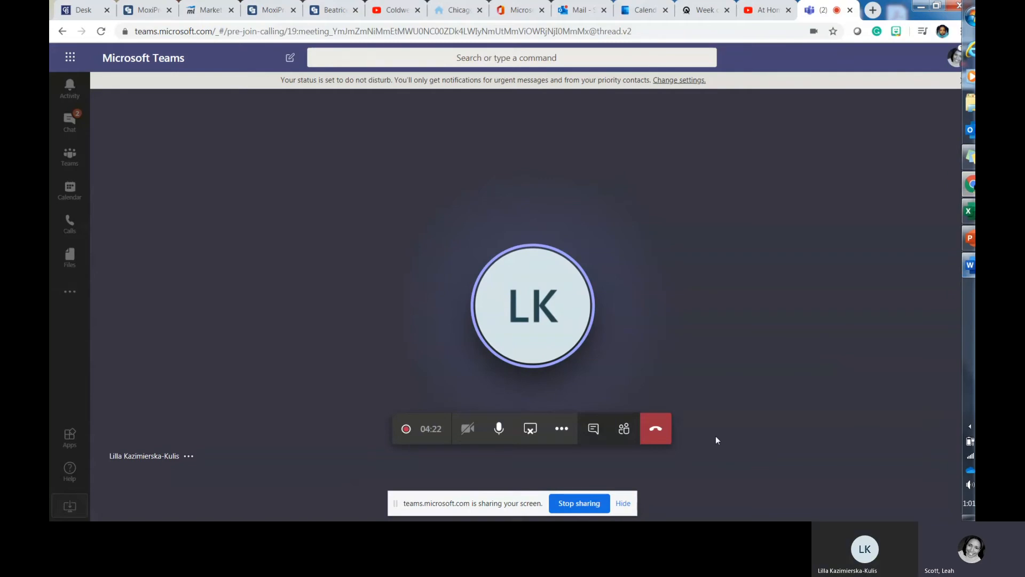
- Check the meeting's participant list, then return to the Moxi Present presentations
click(623, 429)
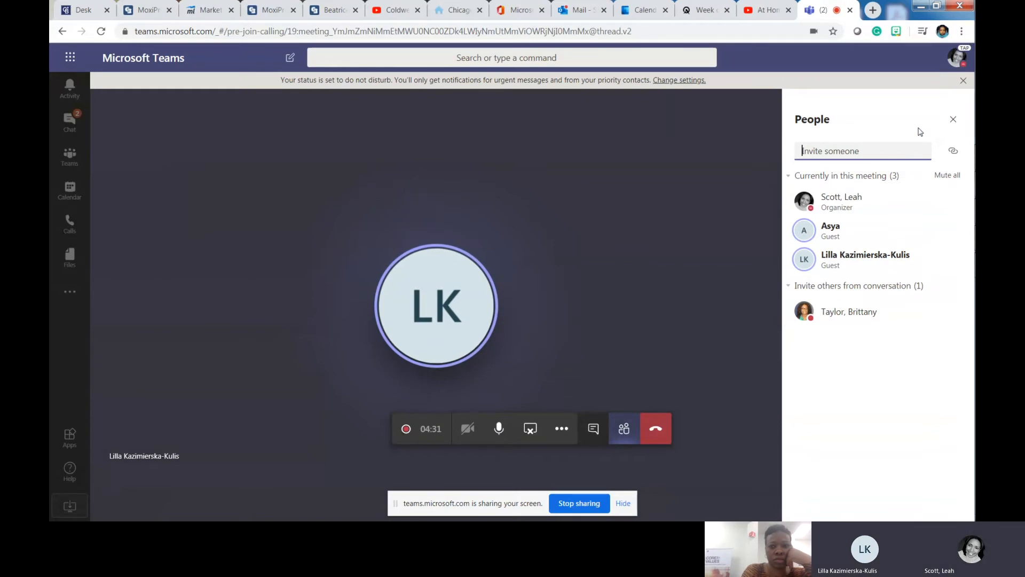
click(953, 119)
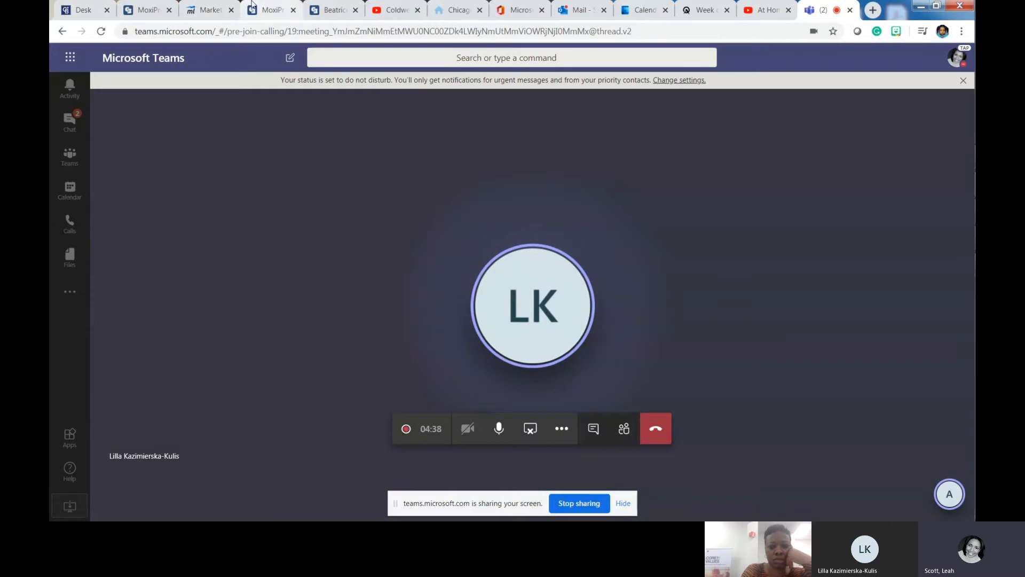
click(269, 9)
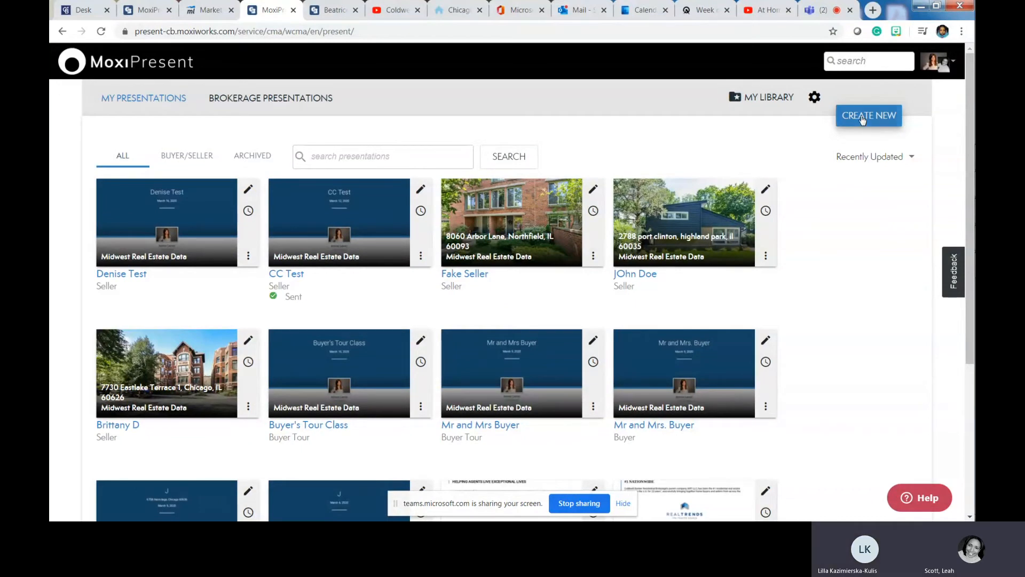
- Create a new Non-Listing presentation and continue to template selection
click(862, 118)
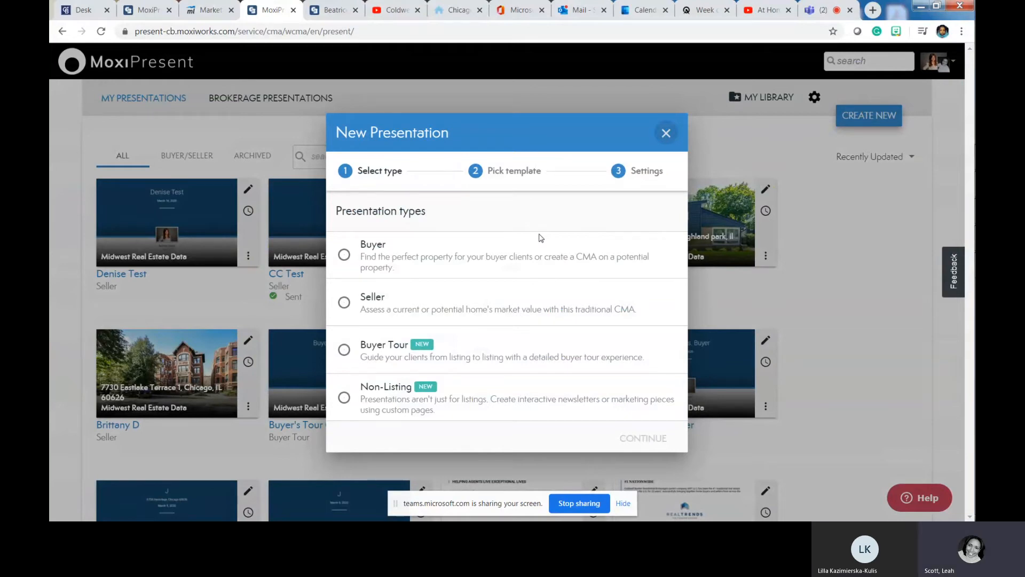
click(614, 398)
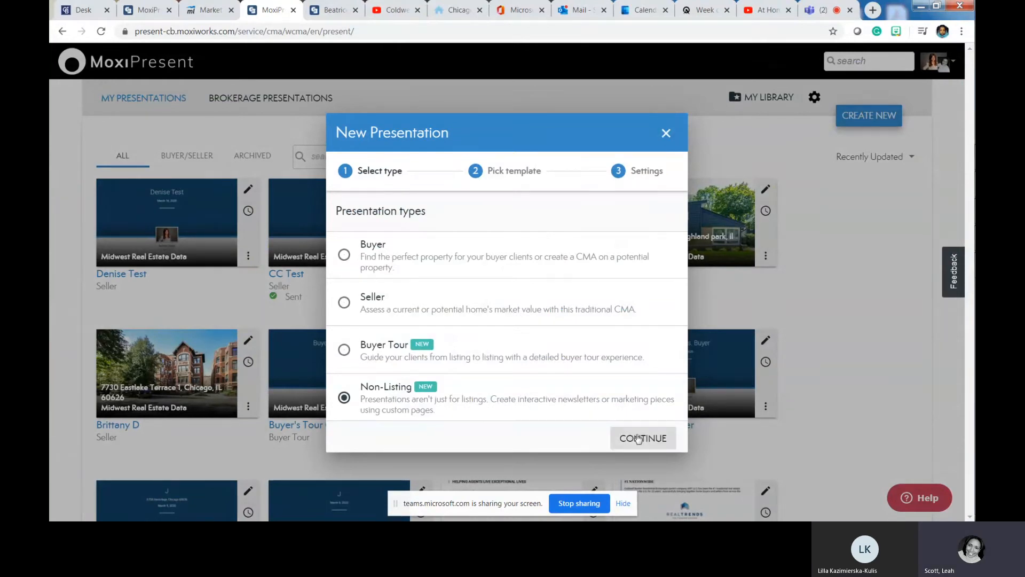
click(639, 439)
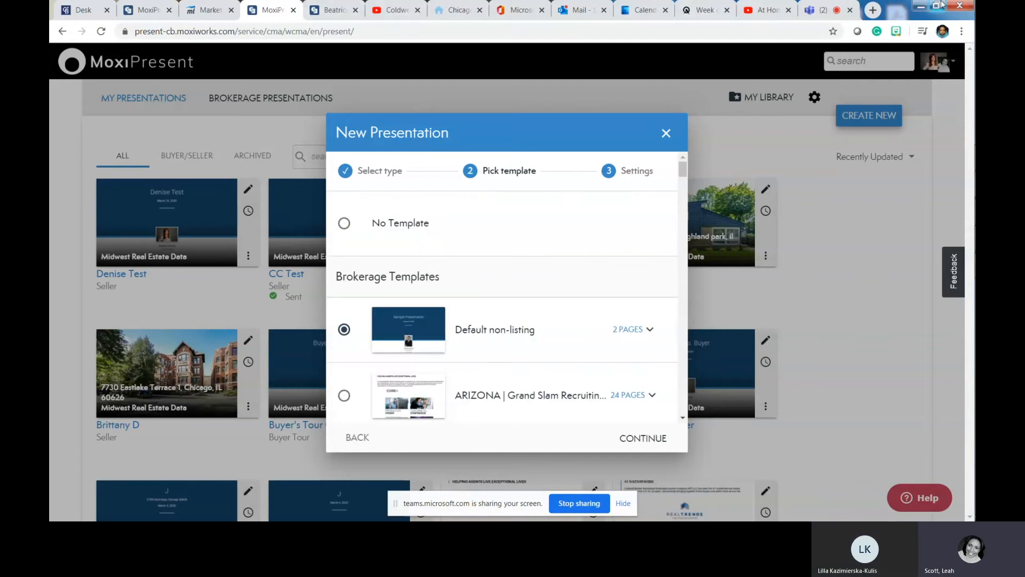
- Preview Default non-listing's pages, then choose No Template and continue to Settings
click(821, 8)
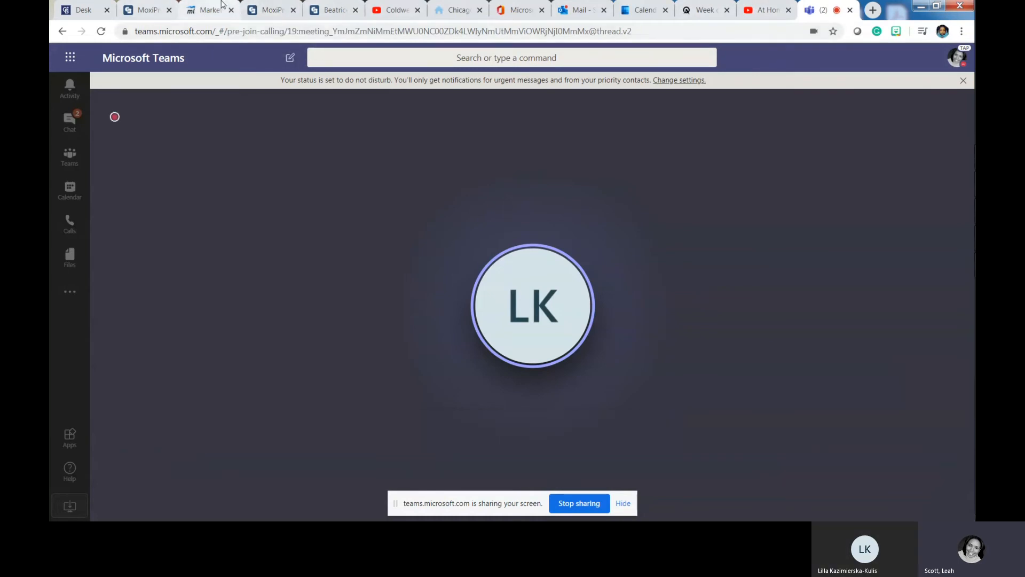
click(261, 8)
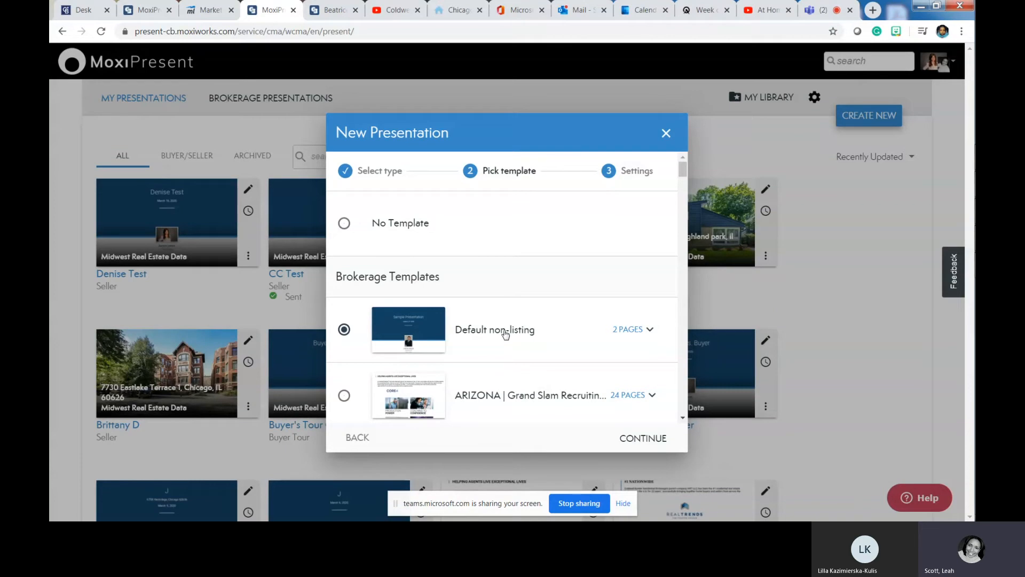
click(648, 332)
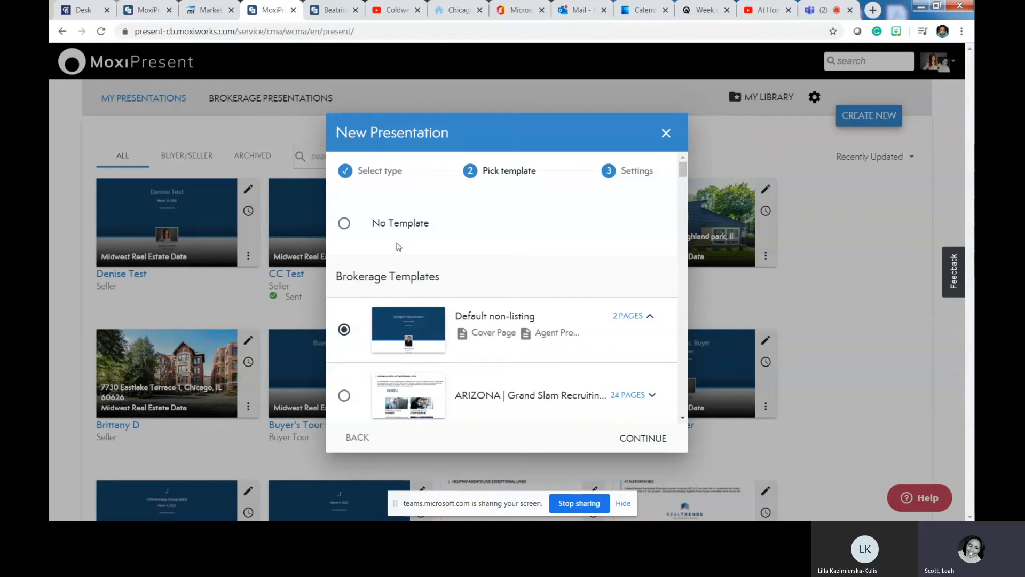
click(346, 225)
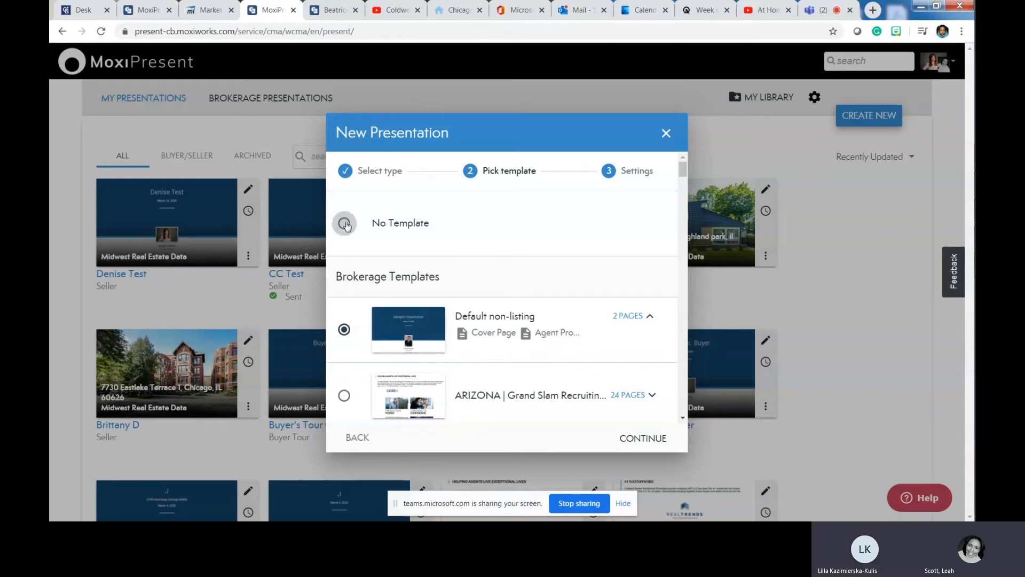
click(641, 439)
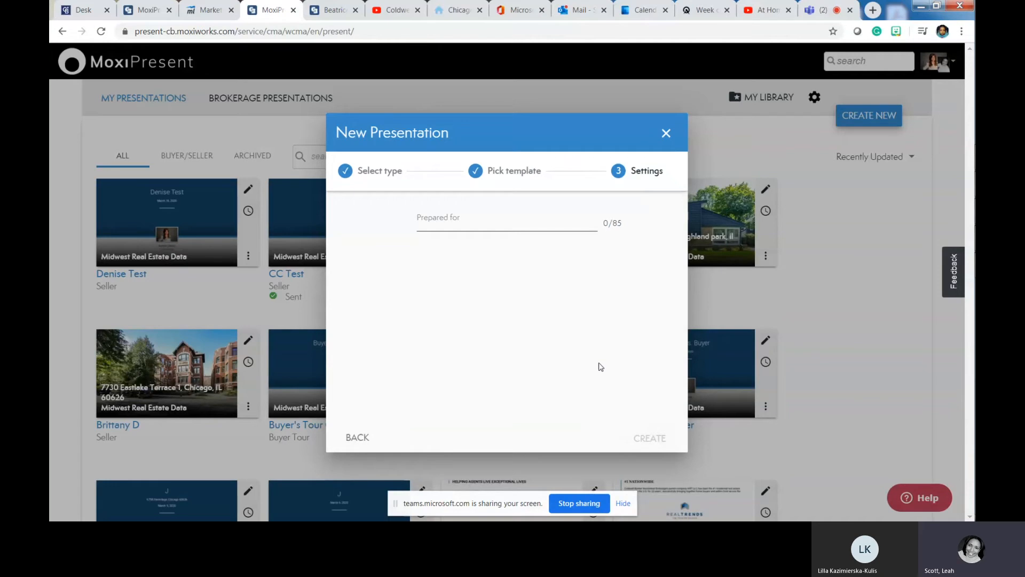
- Enter 'Moxi Present: Custom' in the Prepared for field and create the presentation
click(423, 221)
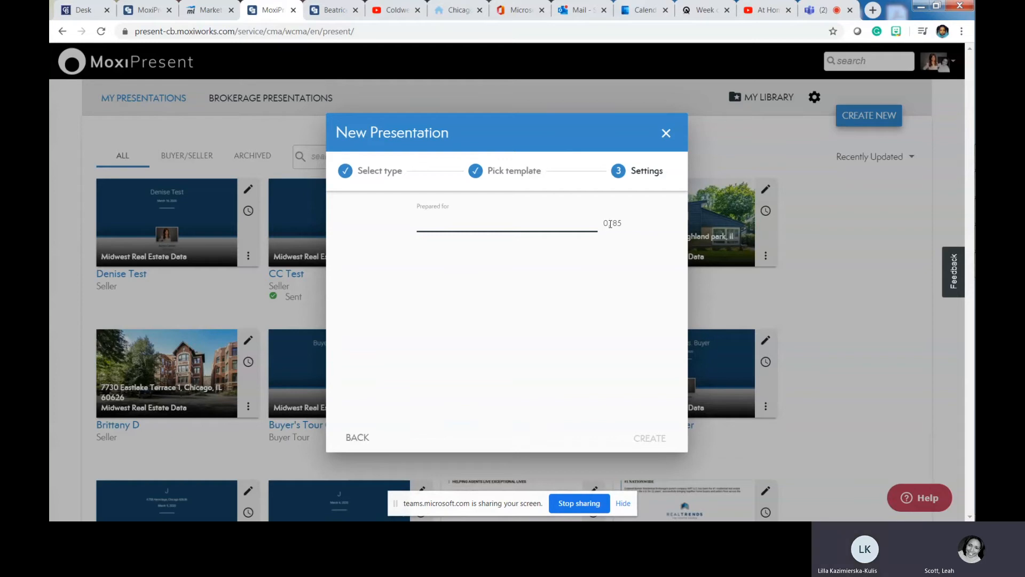
text(Moxi )
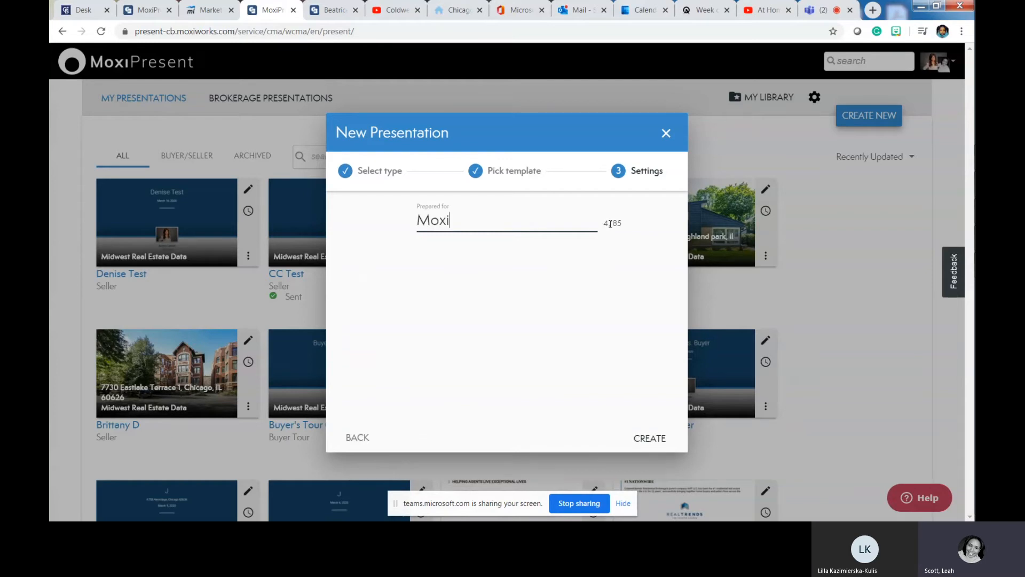
text(Presen)
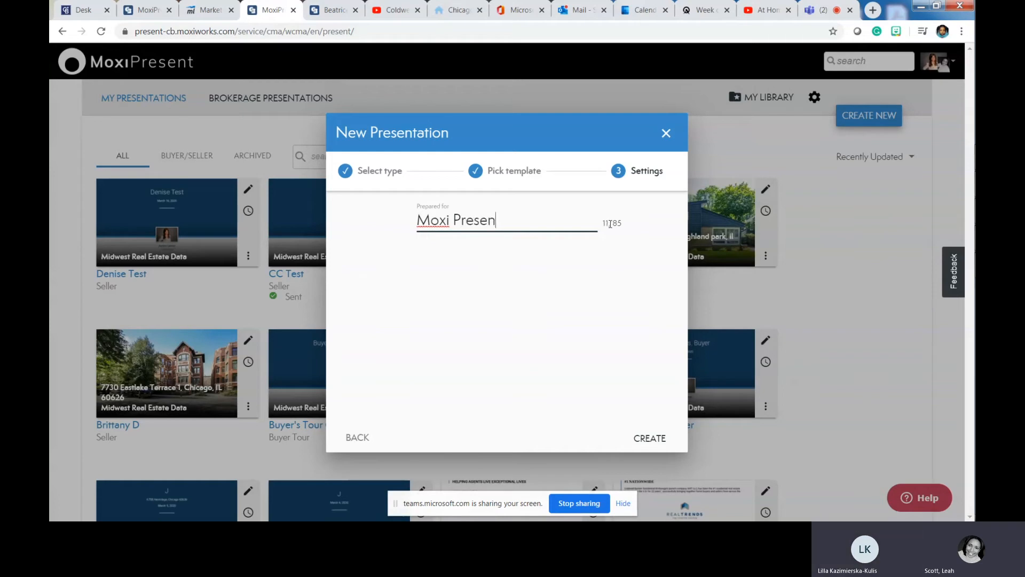
text(t: Custom)
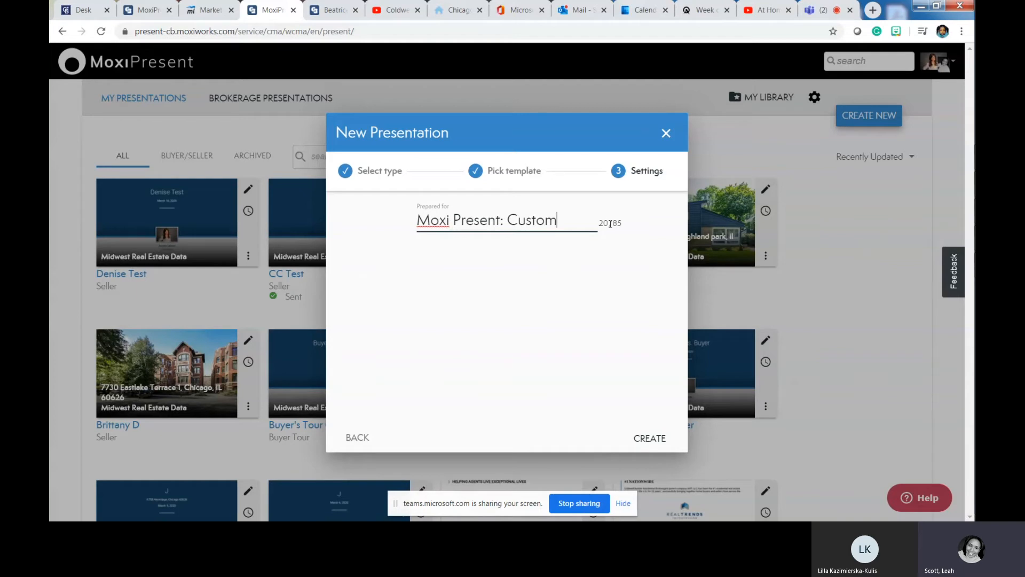
click(649, 436)
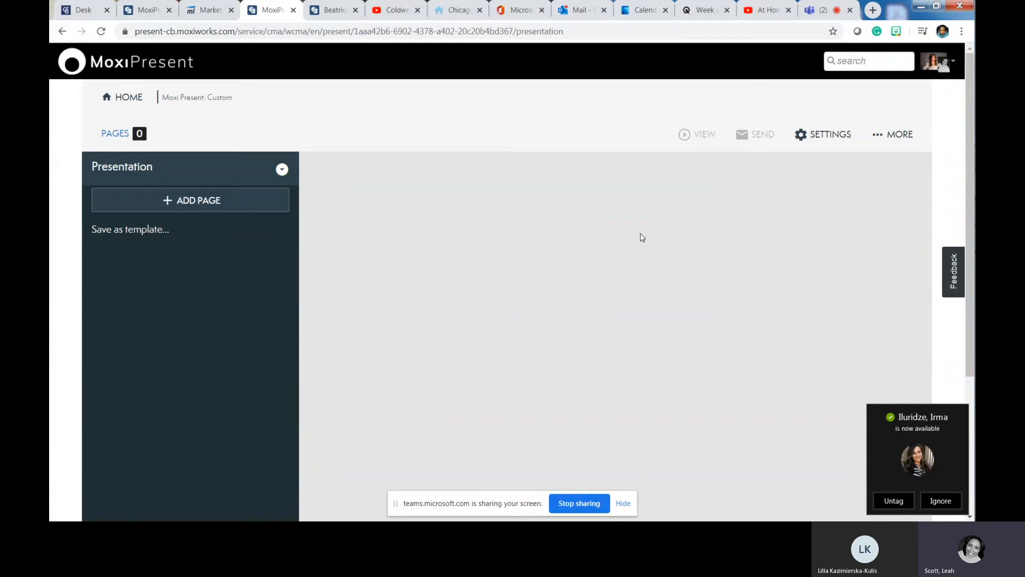
- Add a new page using Create New, then Build Page for custom content
click(208, 200)
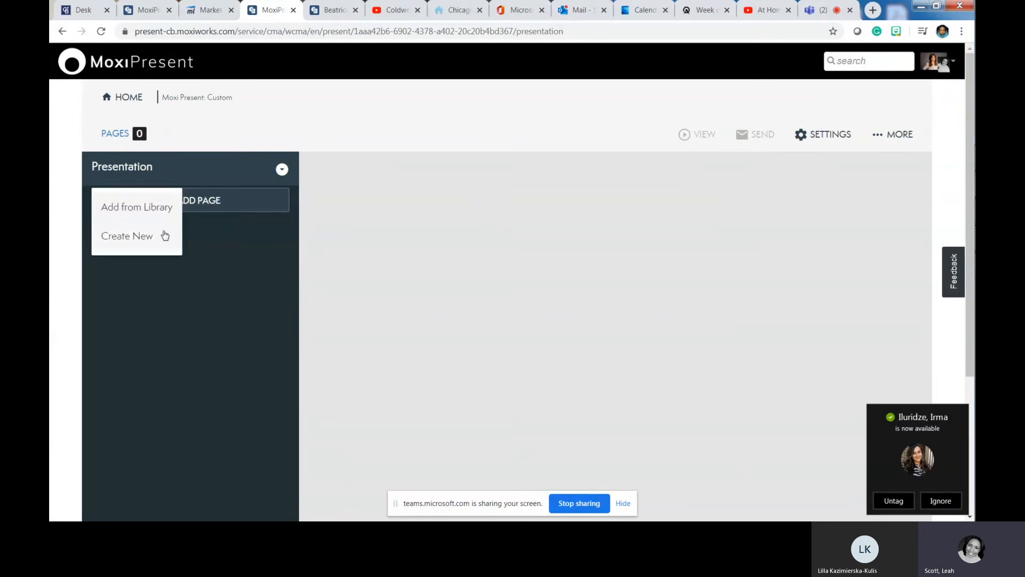
click(140, 233)
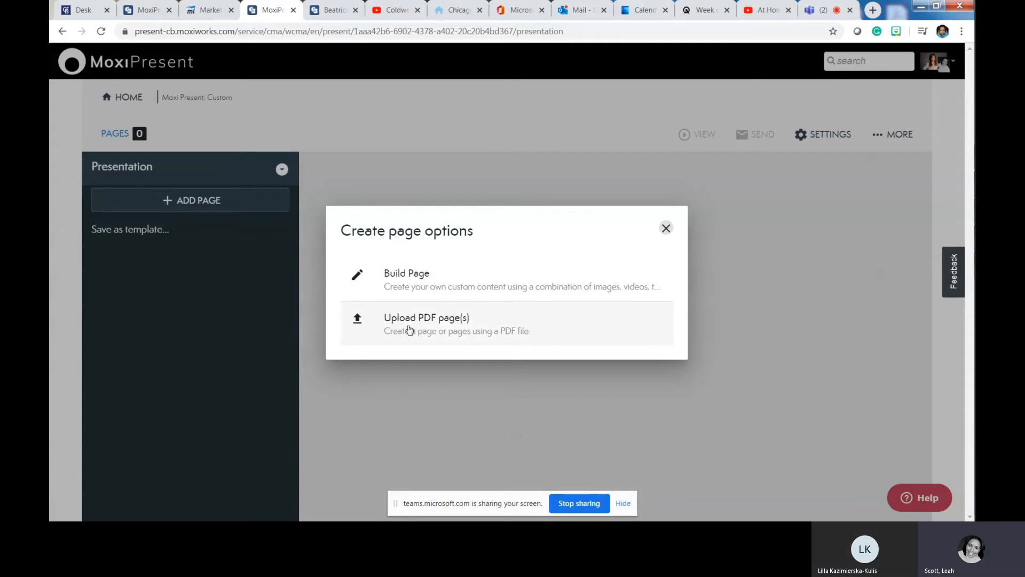
click(410, 288)
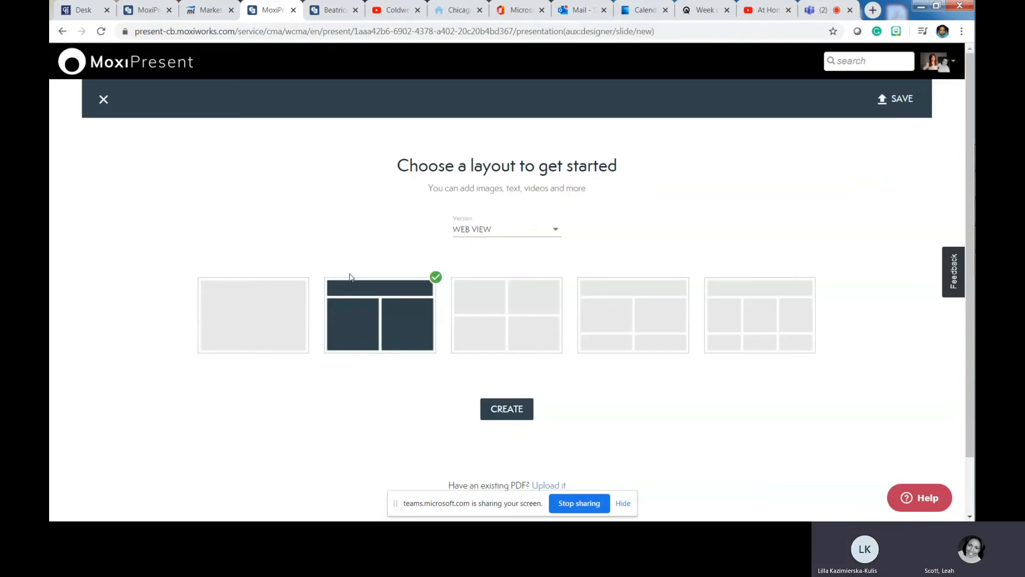
- Compare the layouts and create the page with the single full-width layout
click(248, 306)
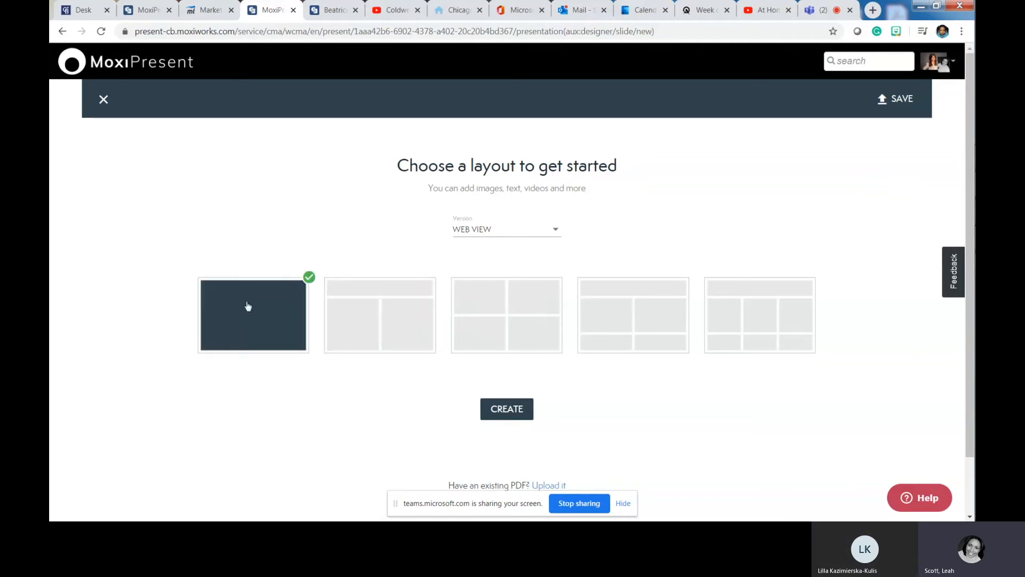
click(358, 309)
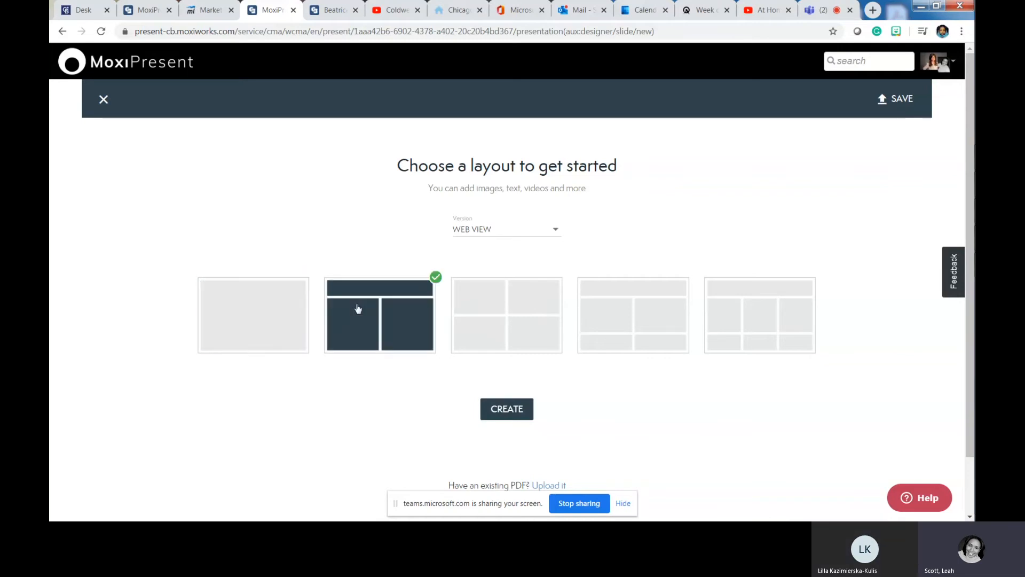
click(491, 327)
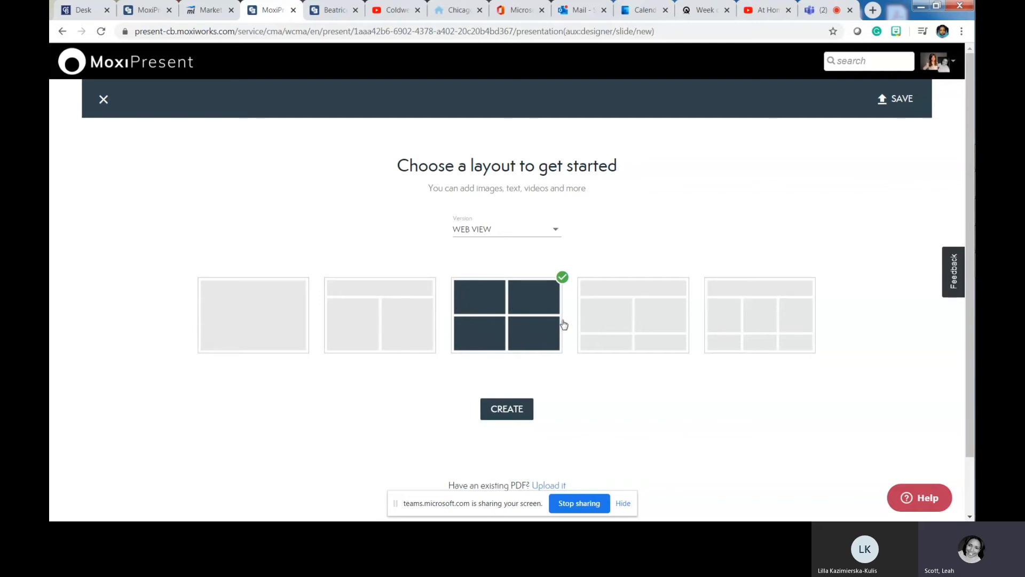
click(253, 302)
click(505, 410)
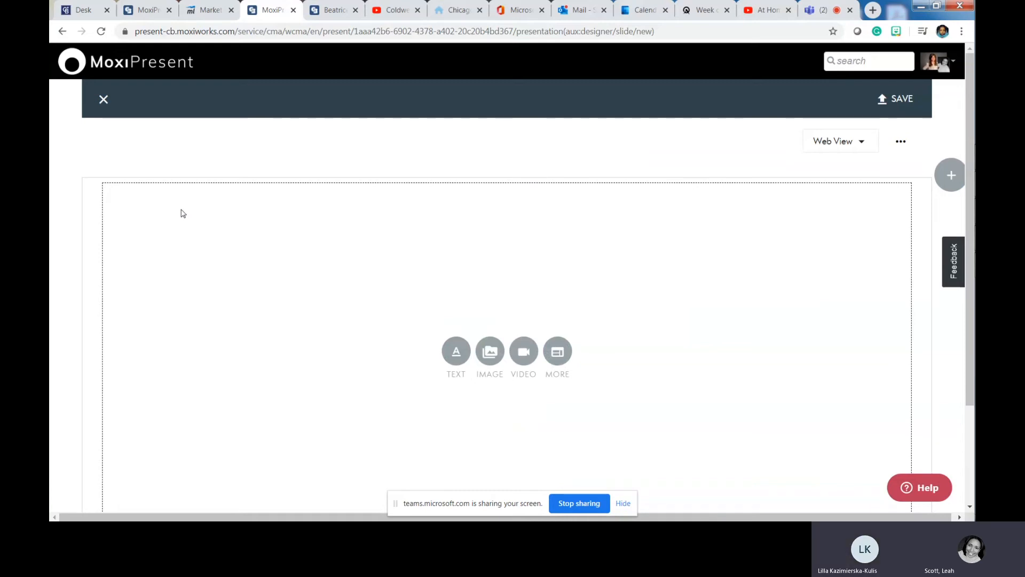
- Insert a text block reading 'First-time Homebuyer Event' and select the whole line
scroll(382, 293, down, 2)
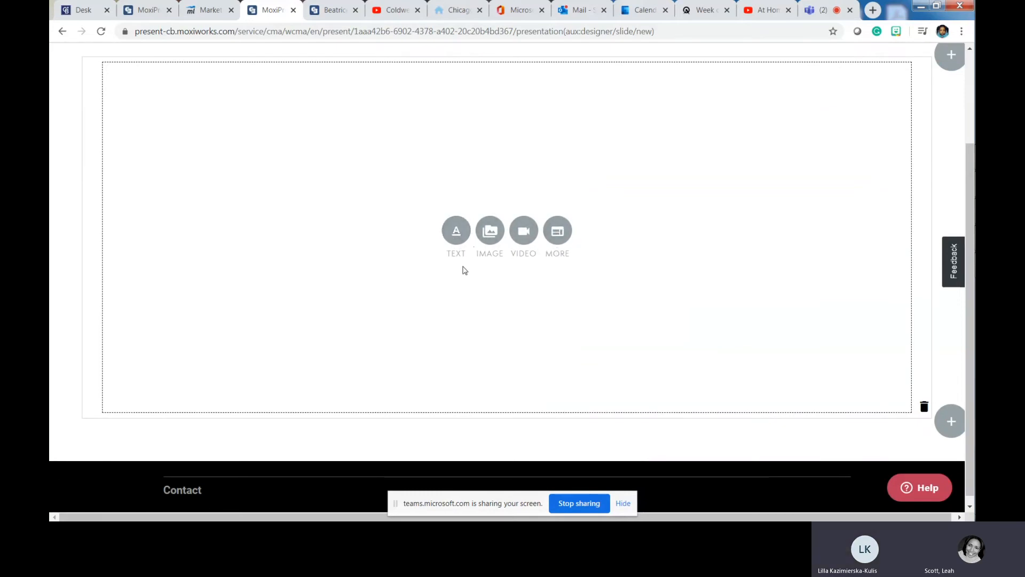
scroll(462, 270, up, 2)
click(461, 362)
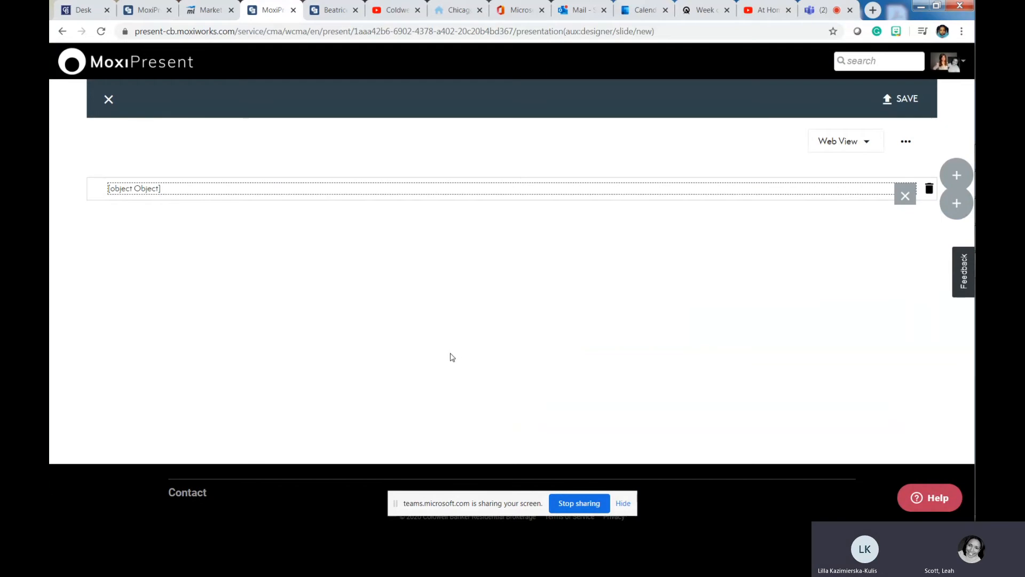
click(227, 196)
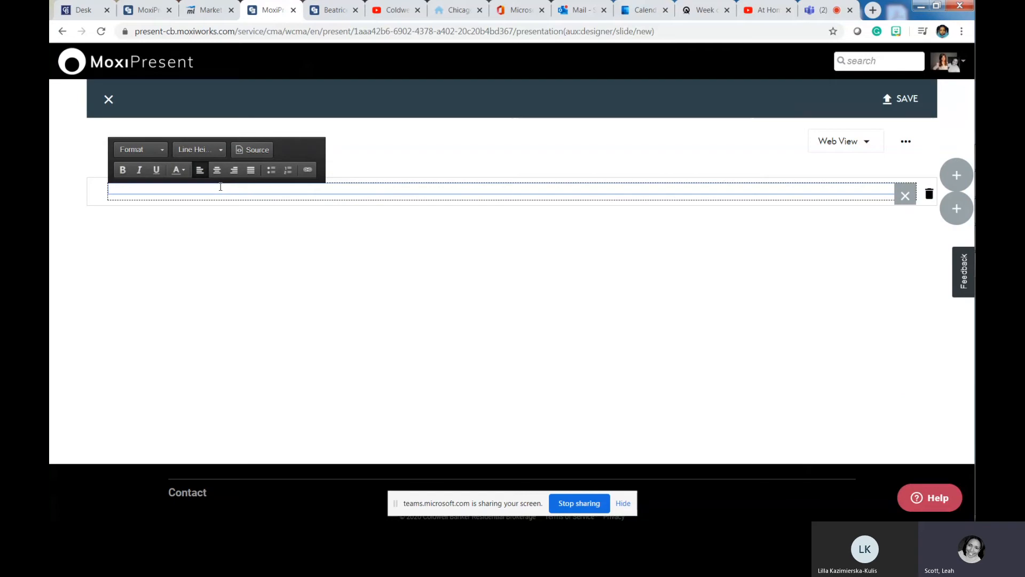
text(First-time Homebuyer Event)
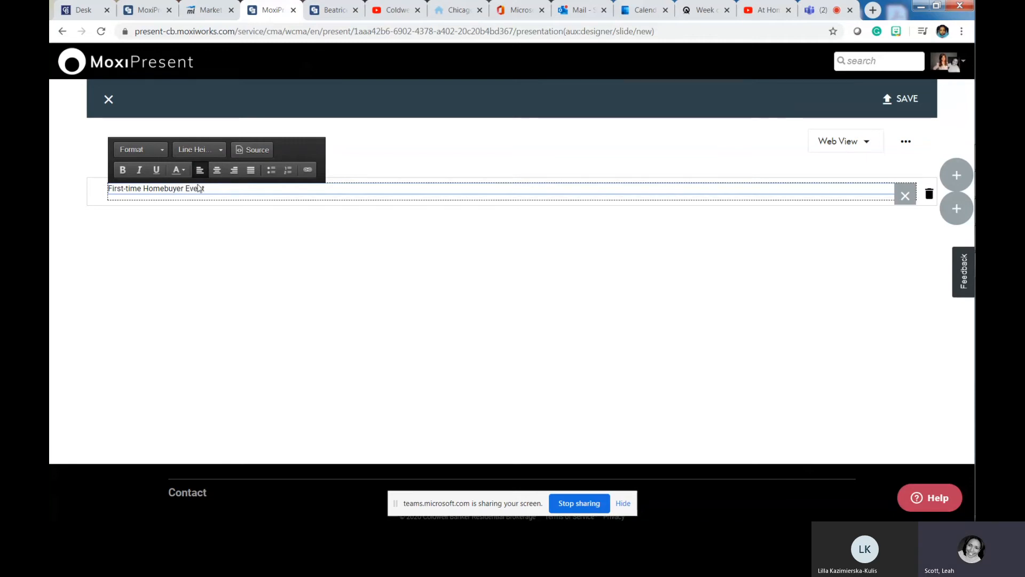
drag(218, 192, 107, 189)
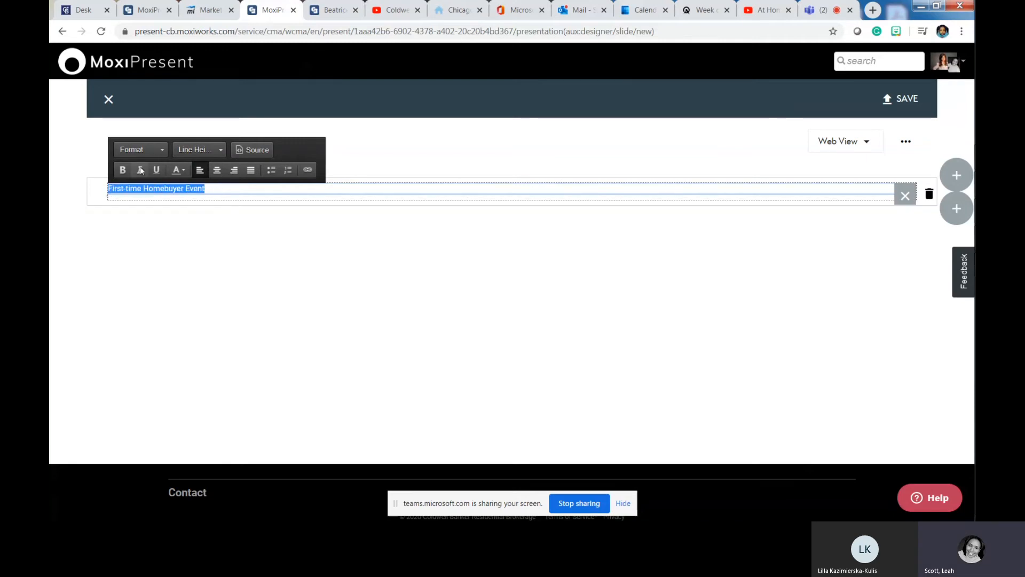
- Format the heading as Large Text, italic and blue
click(148, 150)
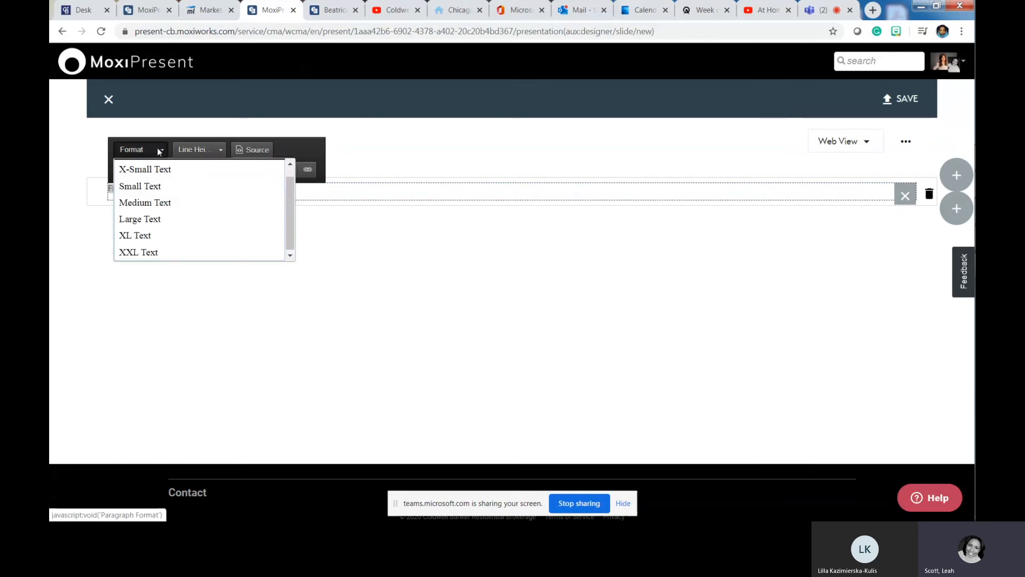
click(151, 219)
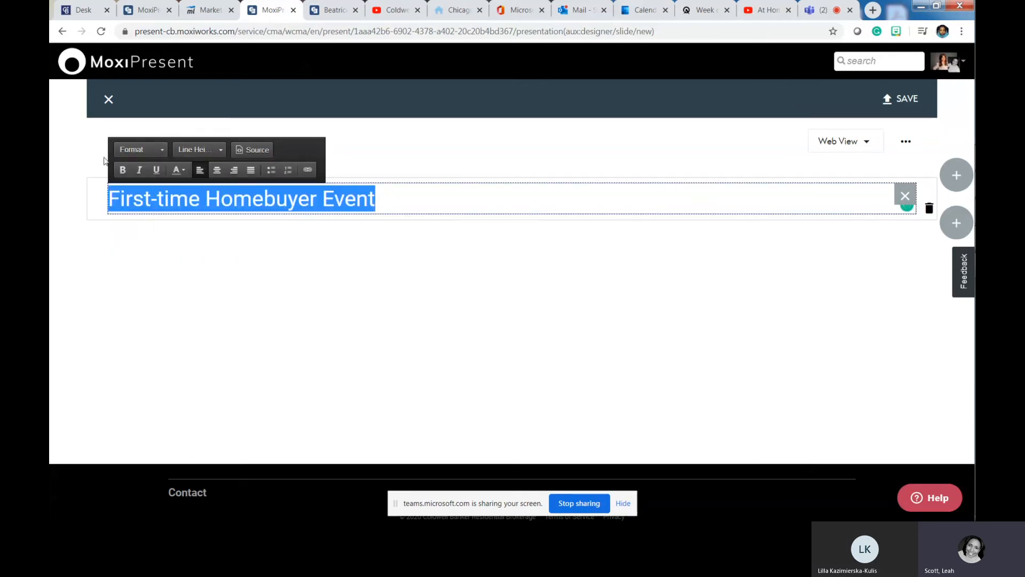
click(140, 174)
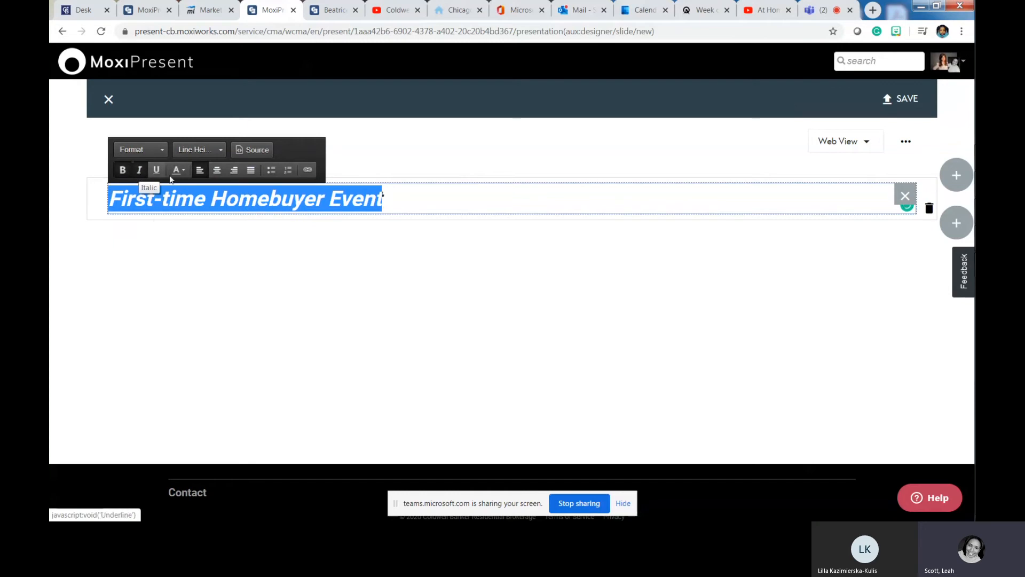
click(184, 172)
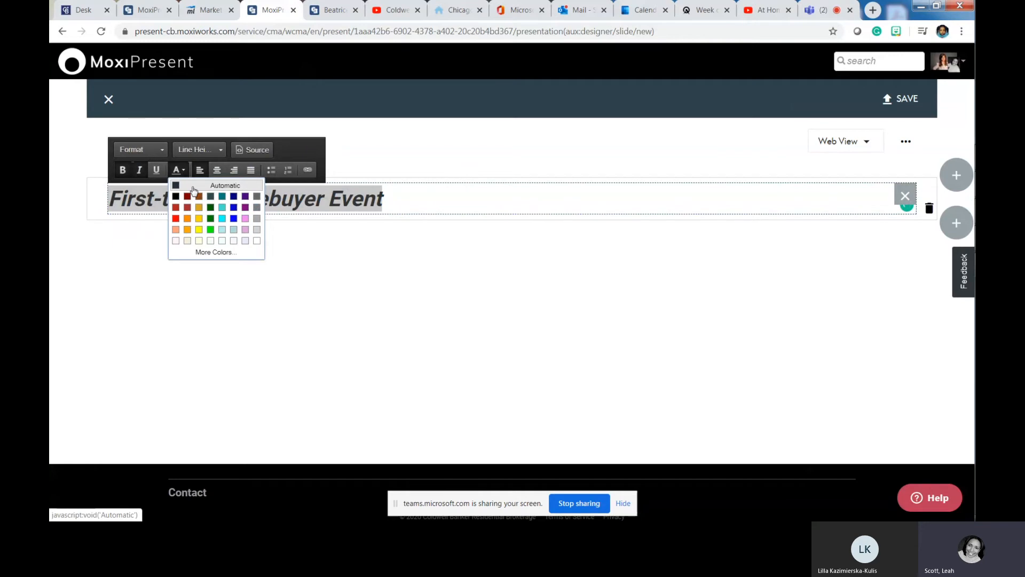
click(308, 170)
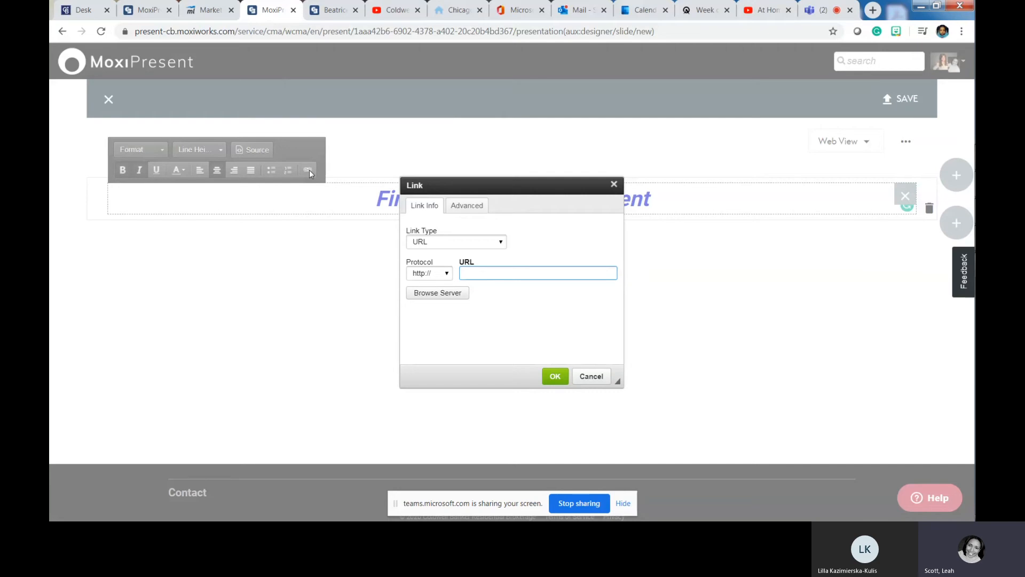
- Dismiss the link box, enlarge the heading to XL Text, and finish editing
key(Escape)
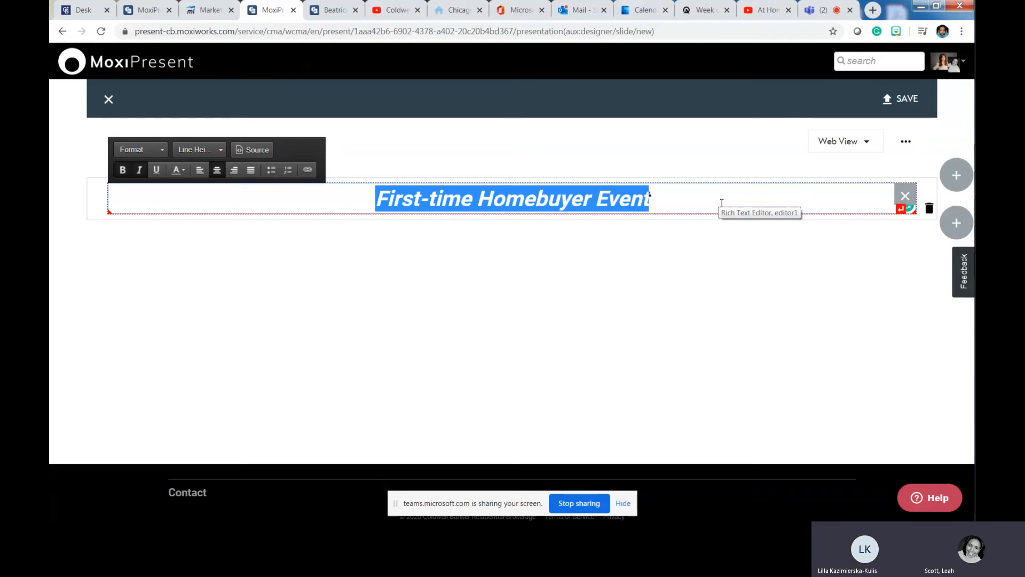
click(143, 150)
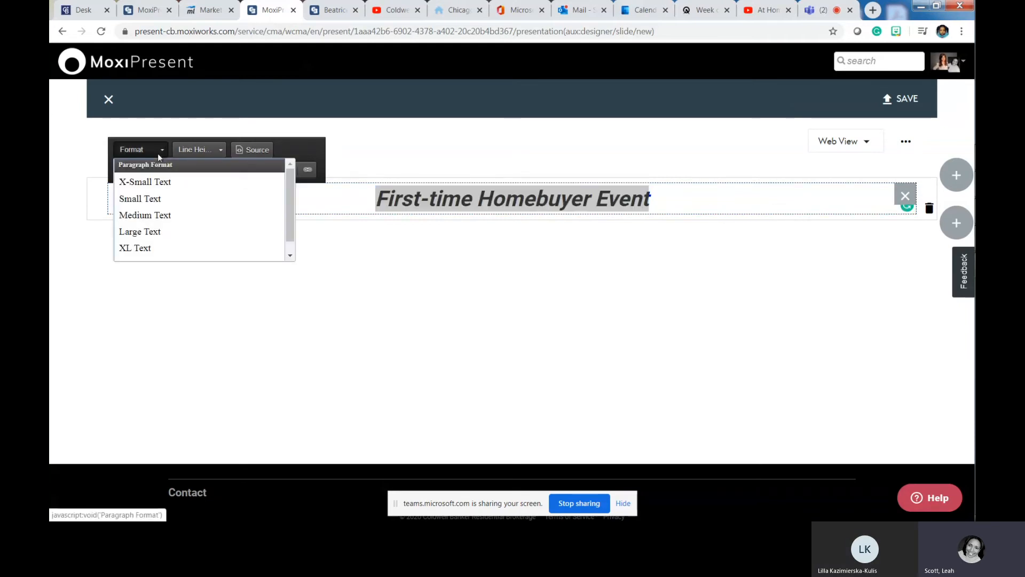
click(150, 246)
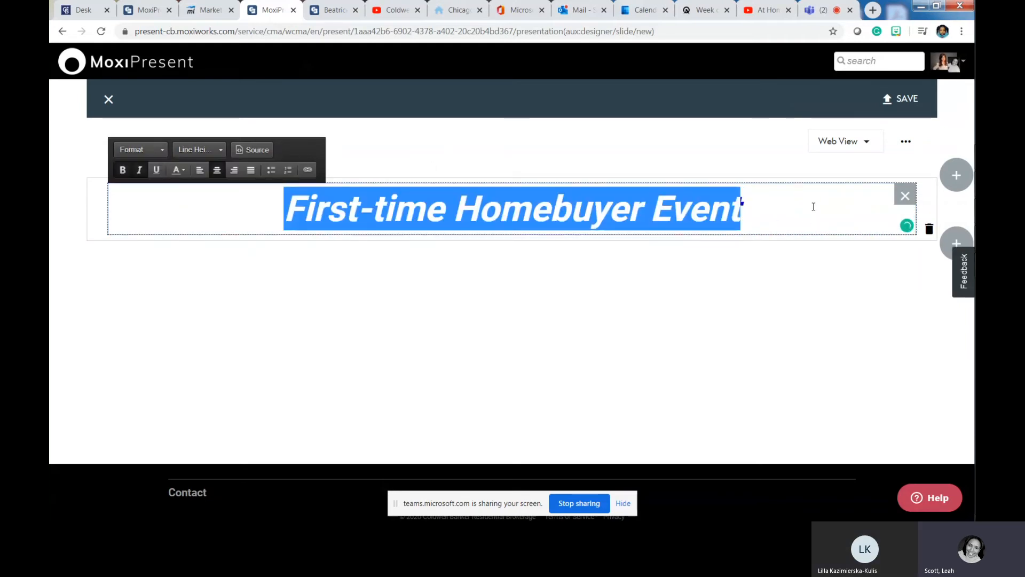
click(813, 206)
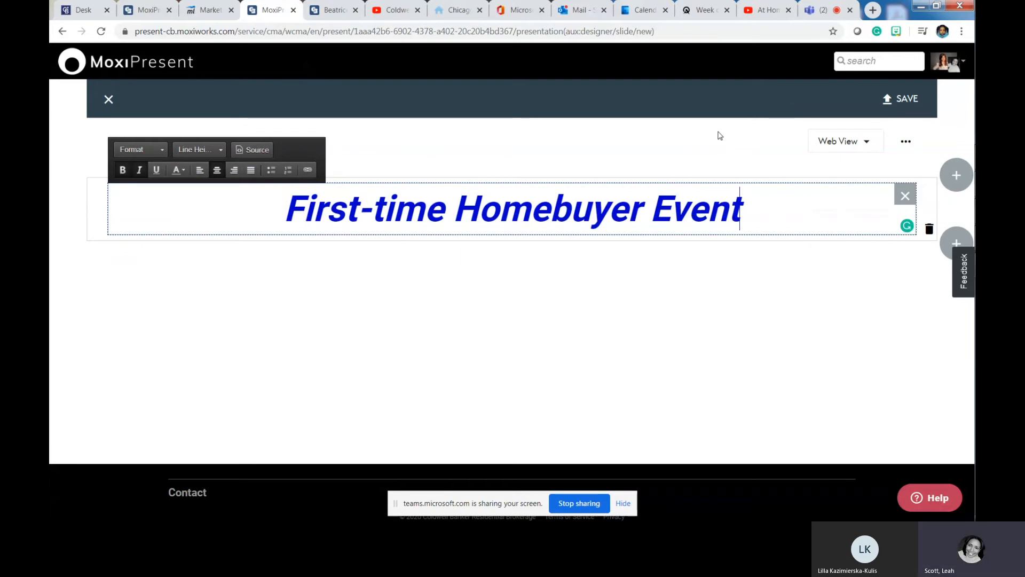
click(719, 136)
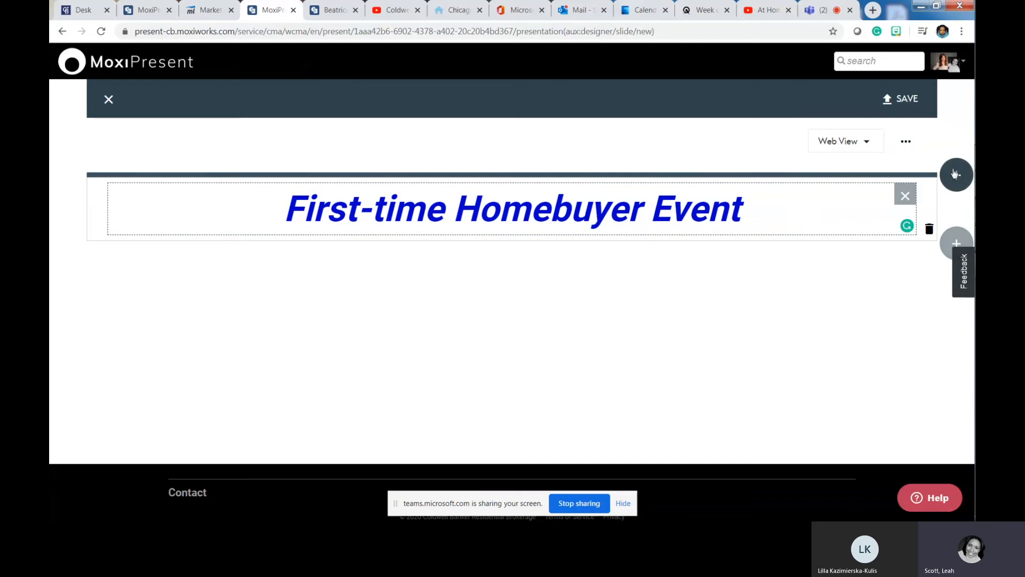
- Add a row of two equal-width modules below the heading
click(951, 237)
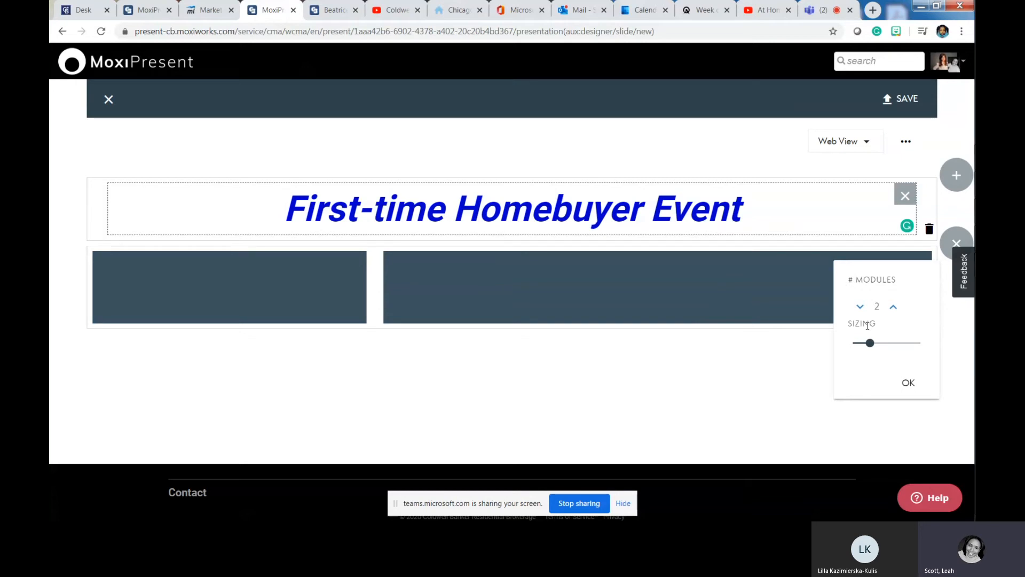
click(859, 306)
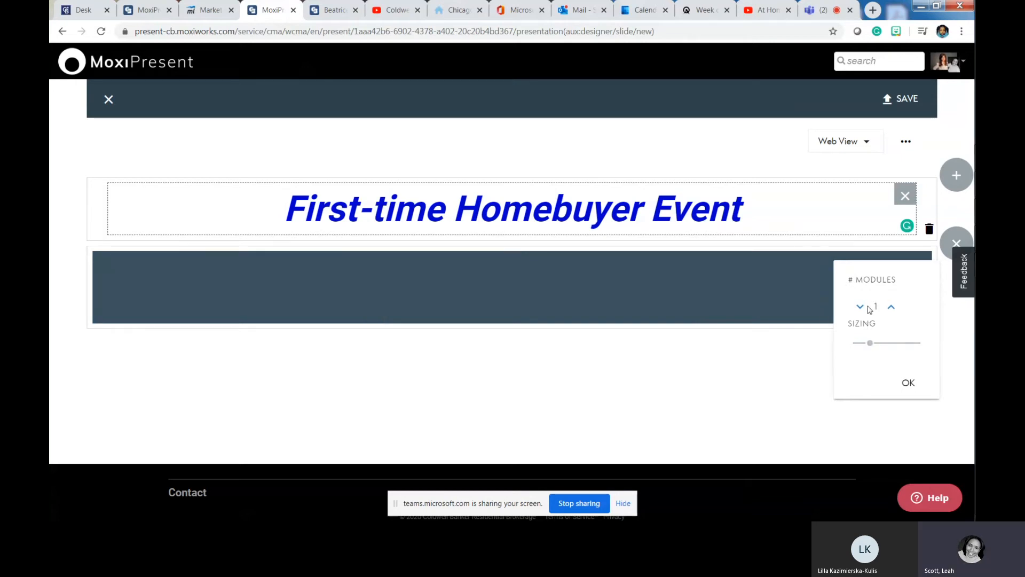
click(892, 307)
click(892, 308)
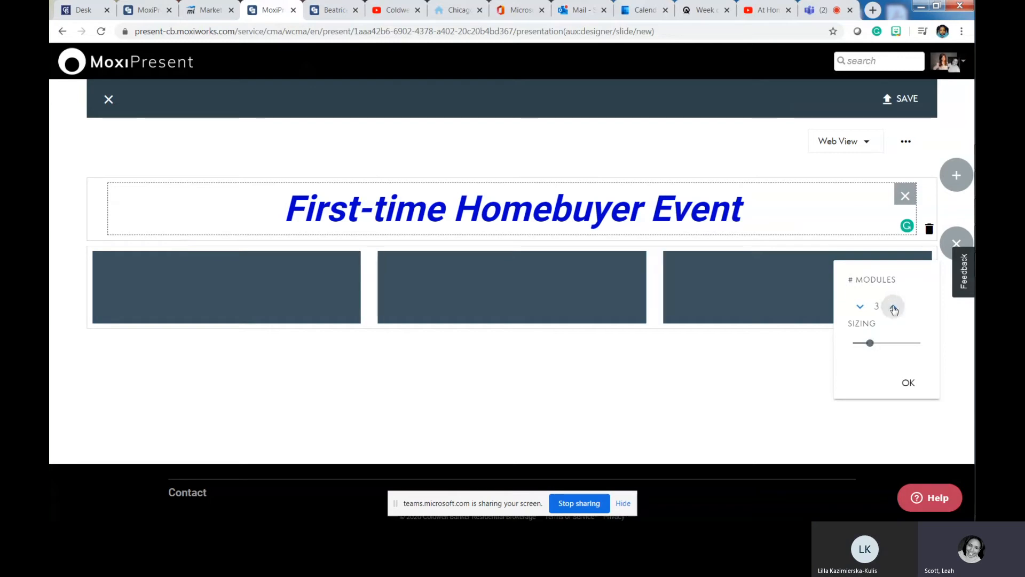
click(893, 308)
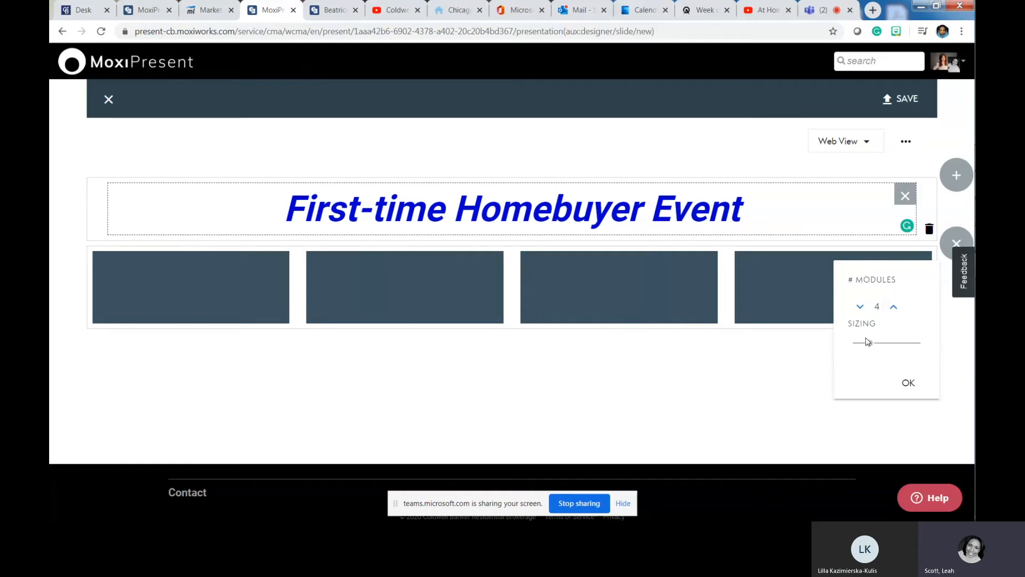
click(860, 308)
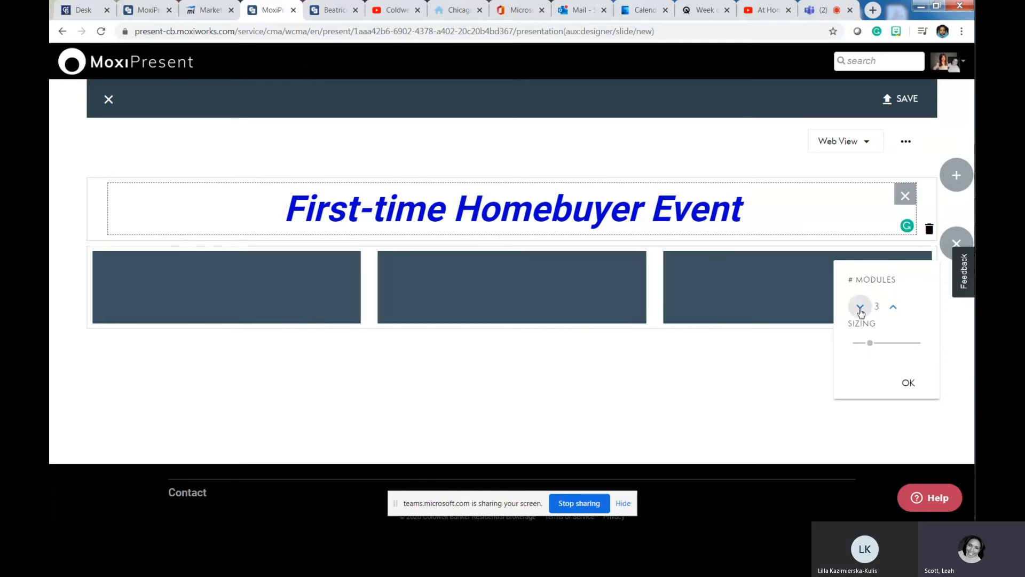
click(860, 308)
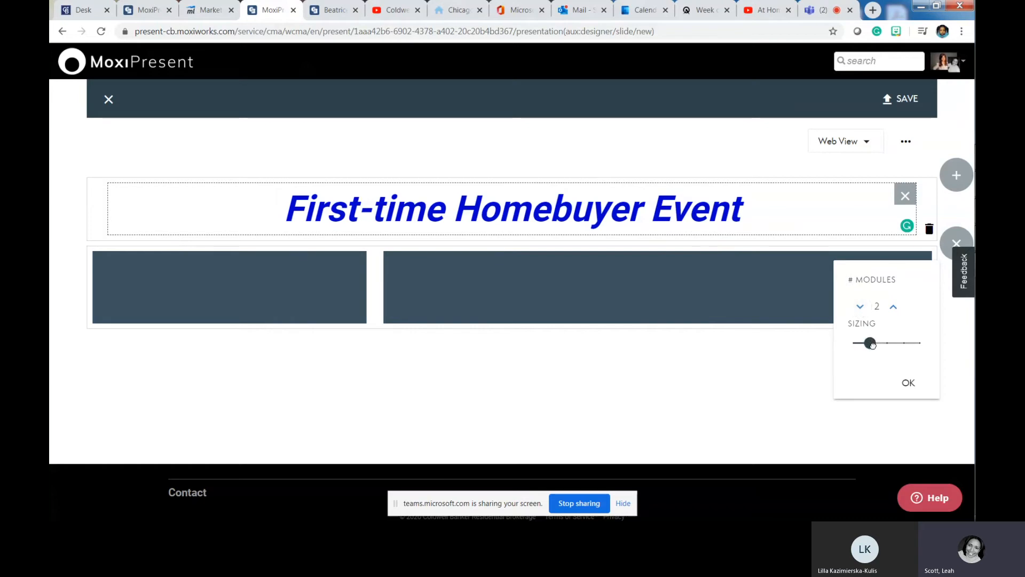
drag(868, 343, 876, 344)
mouse_move(965, 400)
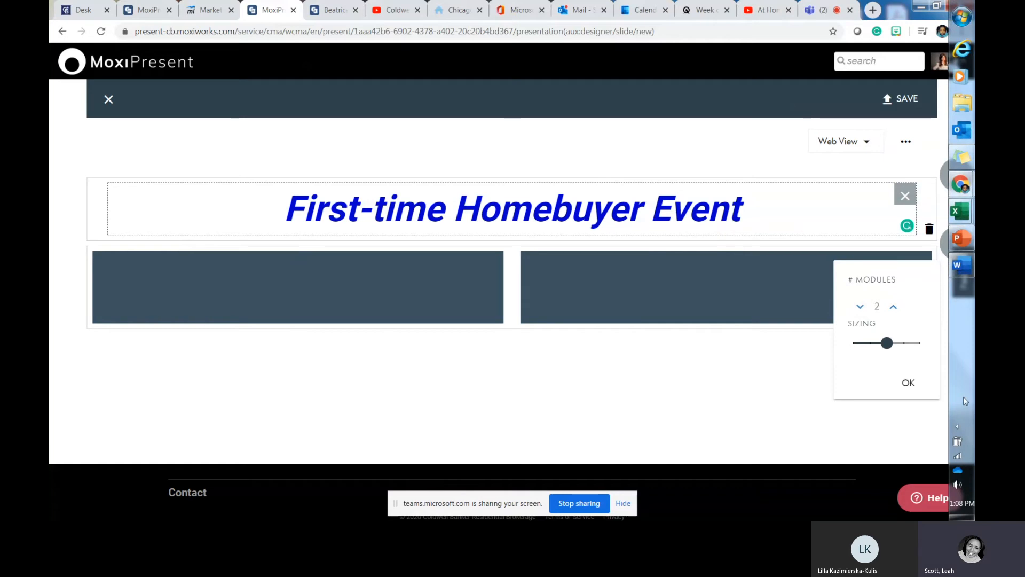
click(908, 382)
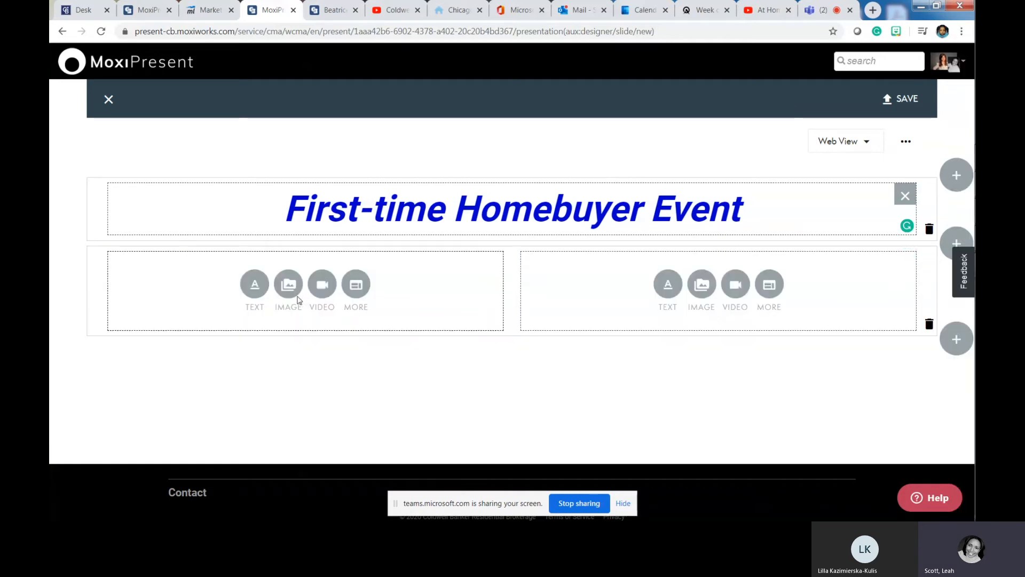
- Upload the lobby photo f_09892511_02 from the computer into the left module
click(289, 285)
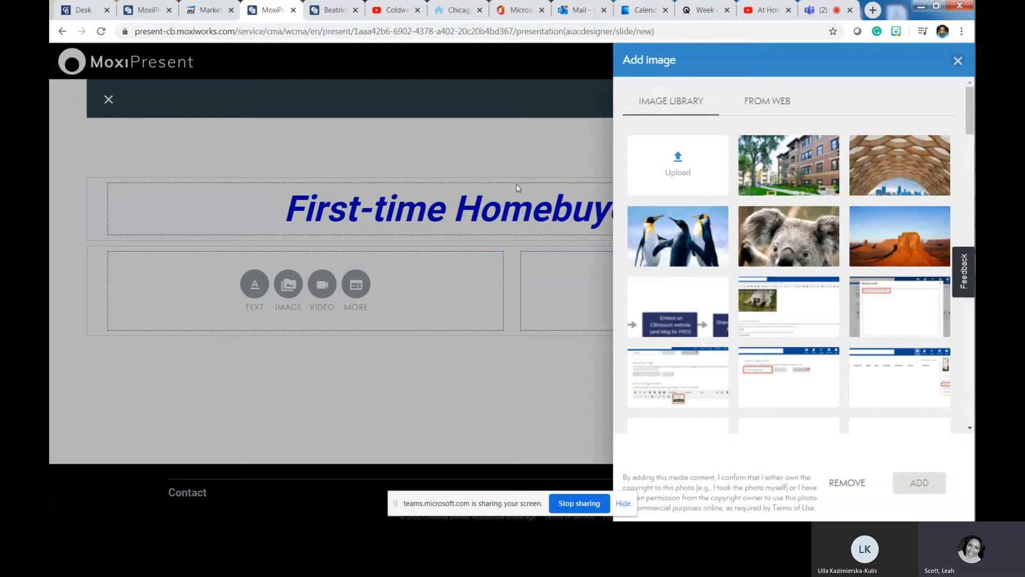
click(678, 162)
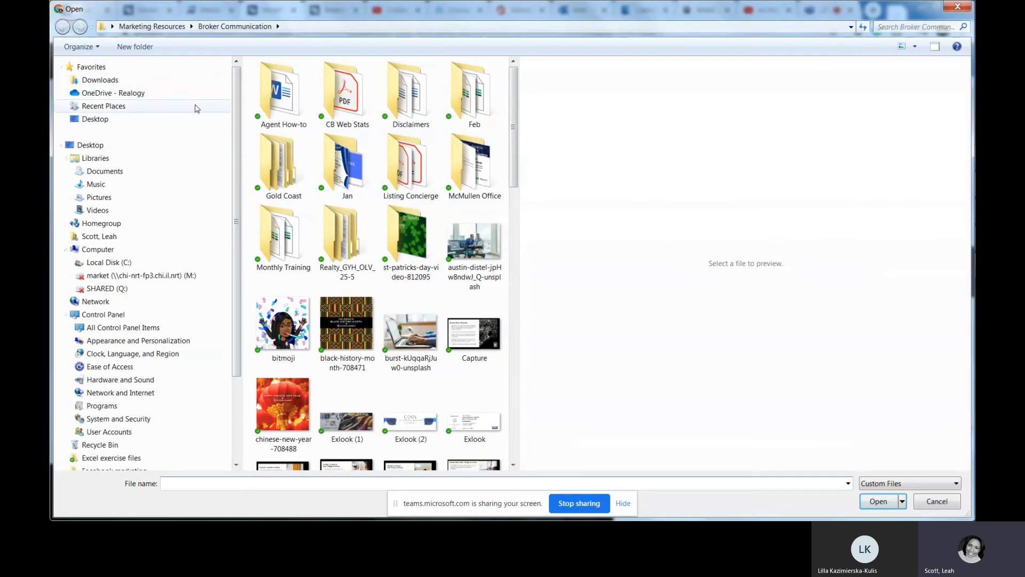
drag(517, 114, 502, 194)
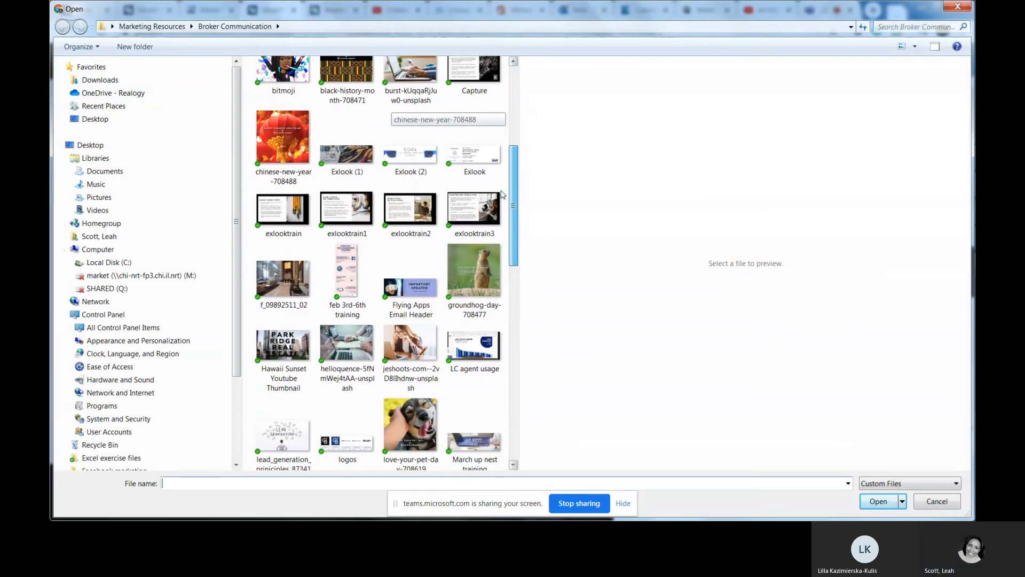
double_click(283, 278)
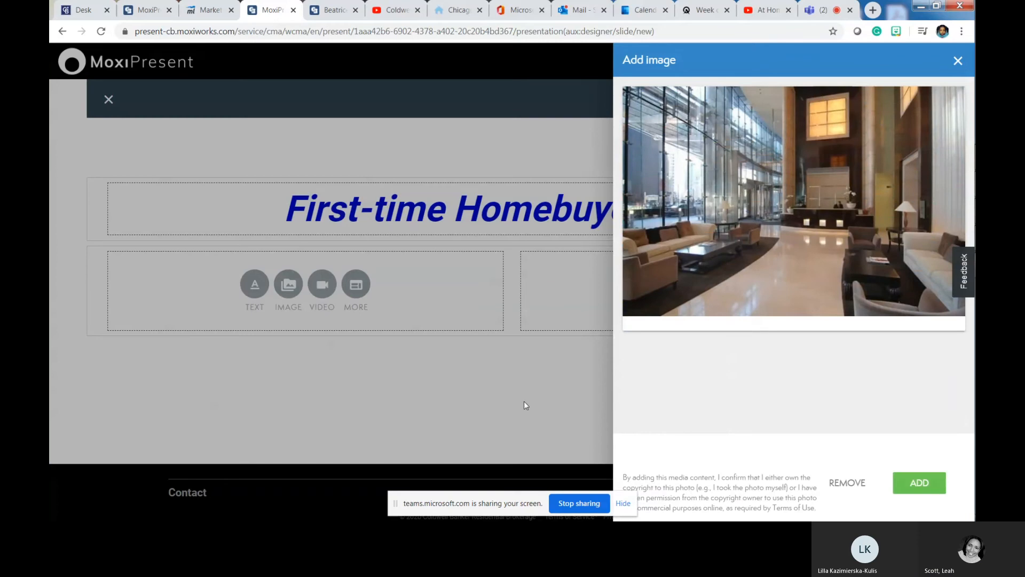
click(920, 484)
scroll(746, 375, down, 1)
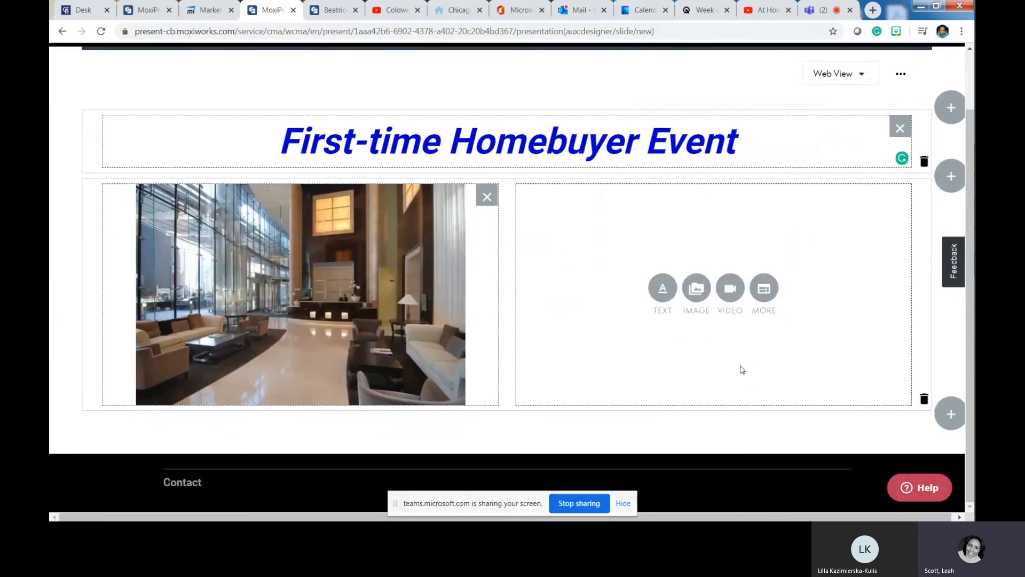
- Start adding an image to the empty right module
click(701, 291)
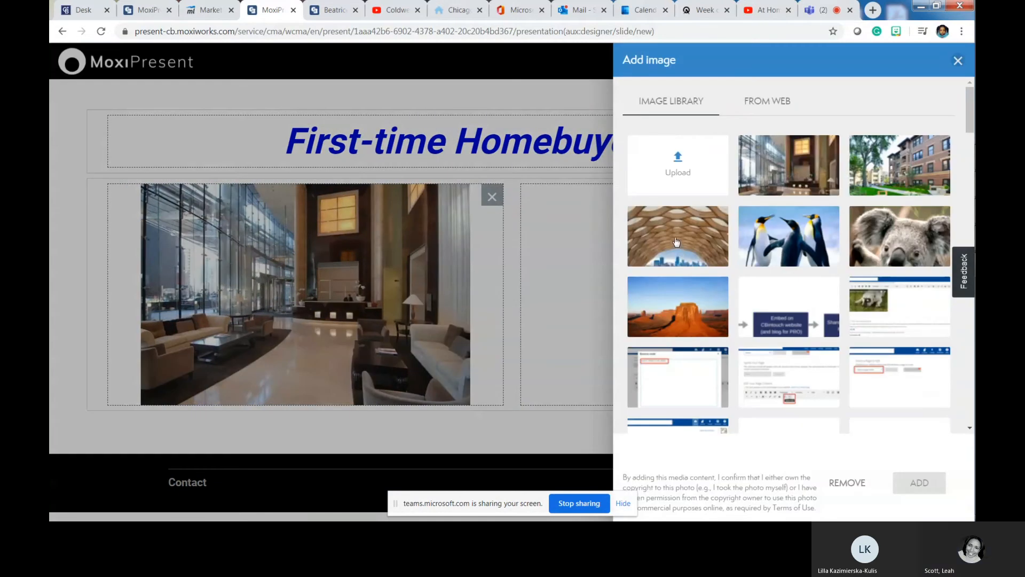
scroll(677, 244, down, 10)
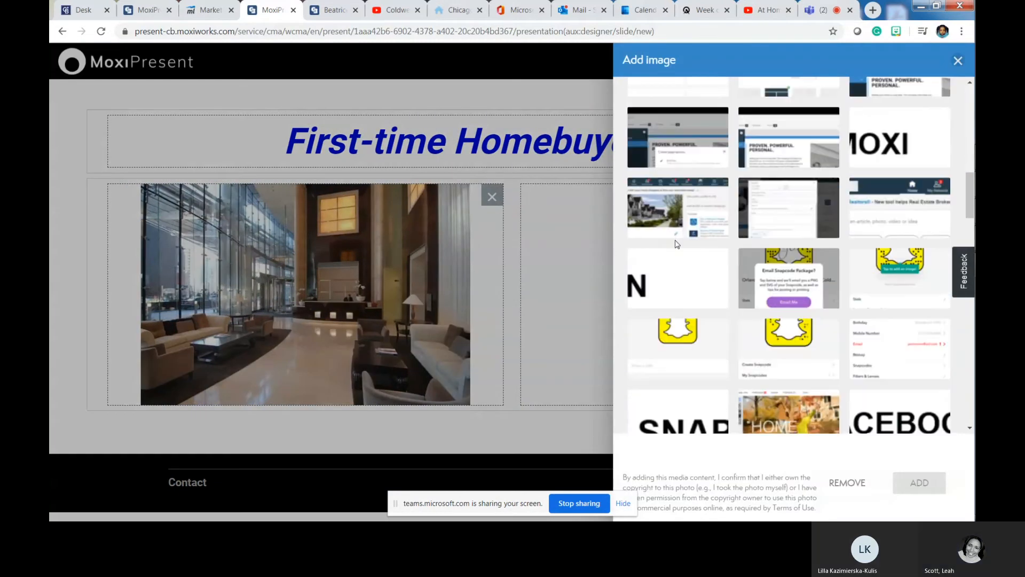
scroll(676, 244, up, 10)
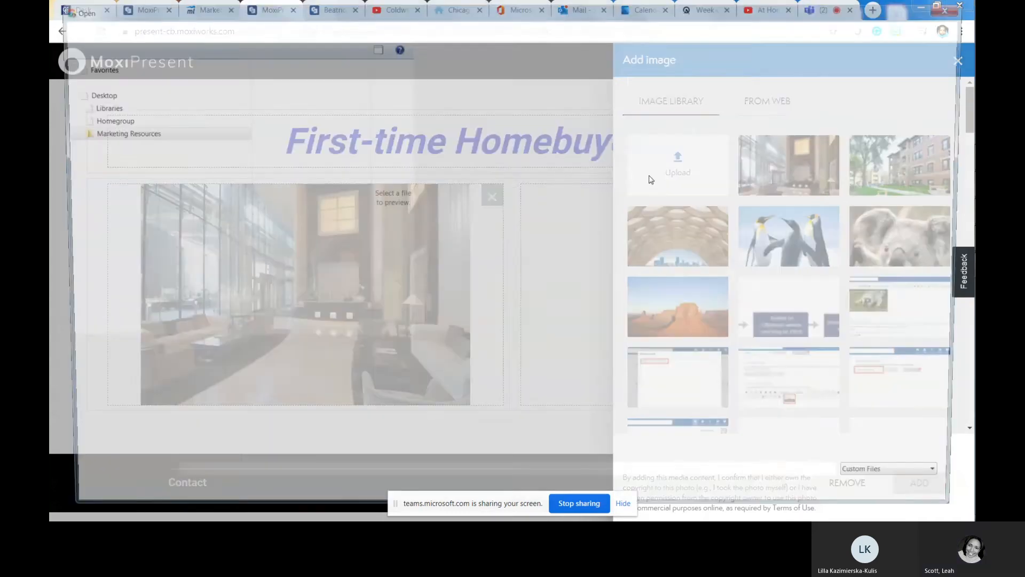
scroll(517, 169, down, 1)
scroll(516, 168, up, 1)
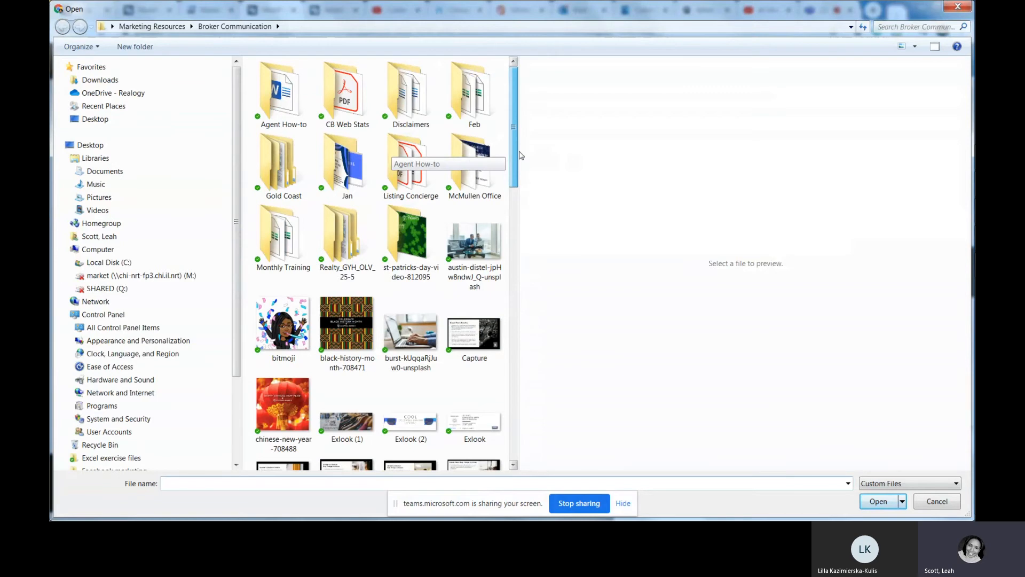
- Upload OGR Image 1.1 from Desktop > Marketing Resources > Broker Communication
click(95, 118)
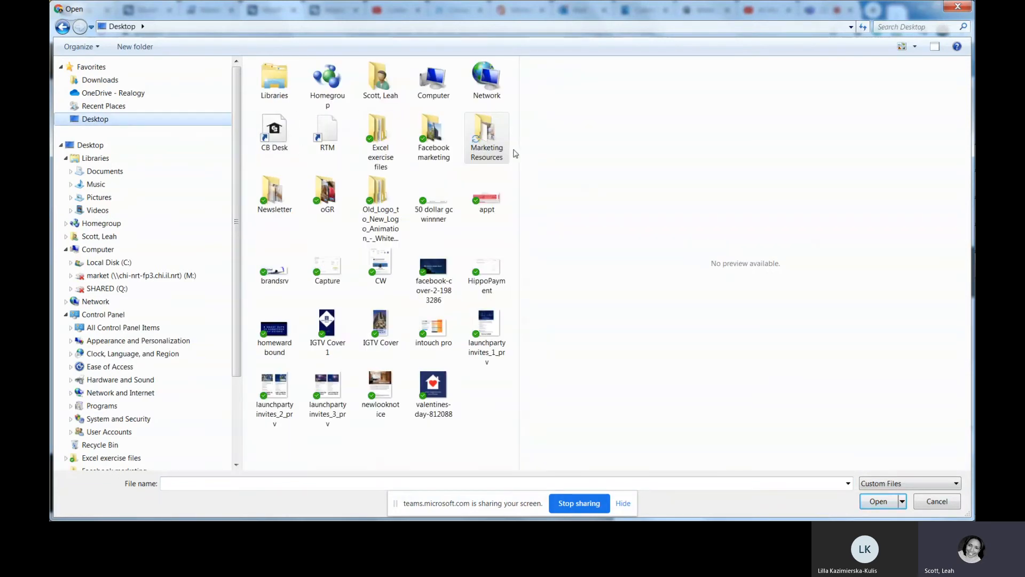
double_click(487, 140)
click(484, 123)
double_click(483, 124)
drag(512, 130, 498, 318)
click(498, 319)
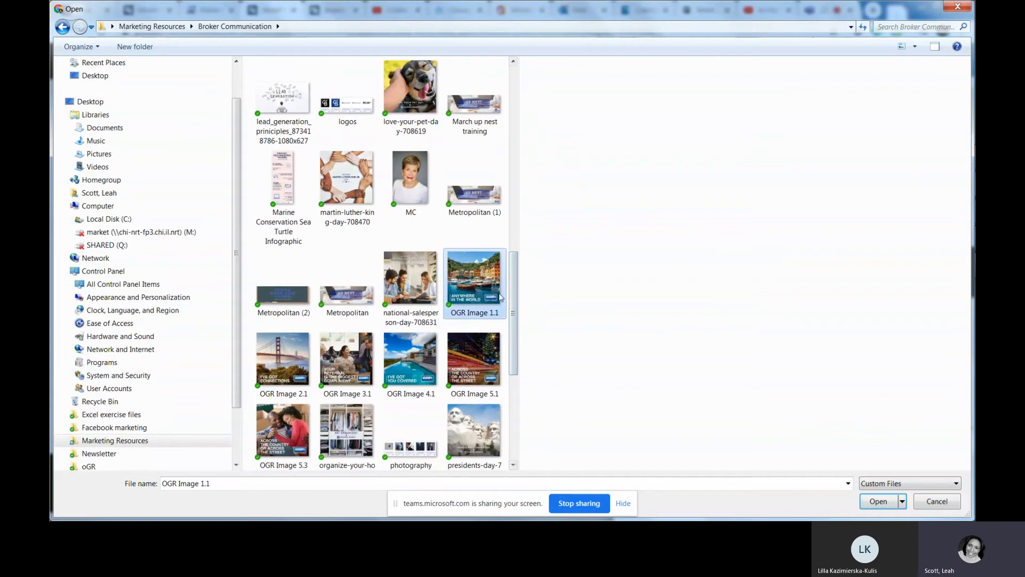
click(879, 501)
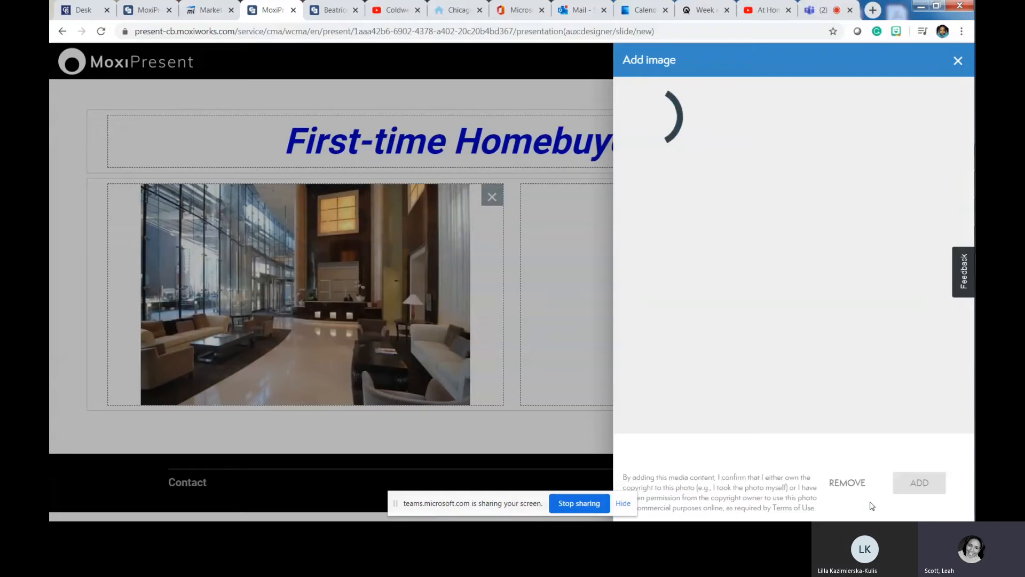
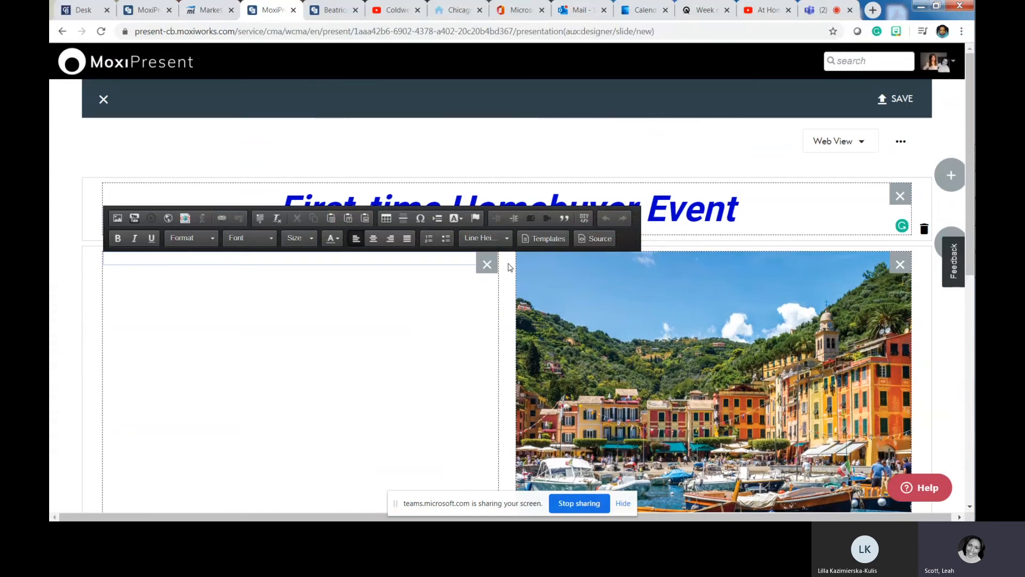
- Change the 'Anywhere in the World' harbour image's scaling from Fill to Fit
scroll(510, 268, down, 2)
click(722, 144)
click(538, 143)
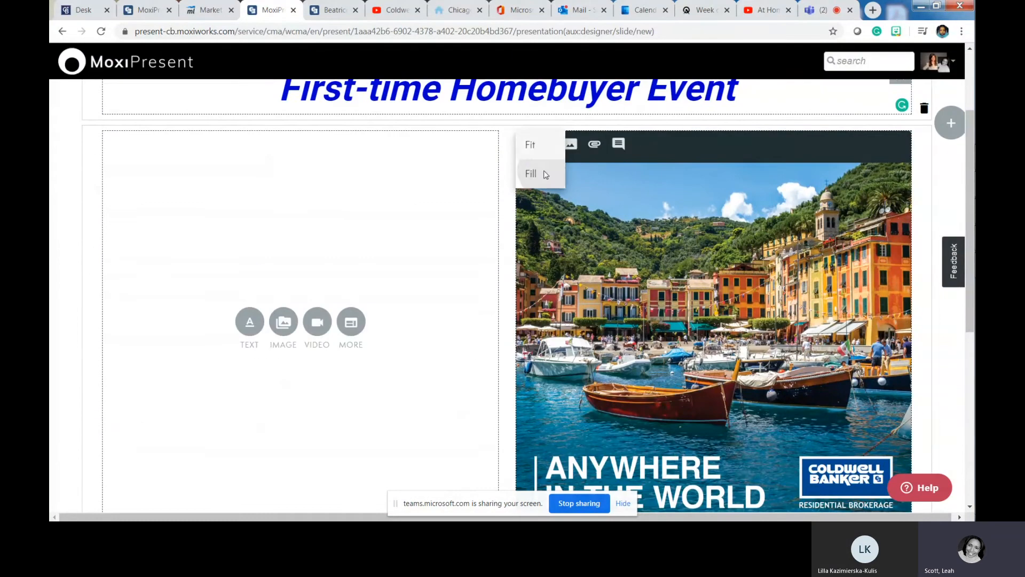
click(543, 172)
click(538, 144)
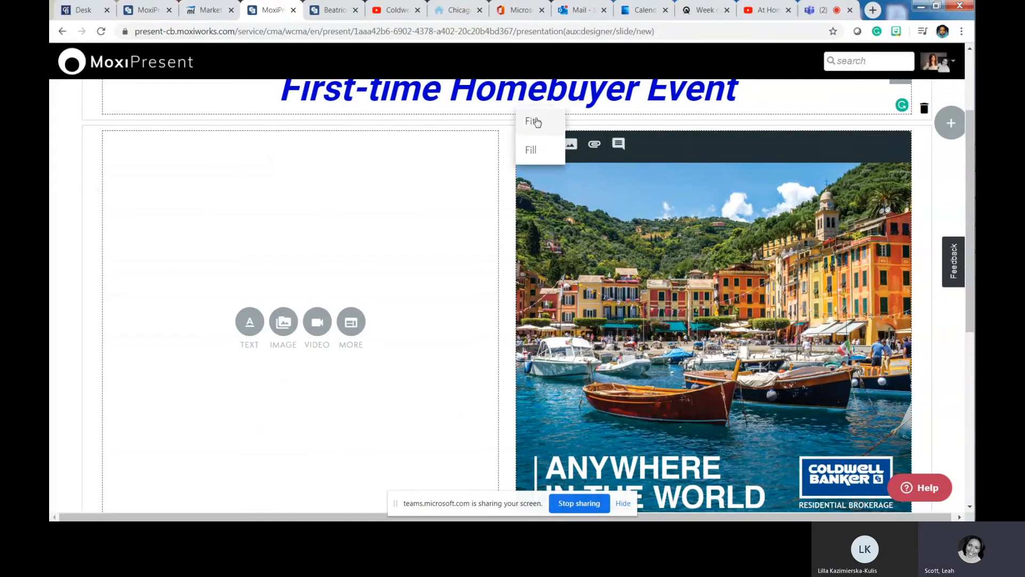
click(531, 120)
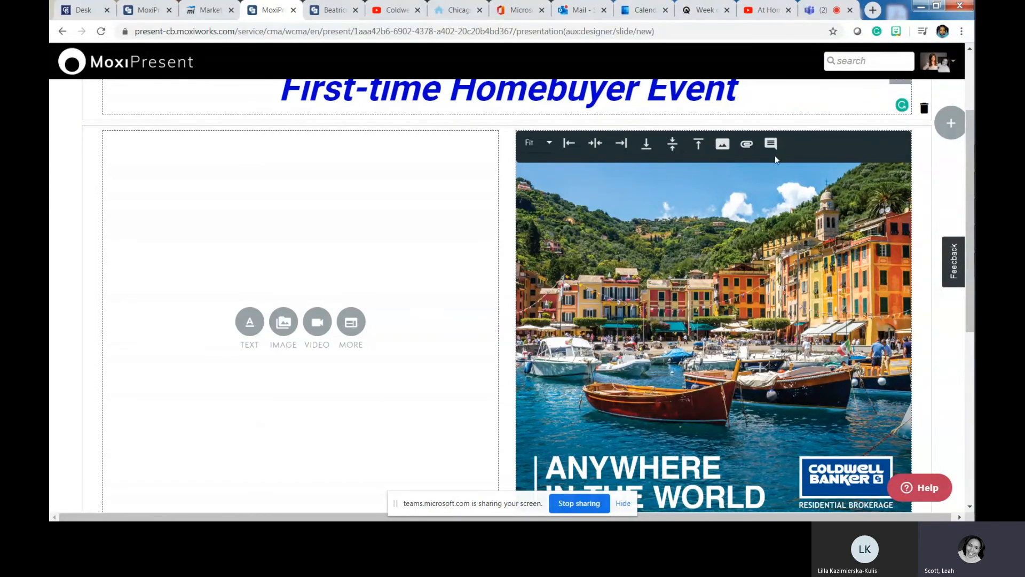
- Delete the lobby photo row below the harbour image
scroll(772, 162, down, 7)
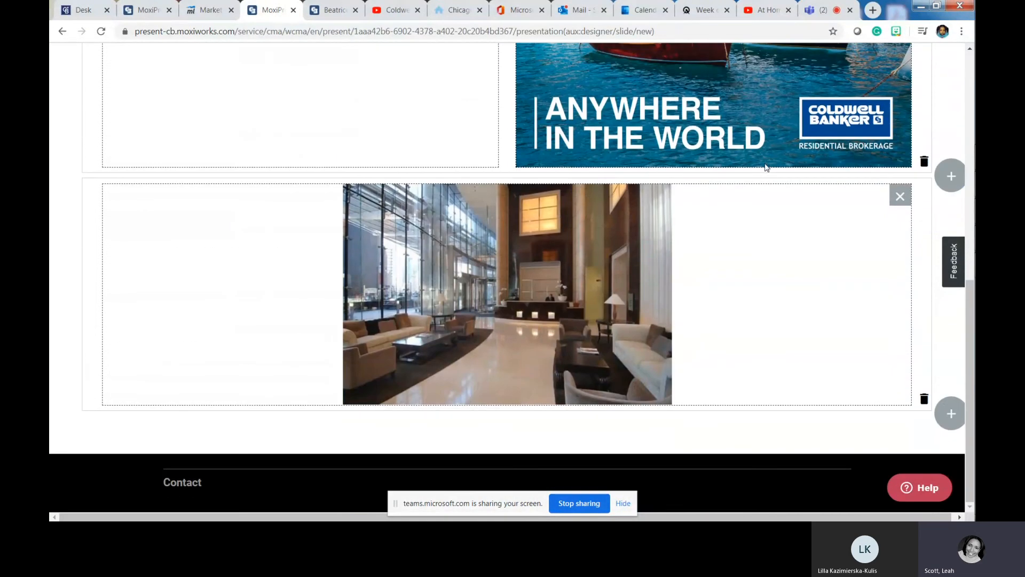
click(555, 241)
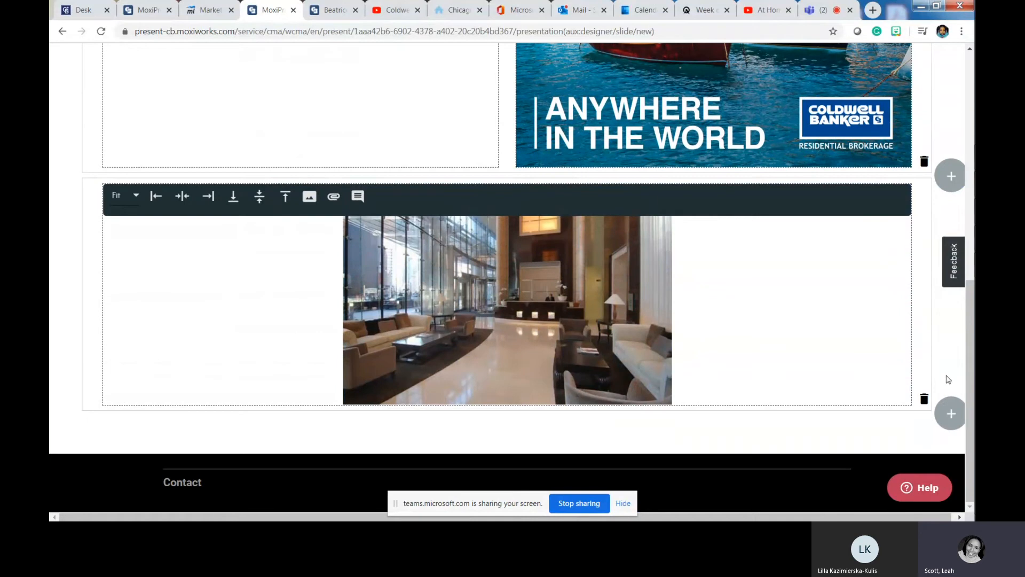
click(769, 92)
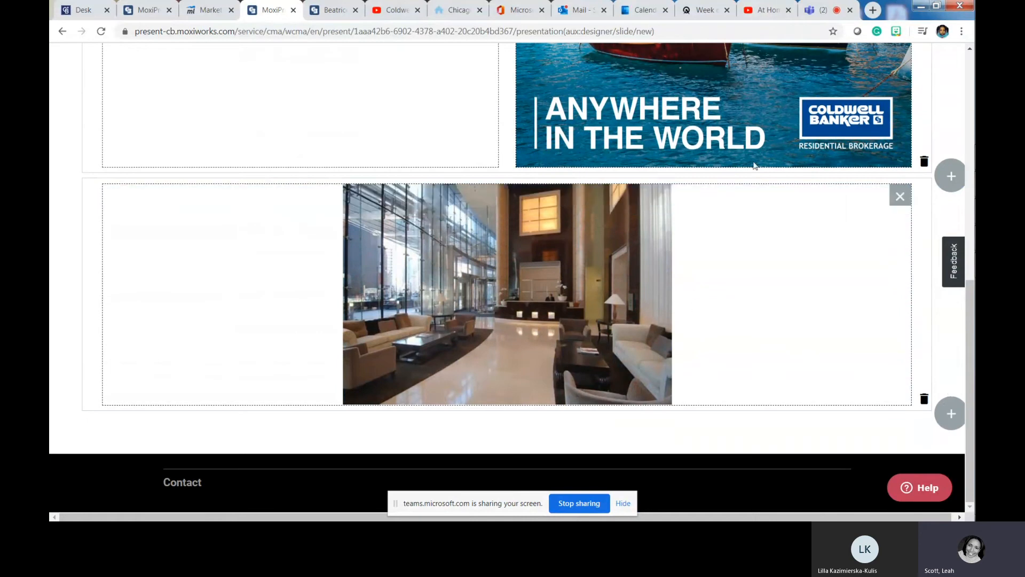
click(924, 400)
click(661, 307)
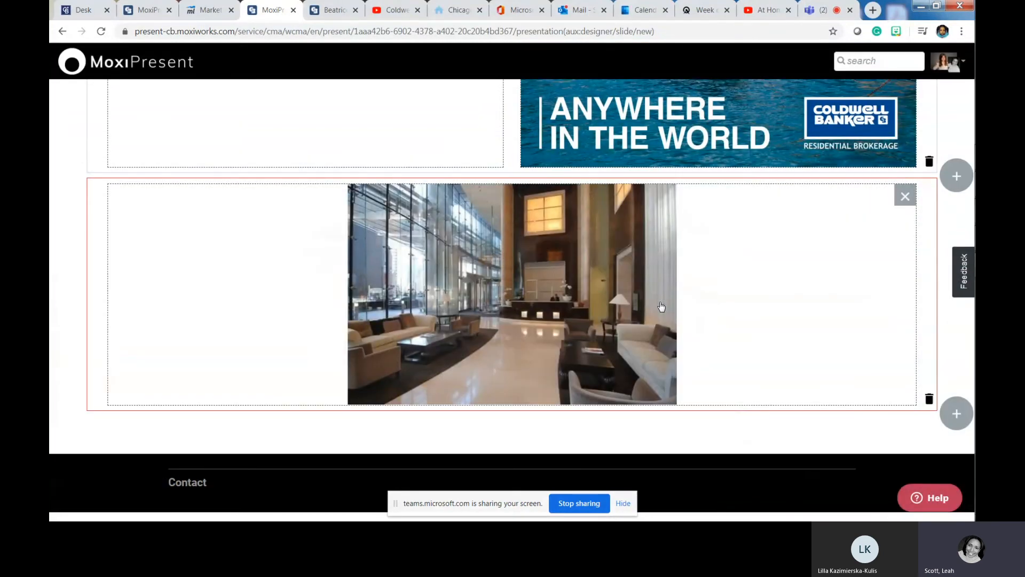
scroll(616, 283, down, 3)
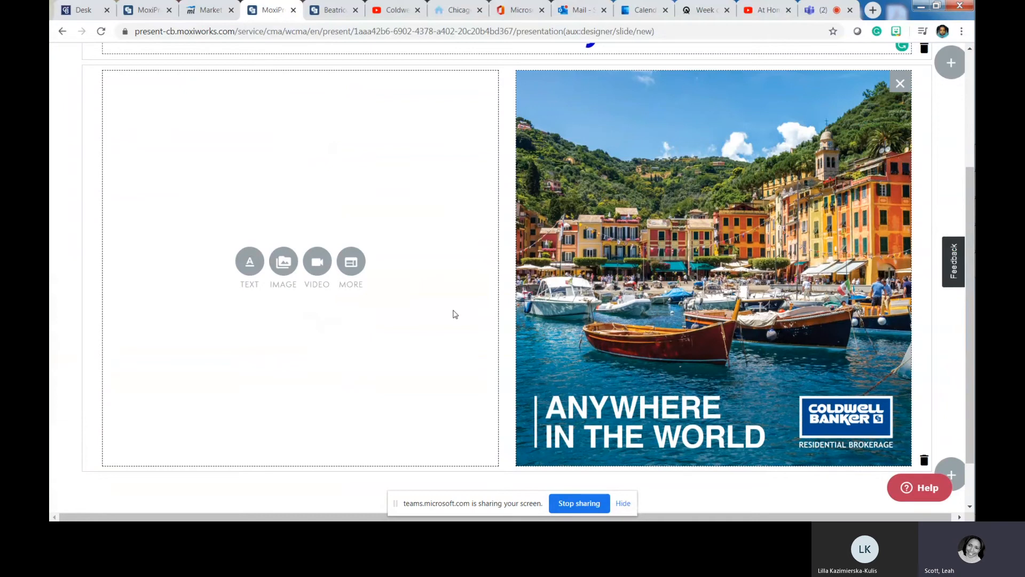
scroll(454, 314, down, 3)
- Add a text block in the empty row with lines 'Agent Name', 'Contact' and 'Phone number'
click(452, 371)
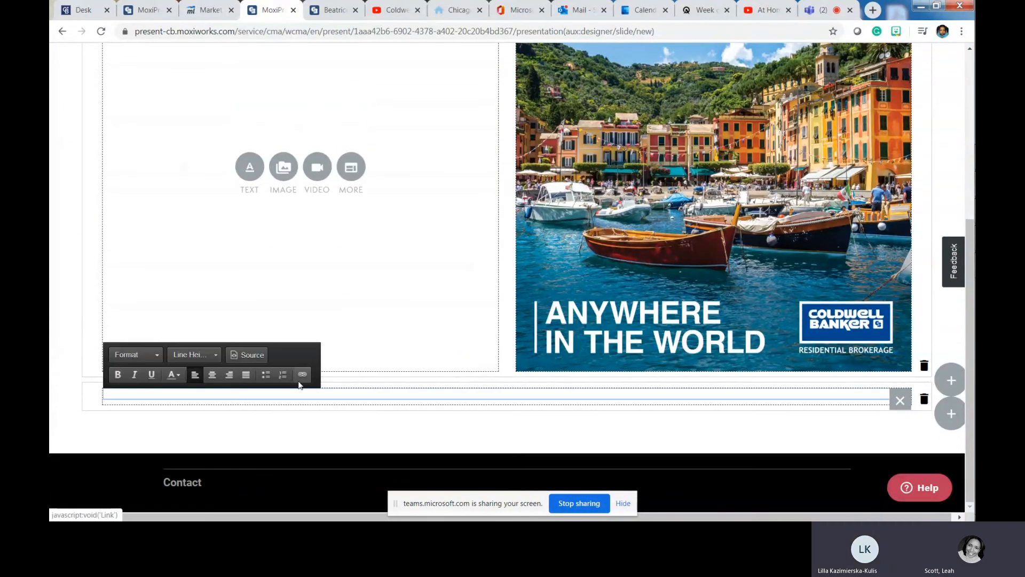
text(Agent Name)
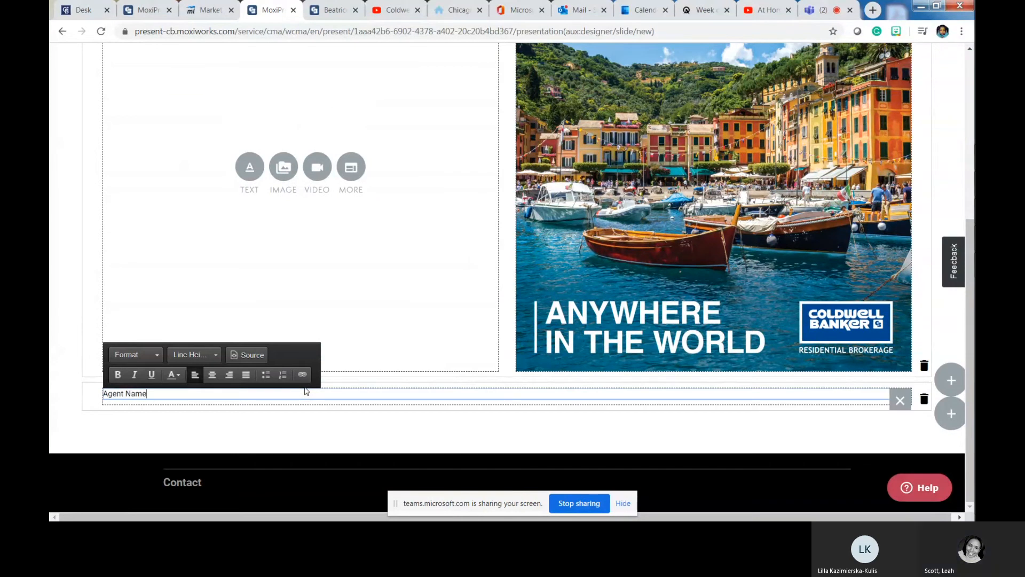
key(Return)
text(Contact)
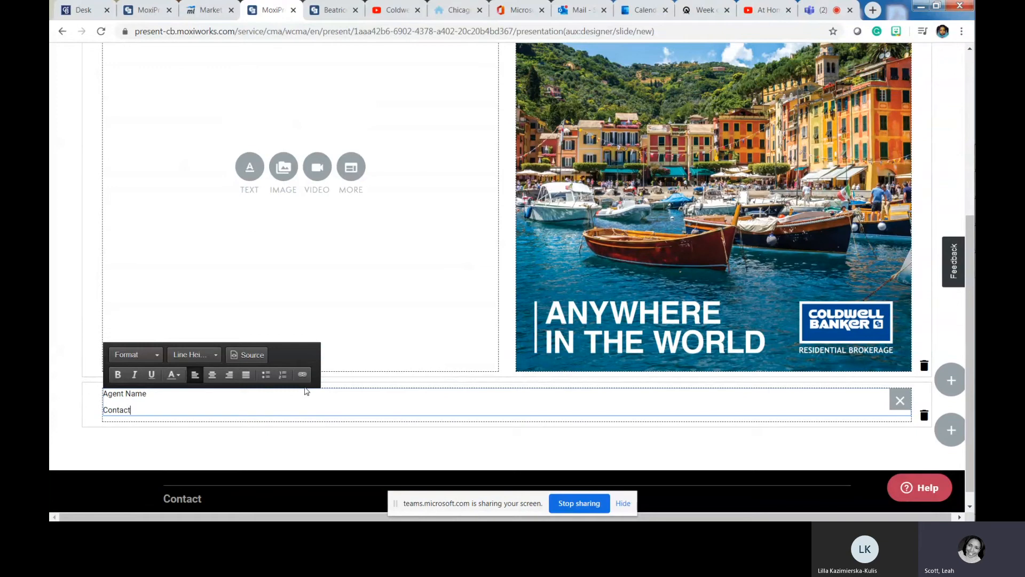
key(Return)
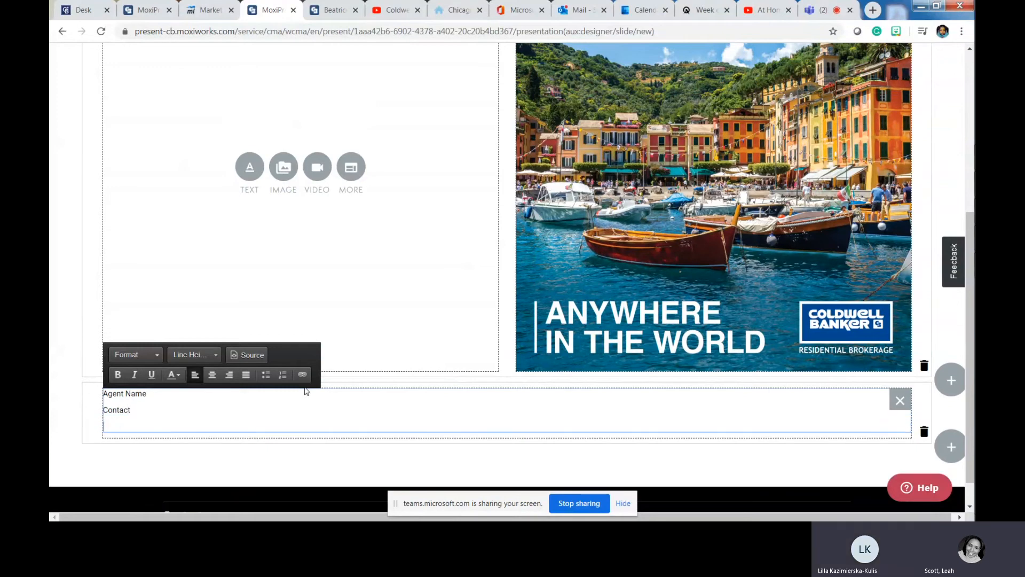
text(Phone)
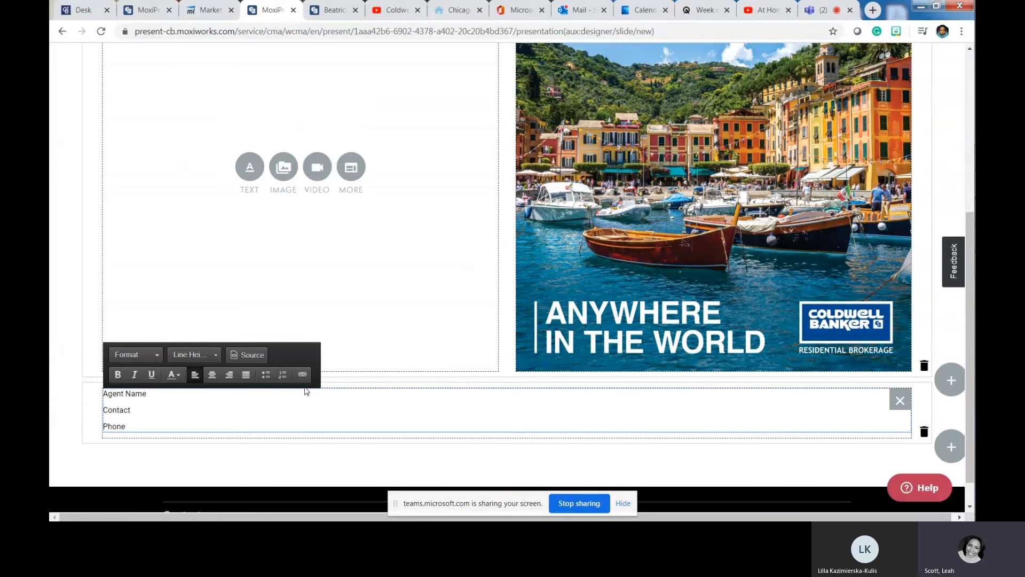
- Format the three contact lines as Large Text
click(156, 354)
click(146, 425)
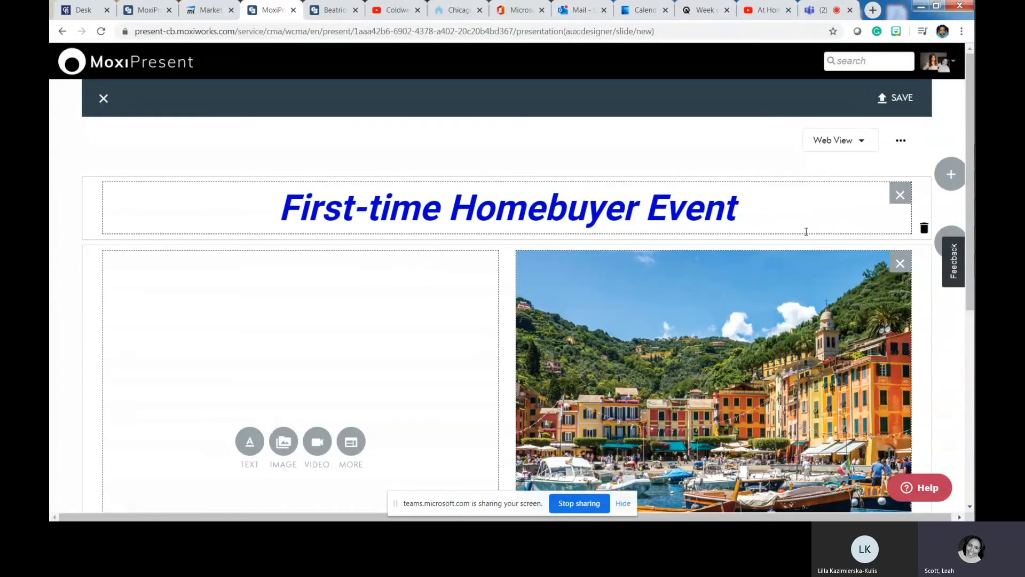
scroll(805, 231, down, 7)
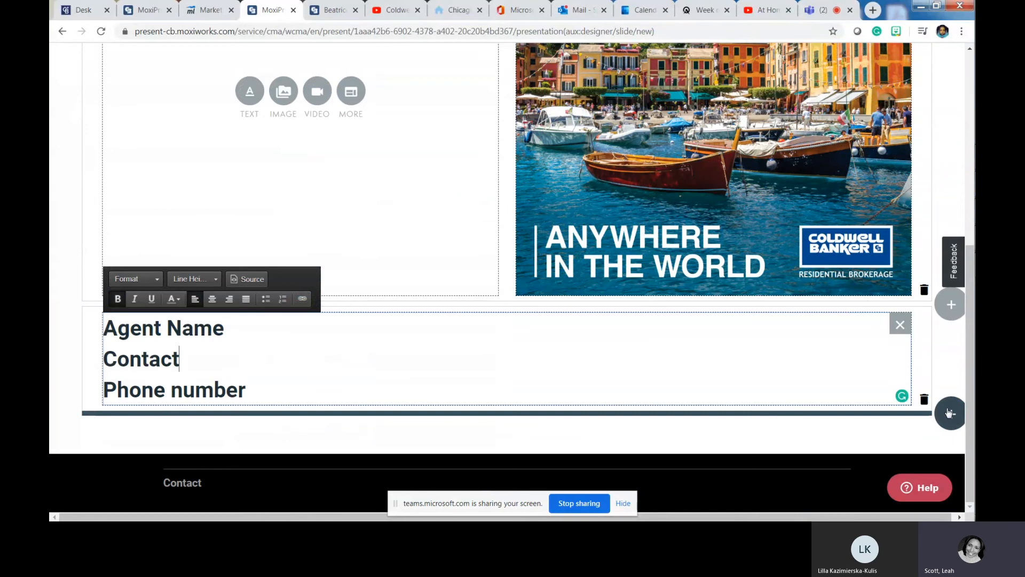
- Add a row of four empty modules below the contact text
click(949, 412)
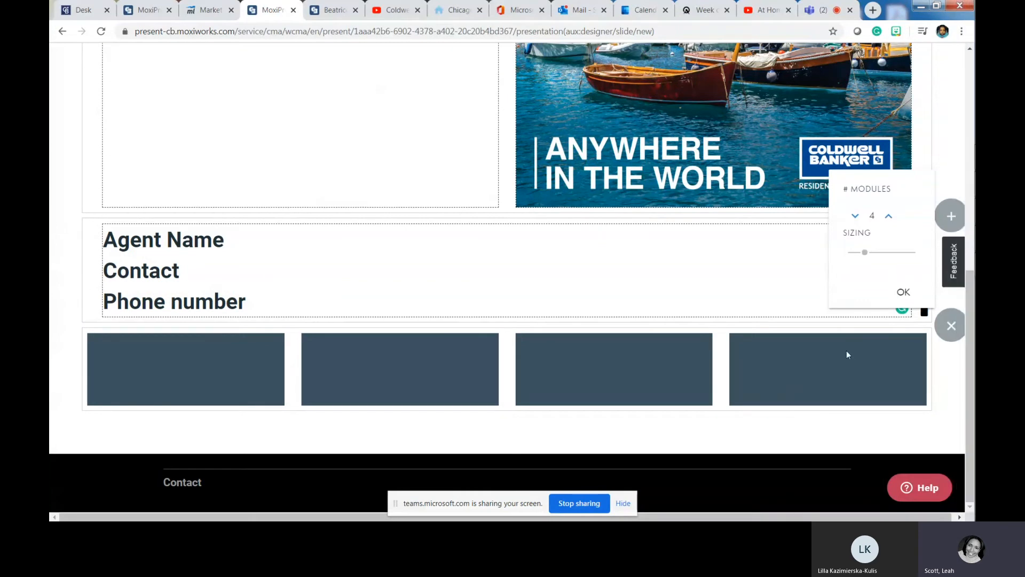
click(903, 291)
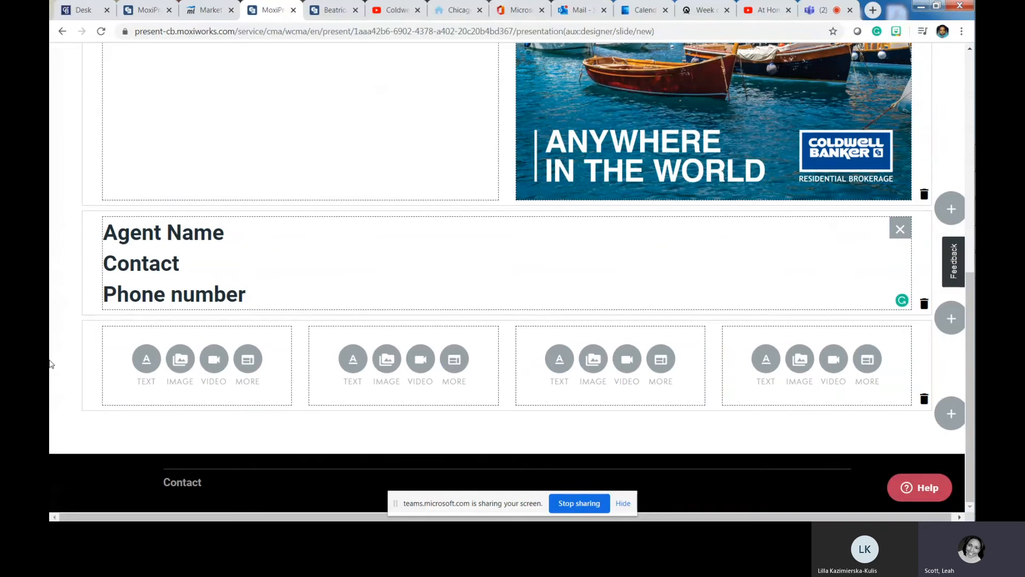
scroll(738, 317, up, 7)
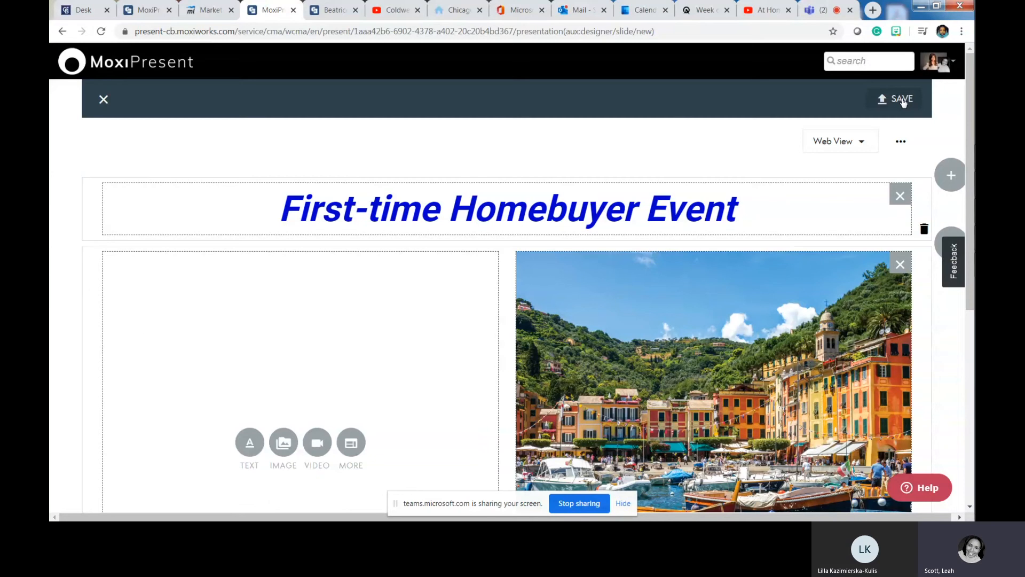
- Save the page with the name 'First time homebuyer'
click(903, 102)
click(380, 215)
text(First tiem)
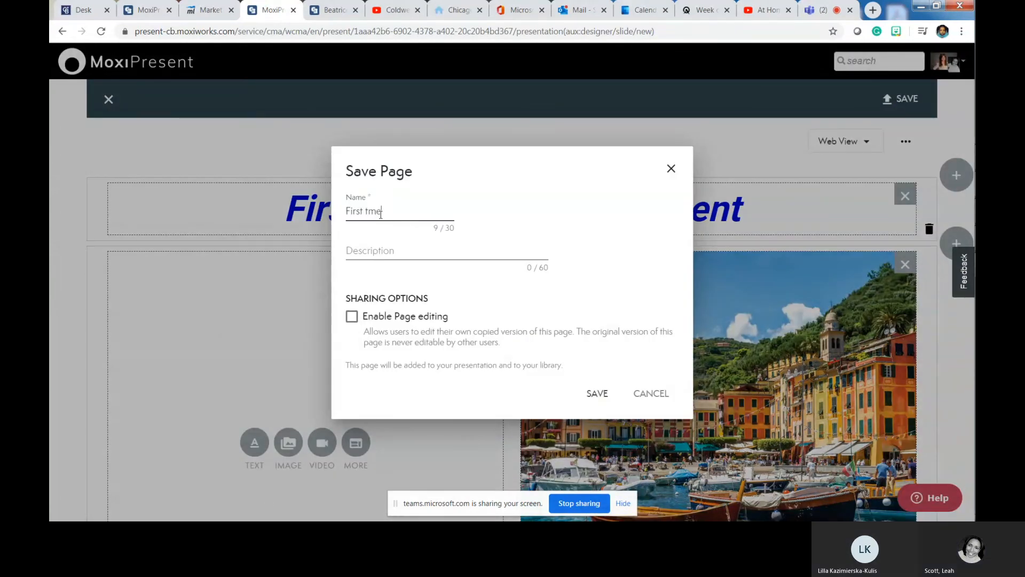
key(BackSpace)
key(BackSpace)
key(BackSpace)
text(im)
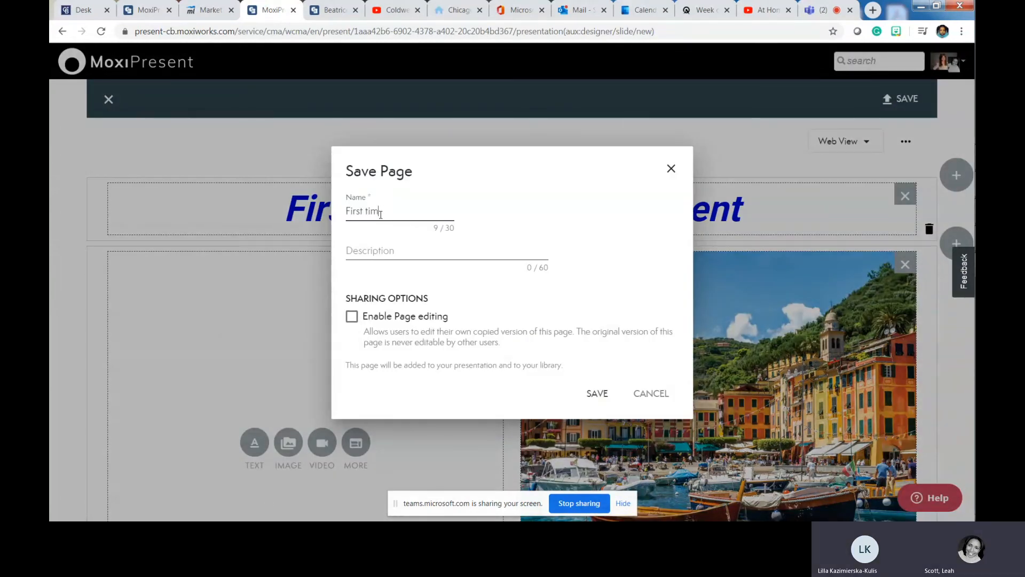
text(e homebuy)
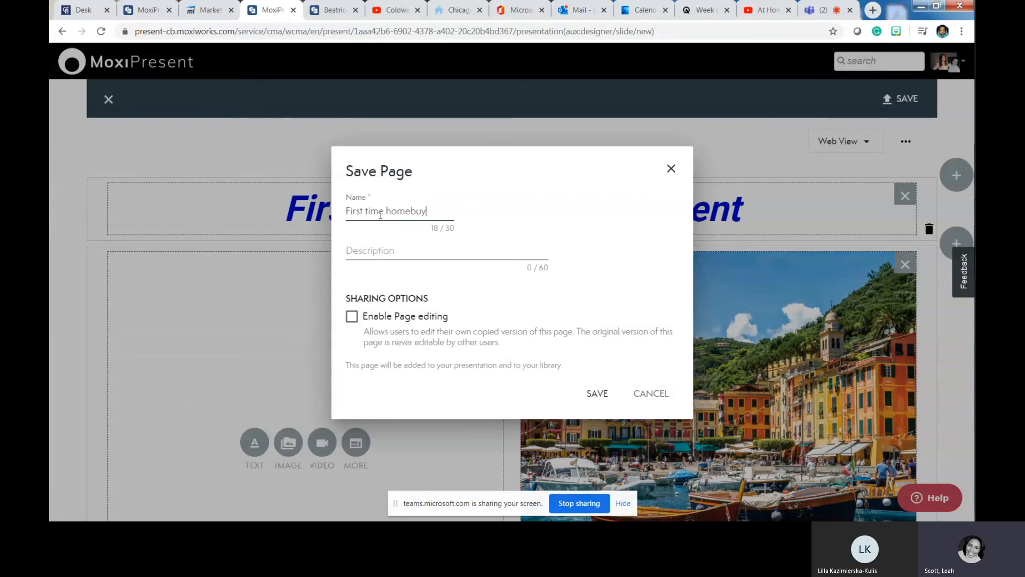
text(er)
key(Return)
click(876, 139)
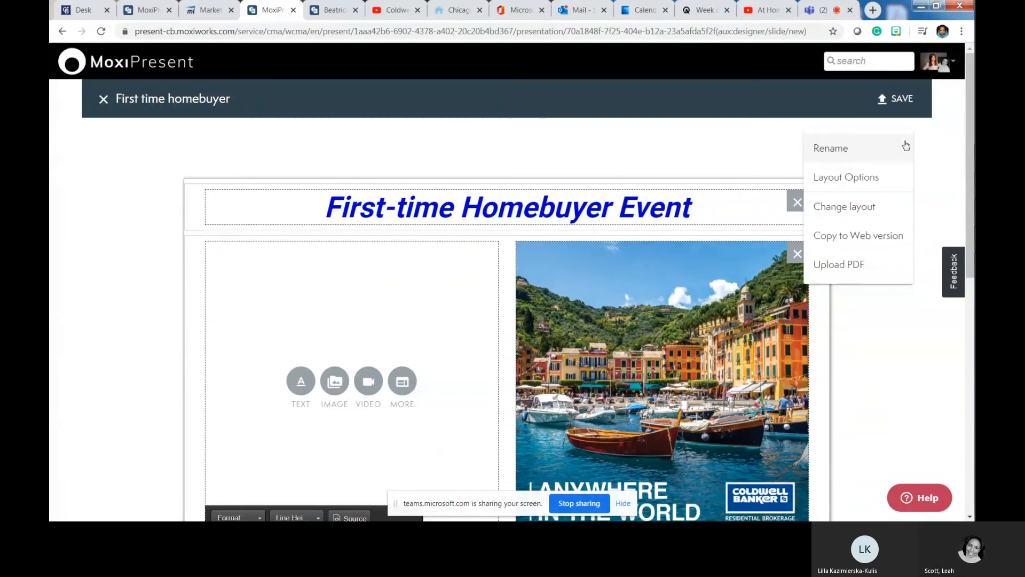
- Dismiss the page options menu and switch the slide to Web View
click(949, 157)
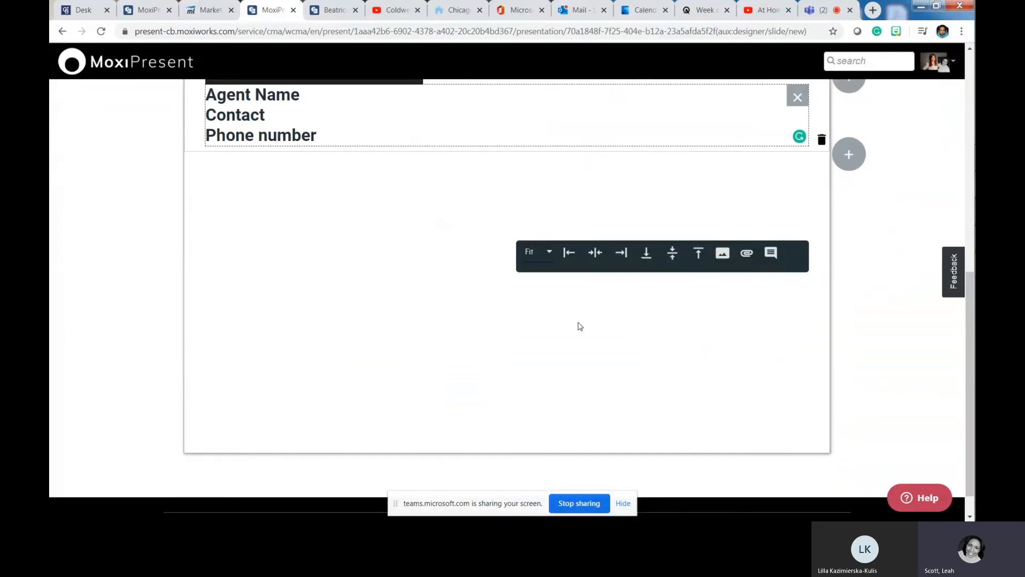
scroll(580, 326, down, 1)
scroll(576, 327, up, 4)
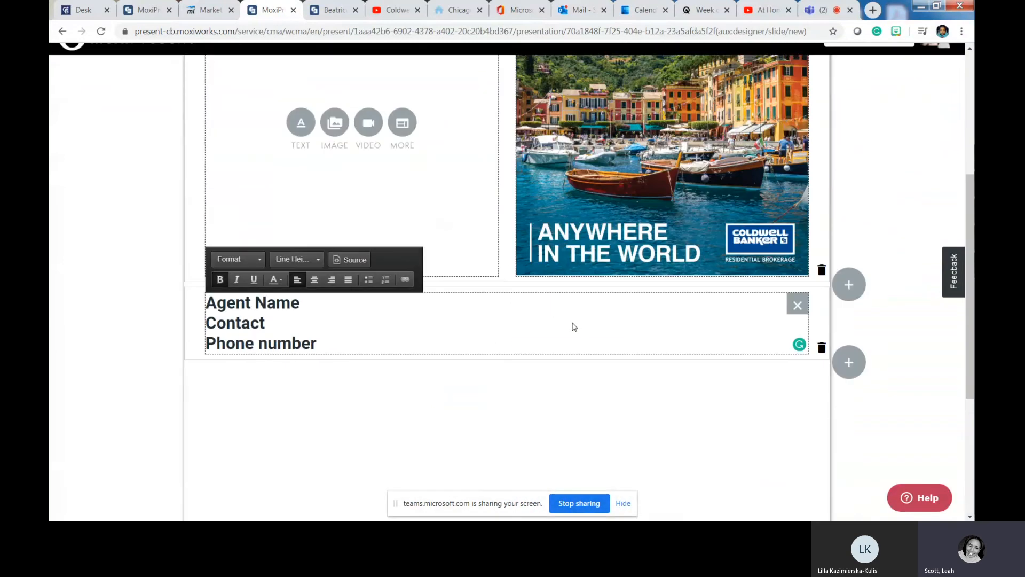
scroll(568, 323, up, 5)
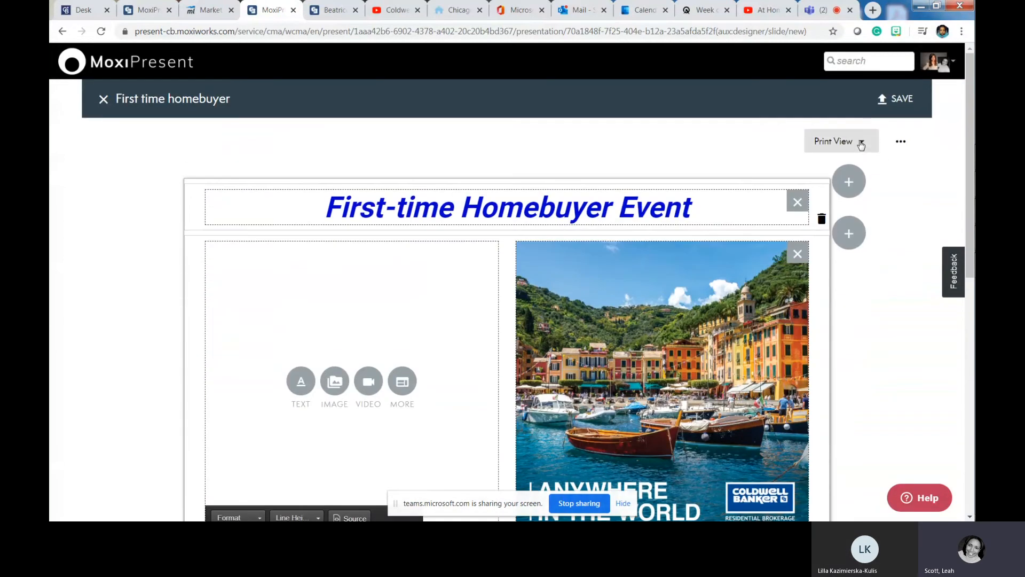
click(857, 142)
click(823, 146)
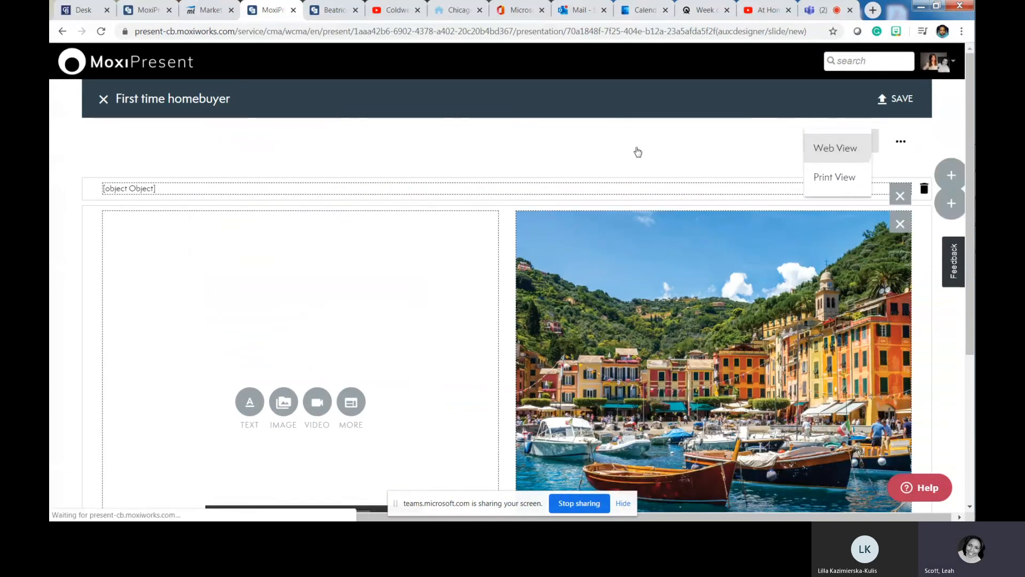
- Close the slide editor, confirming to continue without saving
scroll(352, 283, down, 5)
scroll(339, 261, up, 5)
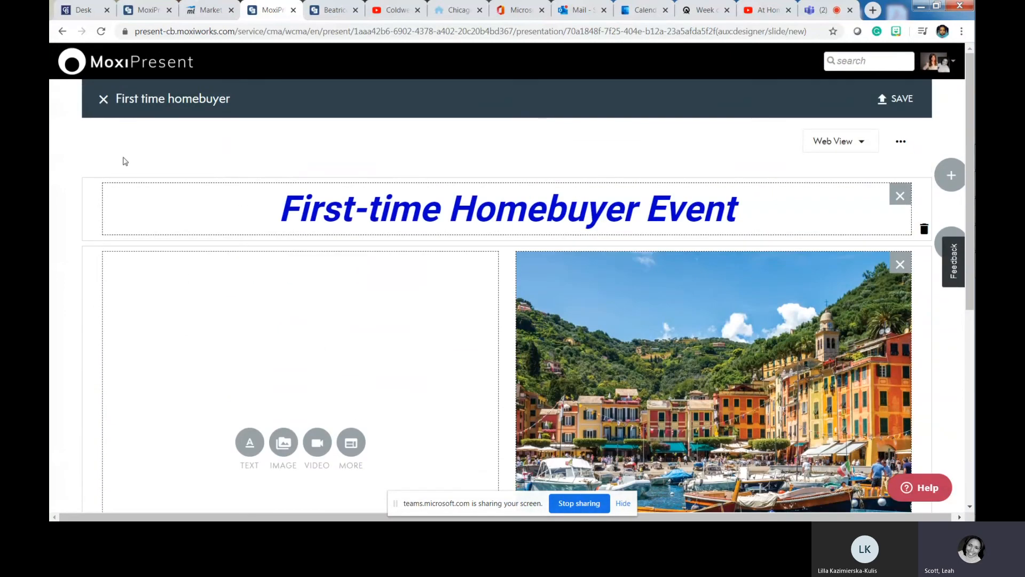
click(104, 100)
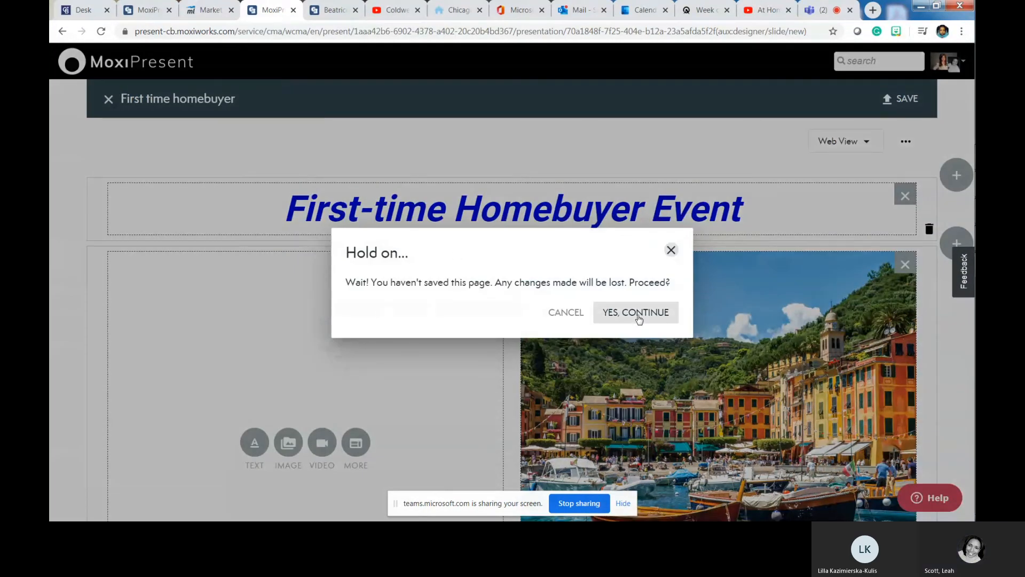
click(639, 315)
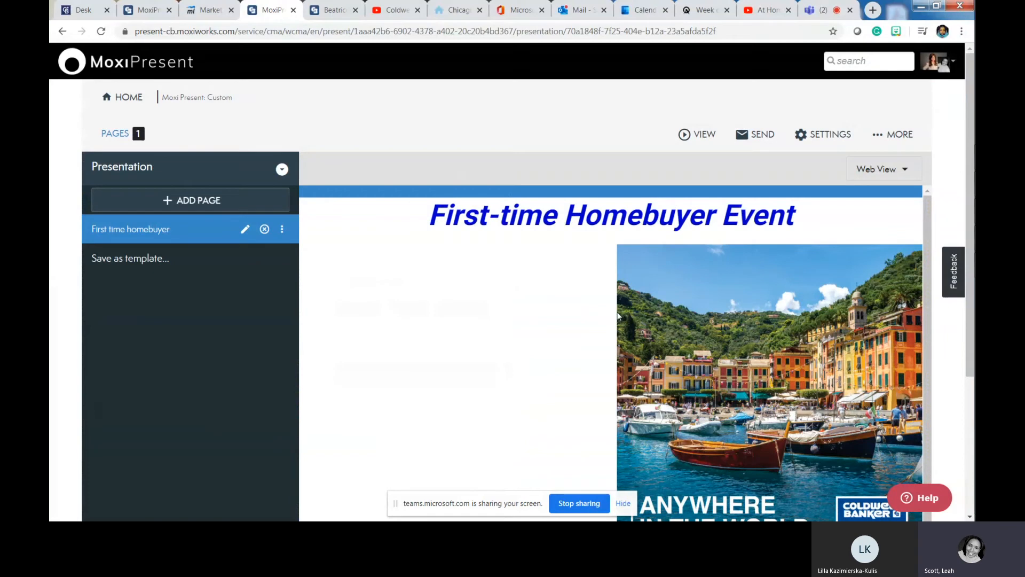
- Scroll the presentation overview to review the 'First time homebuyer' page preview
scroll(697, 321, down, 5)
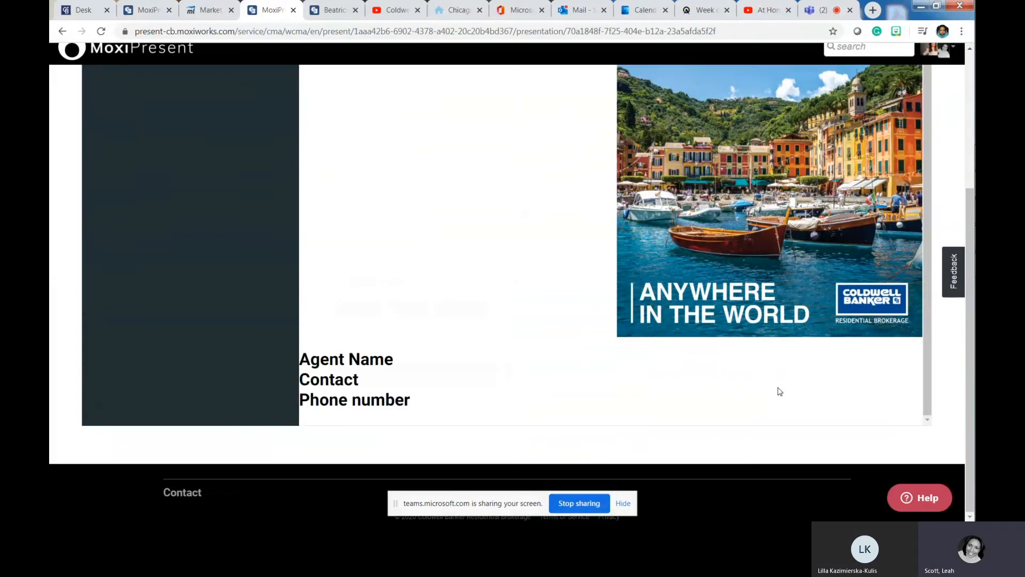
scroll(573, 300, up, 5)
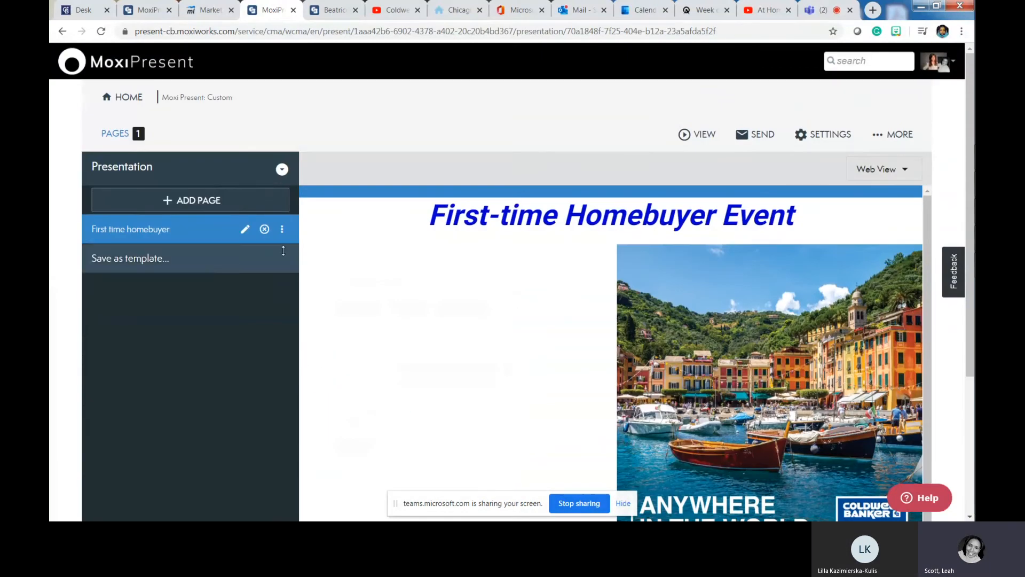
scroll(488, 343, down, 1)
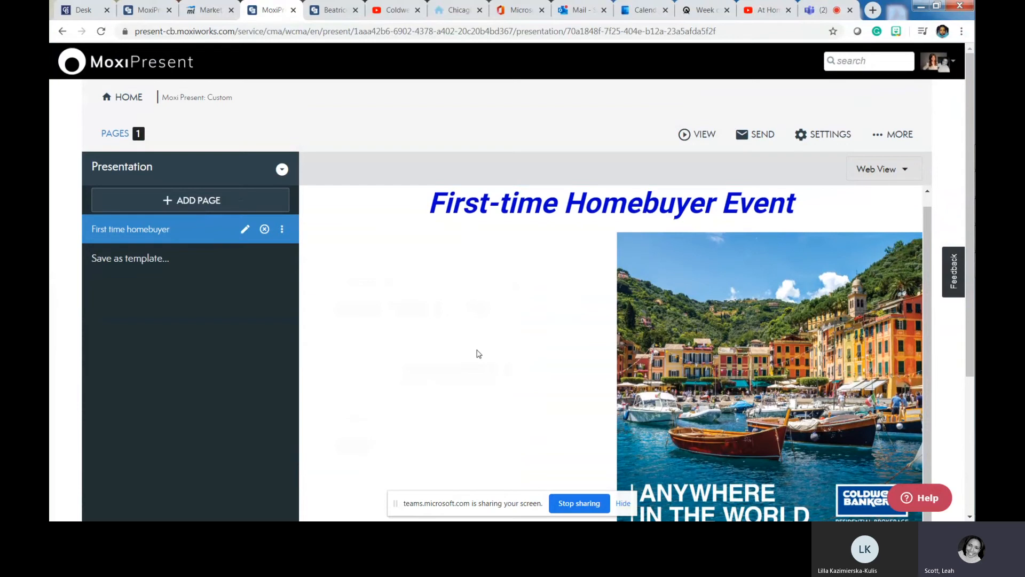
- Create a new built-from-scratch page with the single full-width layout
click(186, 208)
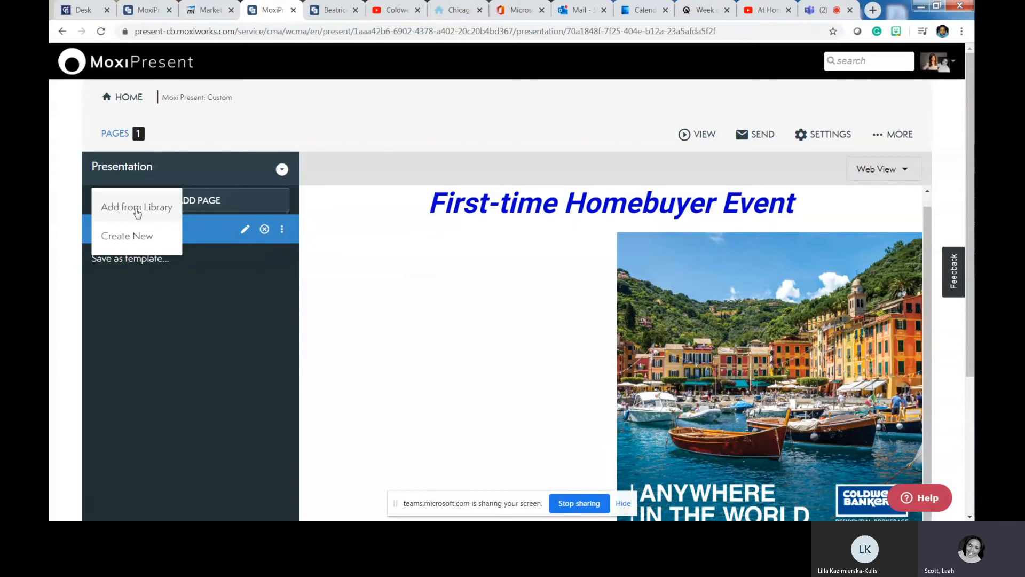
click(112, 235)
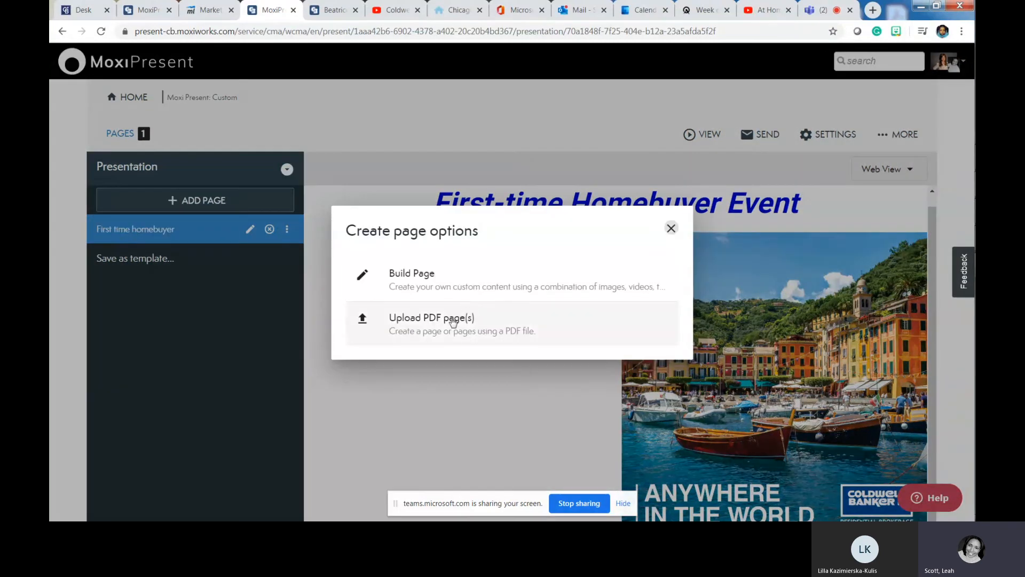
click(432, 283)
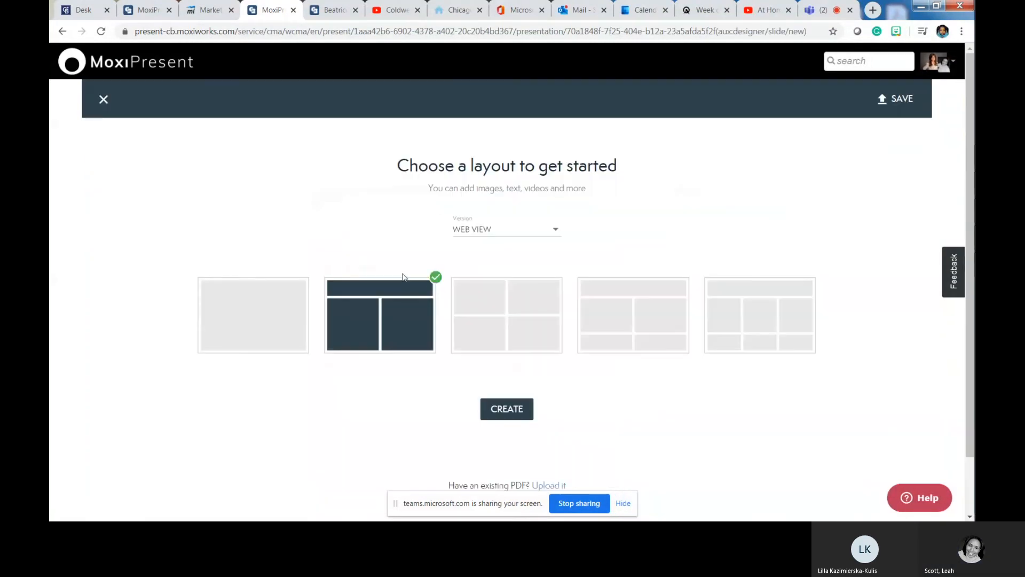
click(266, 321)
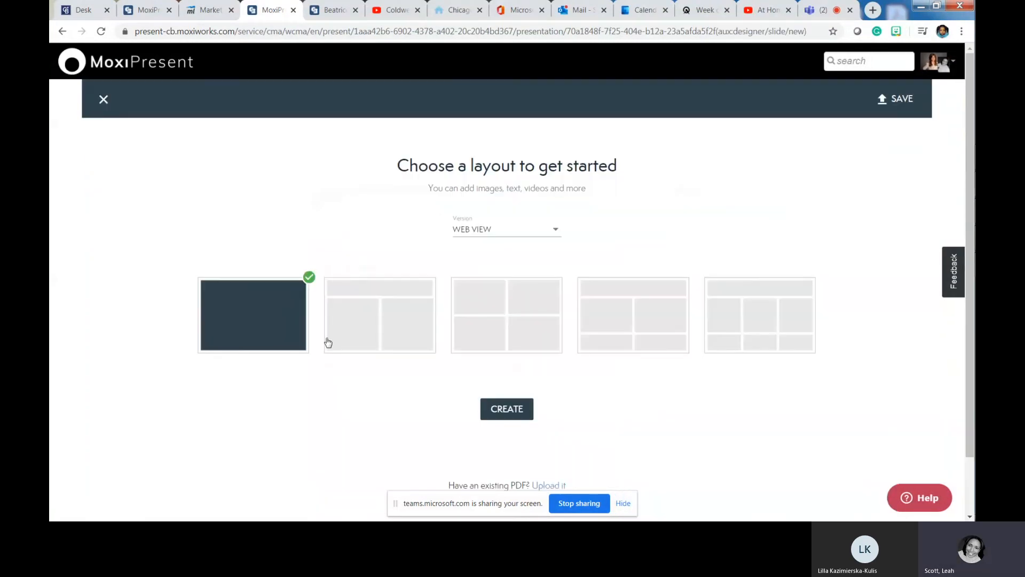
click(522, 412)
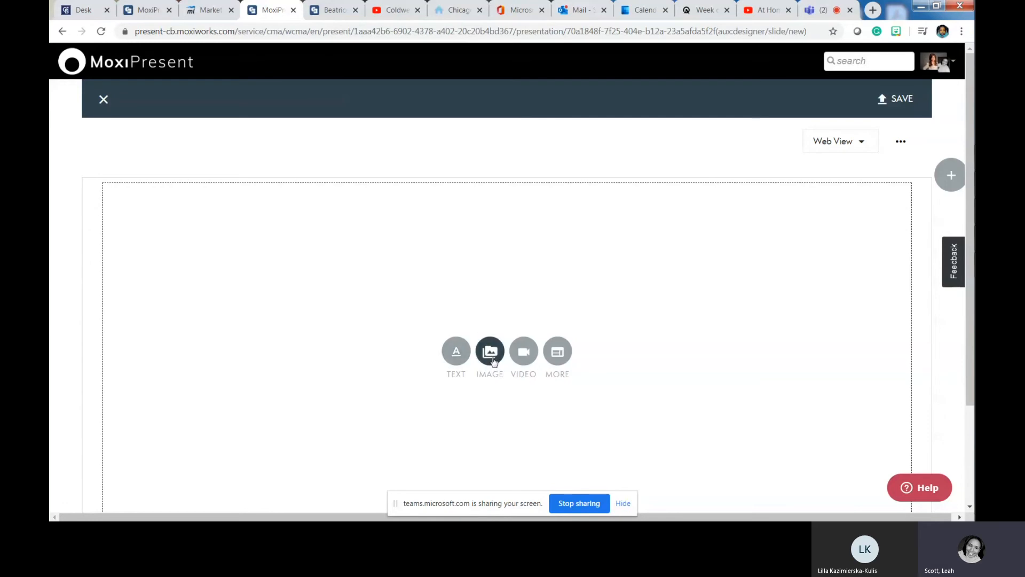
- Begin adding a video to the blank page, then go to the Coldwell Banker YouTube channel
click(522, 352)
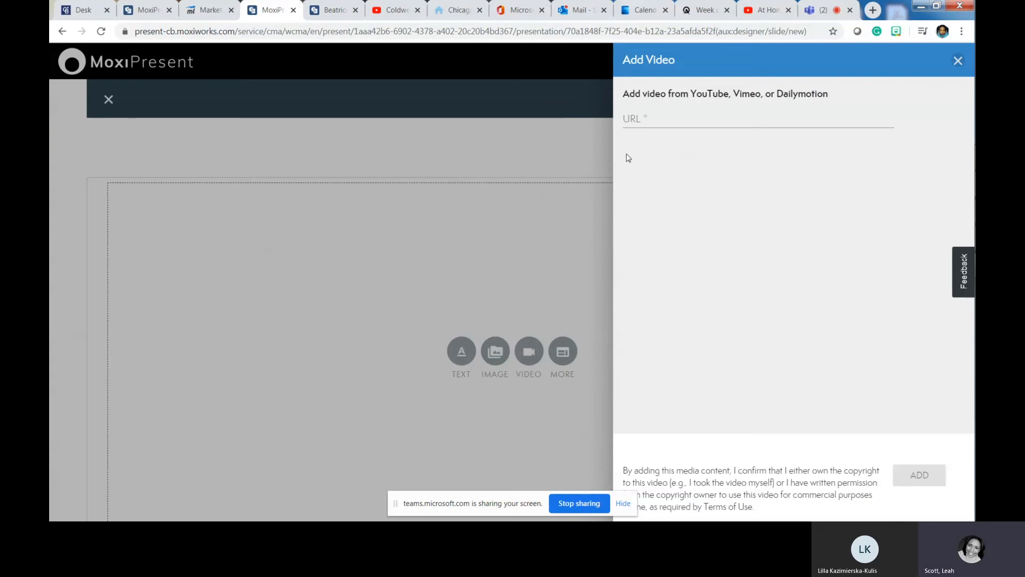
click(634, 121)
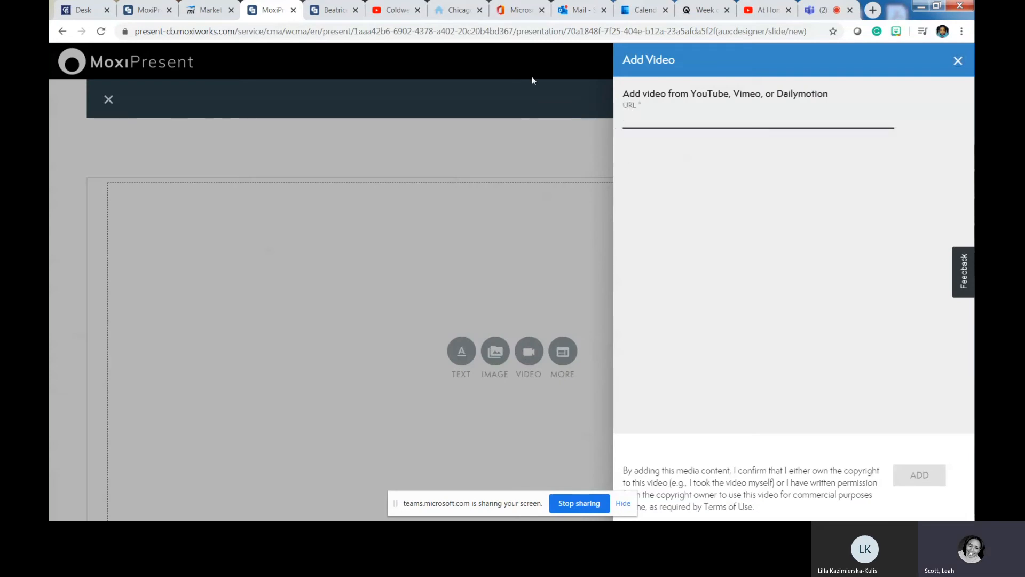
click(393, 9)
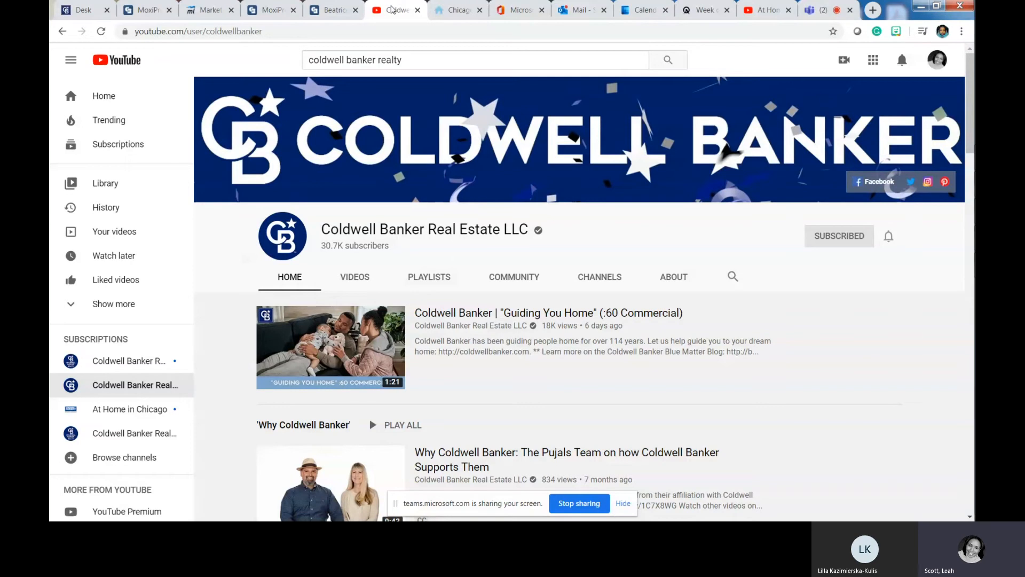
- Copy the paused 'Guiding You Home' commercial's URL and return to the Add Video panel
click(331, 347)
click(92, 433)
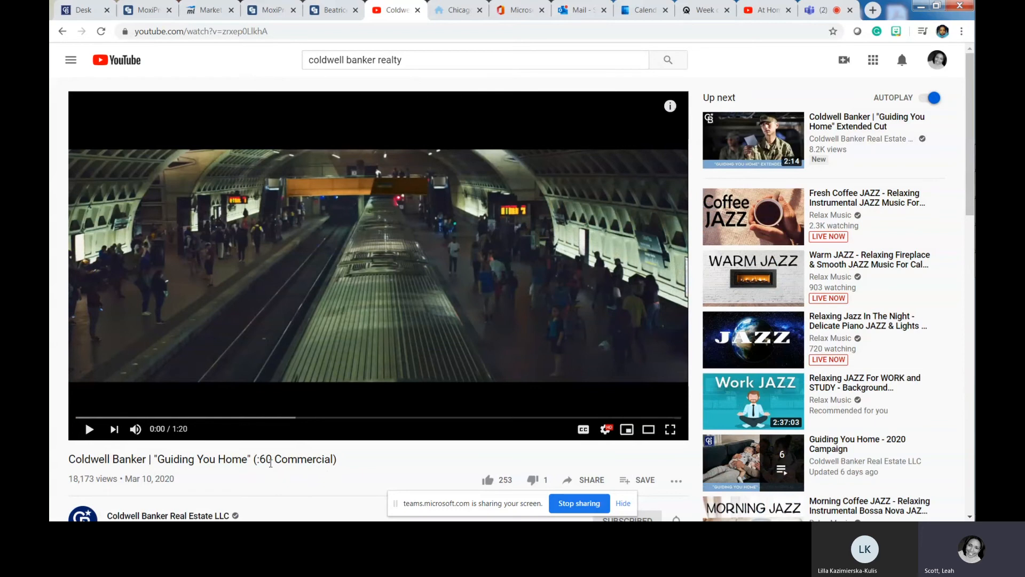
click(306, 34)
right_click(306, 32)
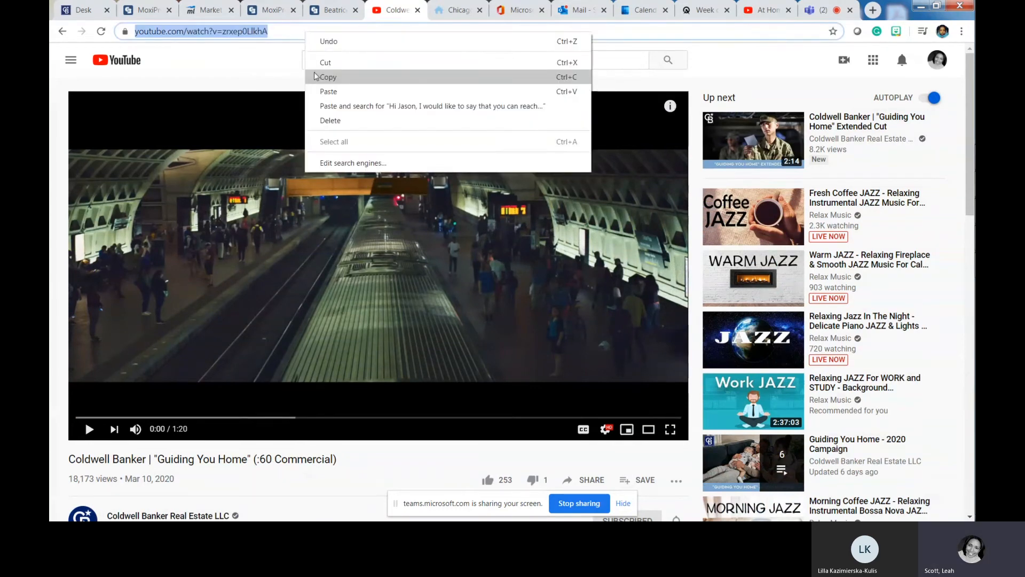
click(315, 77)
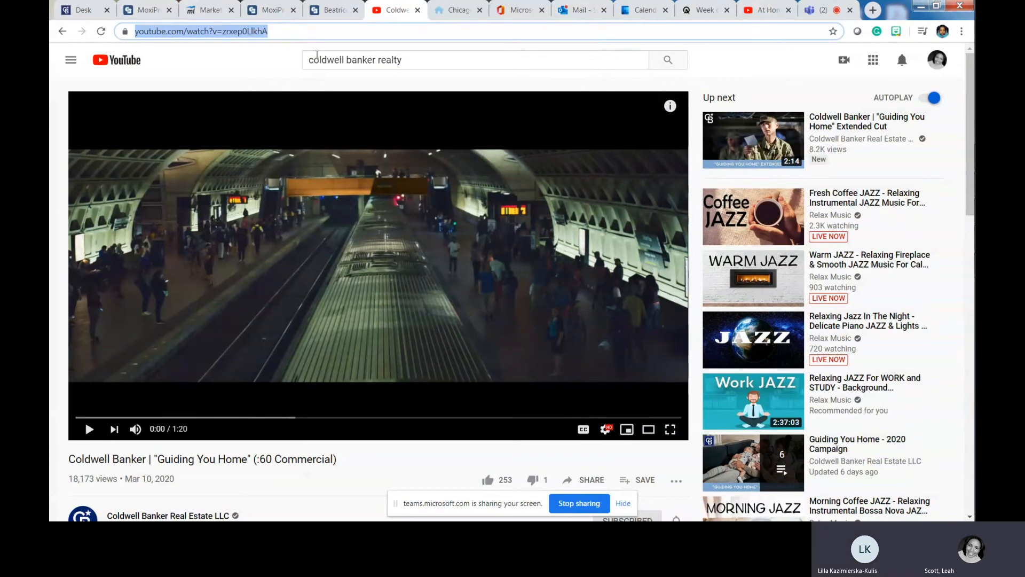
click(266, 5)
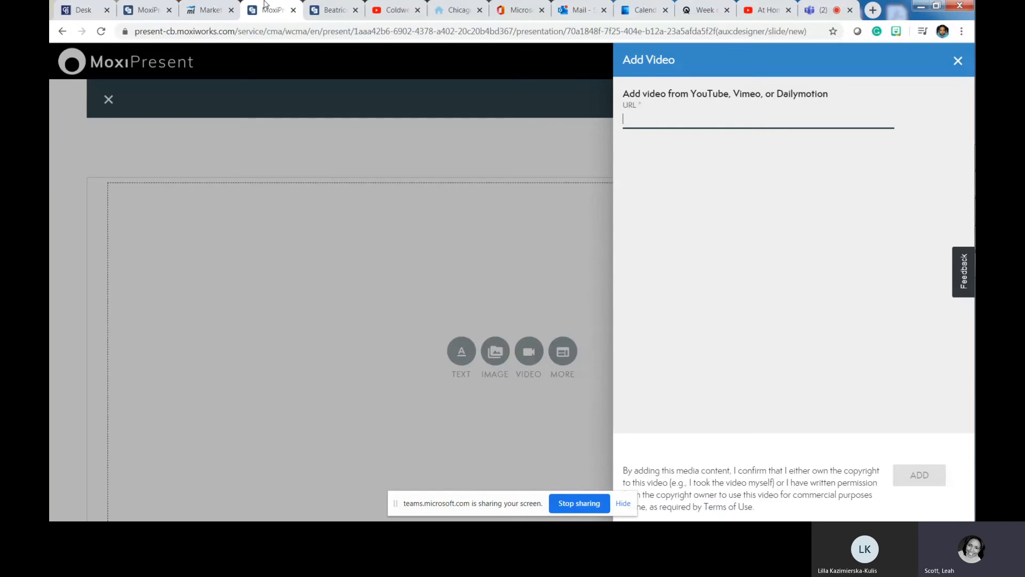
- Embed the Guiding You Home commercial using the pasted video link
key(ctrl+v)
click(918, 474)
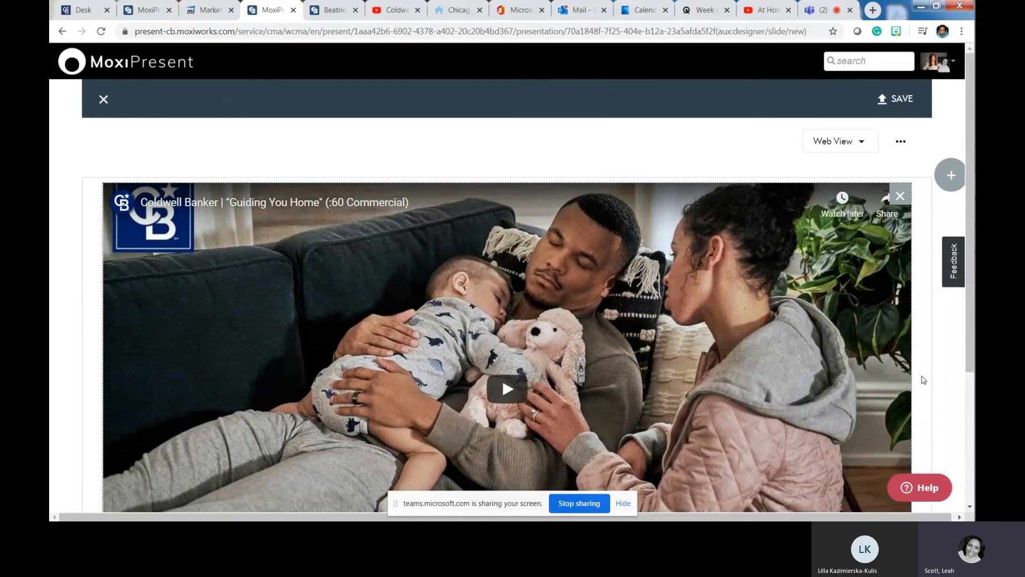
scroll(923, 379, down, 4)
scroll(922, 380, up, 4)
scroll(920, 381, down, 4)
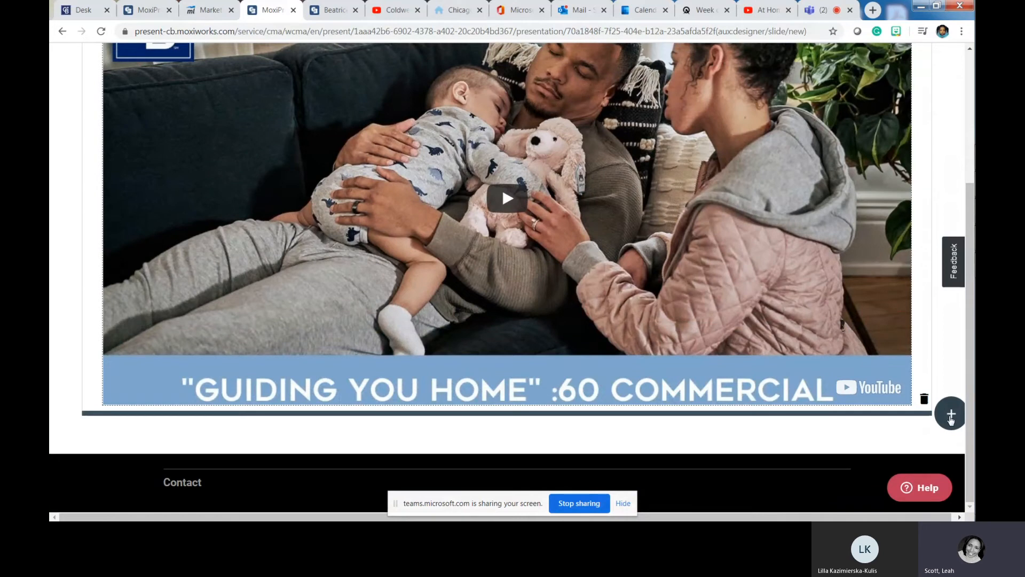
- Add a single-module row below the commercial, then bring up the At Home in Chicagoland video
click(951, 420)
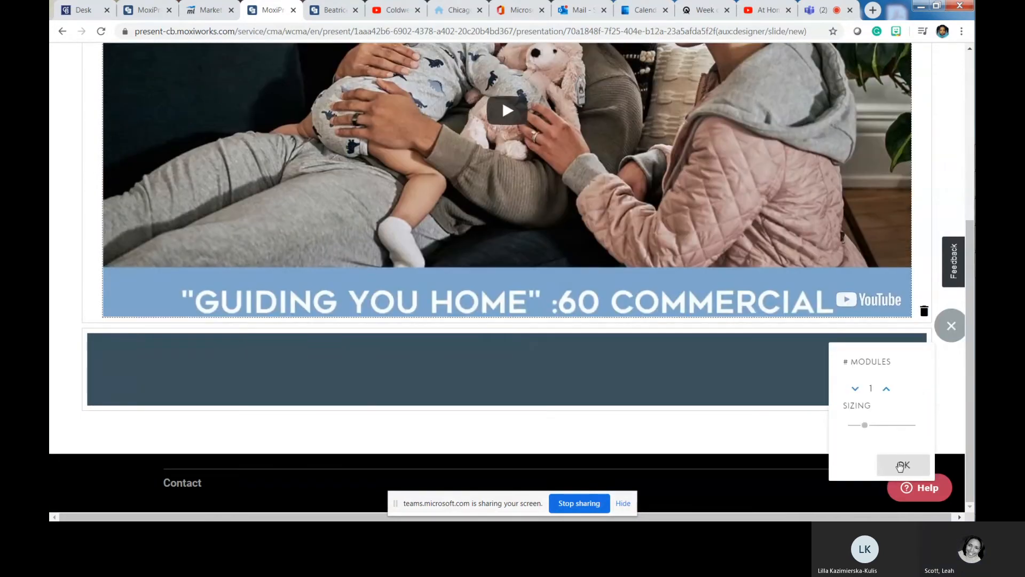
click(901, 464)
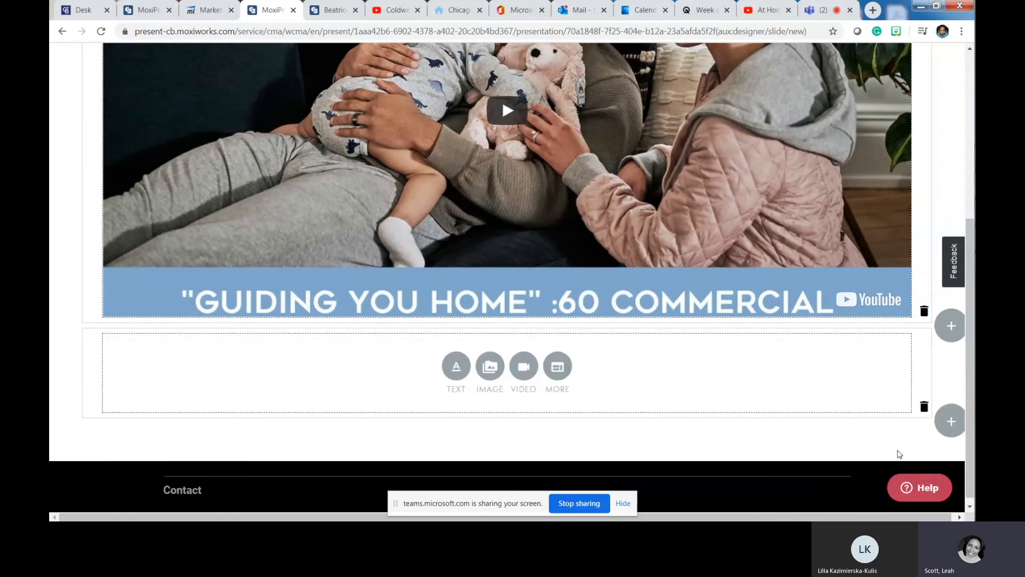
click(758, 6)
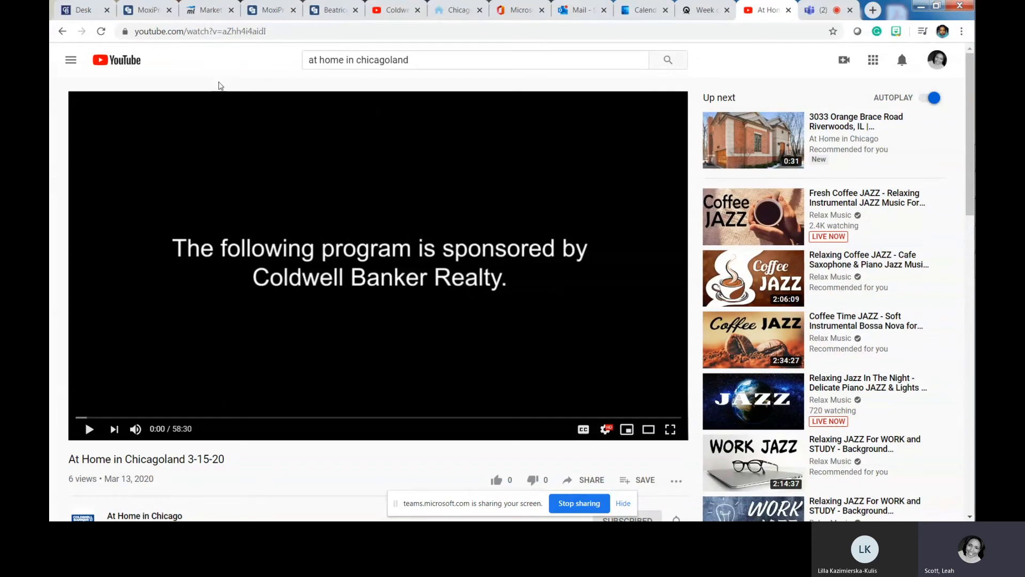
- Copy the At Home in Chicagoland 3-15-20 video's web address and return to the presentation editor
click(275, 31)
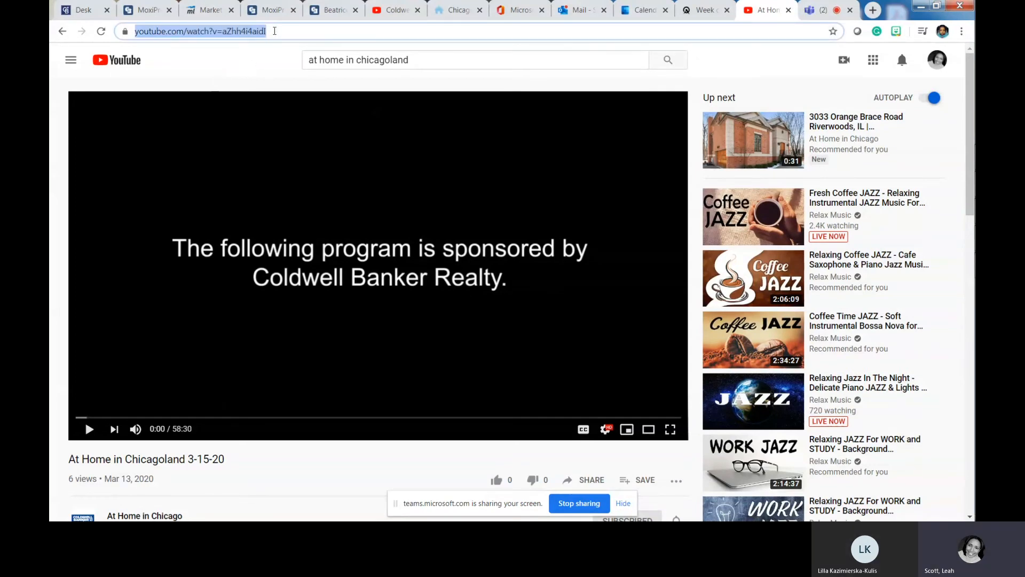
right_click(274, 31)
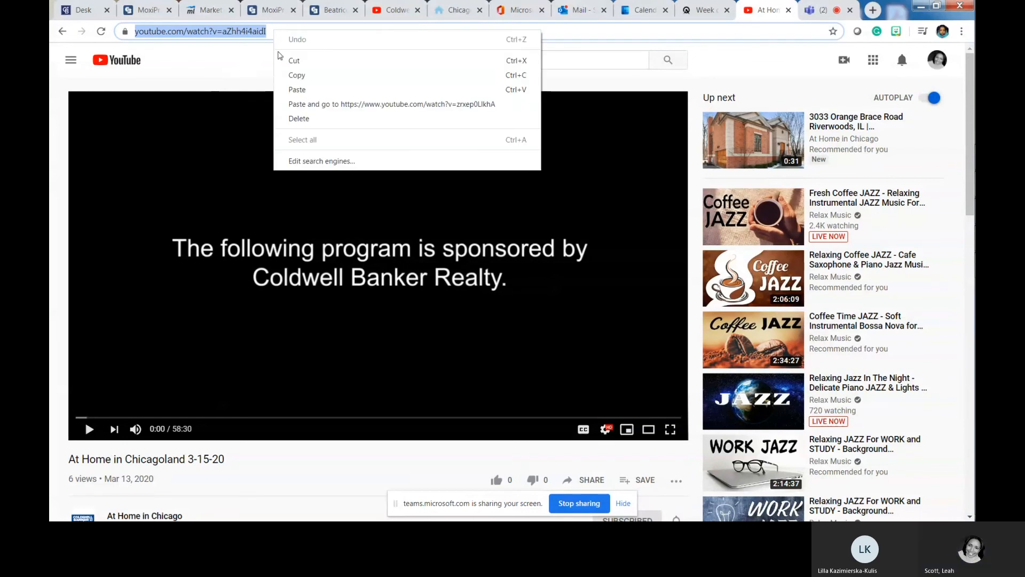
click(283, 73)
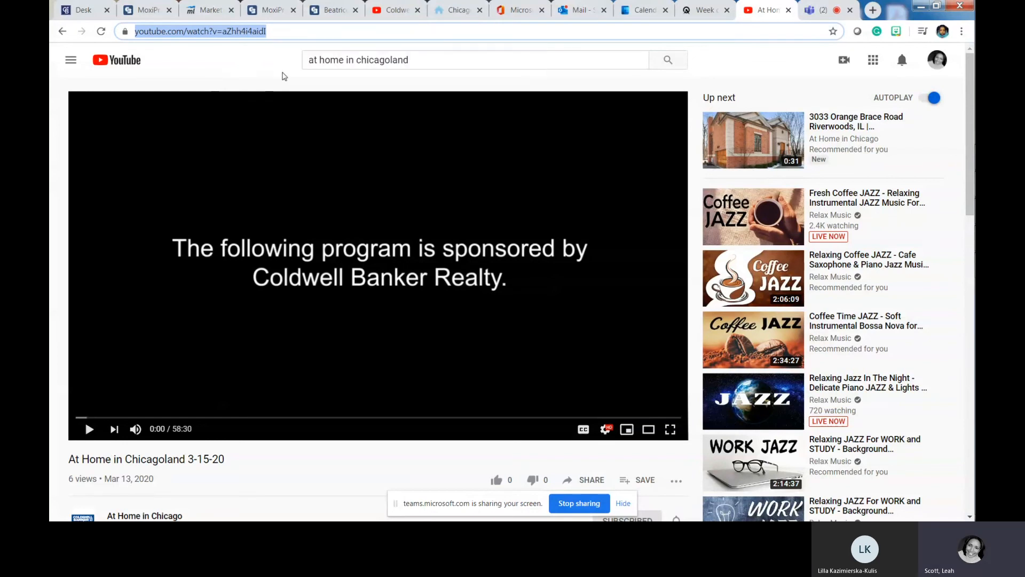
click(262, 9)
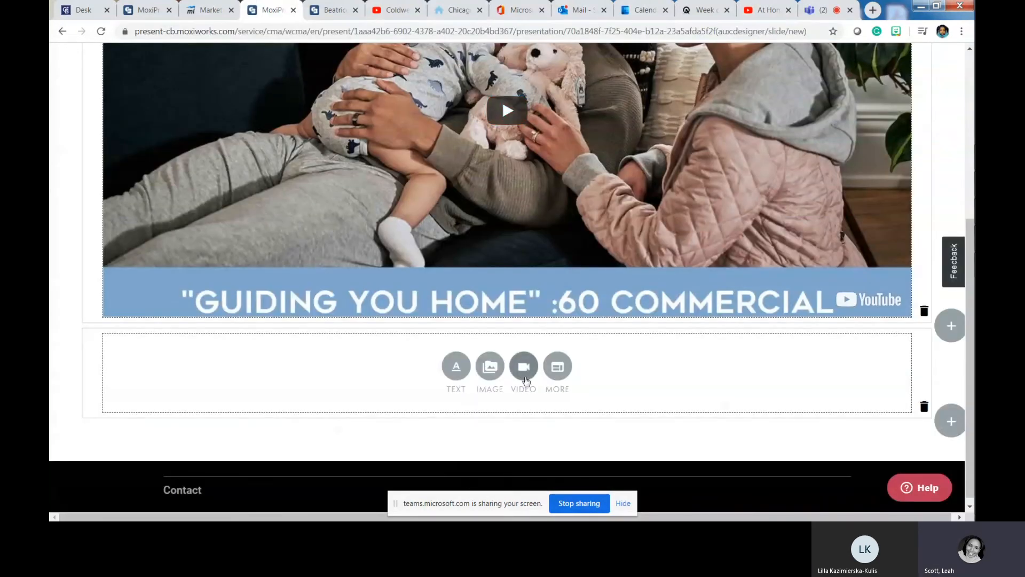
- Embed the At Home in Chicagoland video link in the empty row beneath the commercial
click(525, 374)
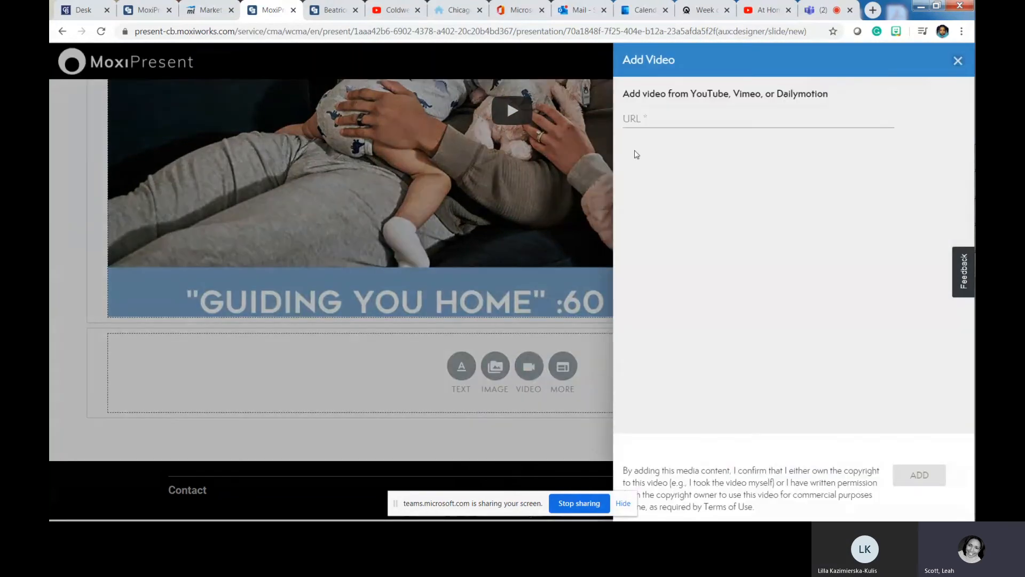
right_click(640, 116)
click(664, 189)
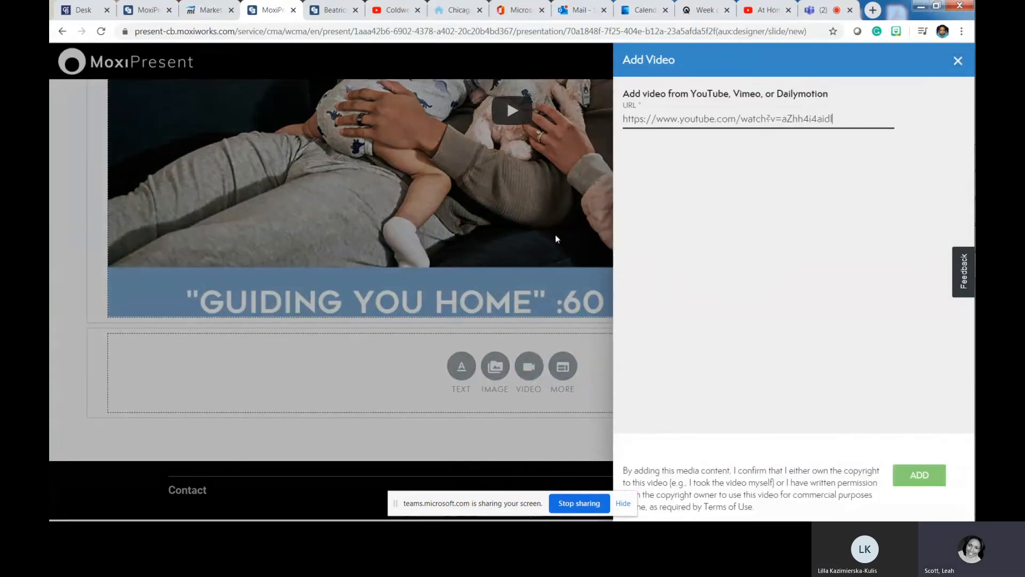
click(918, 475)
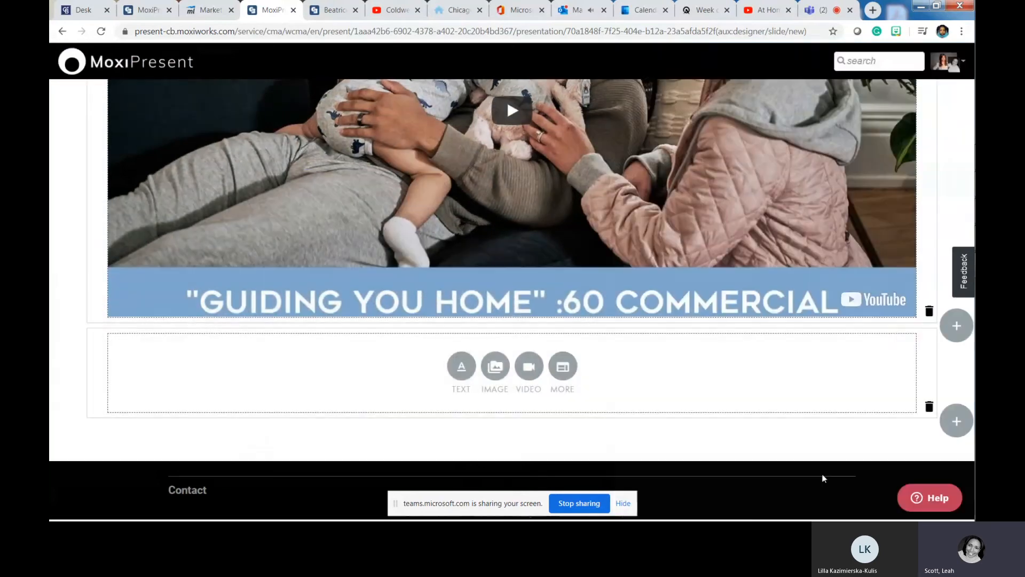
scroll(774, 427, down, 5)
scroll(779, 414, down, 1)
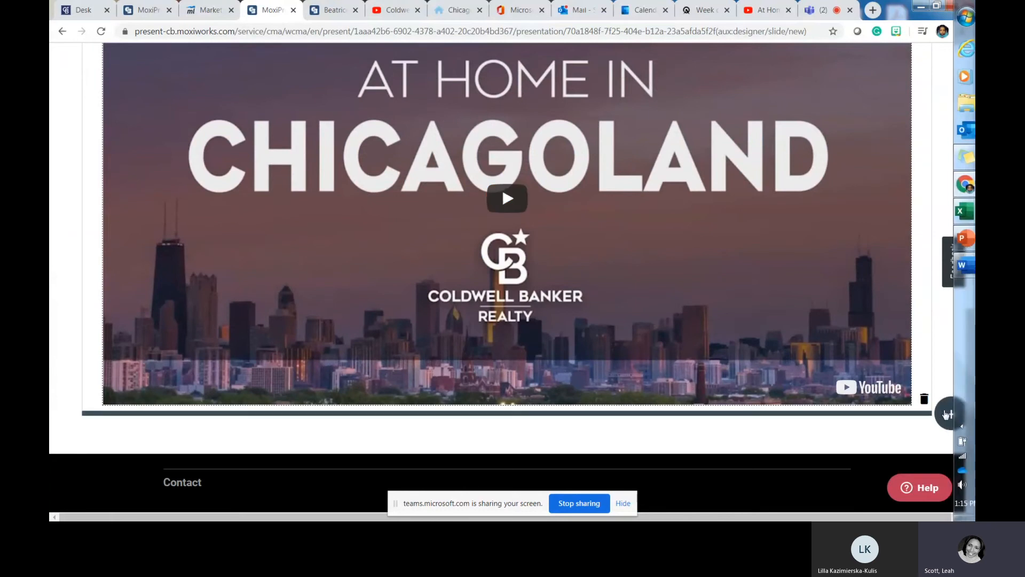
- Add a two-module row under the Chicagoland video with a wider left module
click(949, 415)
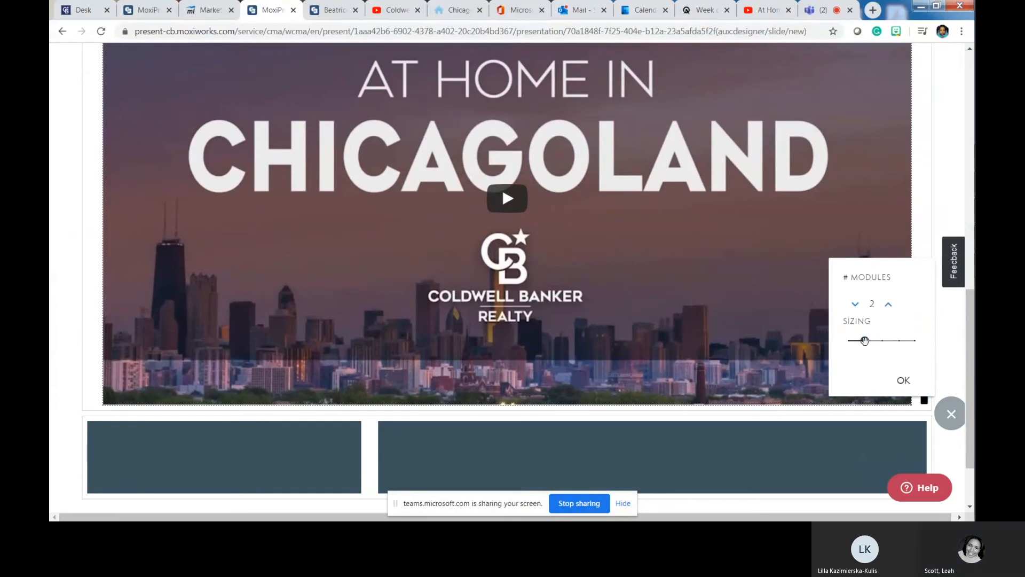
drag(865, 340, 899, 340)
scroll(843, 405, down, 2)
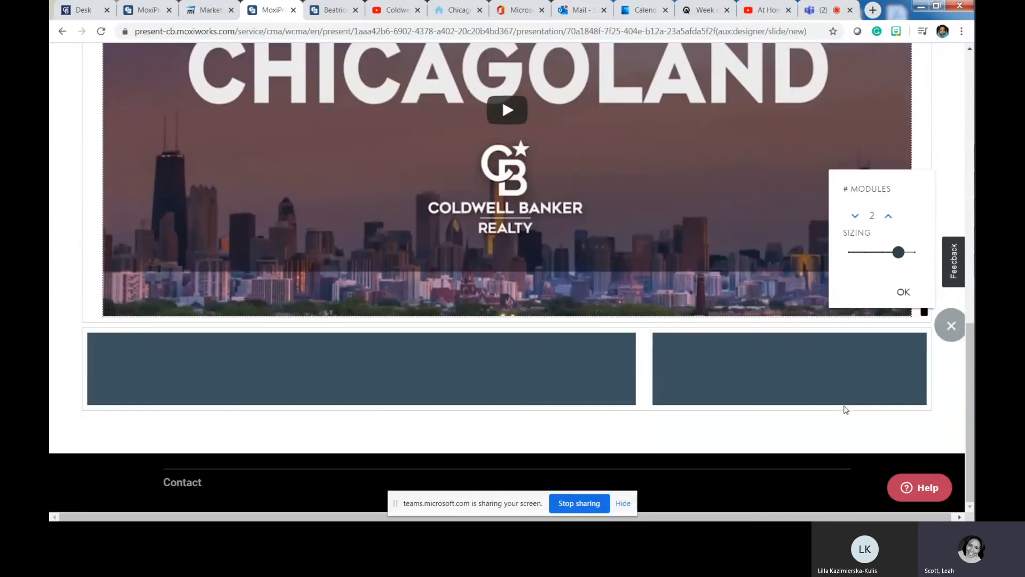
- Start a video in the new row and find Coldwell Banker's Guiding You Home Behind The Scenes video
click(736, 379)
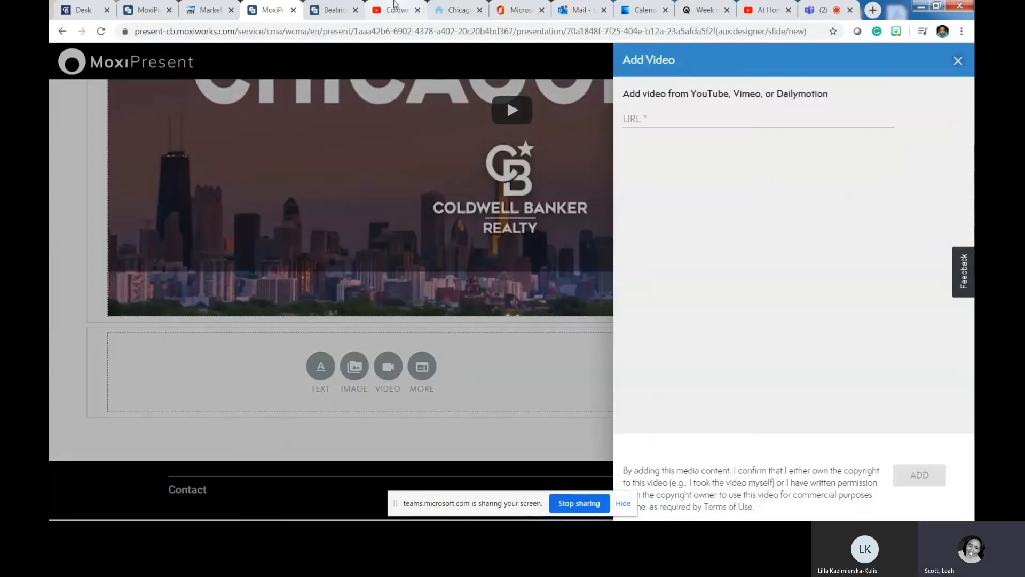
click(395, 10)
scroll(323, 291, down, 6)
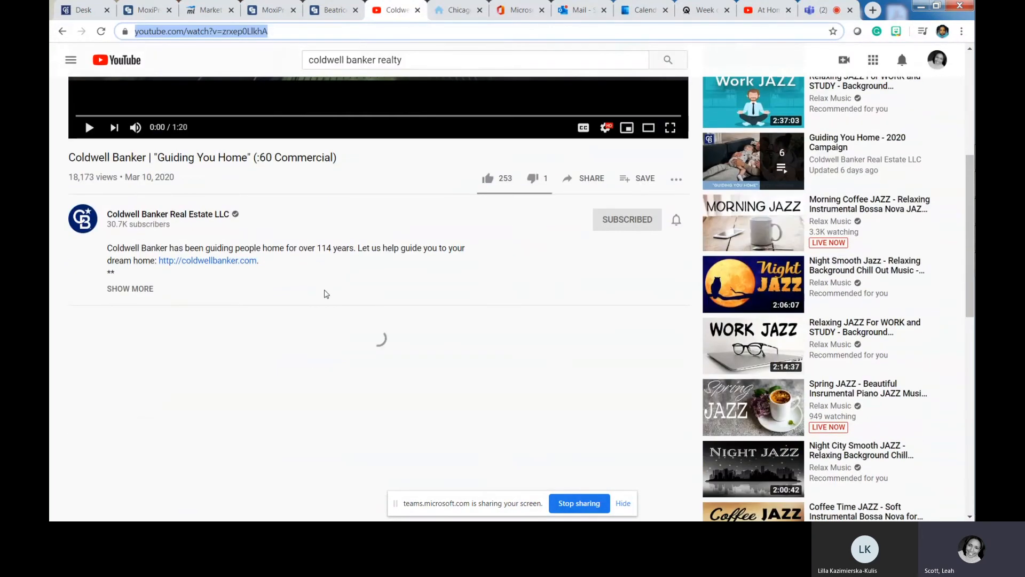
scroll(323, 291, up, 6)
click(63, 31)
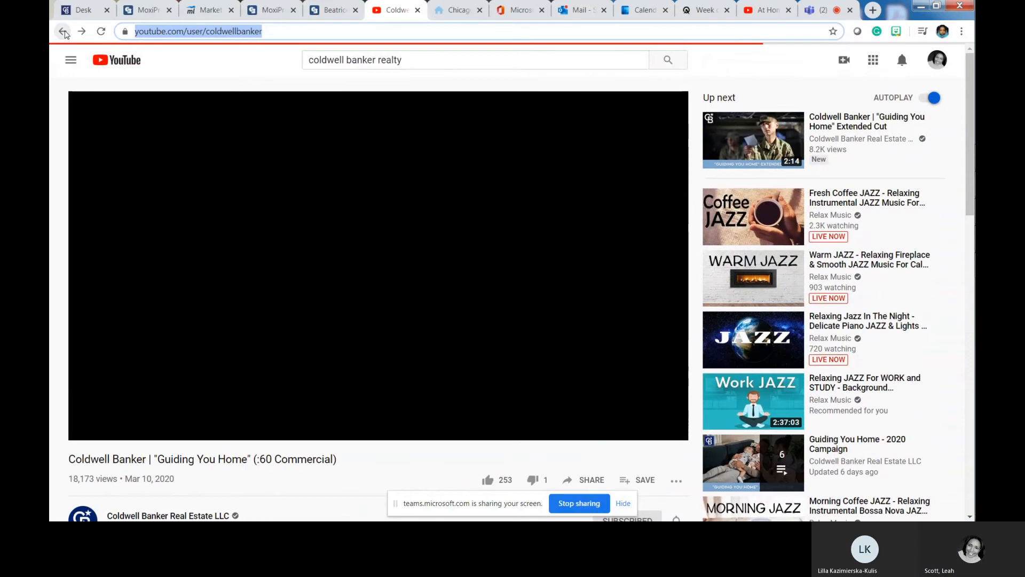
scroll(451, 328, down, 3)
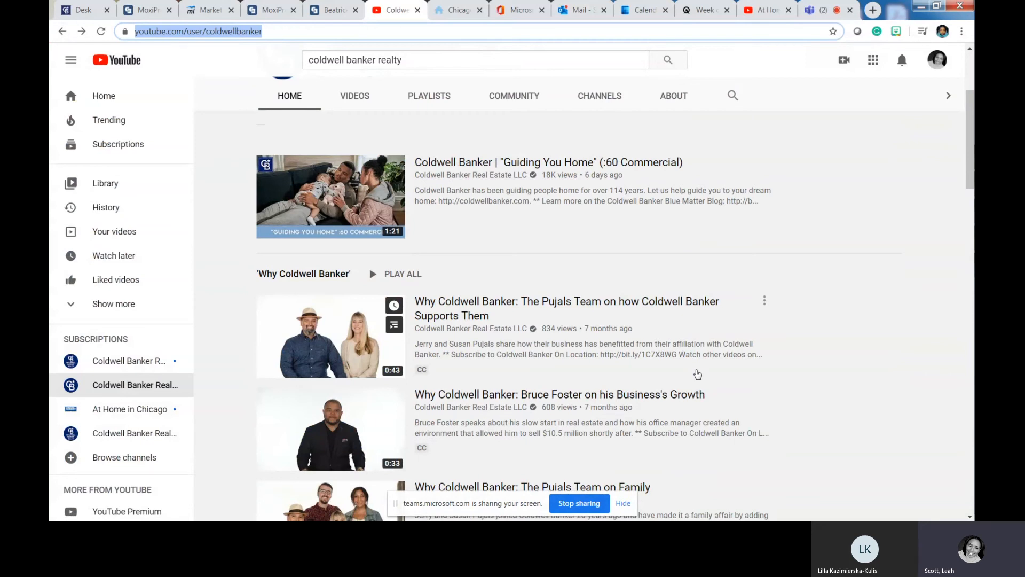
click(354, 97)
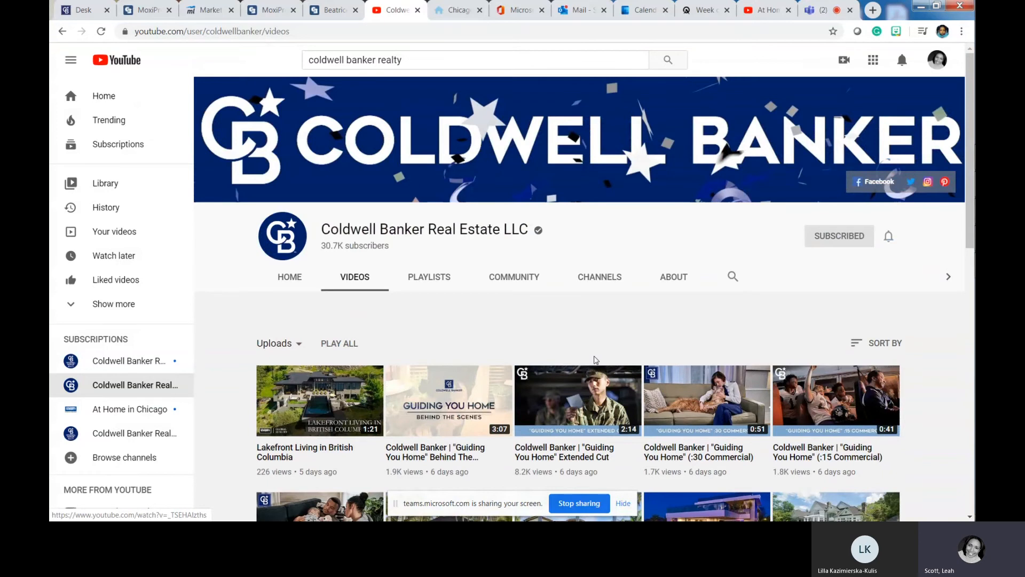
scroll(596, 360, down, 2)
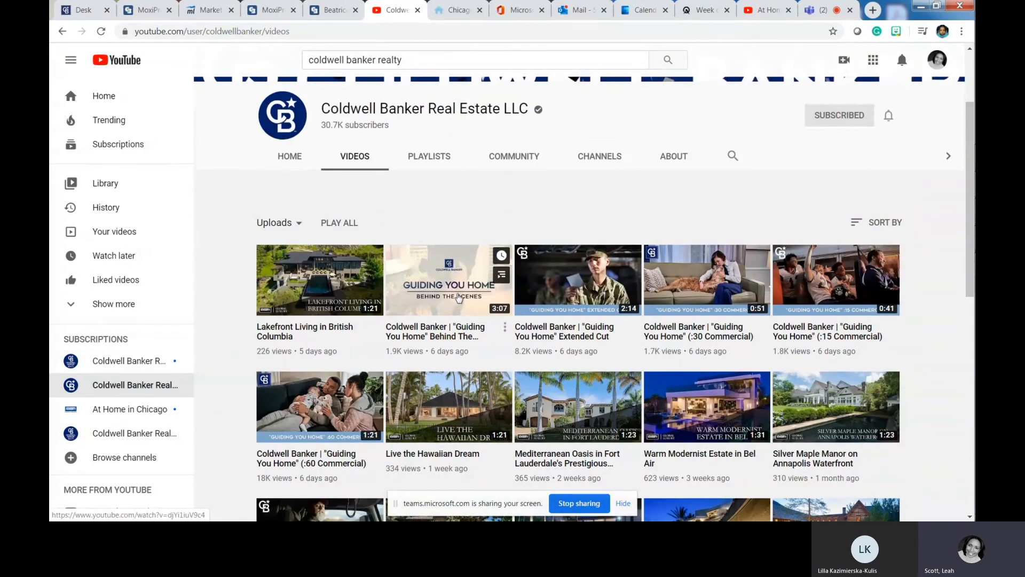
click(458, 297)
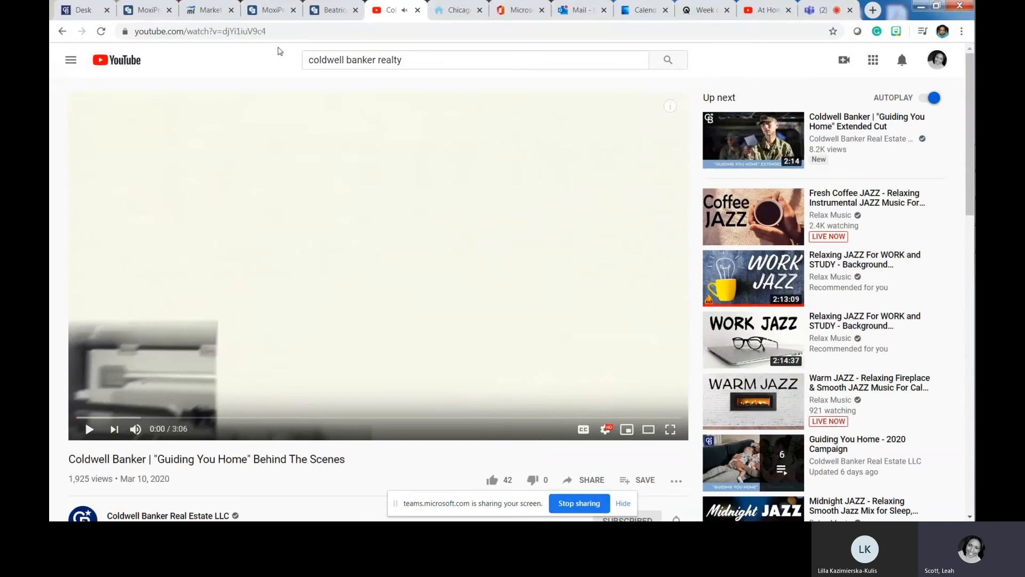
- Copy the Behind The Scenes video's address for the Add Video link field in Moxi Present
click(285, 32)
right_click(285, 35)
click(302, 81)
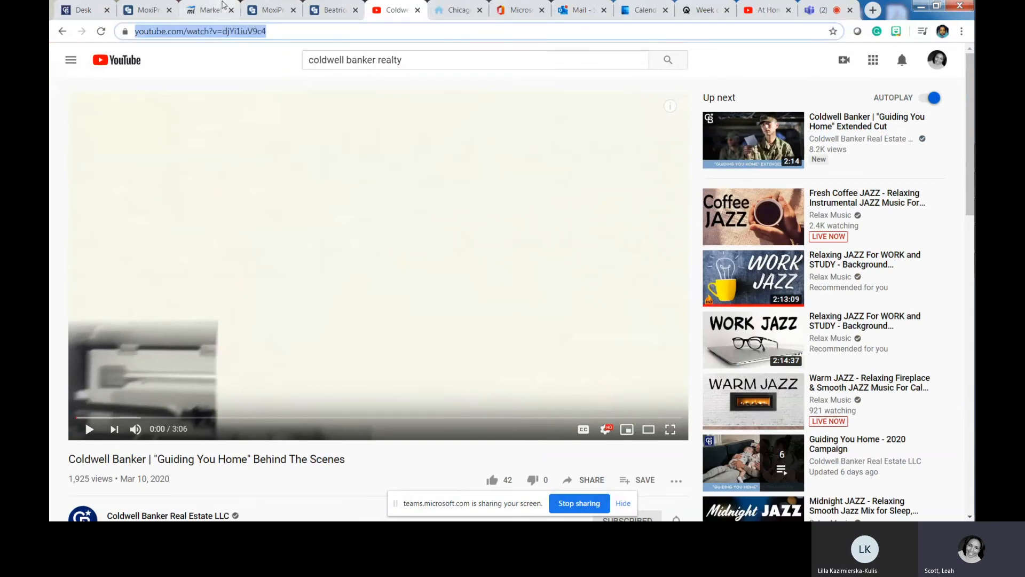
click(263, 8)
click(634, 121)
right_click(647, 125)
- Embed the Behind The Scenes video in the left module and pick the harbour photo for the right
click(667, 194)
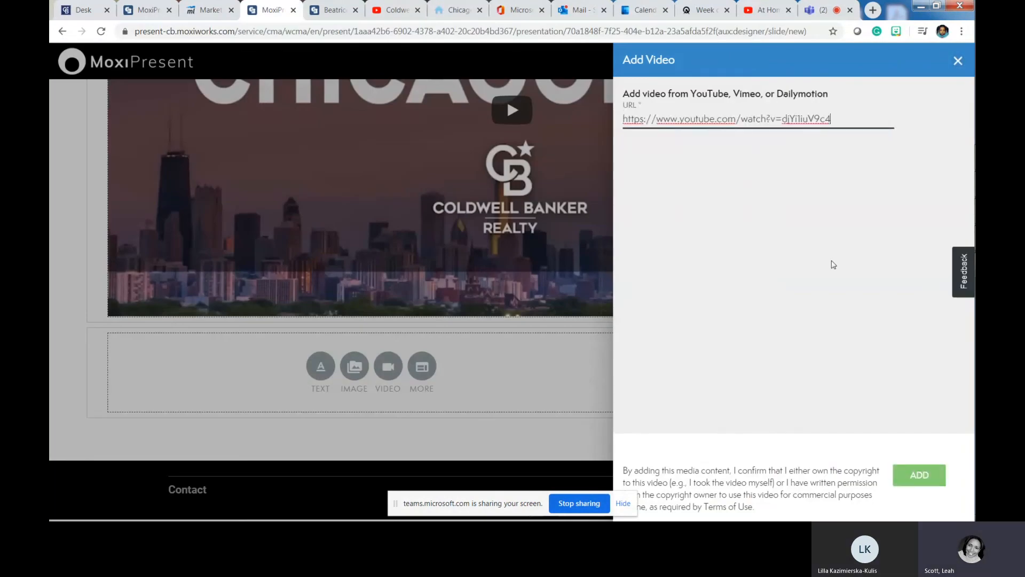
click(918, 474)
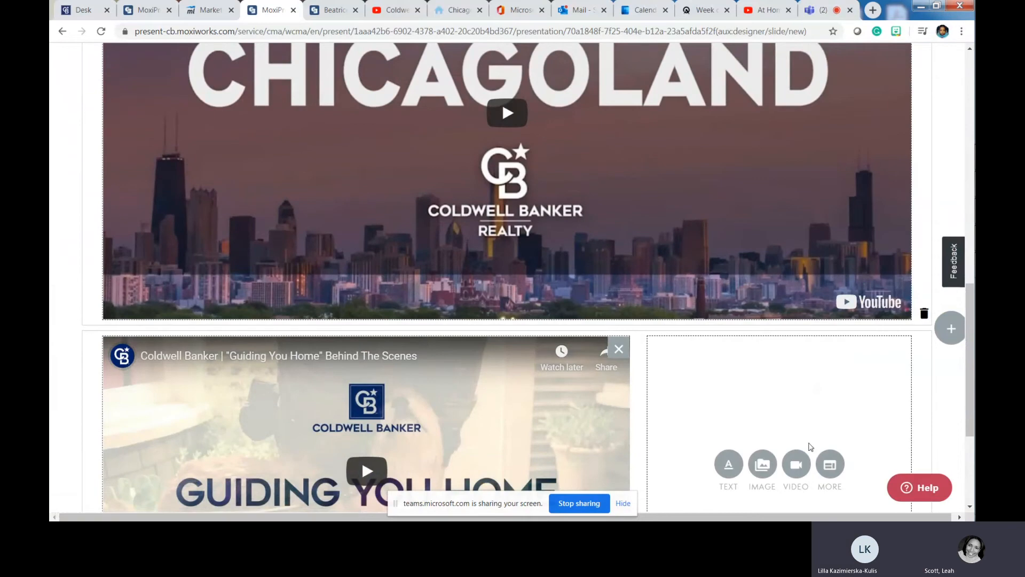
scroll(805, 446, down, 4)
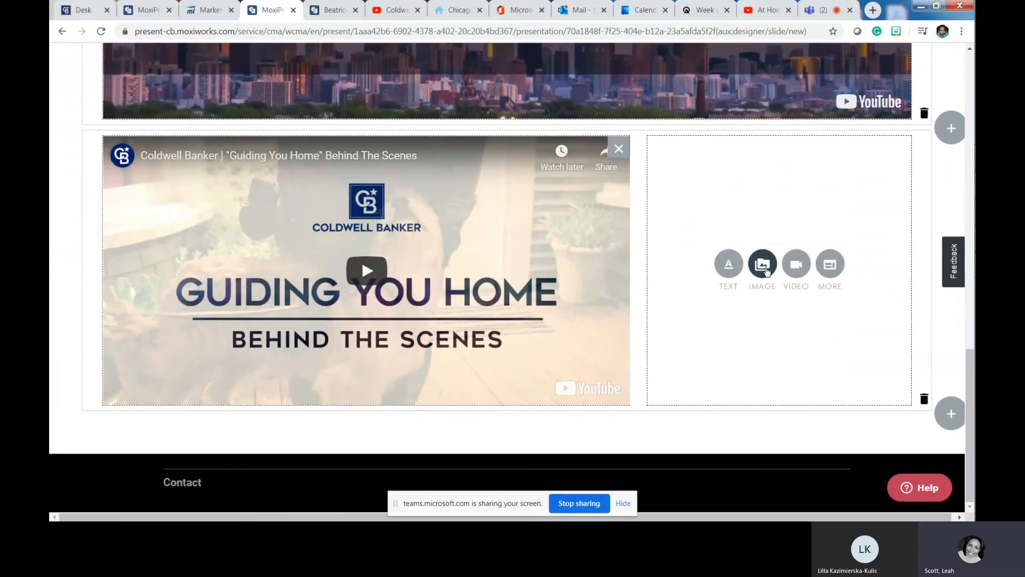
click(764, 267)
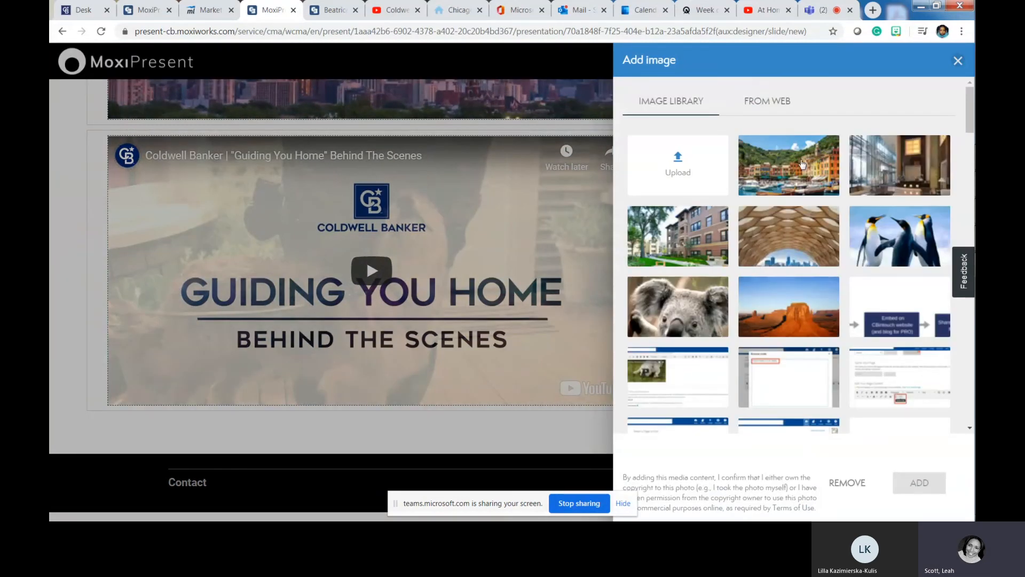
click(799, 163)
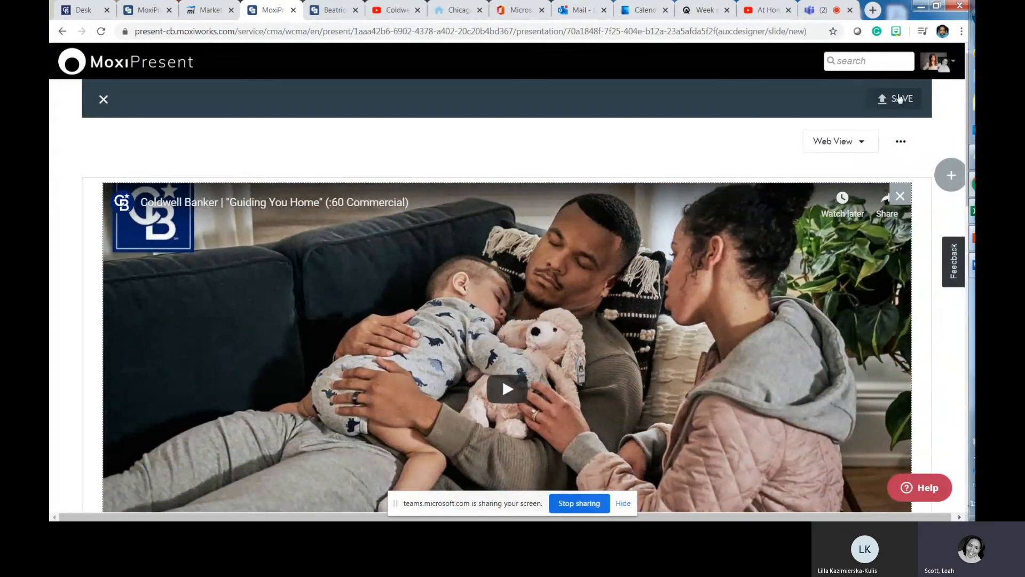
- Save the page under the name 'CB Videos'
click(889, 100)
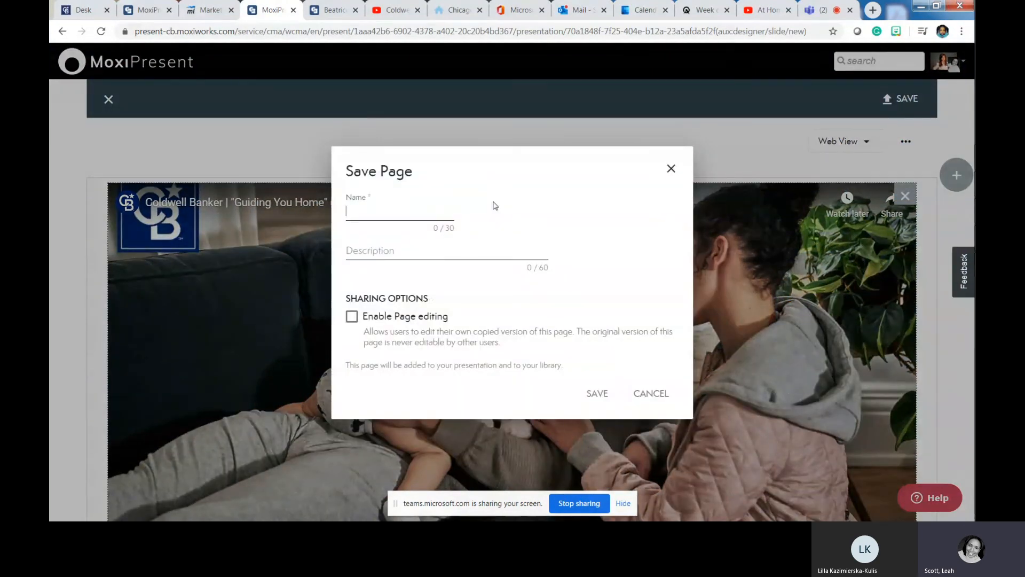
text(CB)
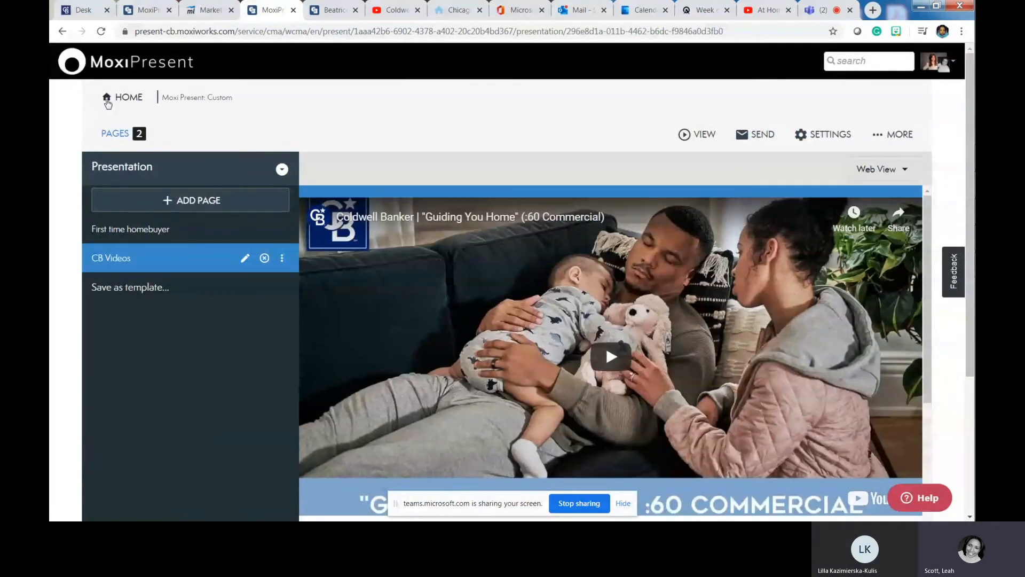
scroll(154, 339, down, 1)
scroll(155, 339, down, 2)
scroll(154, 339, up, 3)
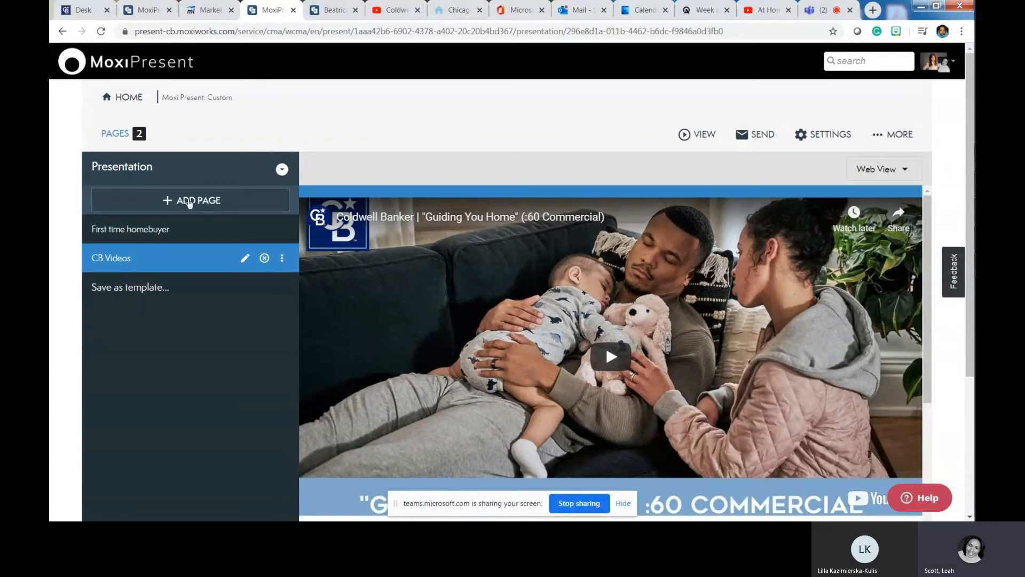
- Create a new built page using the single full-width layout
click(189, 202)
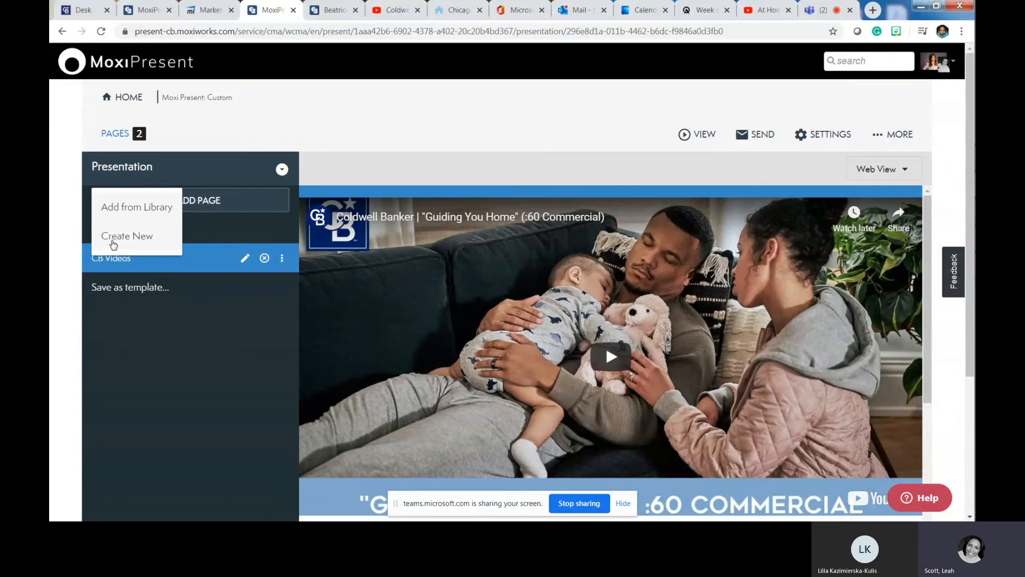
click(114, 241)
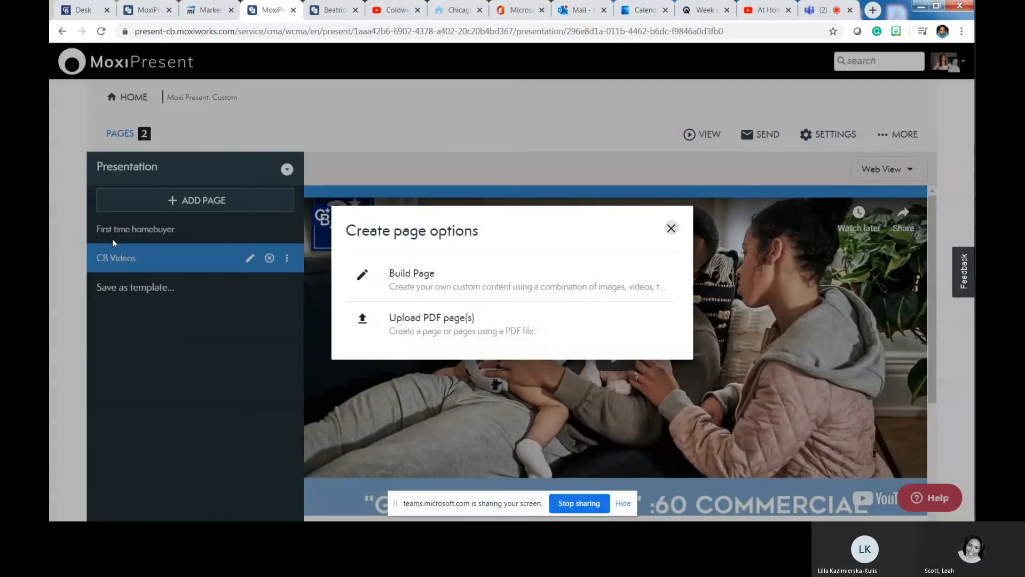
click(391, 289)
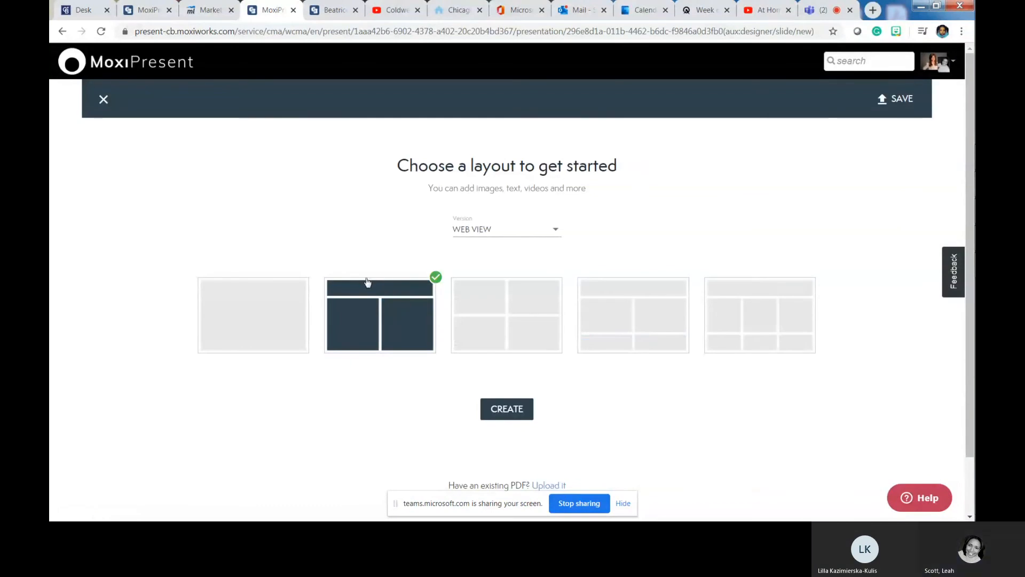
click(239, 297)
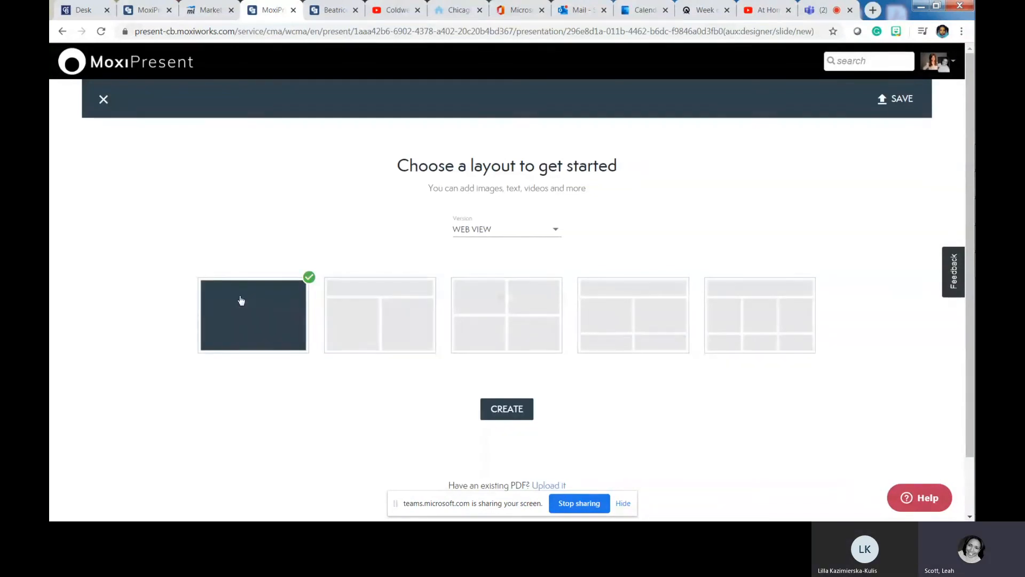
click(505, 412)
scroll(318, 245, down, 2)
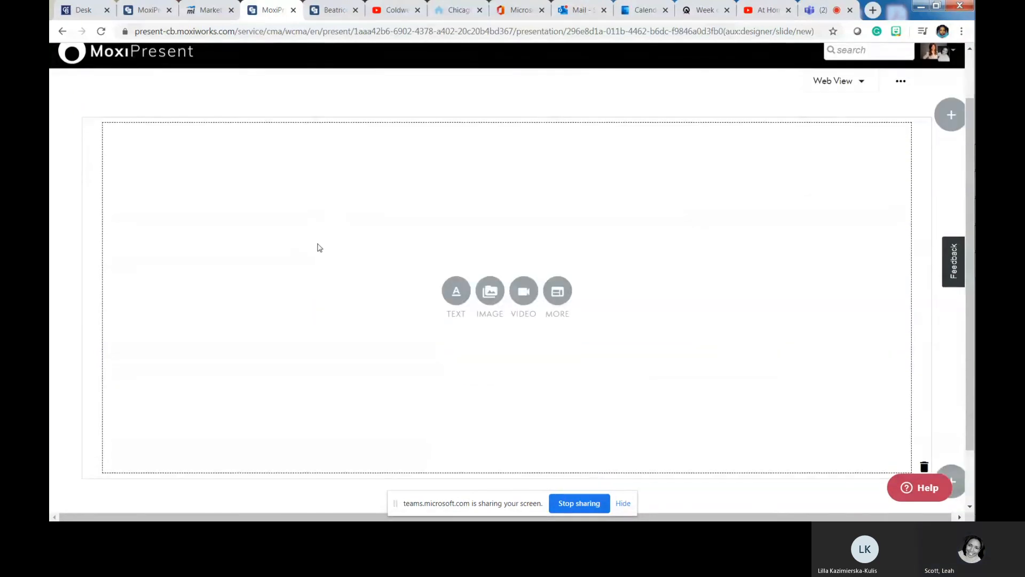
scroll(586, 385, down, 1)
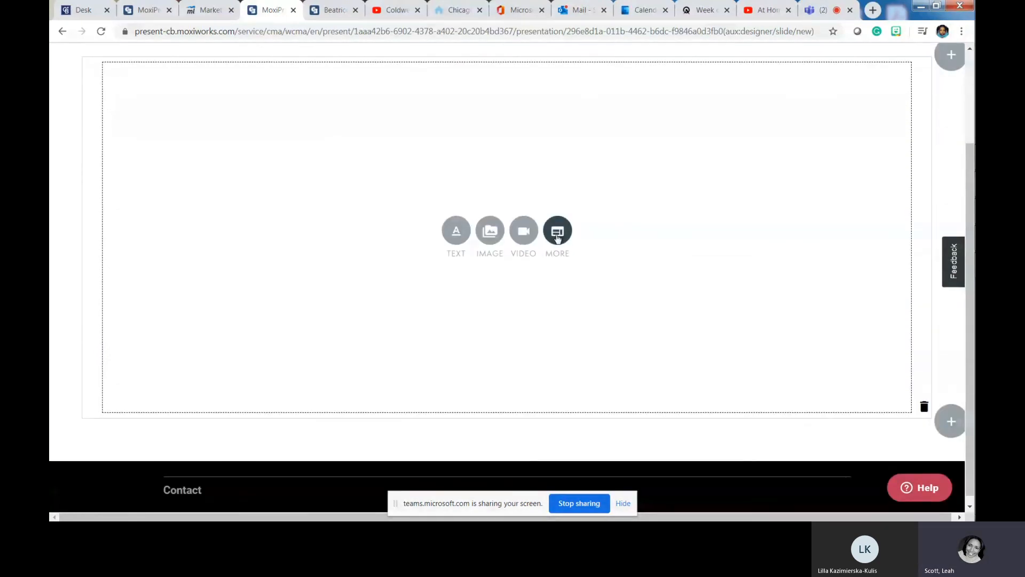
- Add a custom HTML block, open its IFrame properties, and bring up the agent's Coldwell Banker website
click(555, 258)
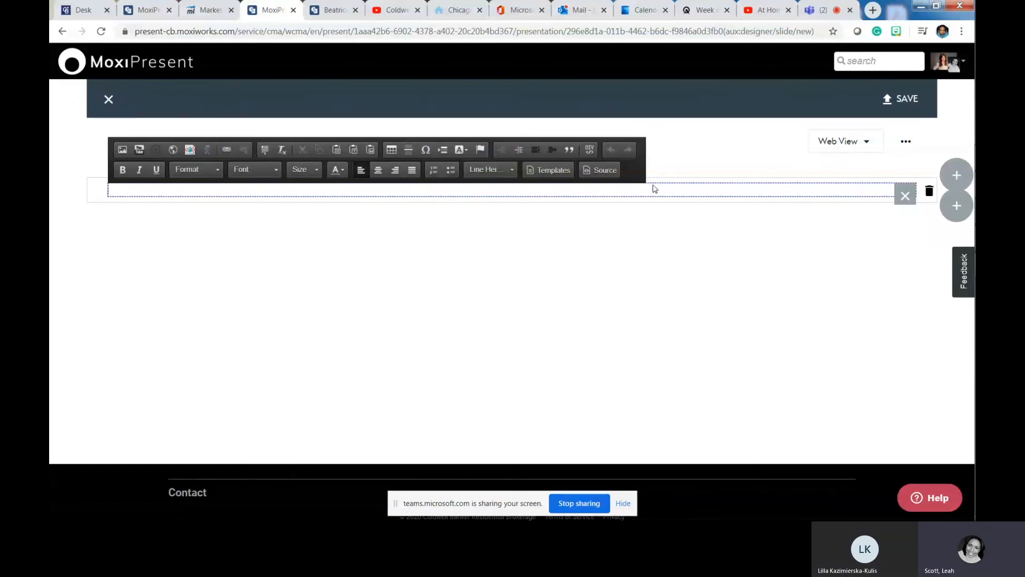
click(596, 172)
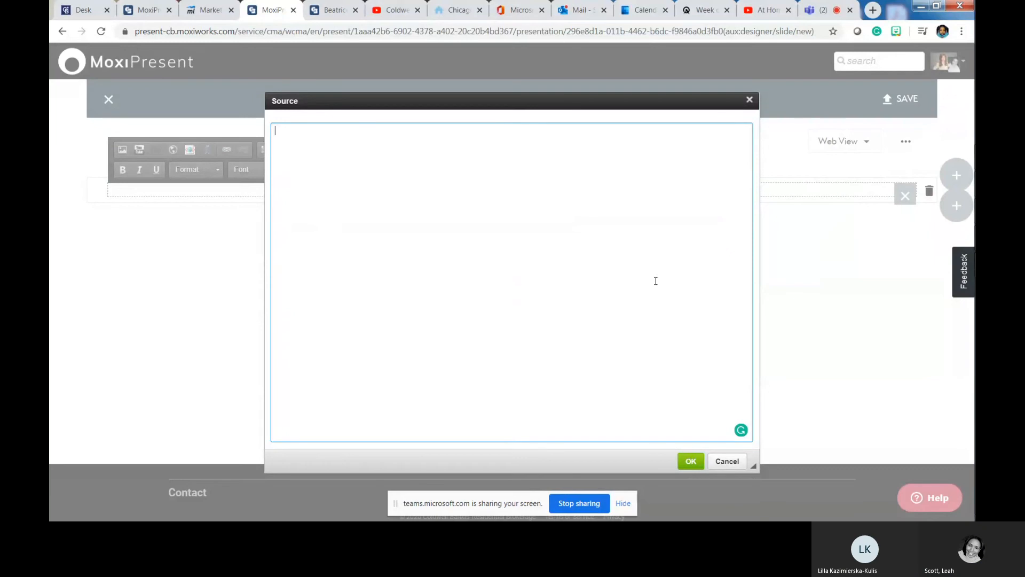
key(Escape)
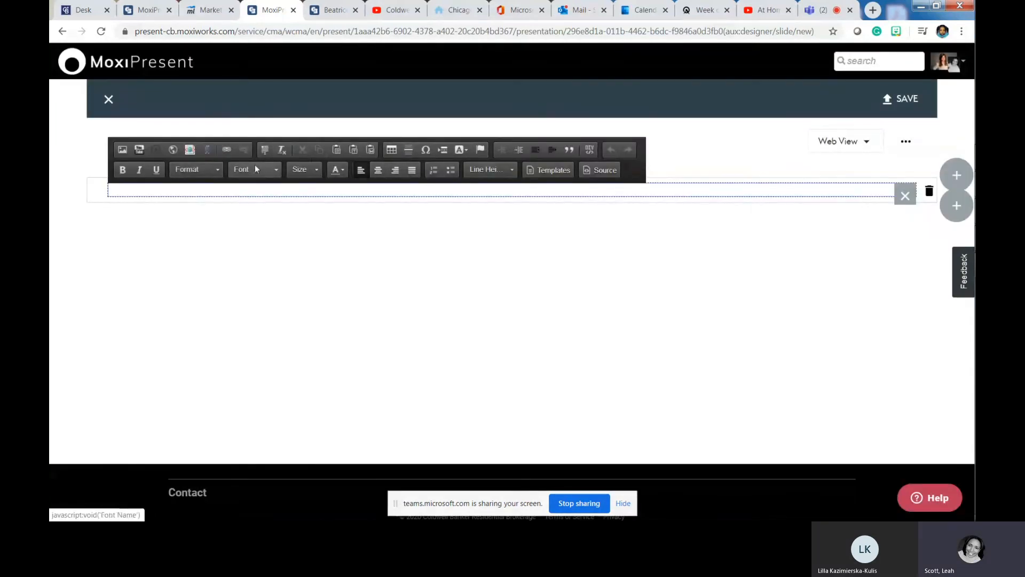
click(173, 151)
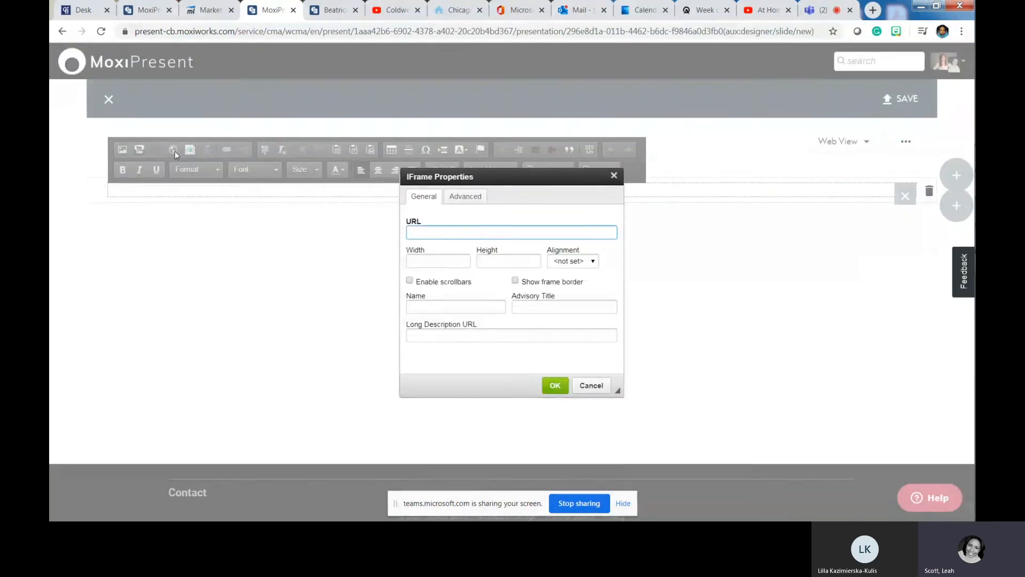
click(449, 8)
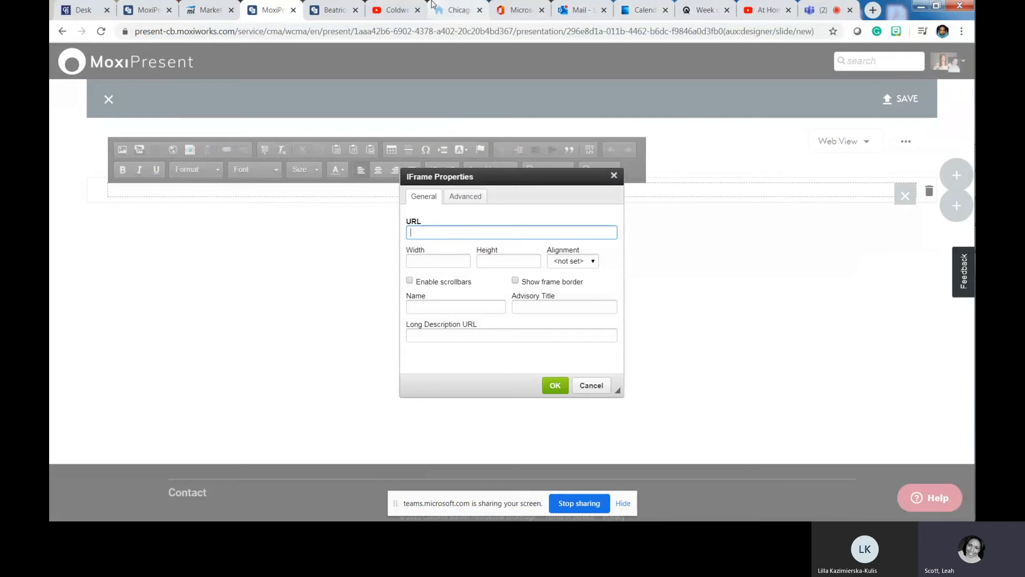
mouse_move(422, 119)
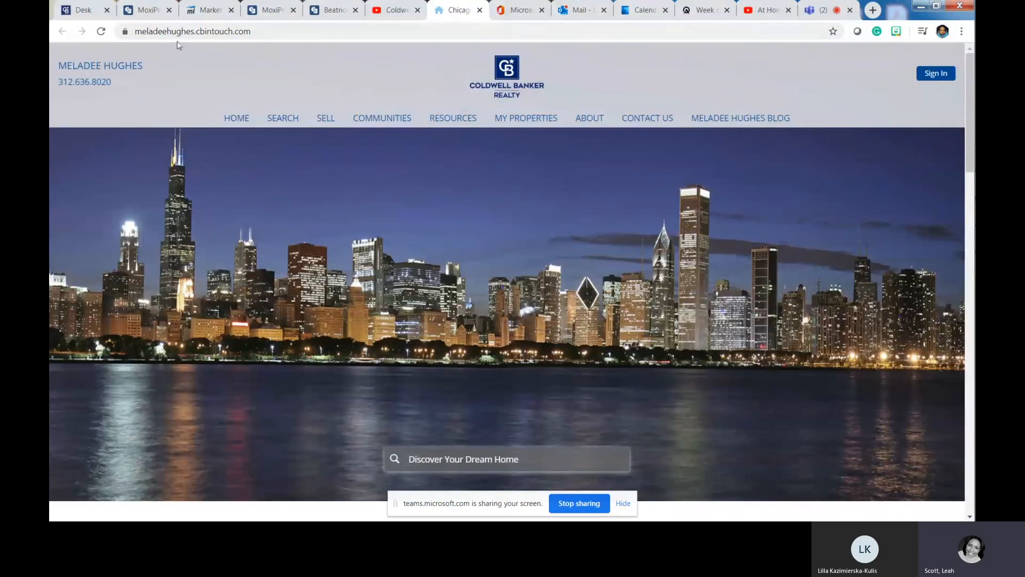
- Copy the agent website's address for pasting into the IFrame URL field
click(312, 31)
key(ctrl+c)
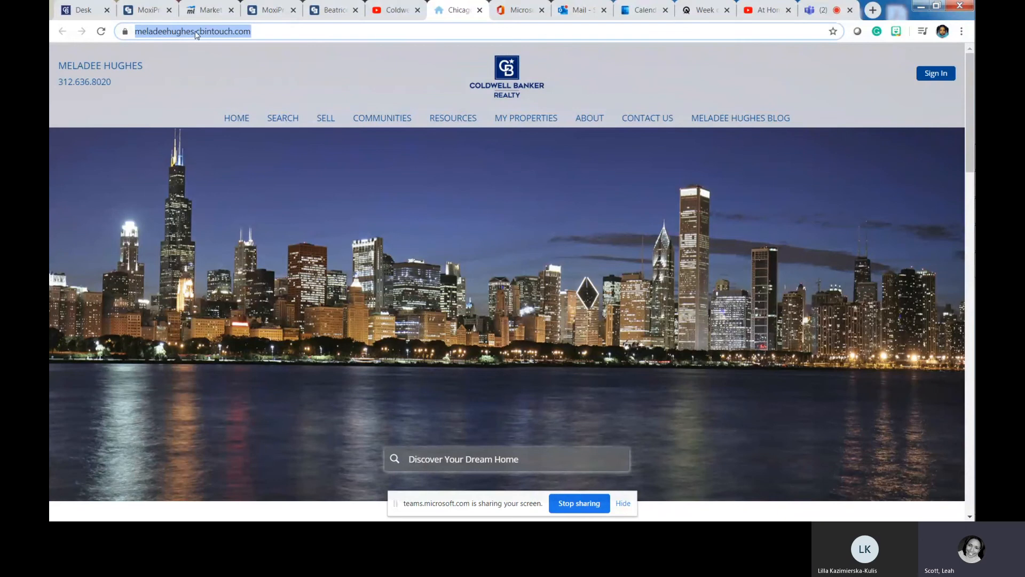
right_click(195, 32)
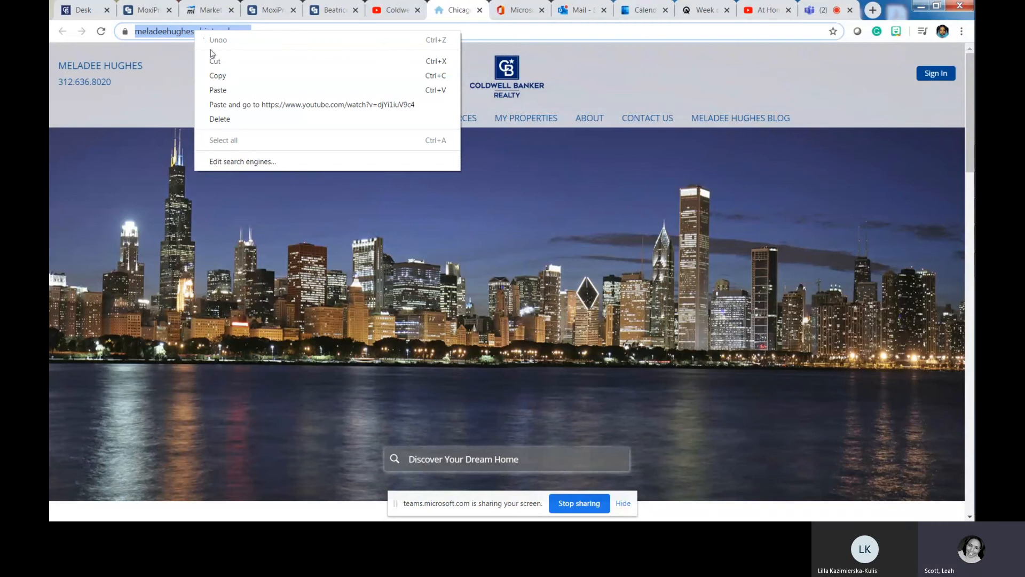
right_click(425, 233)
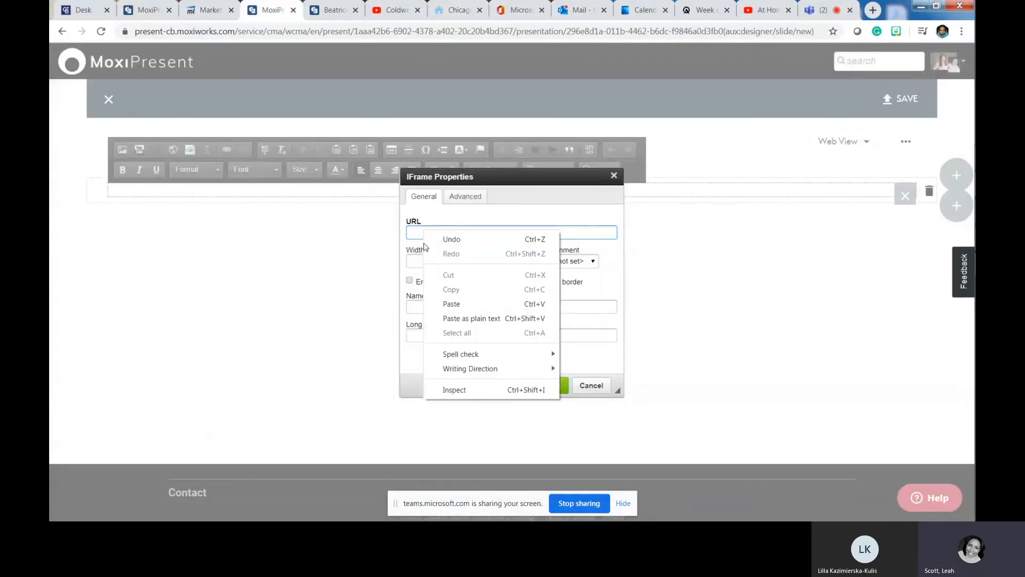
- Embed the agent's website as an iframe at 100% width, 800 high, Middle alignment, with scrollbars
click(451, 305)
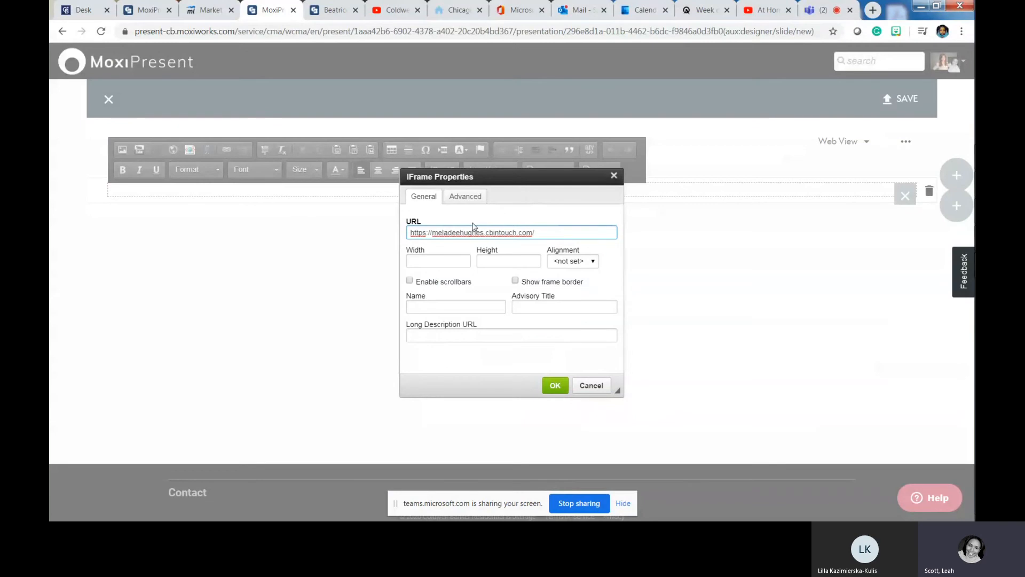
click(434, 260)
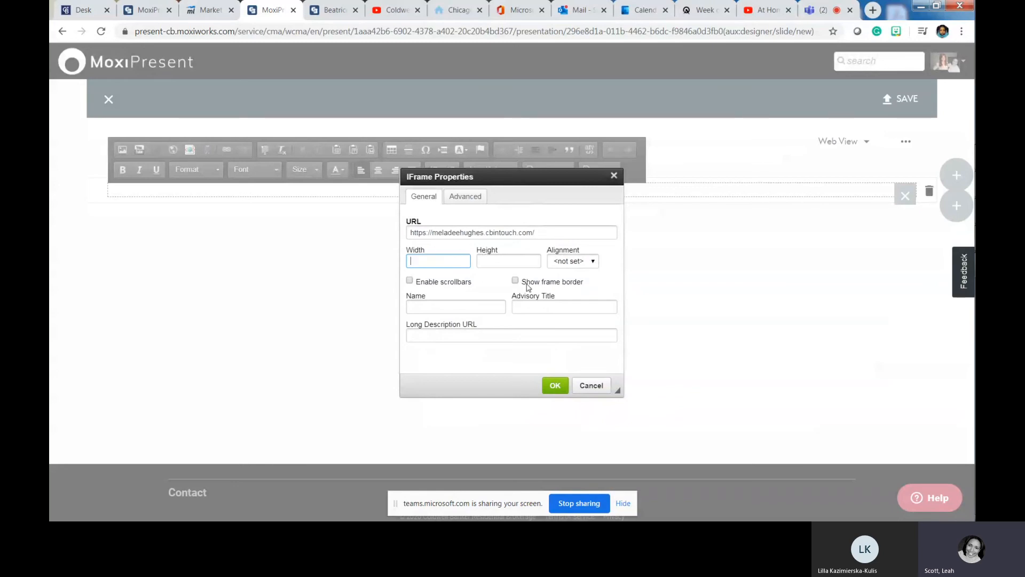
text(100%)
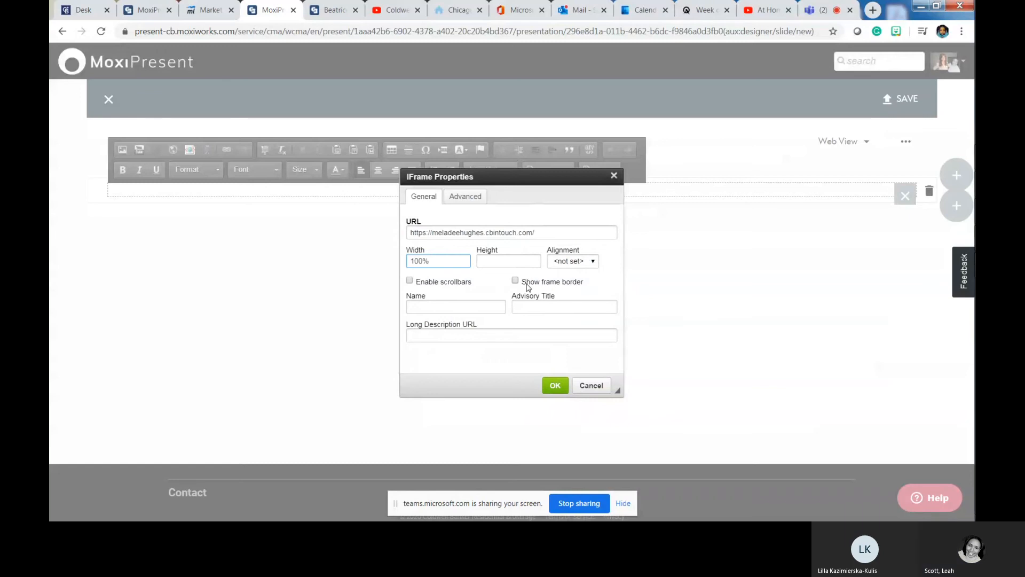
key(Tab)
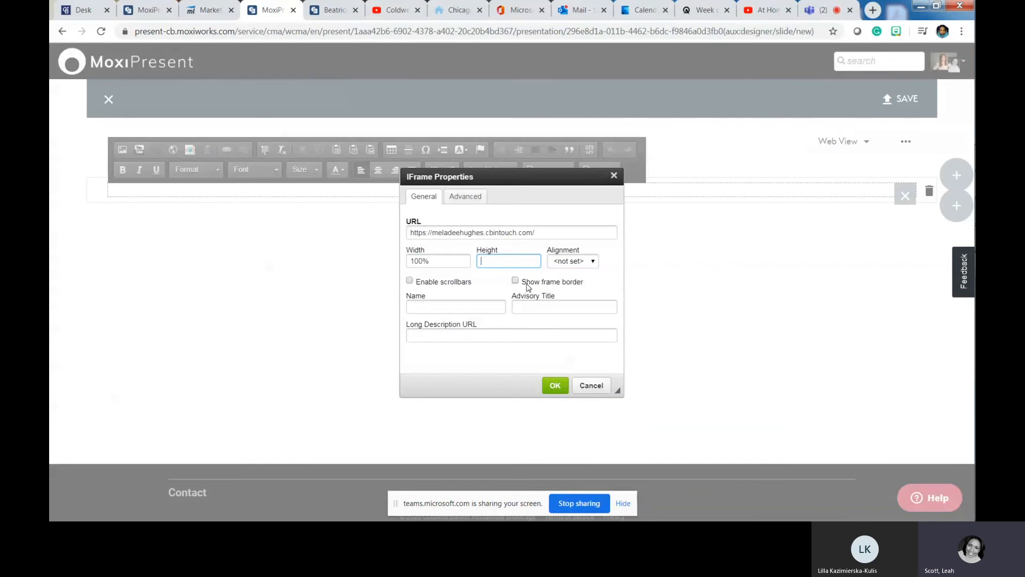
text(800)
click(594, 265)
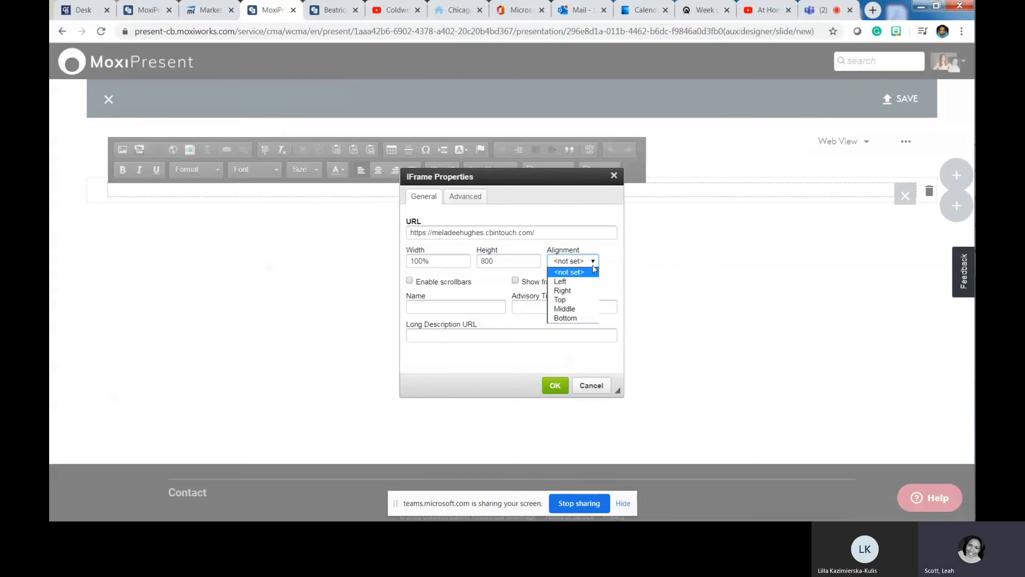
click(567, 309)
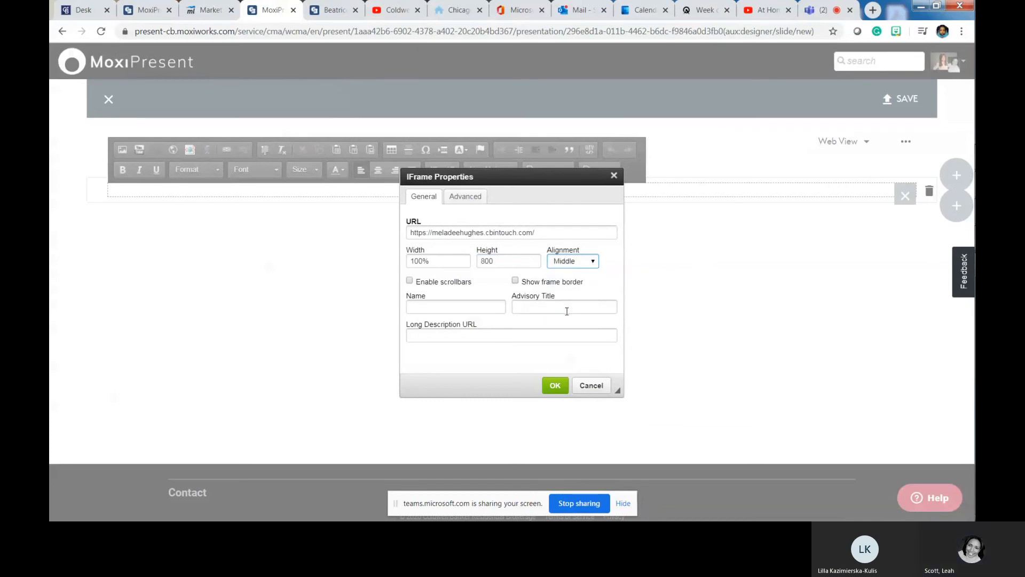
click(410, 280)
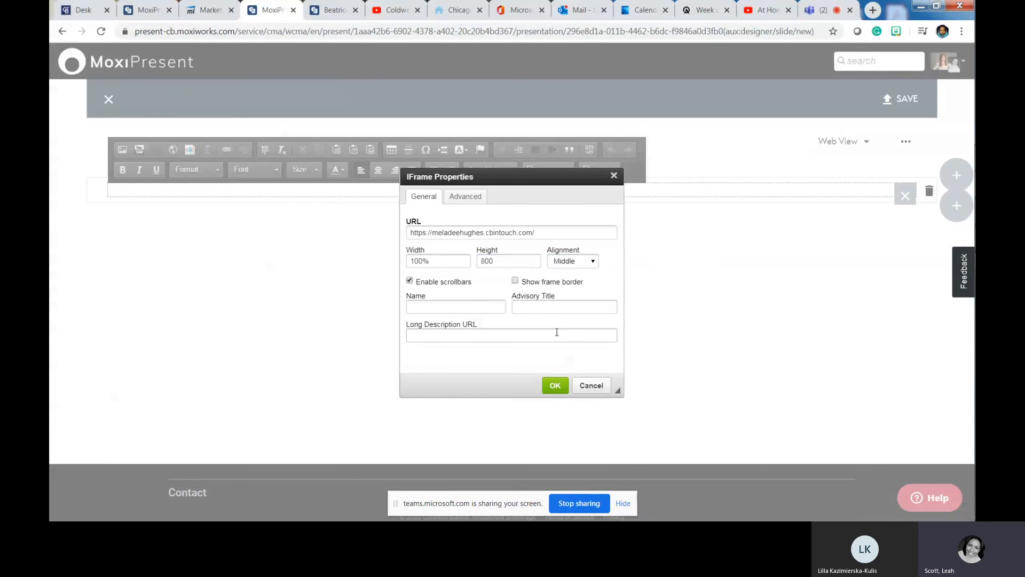
click(555, 385)
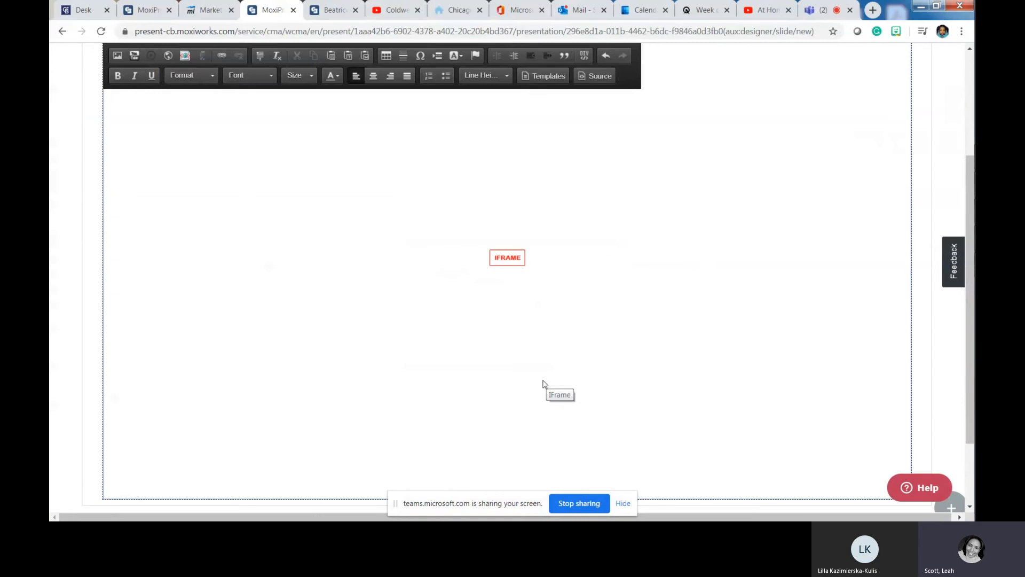
scroll(600, 344, up, 3)
- Save the new iframe page with the name 'Agent Website'
click(898, 98)
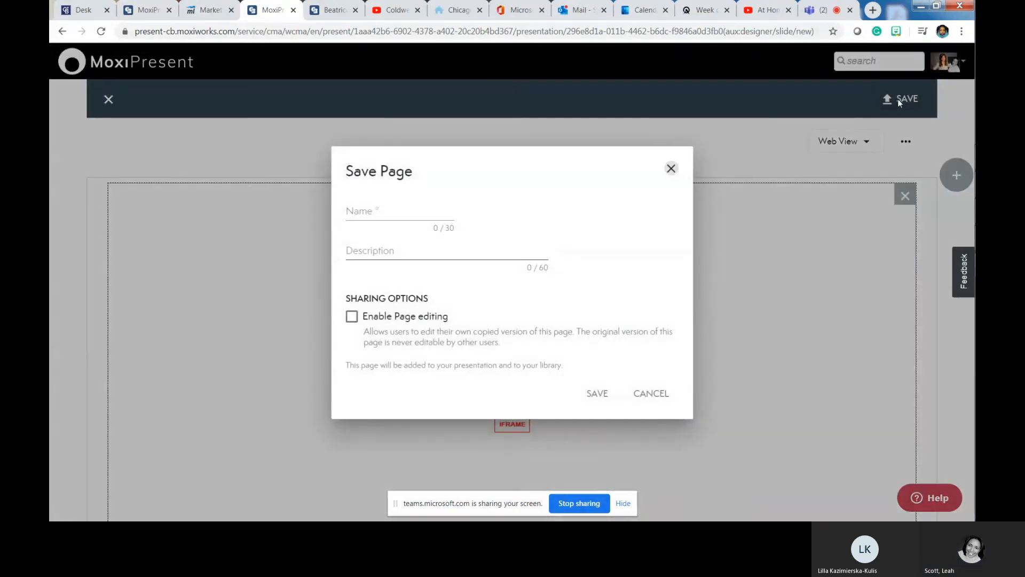
click(415, 213)
text(Agent Website)
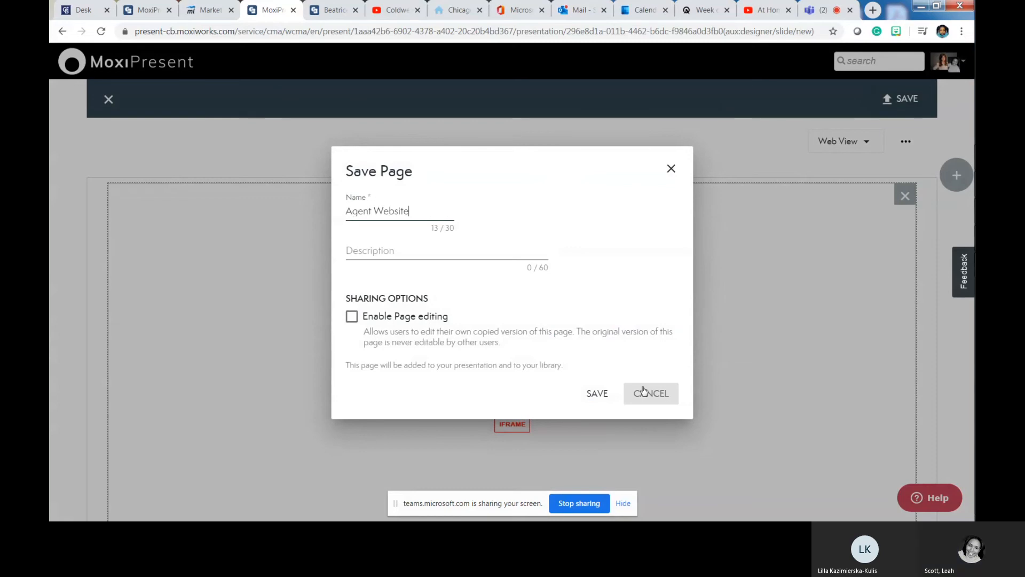
click(597, 393)
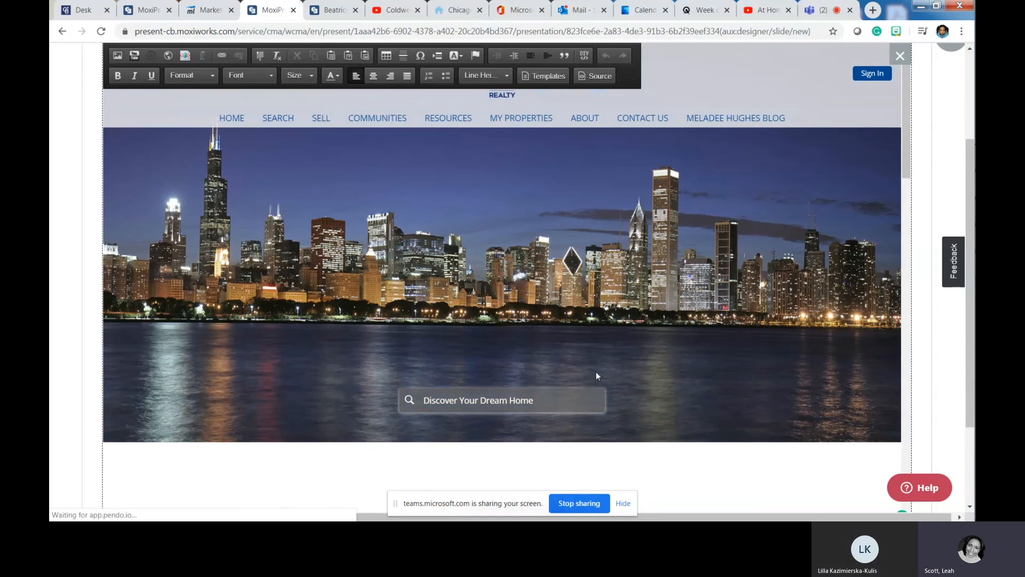
- Browse the embedded site's Communities and My Properties pages
click(382, 118)
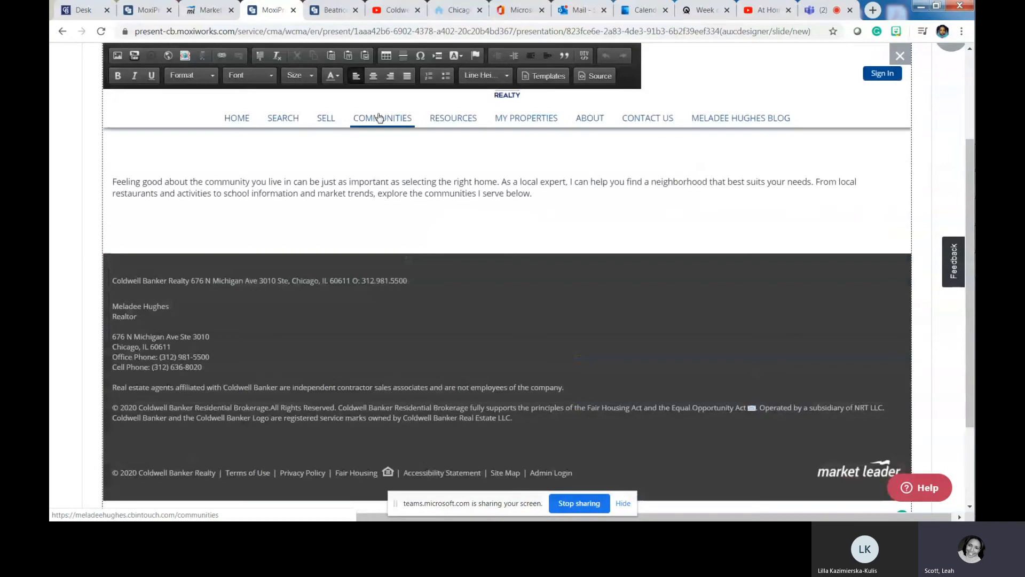
scroll(404, 178, up, 5)
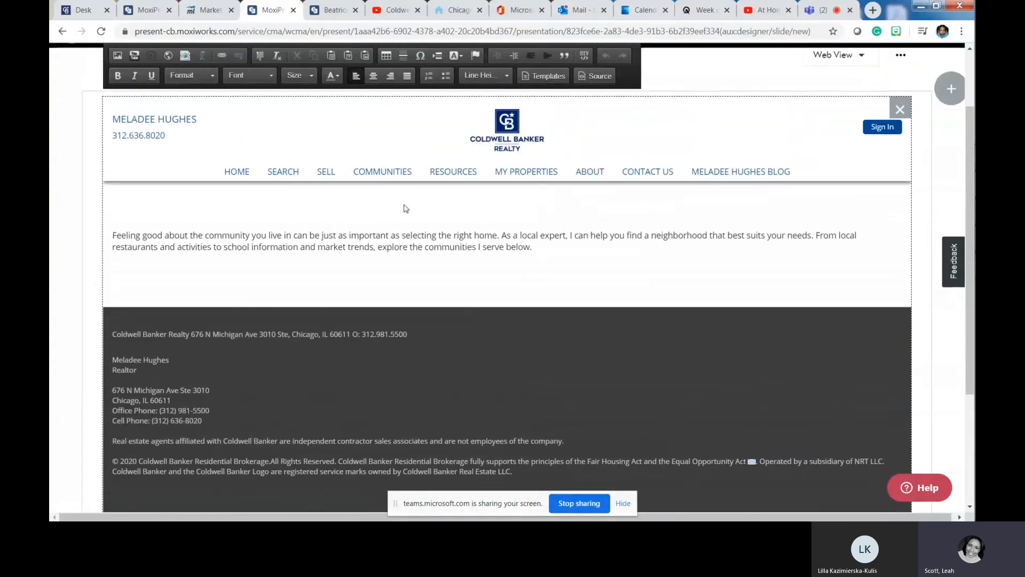
scroll(395, 155, down, 4)
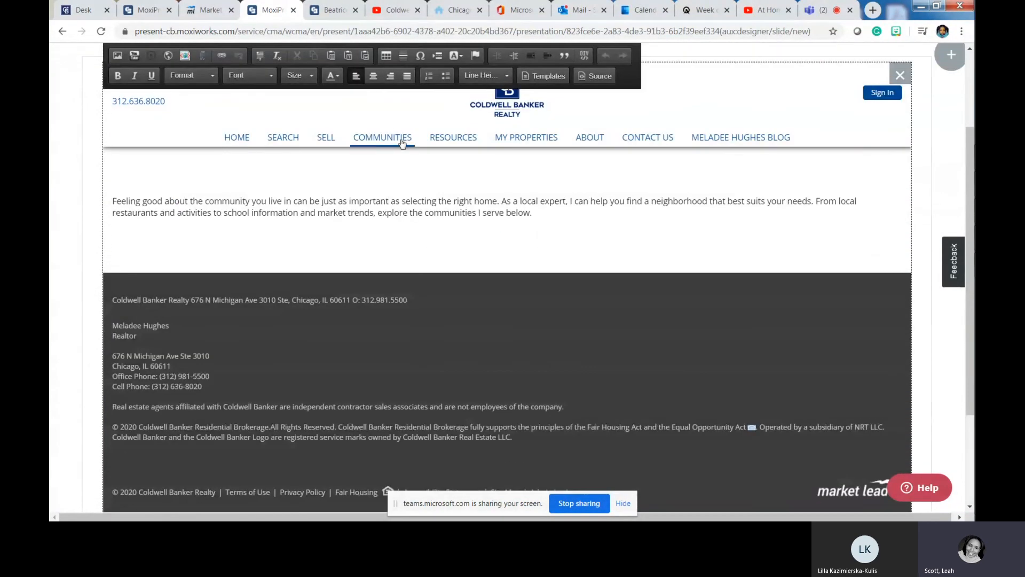
click(531, 138)
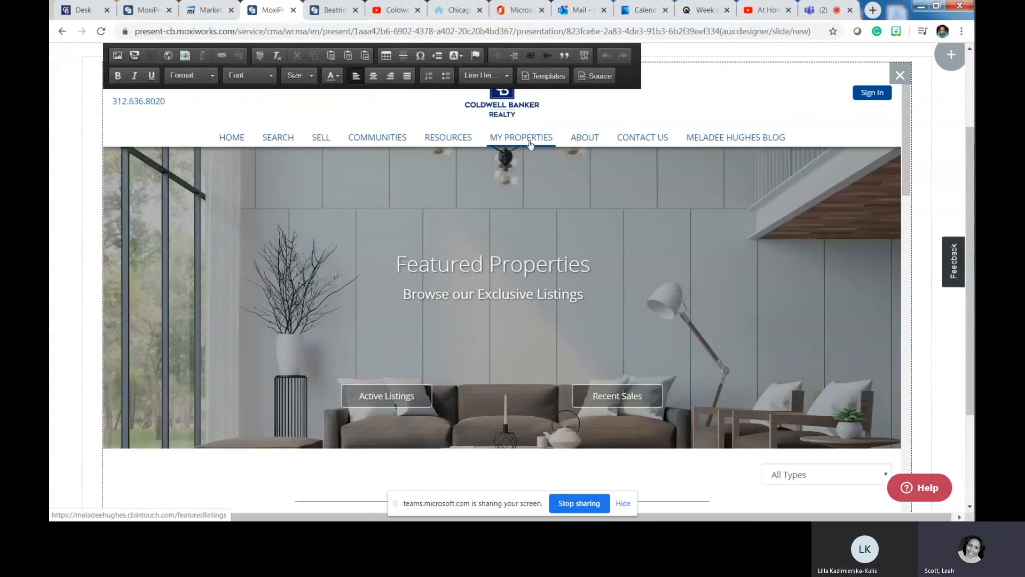
scroll(467, 243, down, 7)
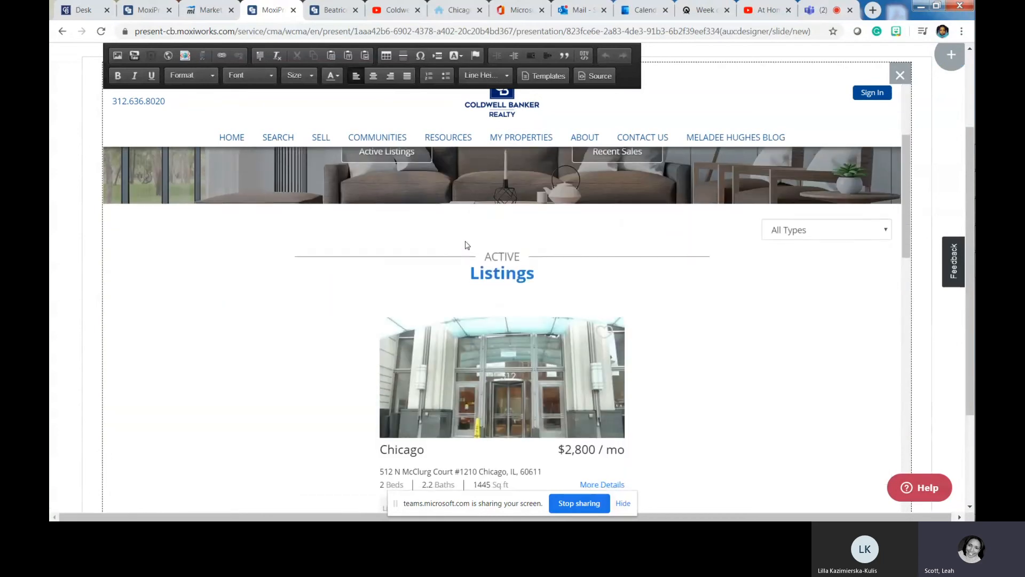
scroll(466, 244, up, 7)
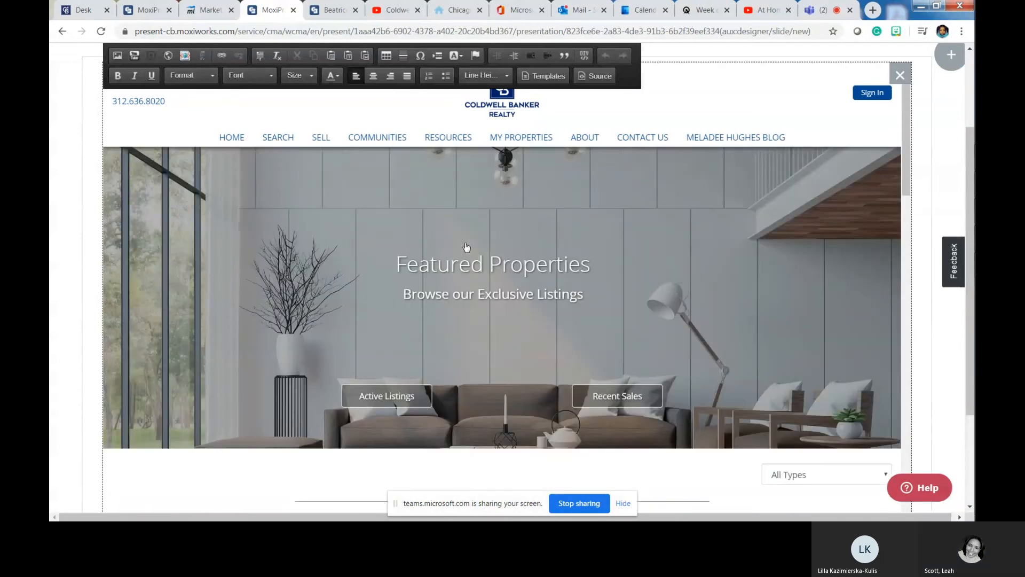
scroll(466, 246, down, 3)
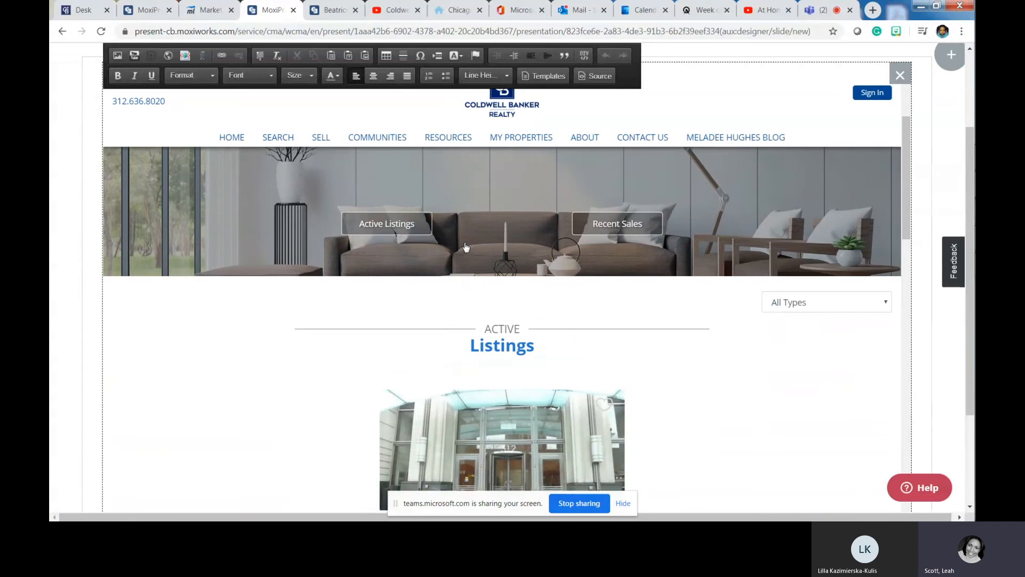
scroll(466, 247, down, 5)
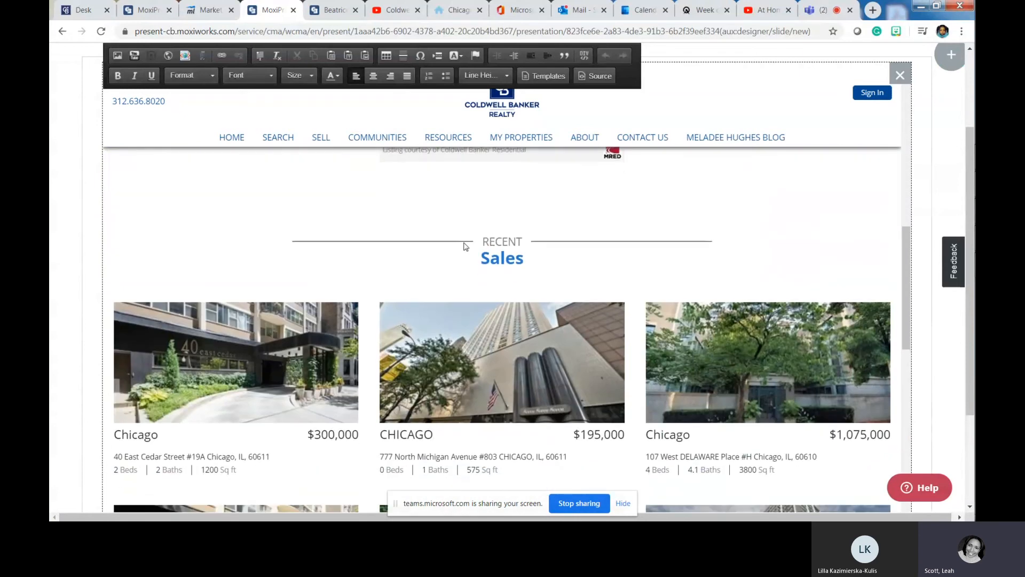
scroll(464, 246, down, 5)
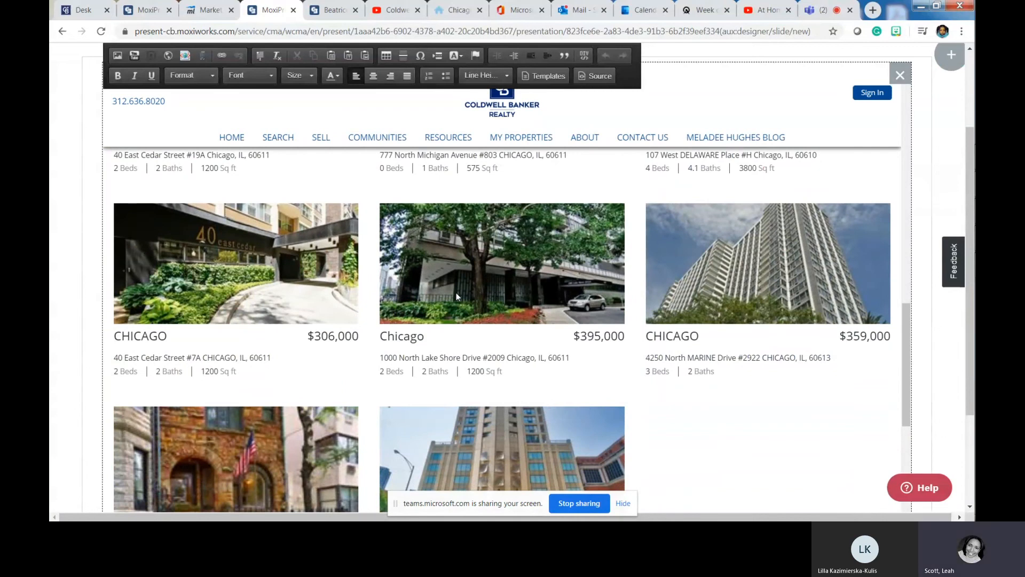
- View a rental listing's details, then save the Agent Website page and close the editor
click(456, 293)
scroll(555, 278, up, 2)
scroll(652, 261, up, 1)
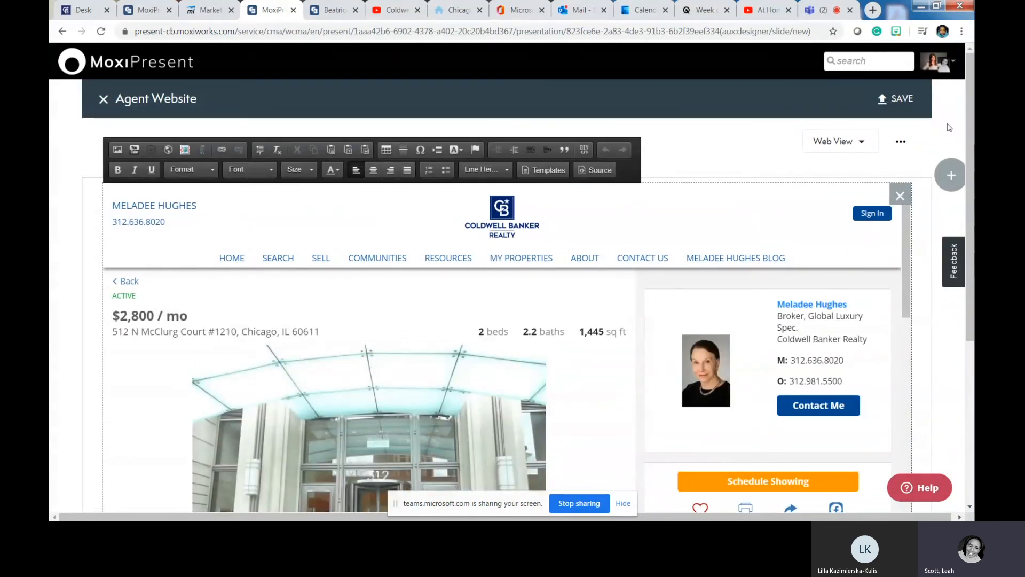
click(897, 101)
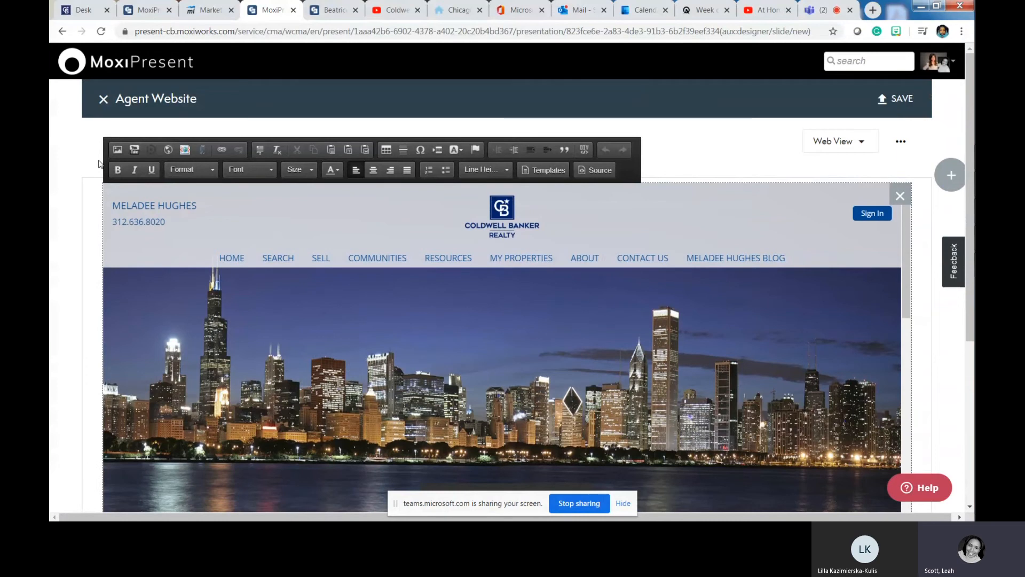
click(103, 100)
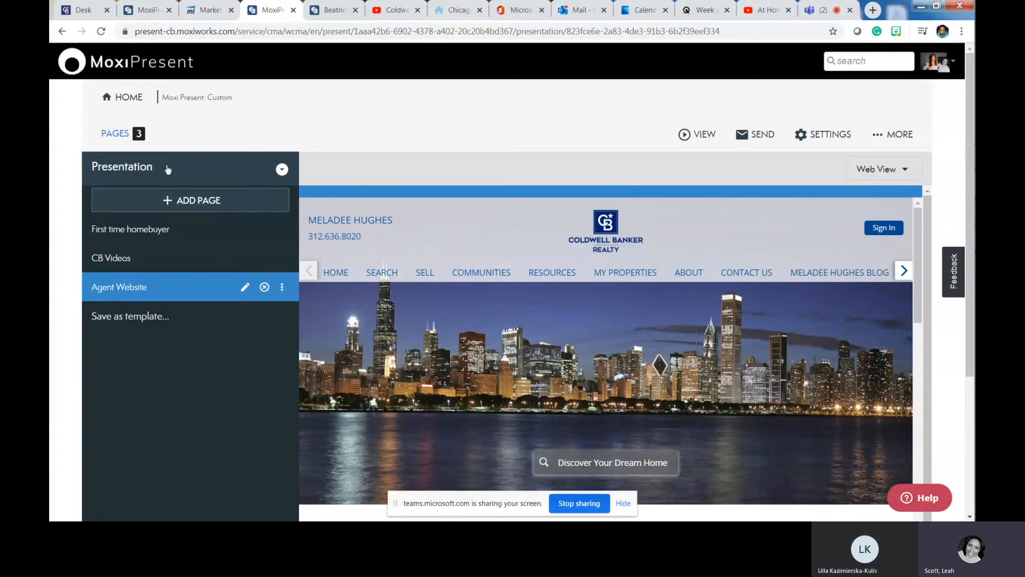
- Reopen the Agent Website page and start a new iframe with the agent's site URL pasted
click(245, 286)
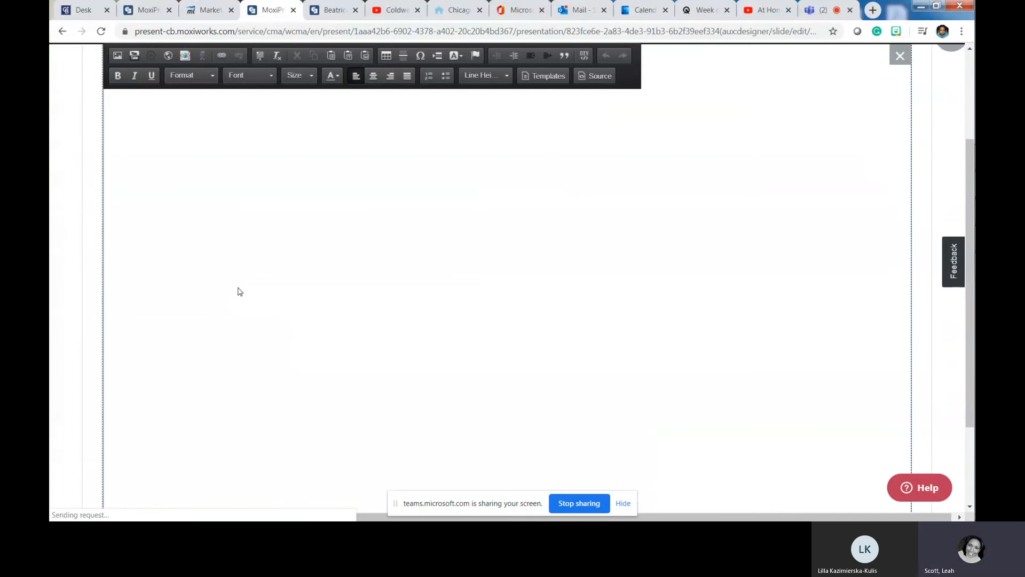
scroll(237, 291, up, 2)
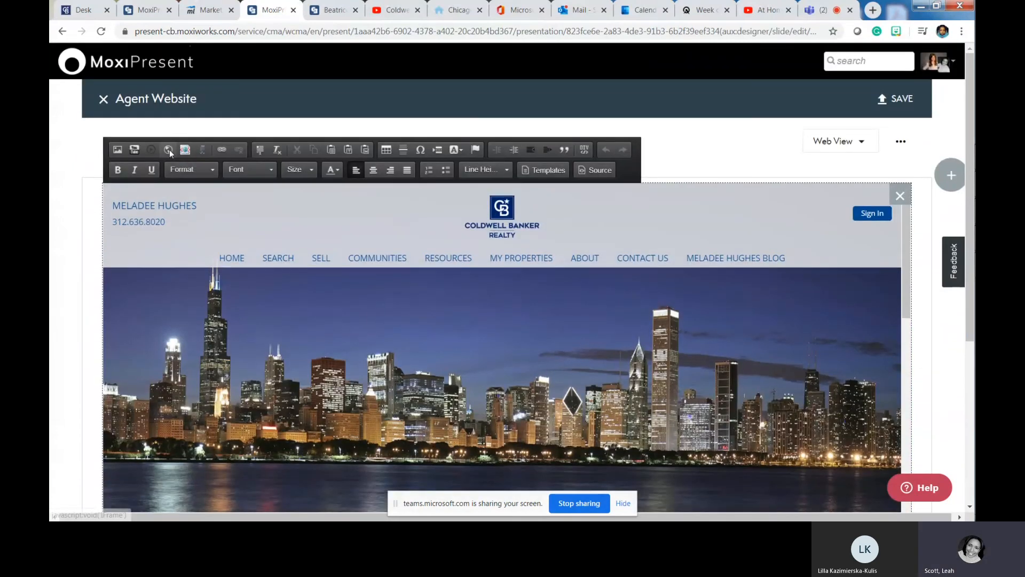
click(169, 152)
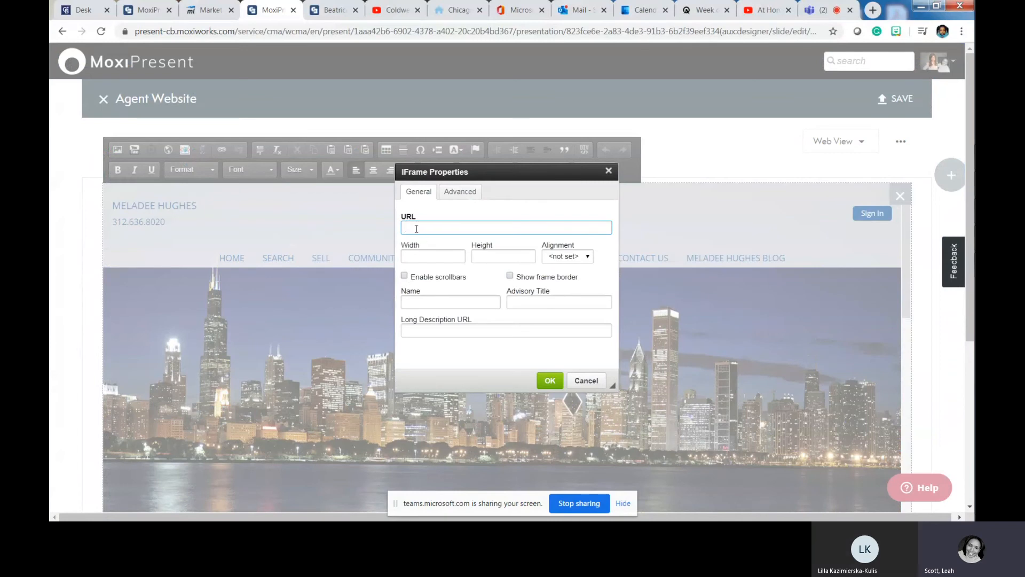
right_click(416, 229)
click(462, 306)
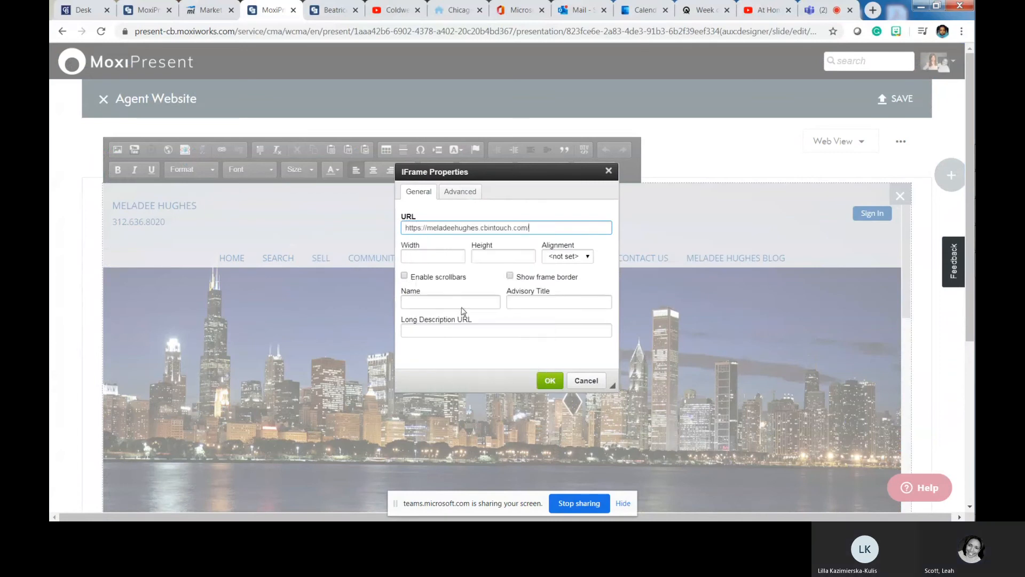
- Insert the iframe at 100% width, 800 high, with Middle alignment
click(434, 247)
text(100%)
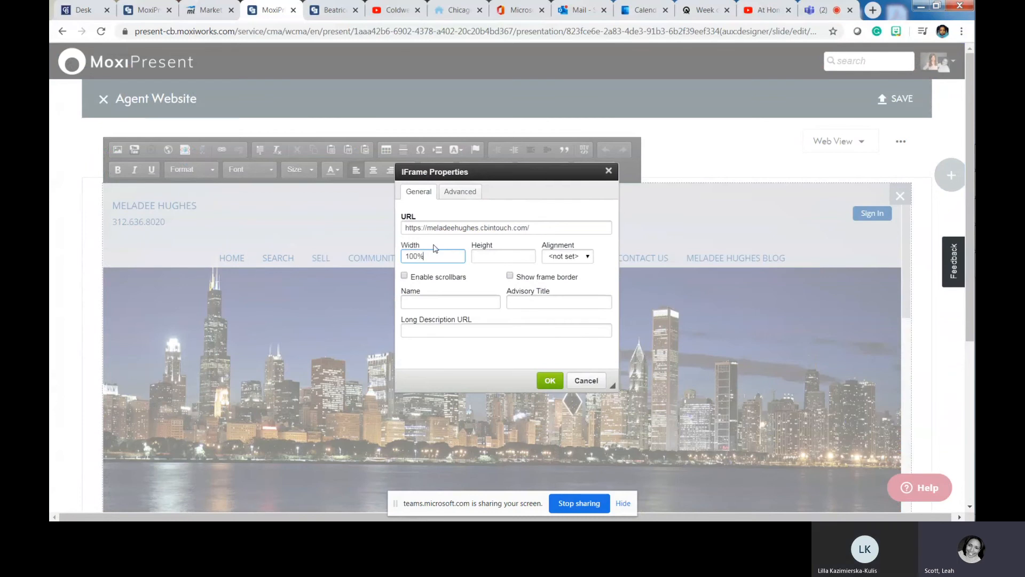
key(Tab)
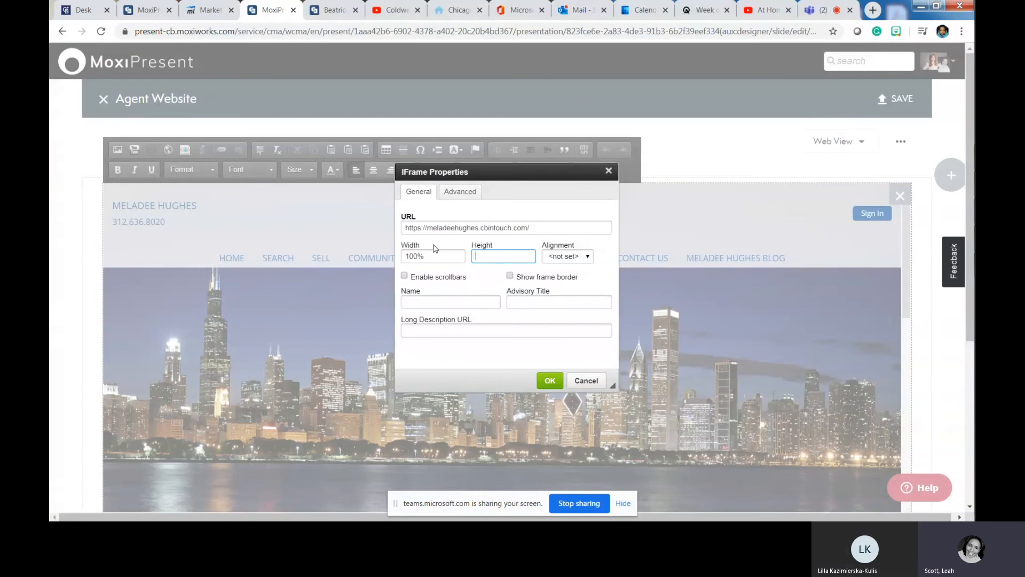
text(800)
click(578, 258)
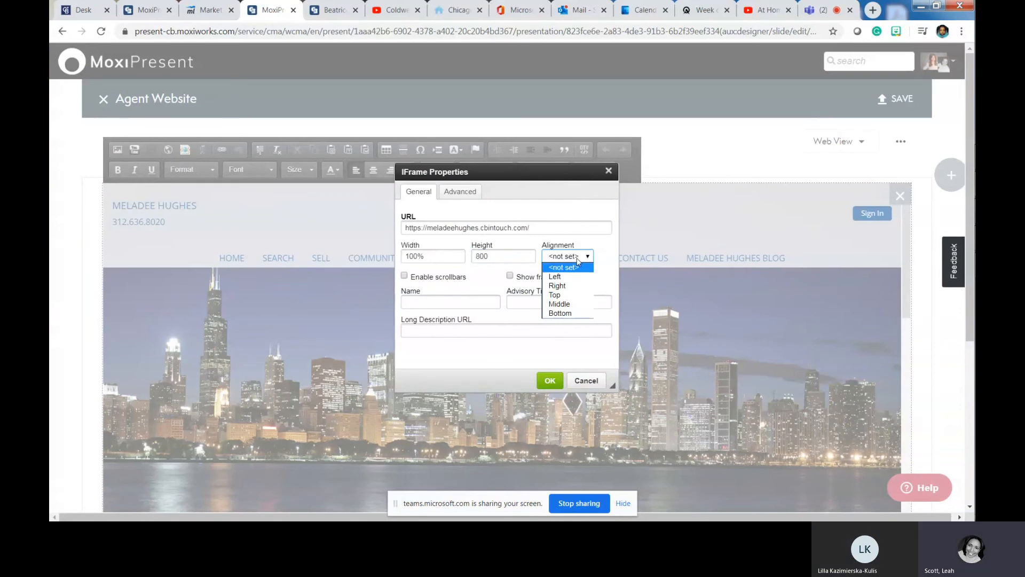
click(577, 304)
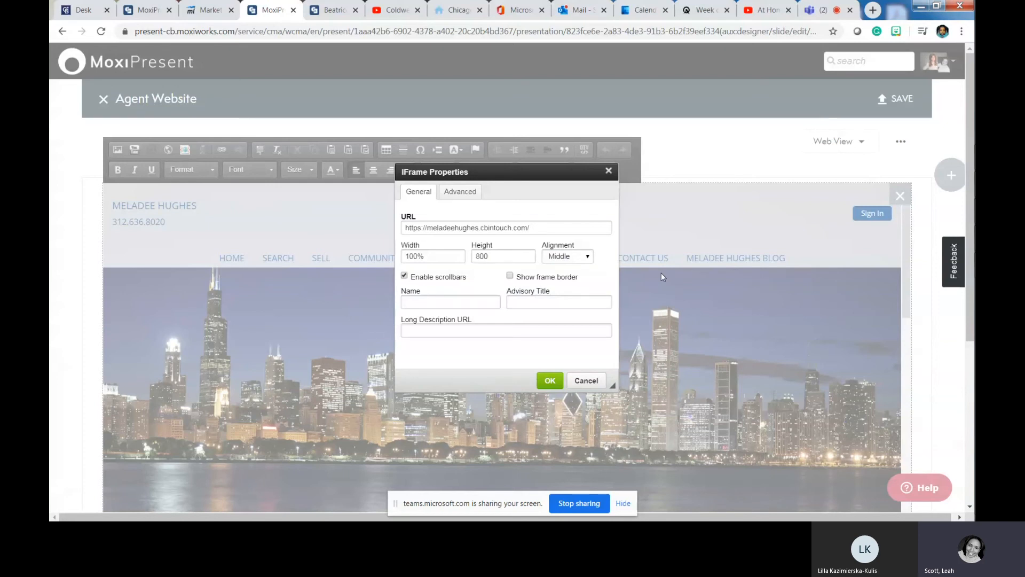
click(550, 380)
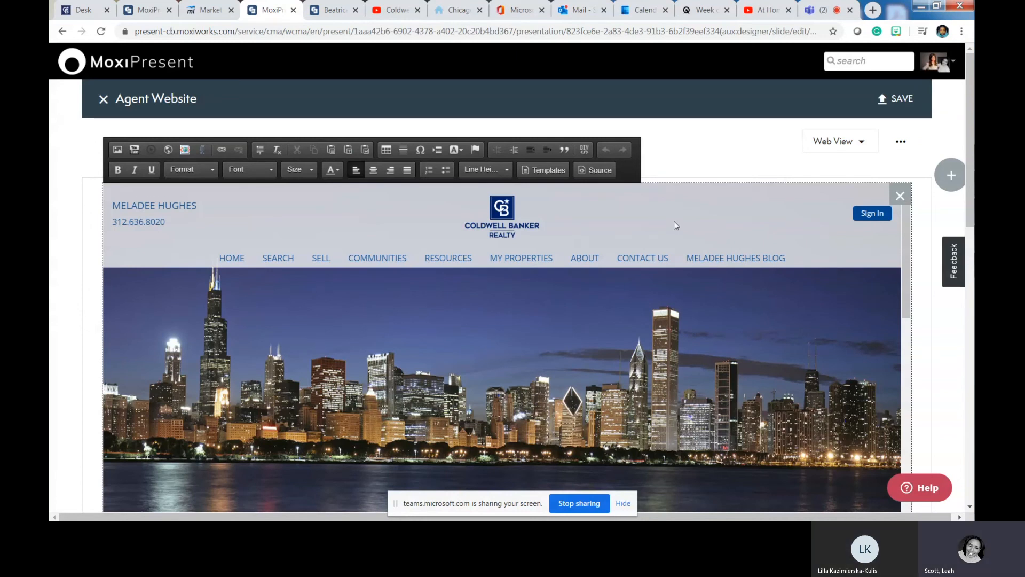
- Return to the page list and start a new page made from an uploaded PDF
click(104, 99)
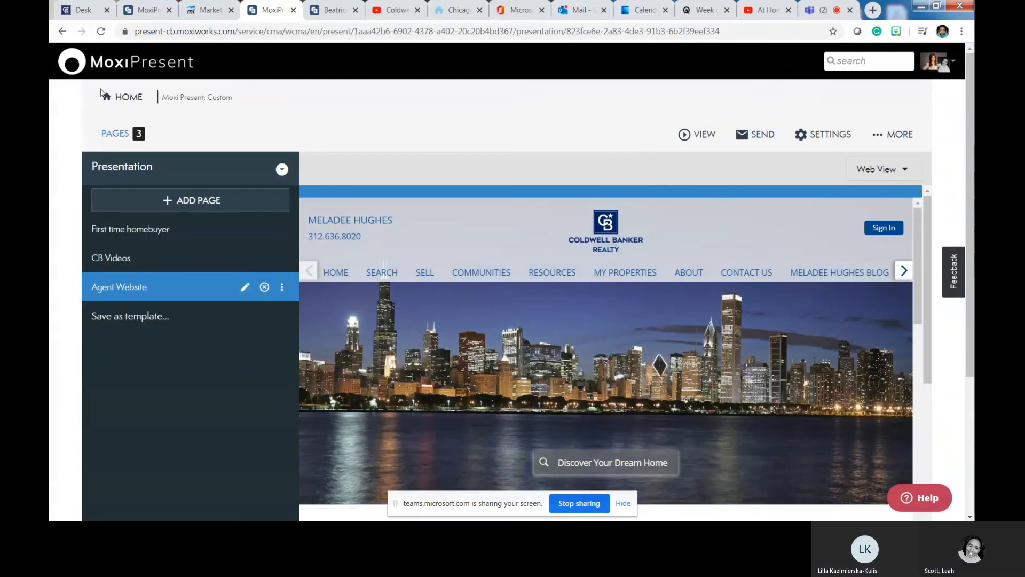
click(200, 201)
click(133, 239)
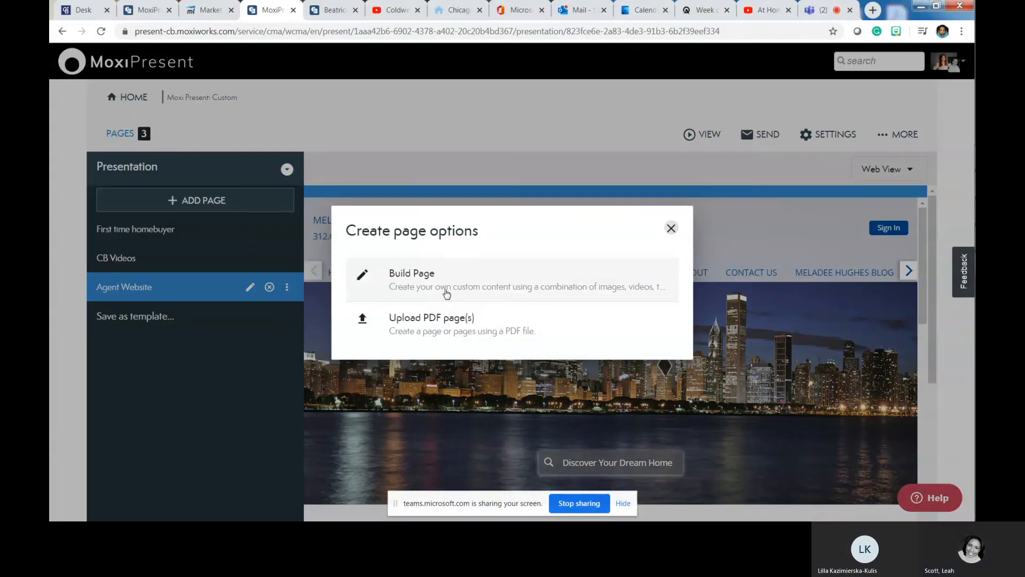
click(443, 329)
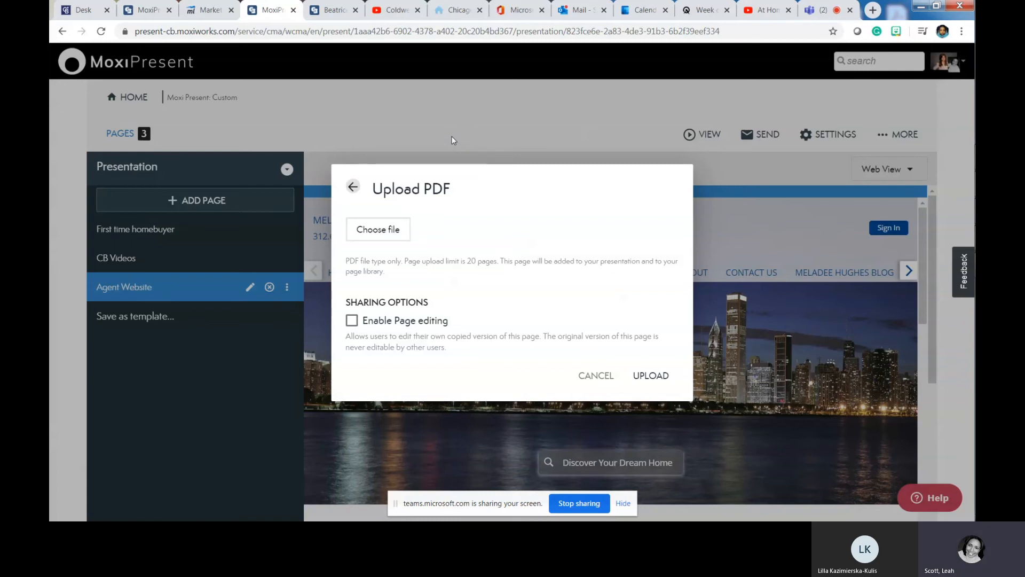
- Choose realsure-sell-homeowner-guide.pdf from the Desktop as the file to upload
click(383, 228)
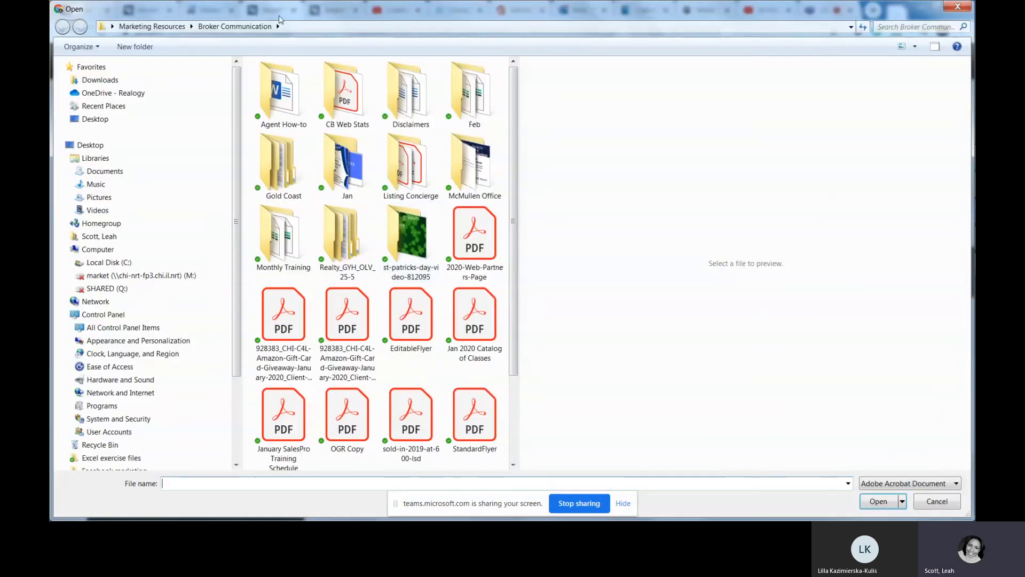
click(106, 121)
click(479, 409)
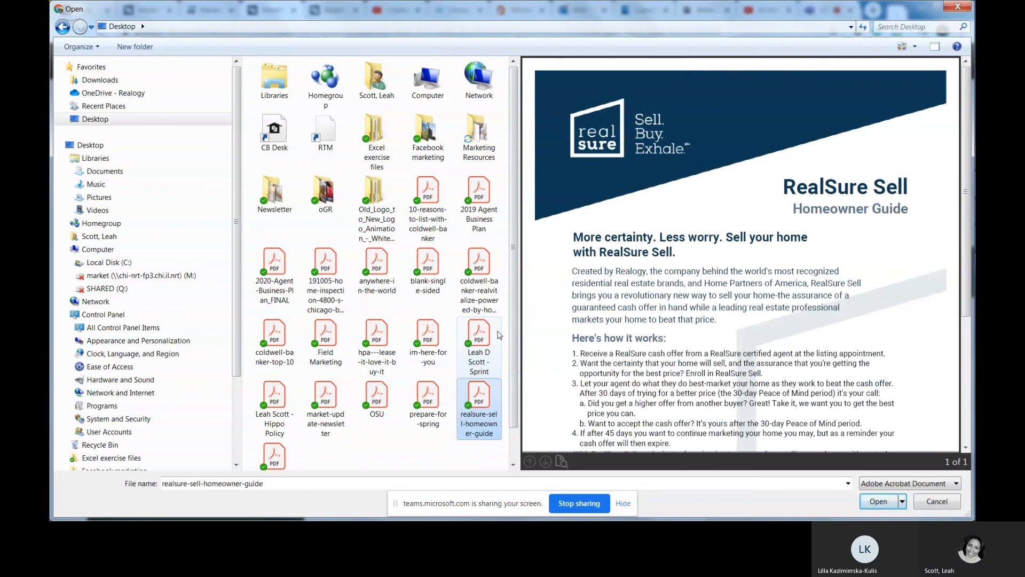
scroll(482, 376, down, 1)
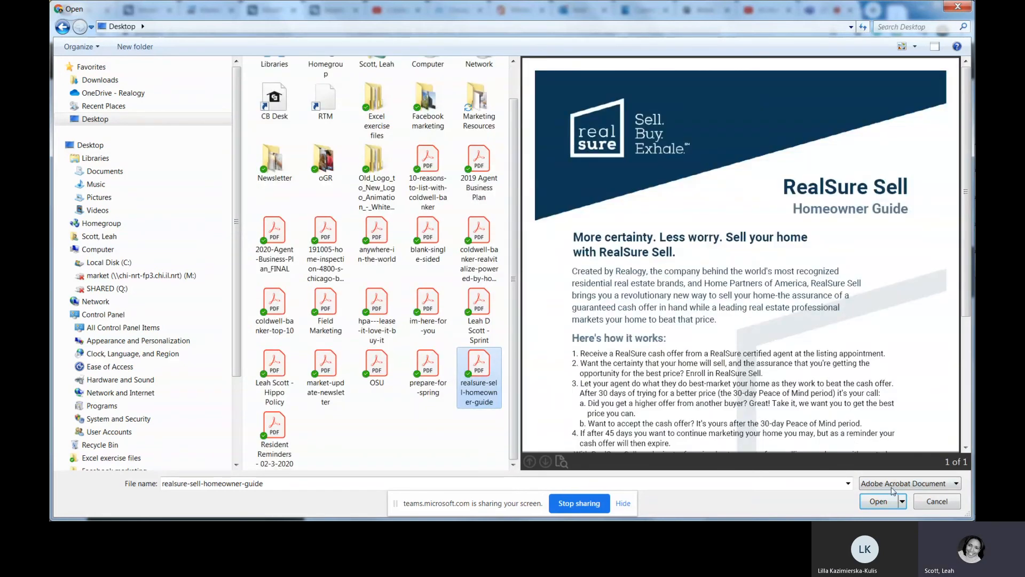
click(877, 502)
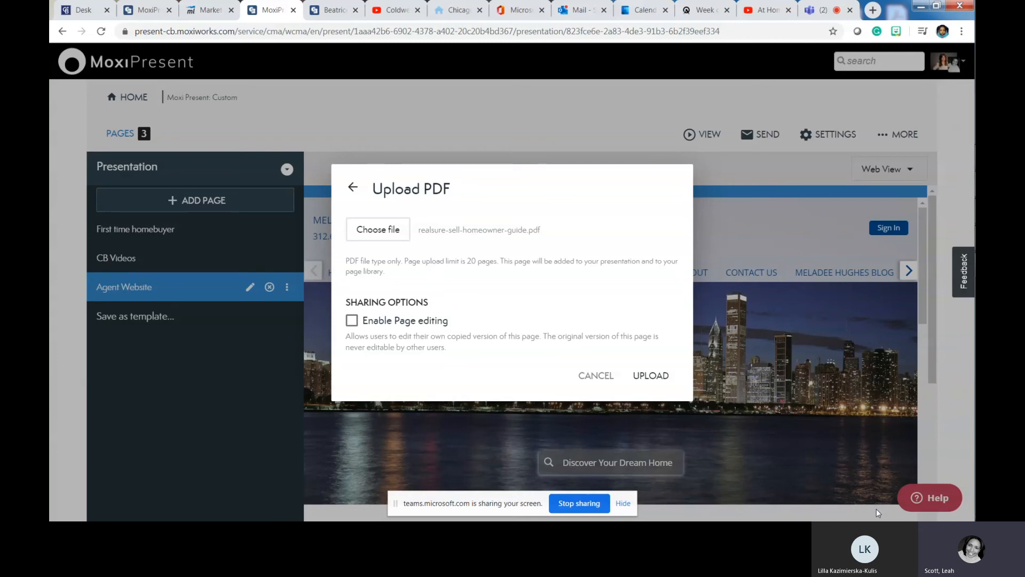
- Highlight the 20-page upload limit note and upload the RealSure guide PDF
drag(463, 258, 495, 264)
click(659, 377)
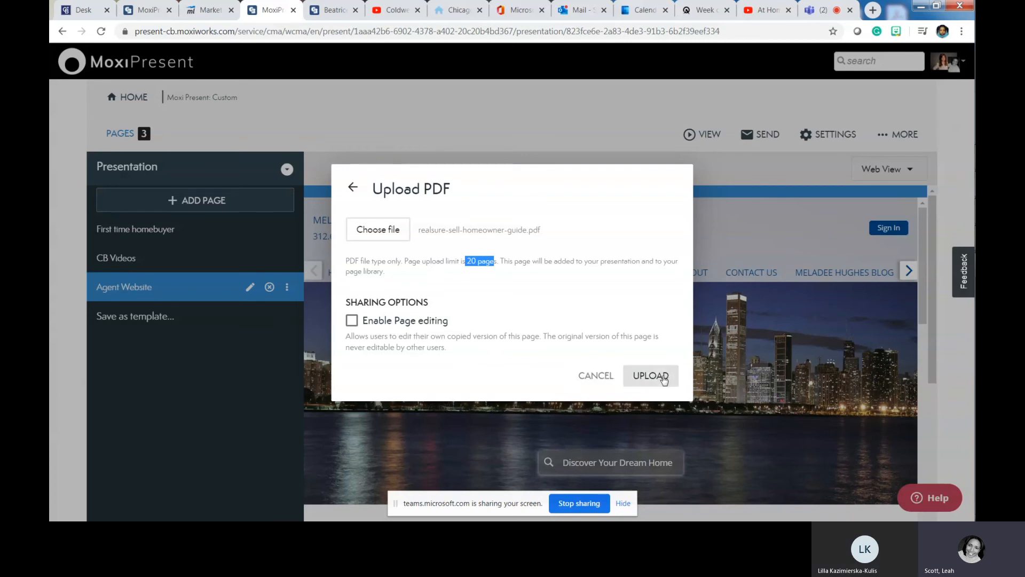
click(657, 374)
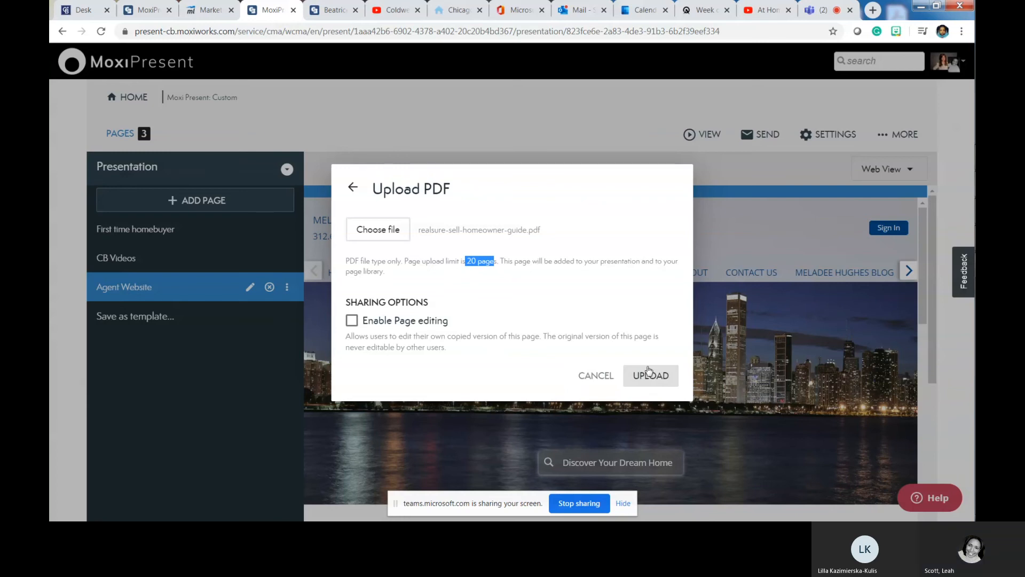
click(650, 375)
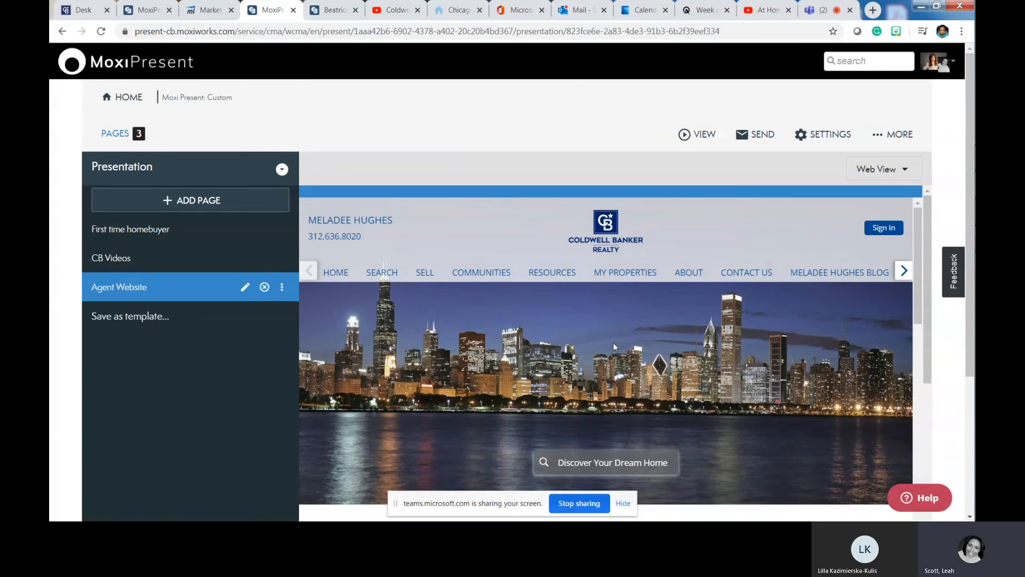
- Select the new Realsure Sell Homeowner Guide page and scroll through its preview
click(108, 319)
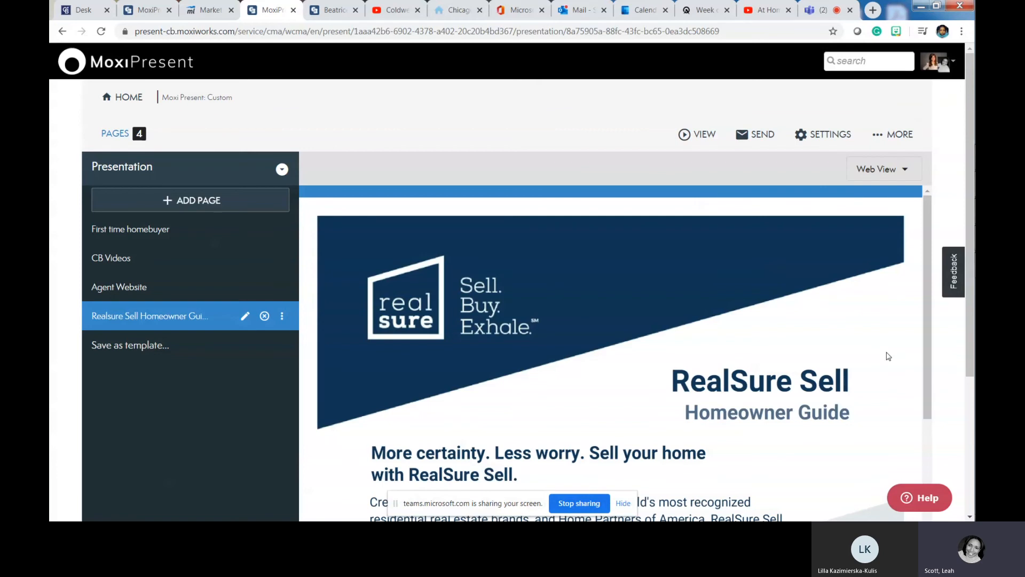
scroll(434, 390, down, 3)
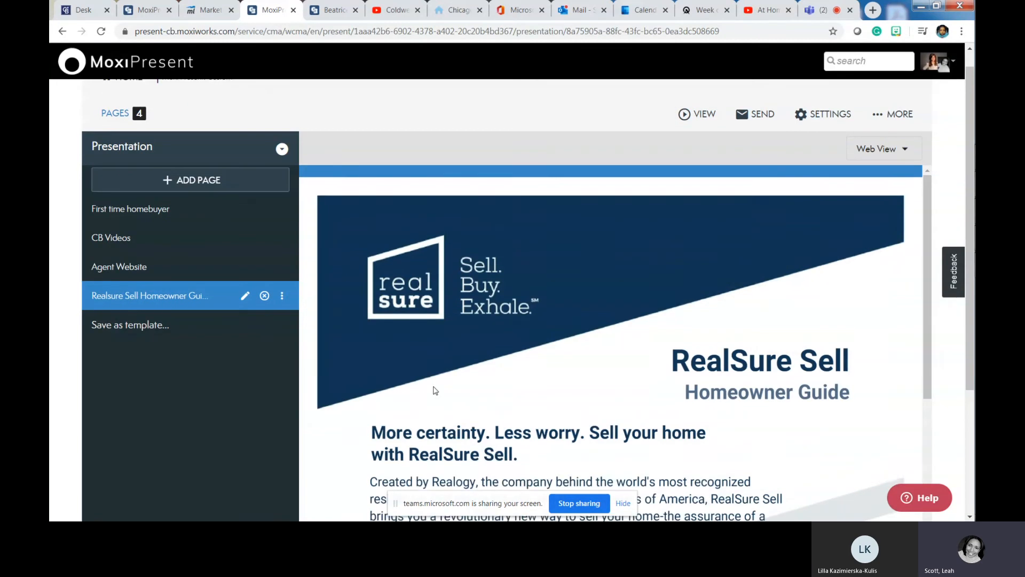
scroll(433, 390, down, 5)
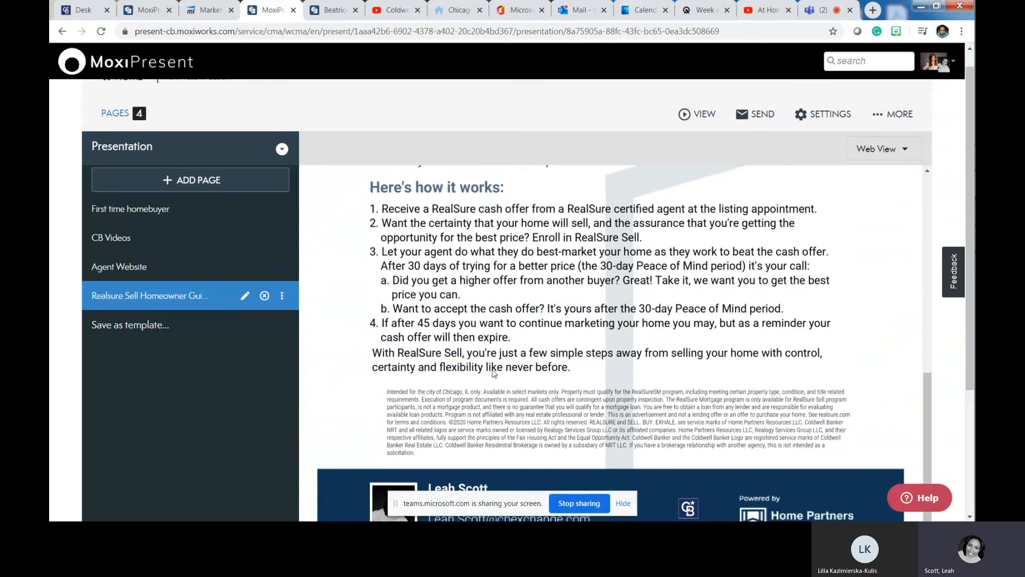
scroll(683, 378, down, 2)
scroll(683, 377, down, 1)
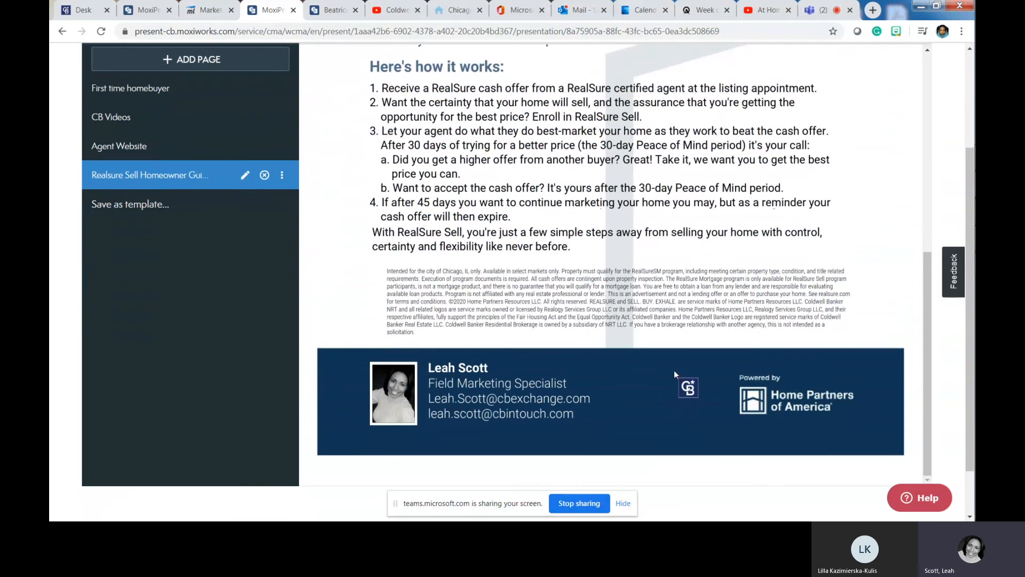
scroll(674, 374, up, 4)
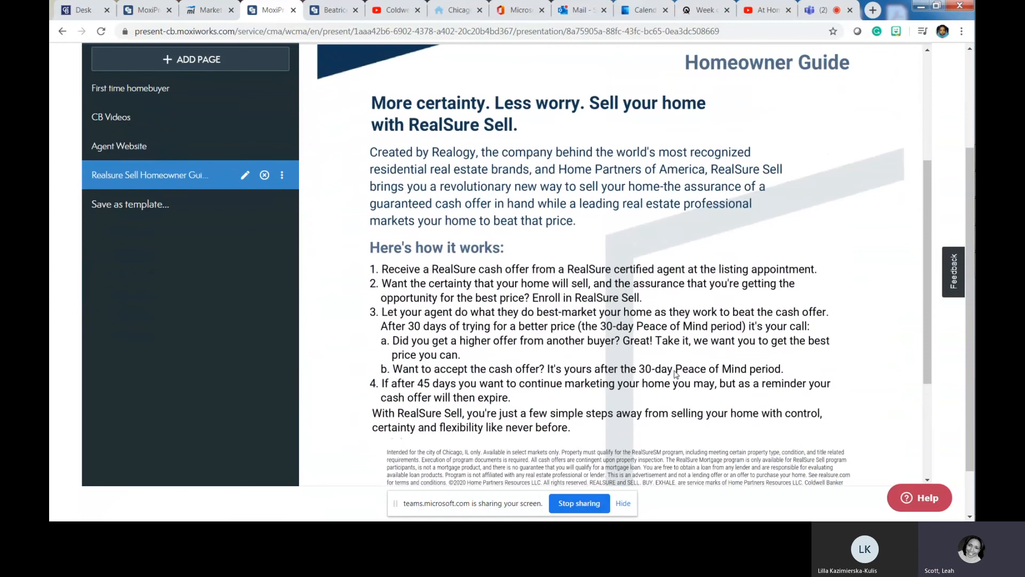
scroll(675, 374, down, 3)
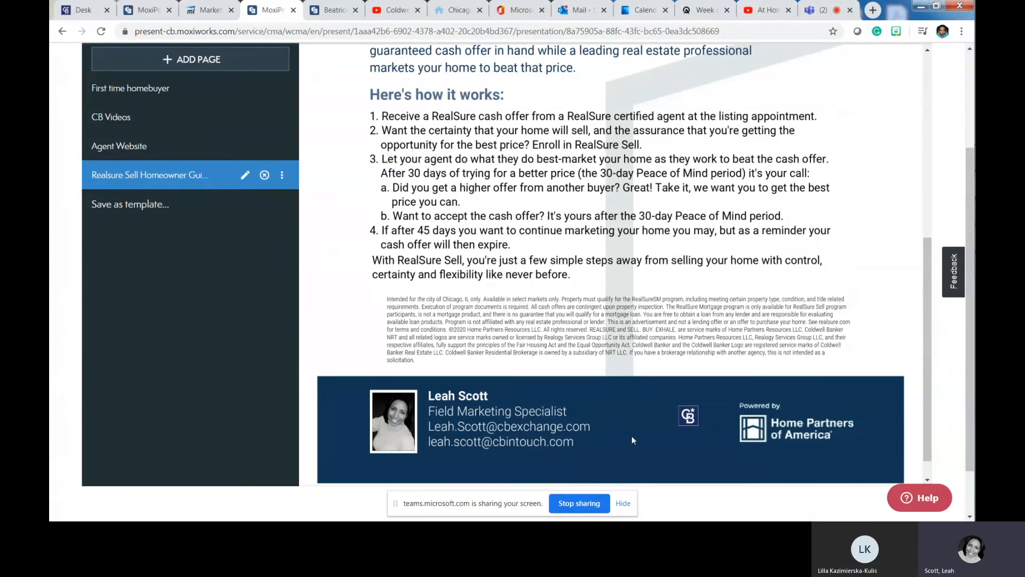
scroll(632, 434, up, 7)
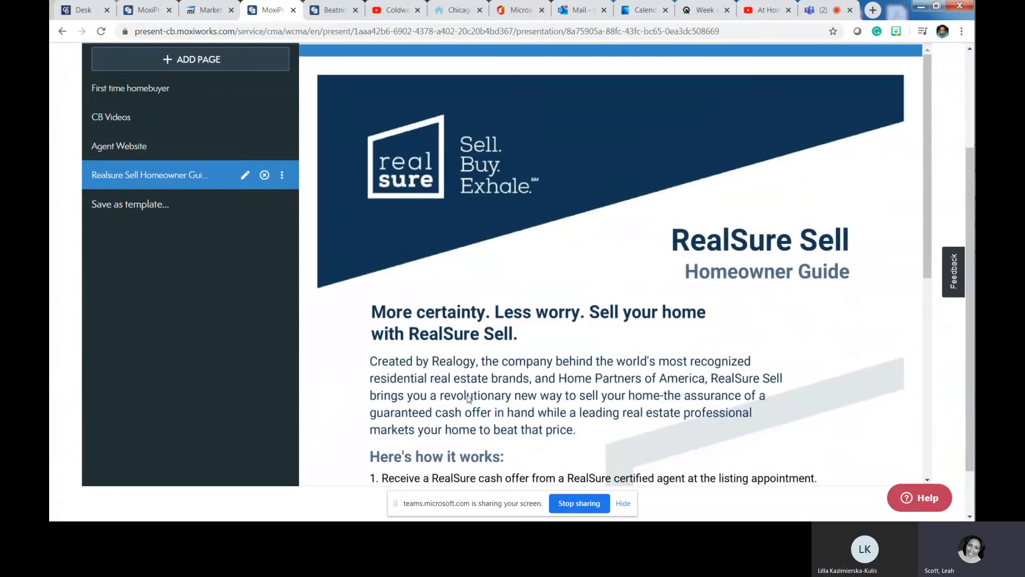
scroll(461, 395, up, 3)
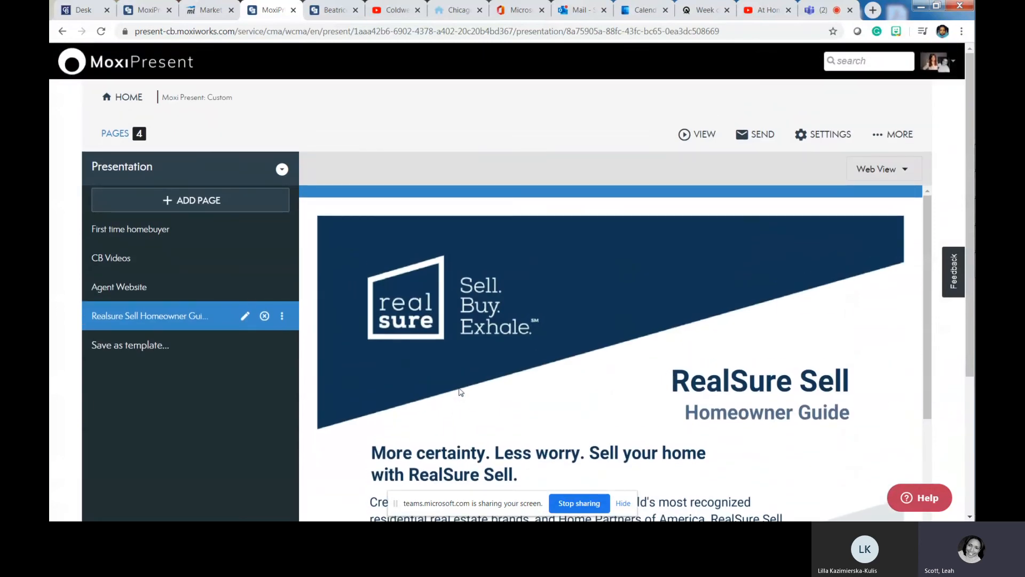
- Create a new page by uploading the prepare-for-spring PDF
click(206, 205)
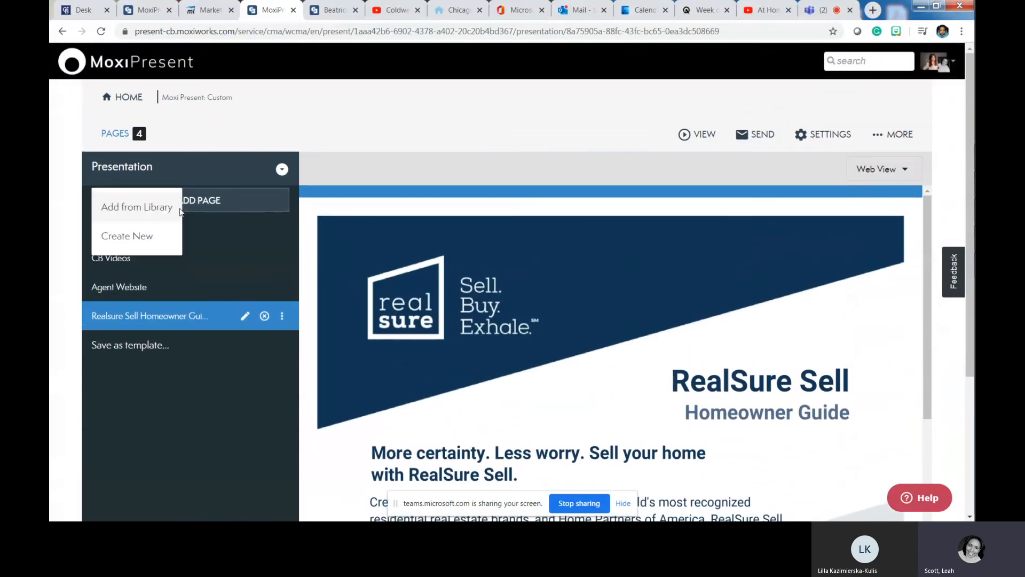
click(122, 235)
click(474, 326)
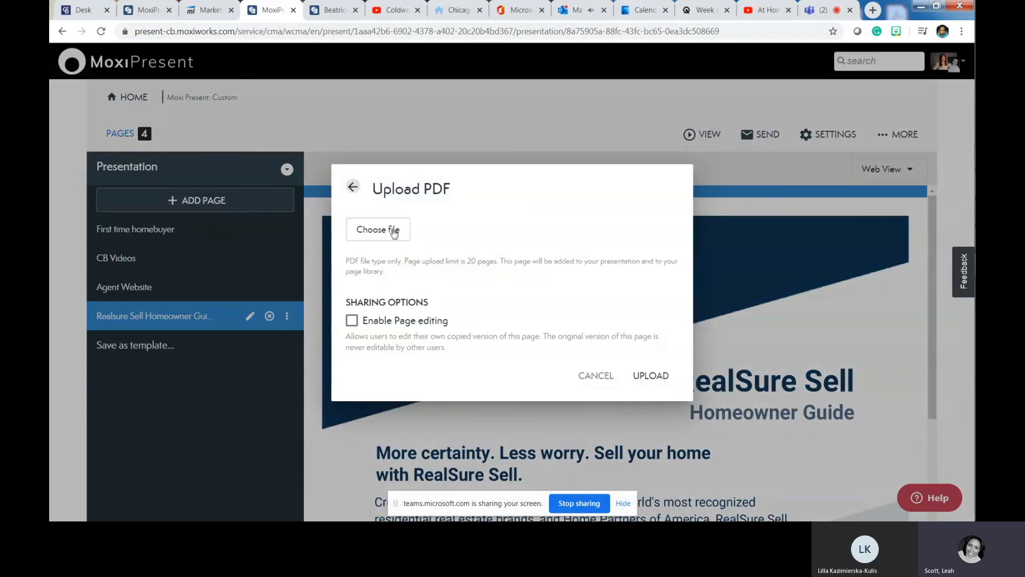
click(393, 233)
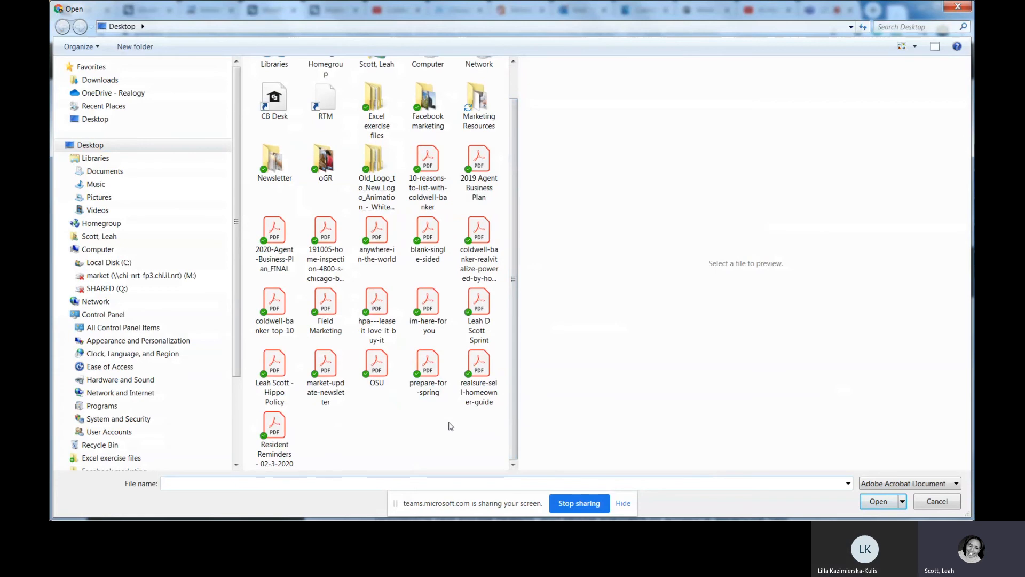
double_click(427, 368)
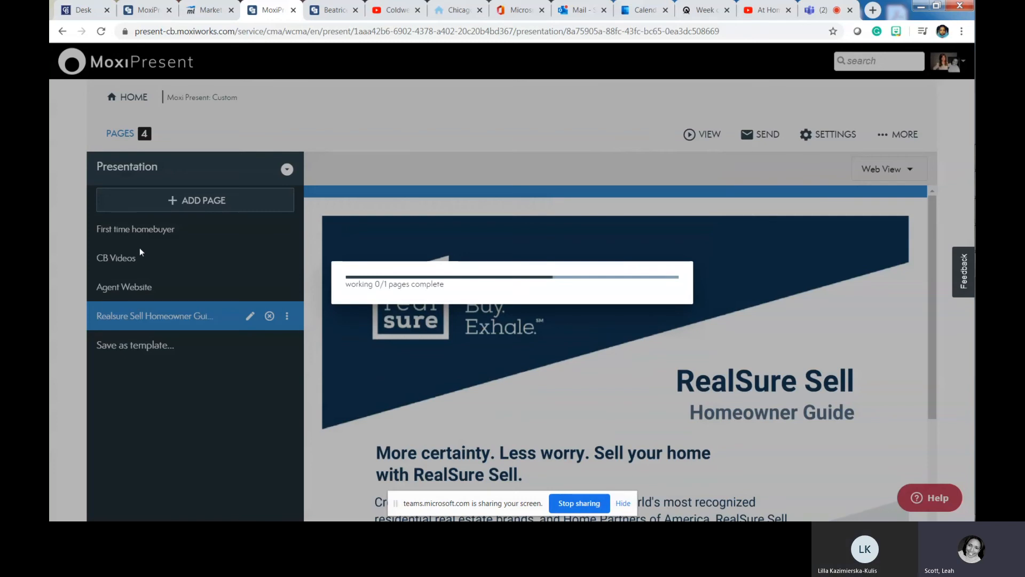
scroll(135, 247, down, 1)
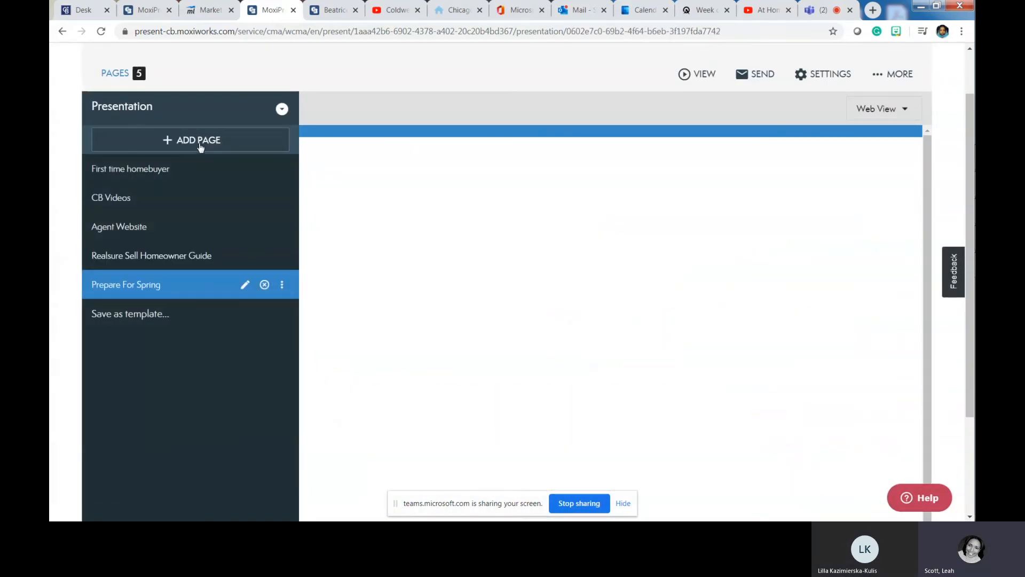
- Create a new page by uploading the coldwell-banker-realvitalize-powered-by-homeadvisor PDF
click(201, 147)
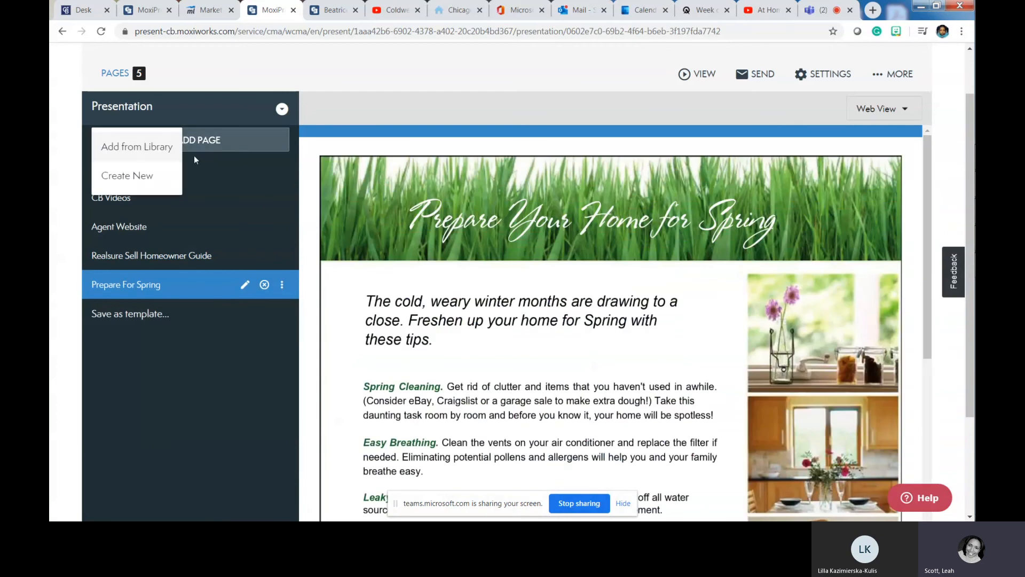
click(124, 176)
click(443, 334)
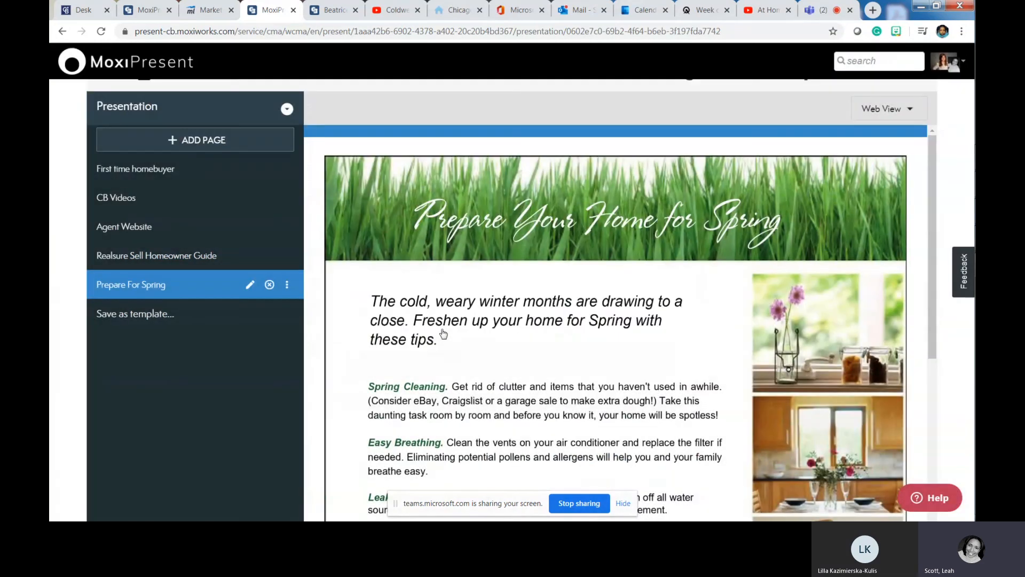
click(385, 229)
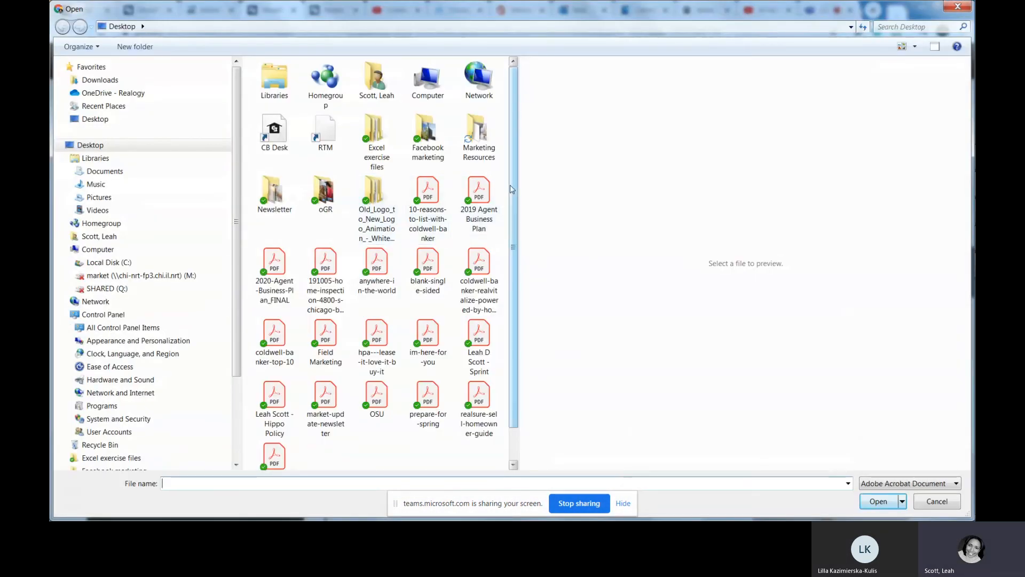
scroll(529, 295, down, 1)
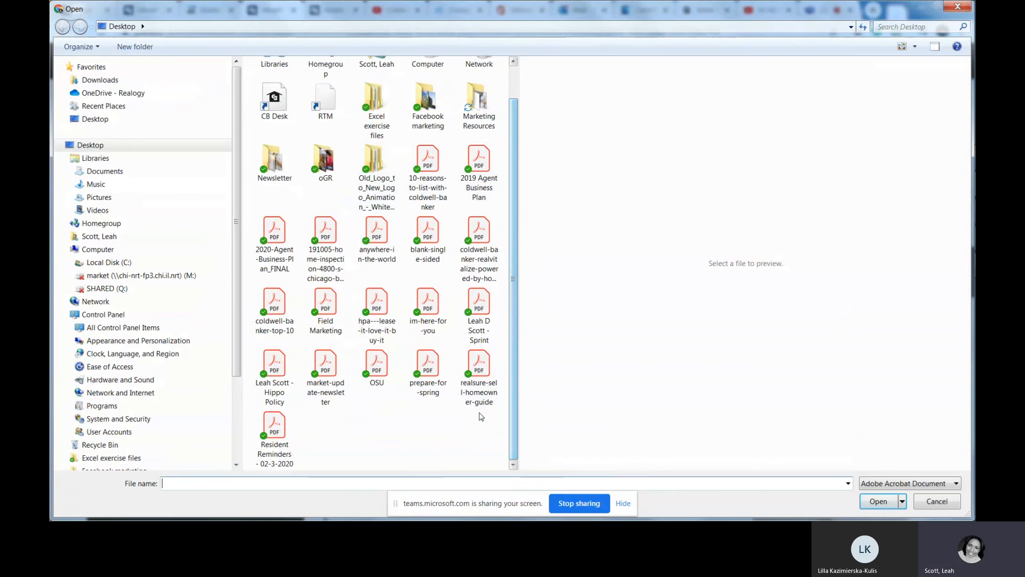
double_click(479, 230)
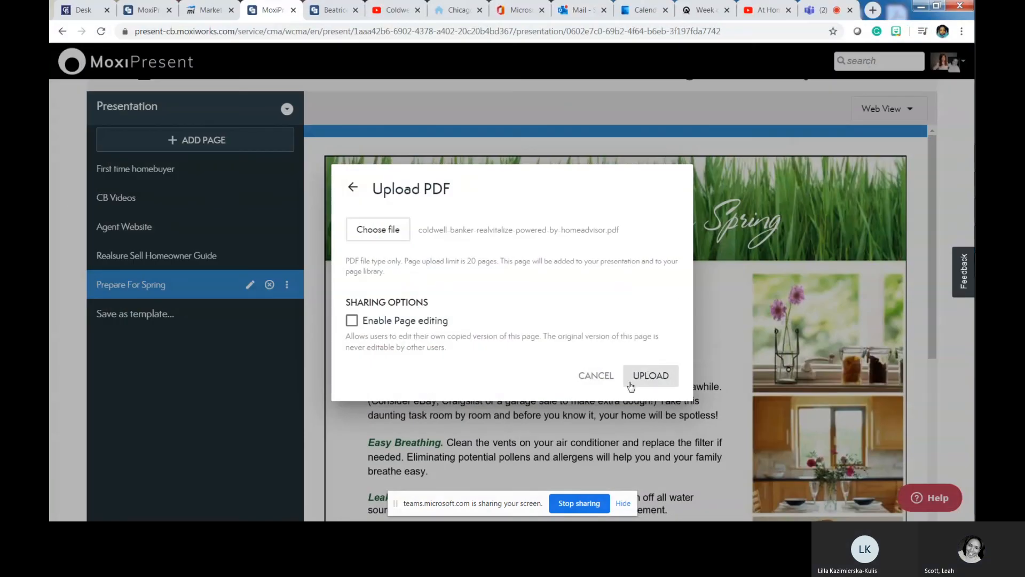
click(650, 382)
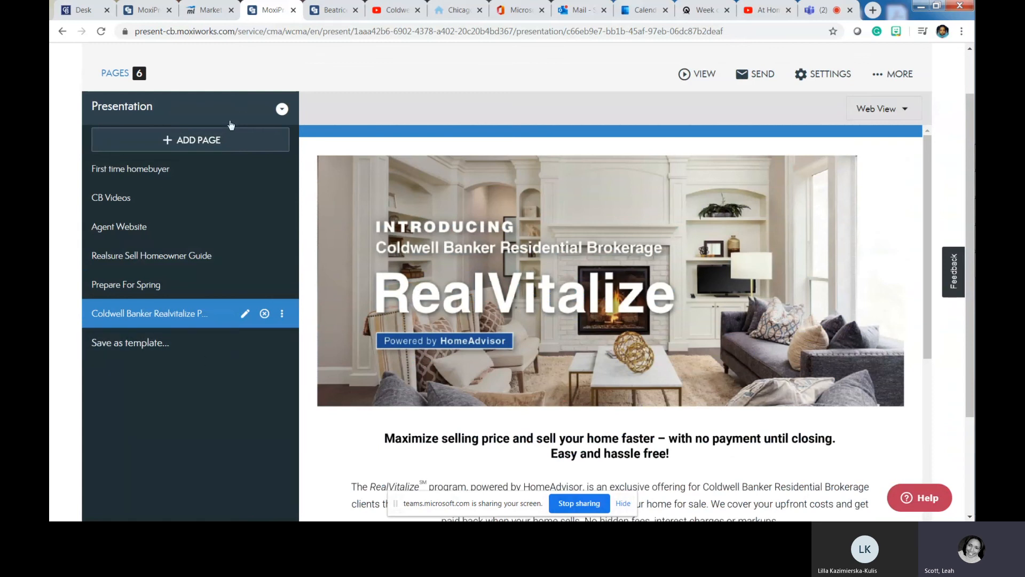
click(197, 139)
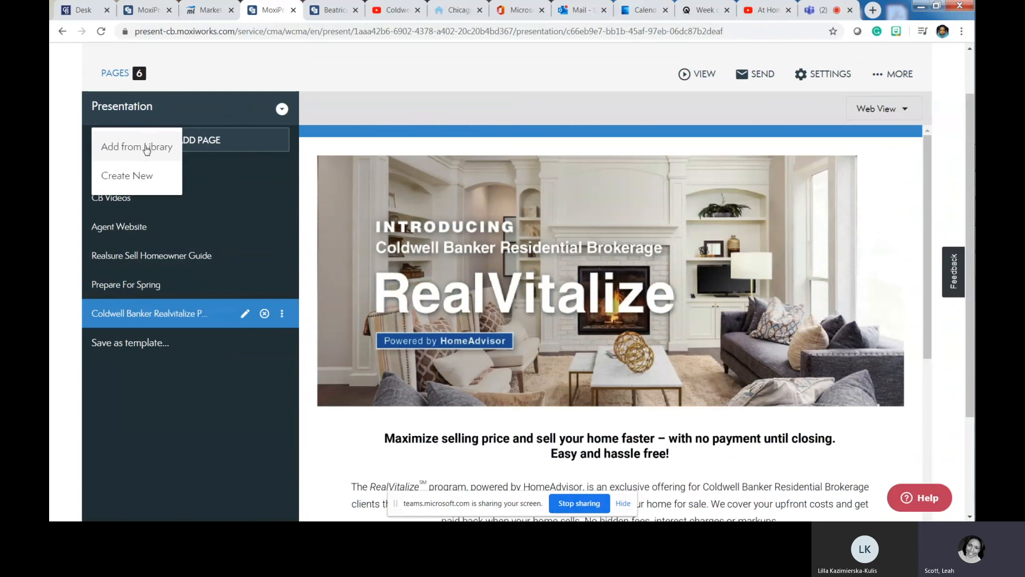
click(146, 145)
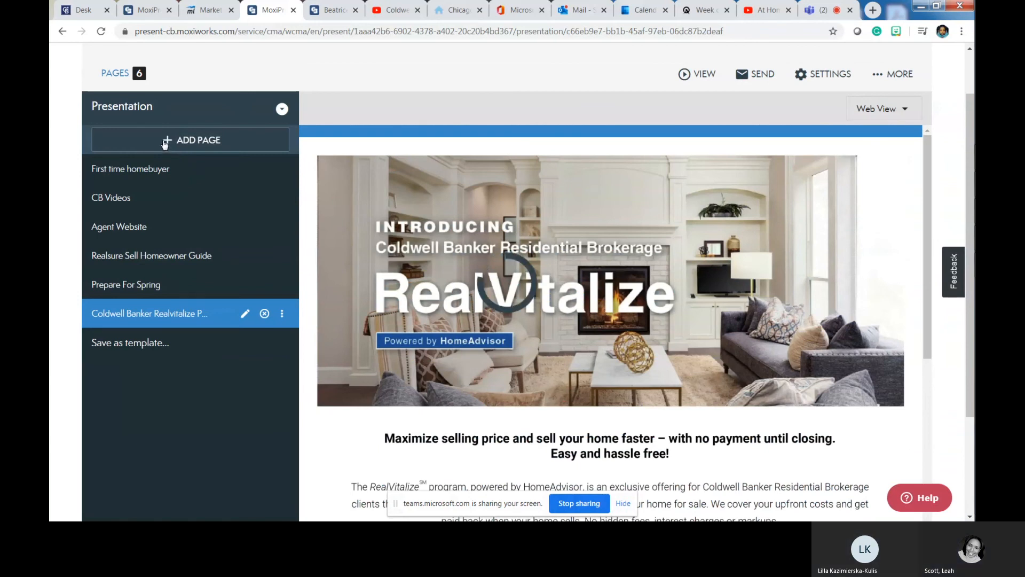
click(165, 141)
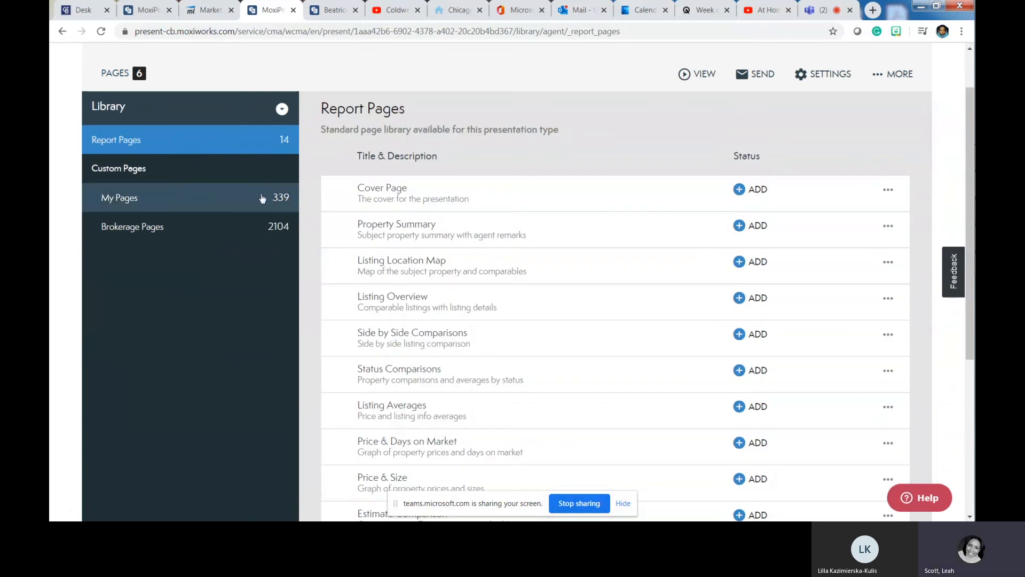
scroll(403, 213, down, 5)
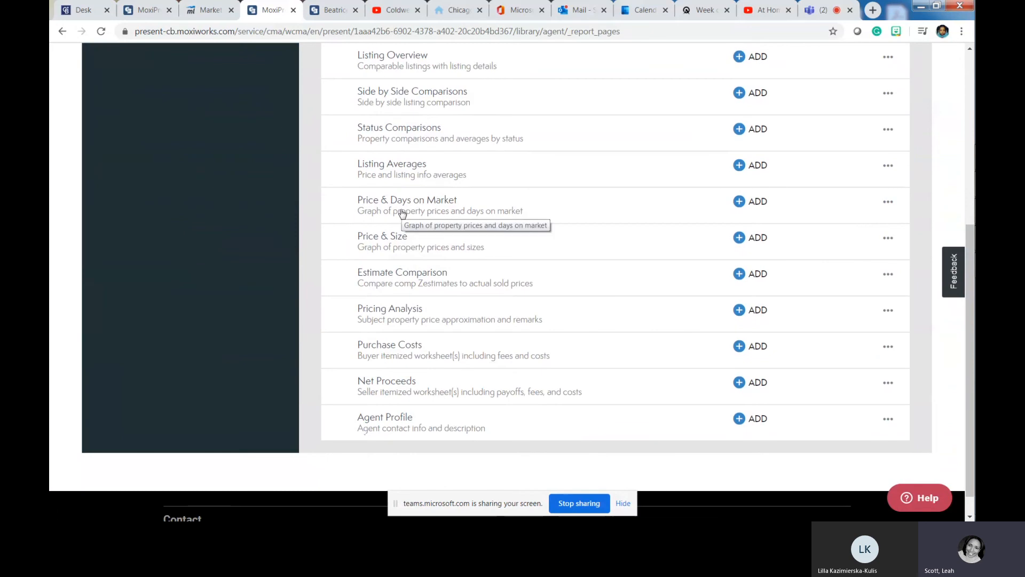
scroll(406, 213, up, 5)
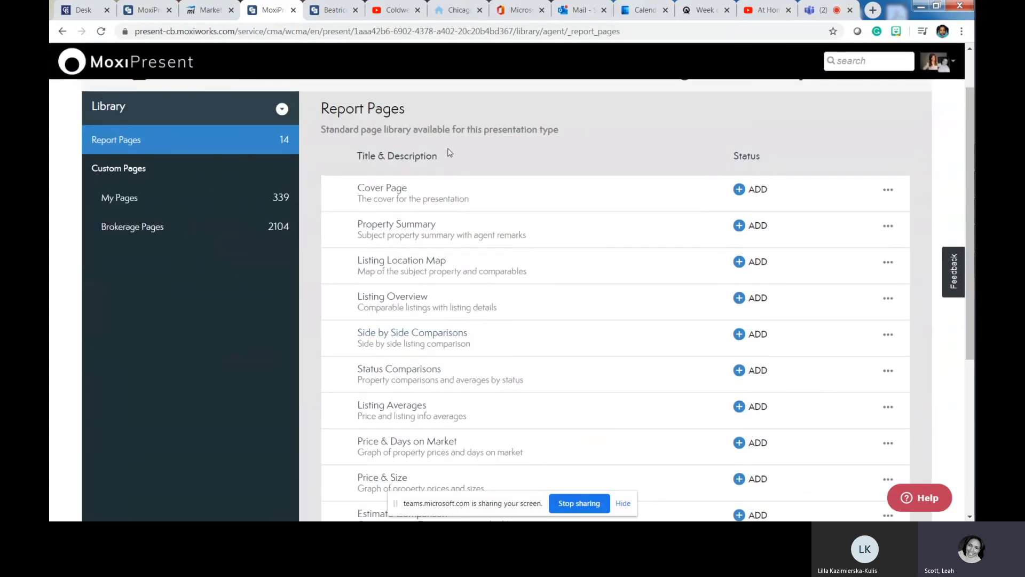
scroll(448, 153, down, 5)
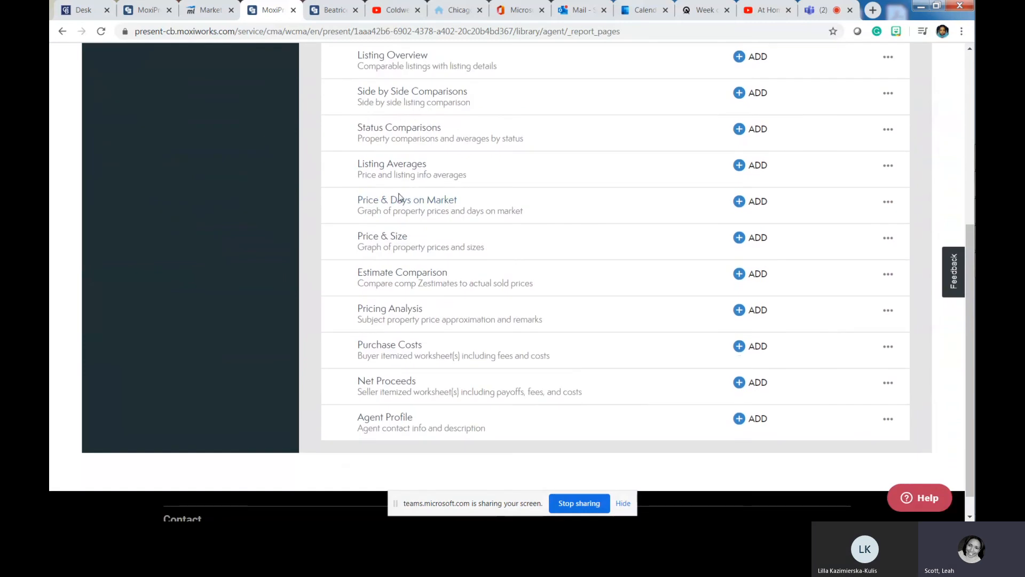
scroll(399, 197, up, 6)
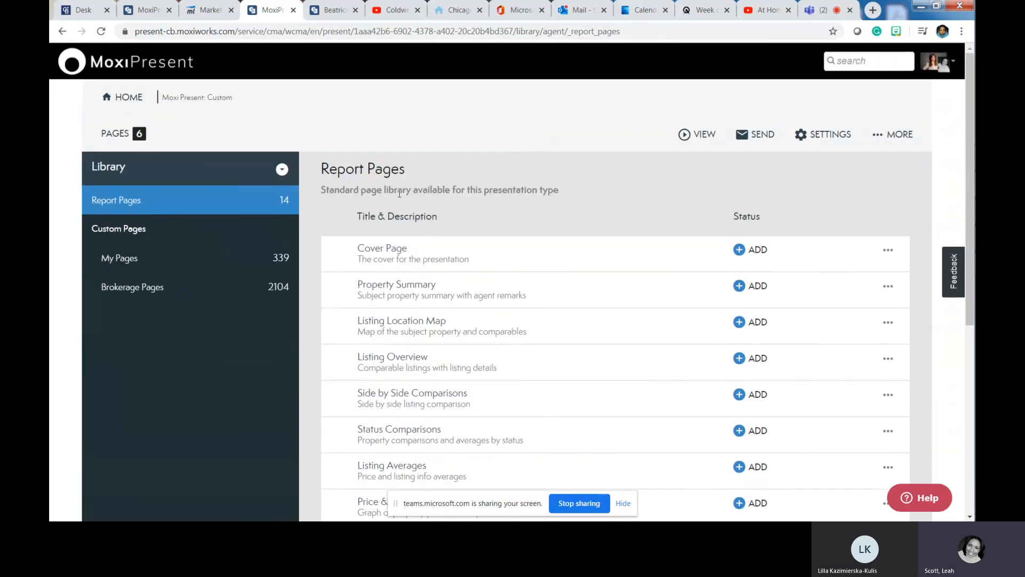
scroll(399, 197, down, 5)
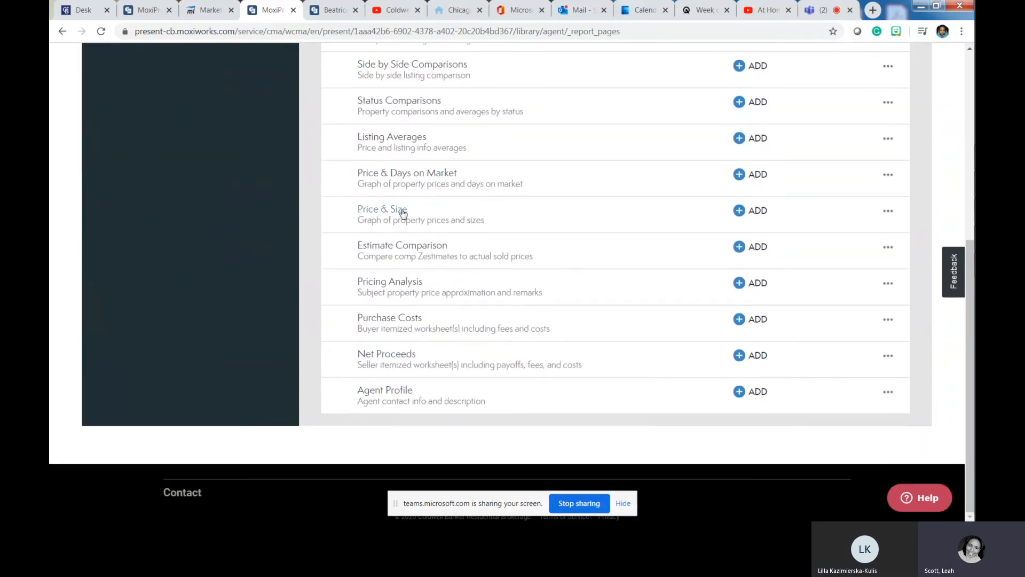
scroll(400, 203, up, 6)
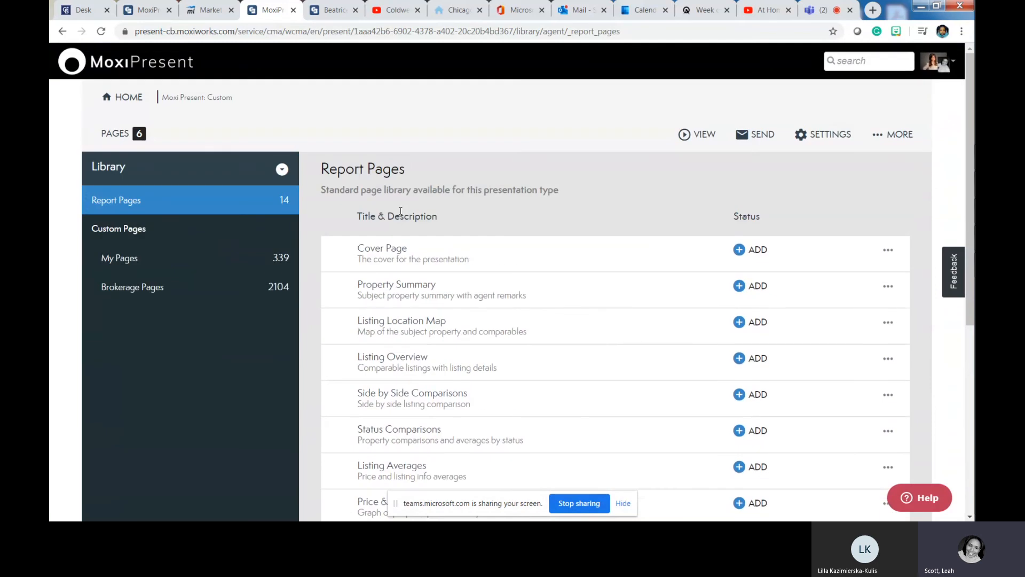
scroll(400, 254, down, 6)
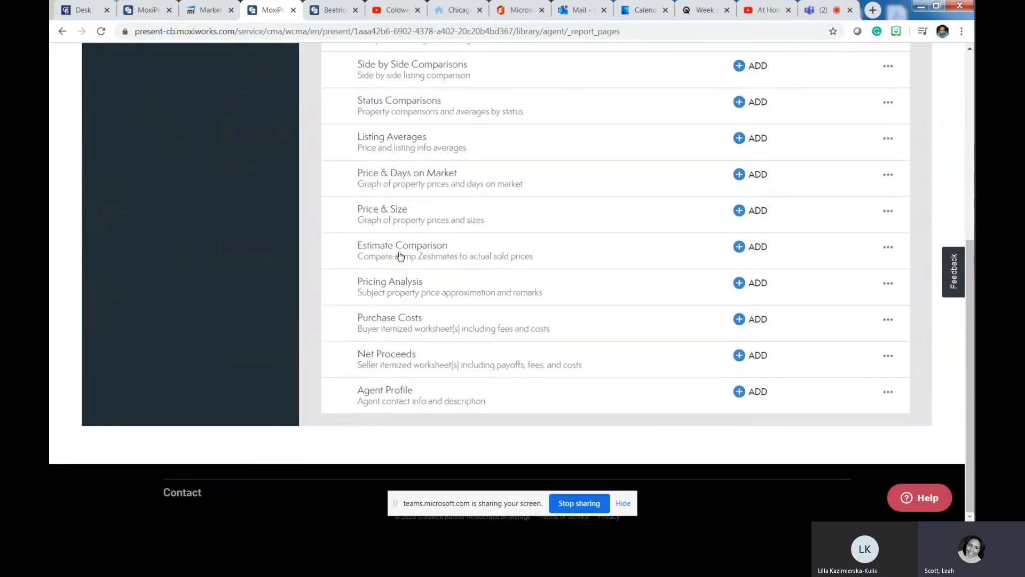
scroll(400, 255, up, 6)
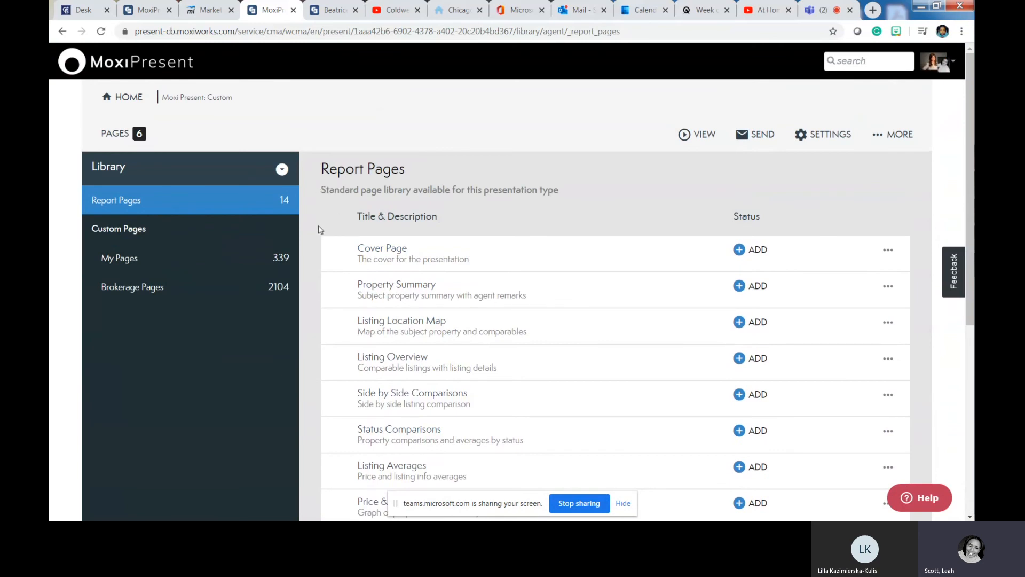
- Browse the My Pages library, then remove and re-add the second Realvitalize page
click(124, 260)
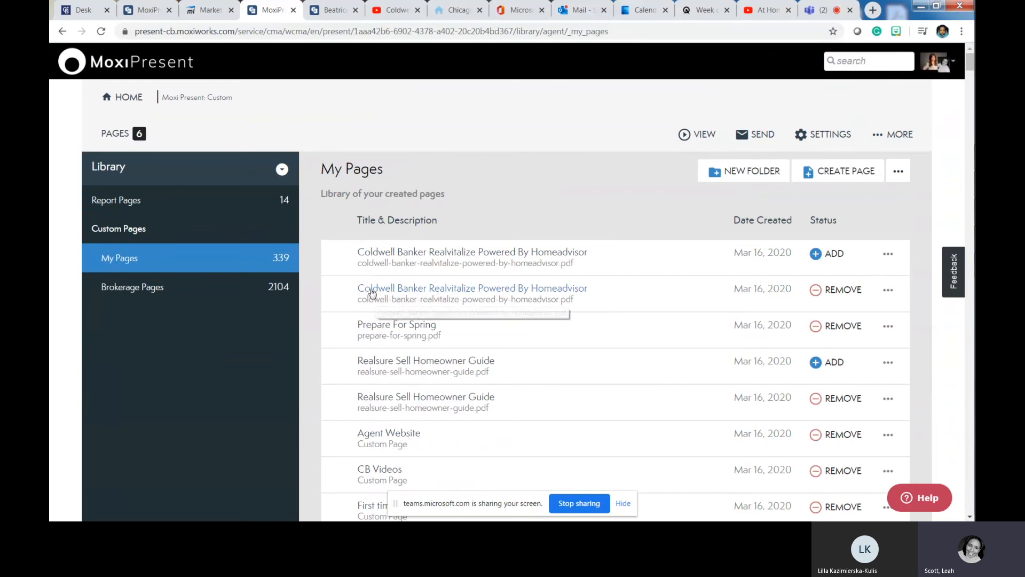
scroll(436, 283, down, 2)
scroll(436, 282, down, 3)
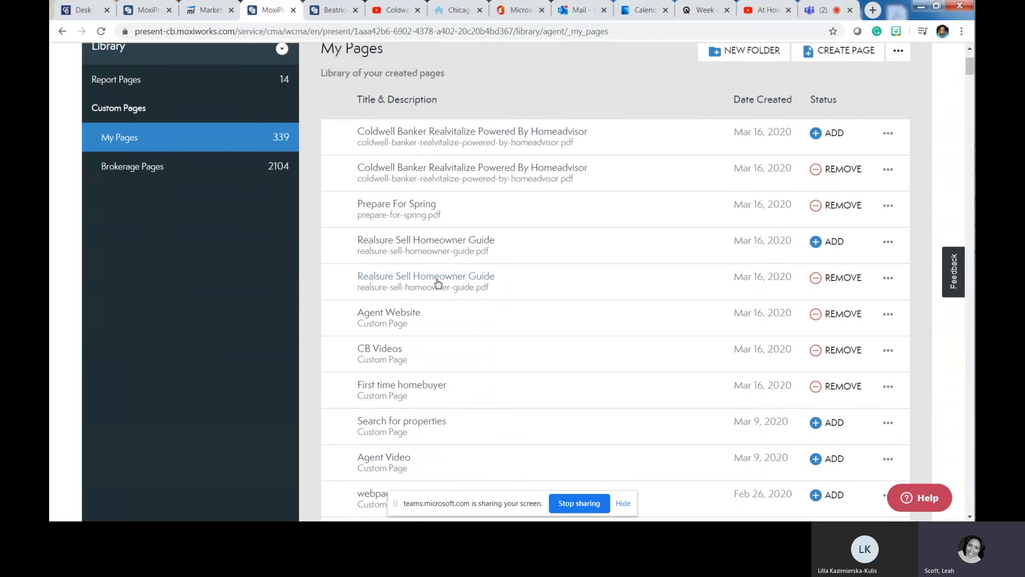
scroll(438, 283, down, 3)
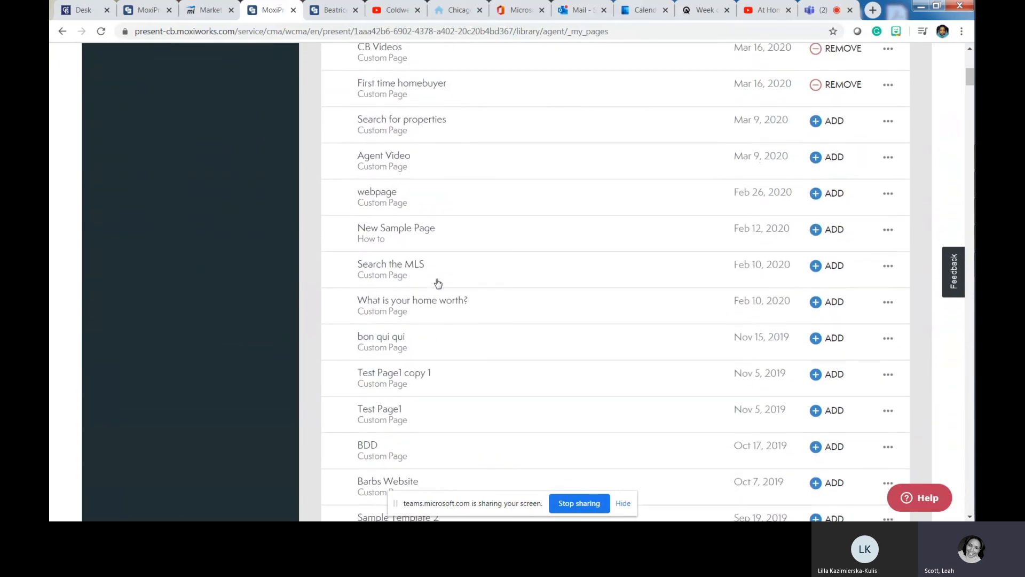
scroll(438, 283, down, 3)
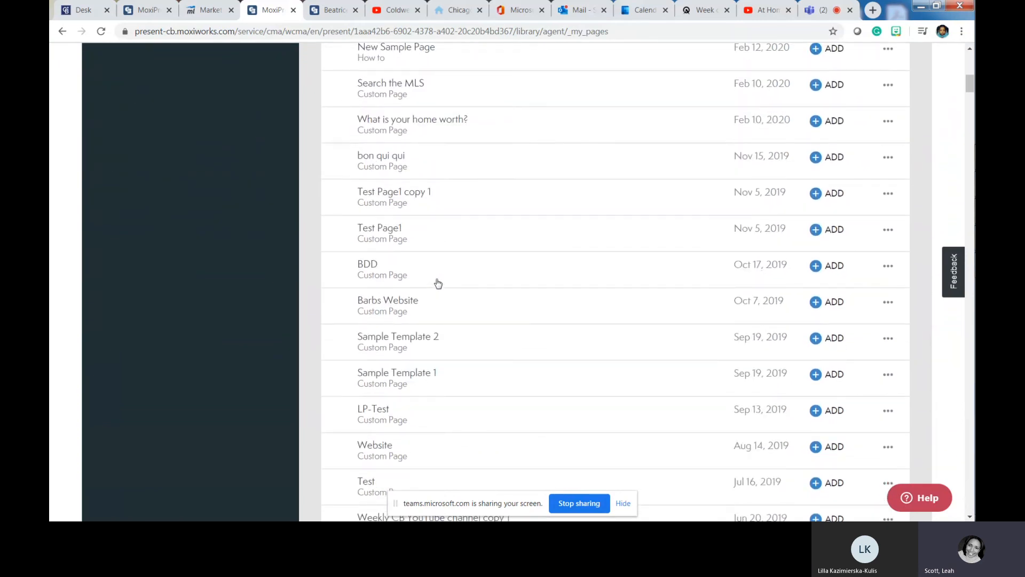
scroll(438, 283, down, 3)
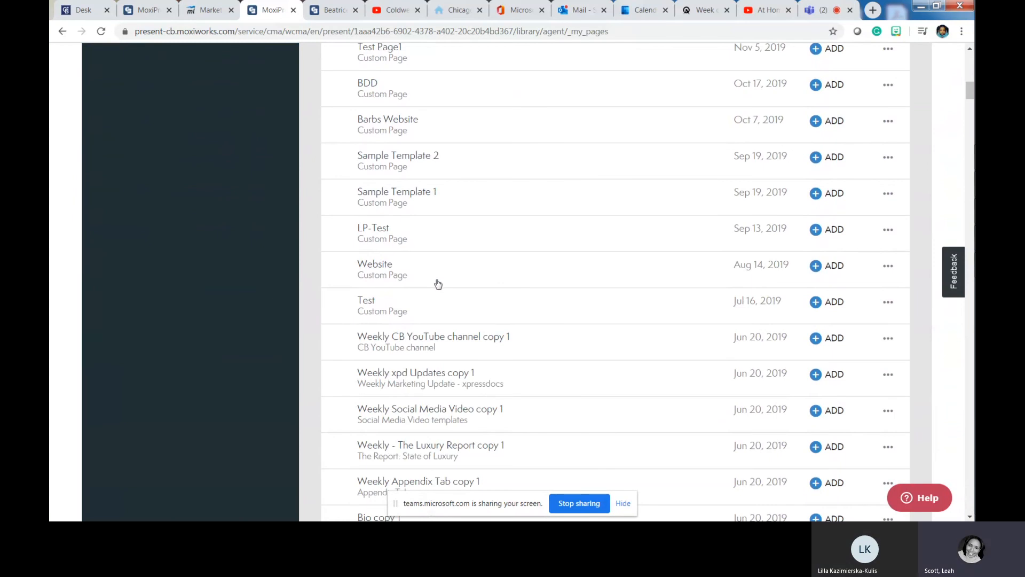
scroll(438, 283, up, 12)
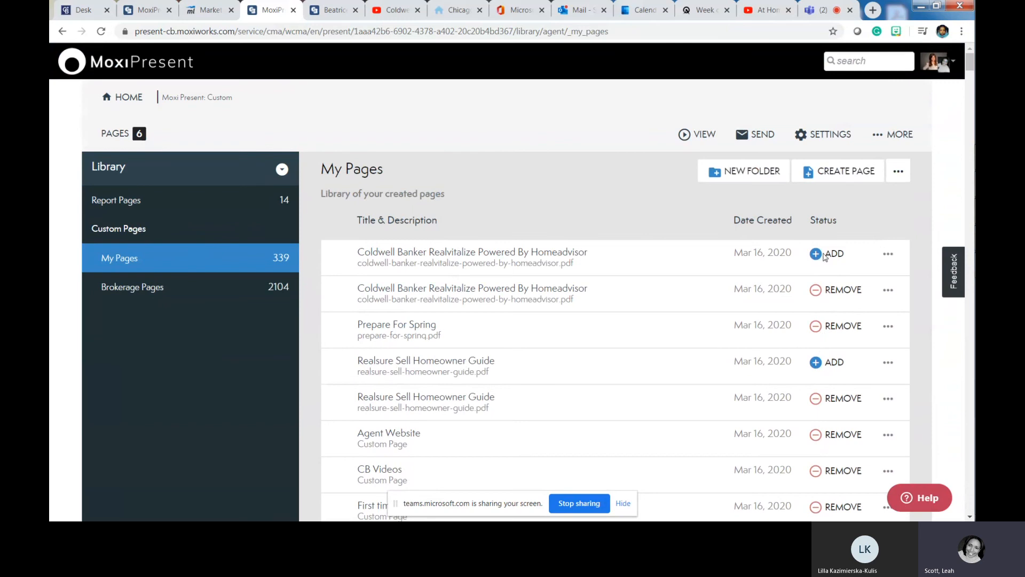
click(818, 298)
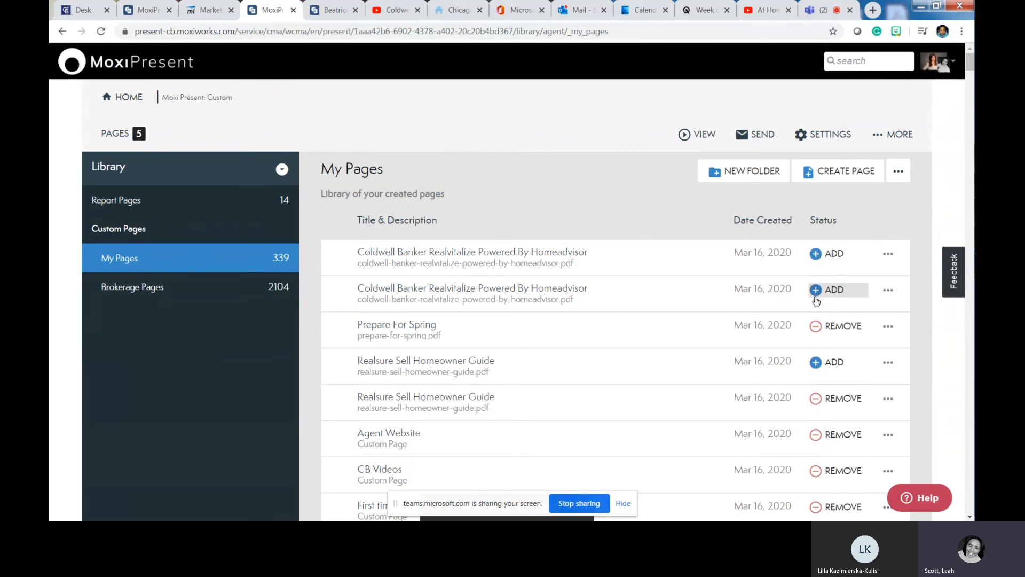
click(816, 299)
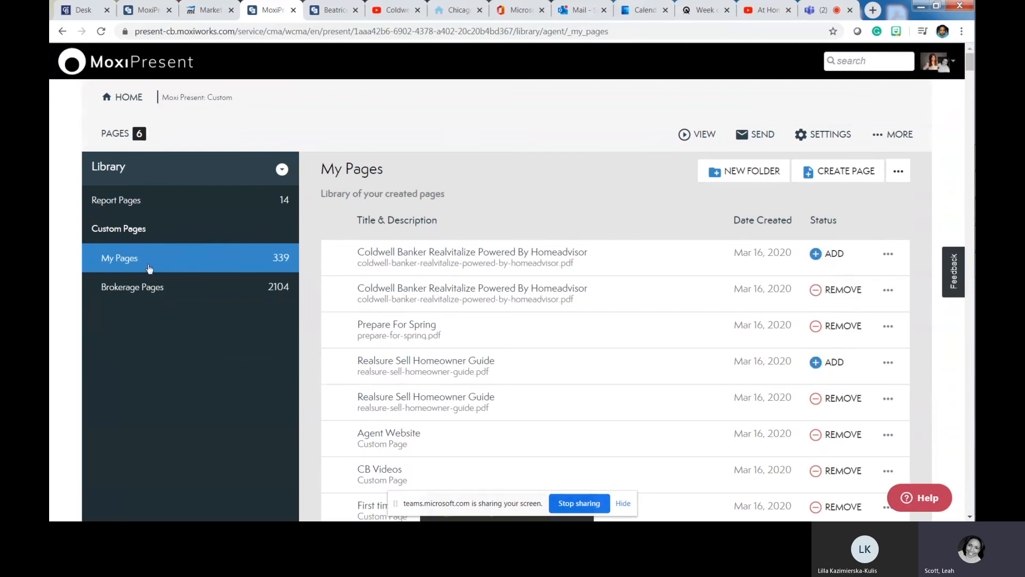
- Open Brokerage Pages and look inside the CHICAGO folder before returning to the top level
click(155, 293)
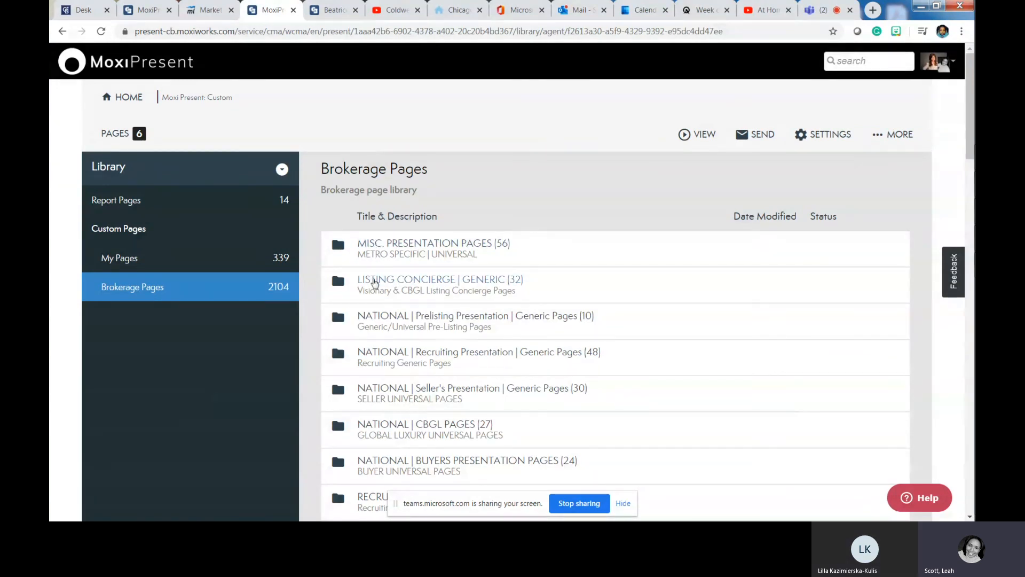
scroll(376, 277, down, 2)
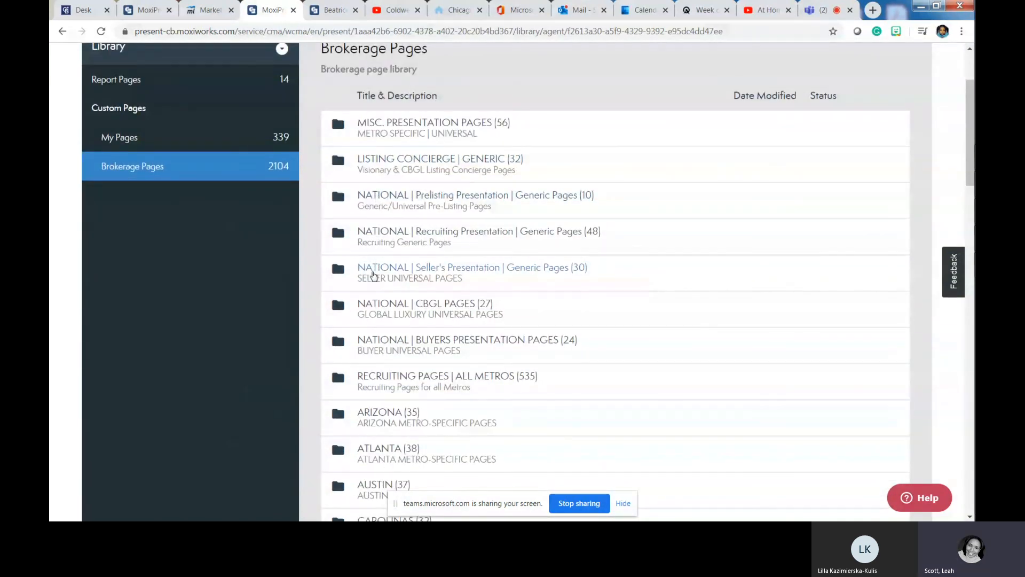
scroll(373, 276, down, 1)
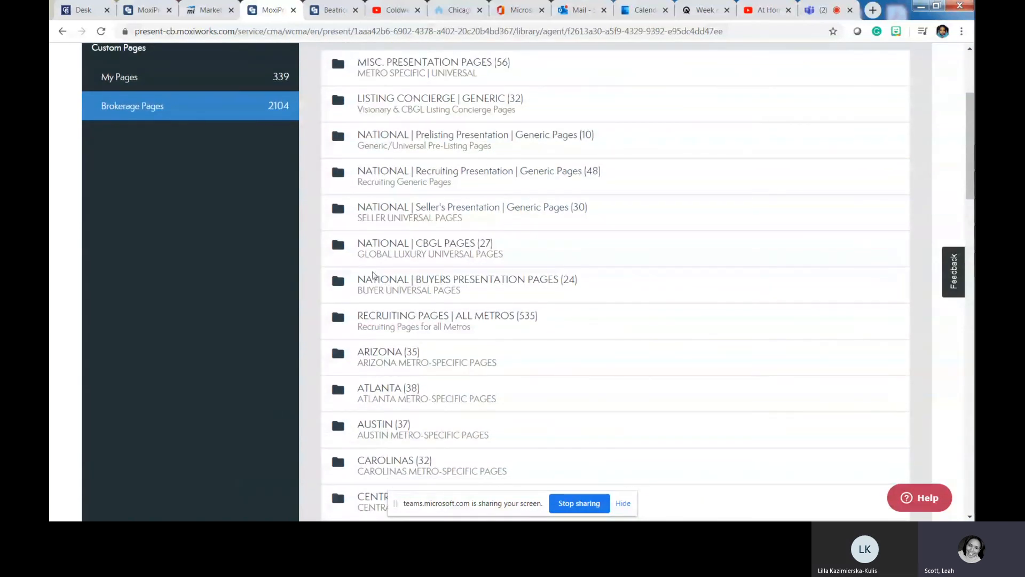
scroll(373, 275, down, 5)
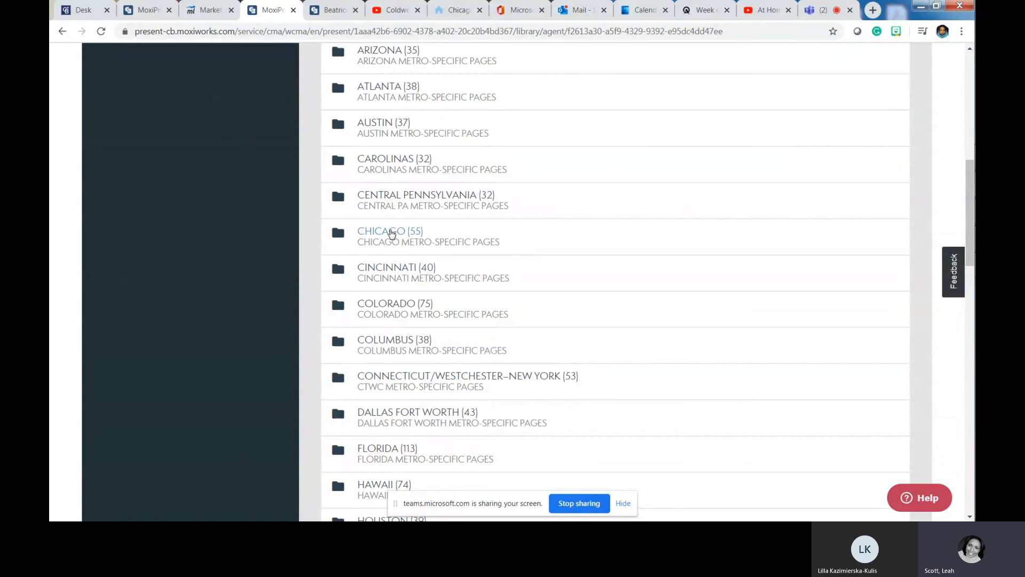
click(391, 233)
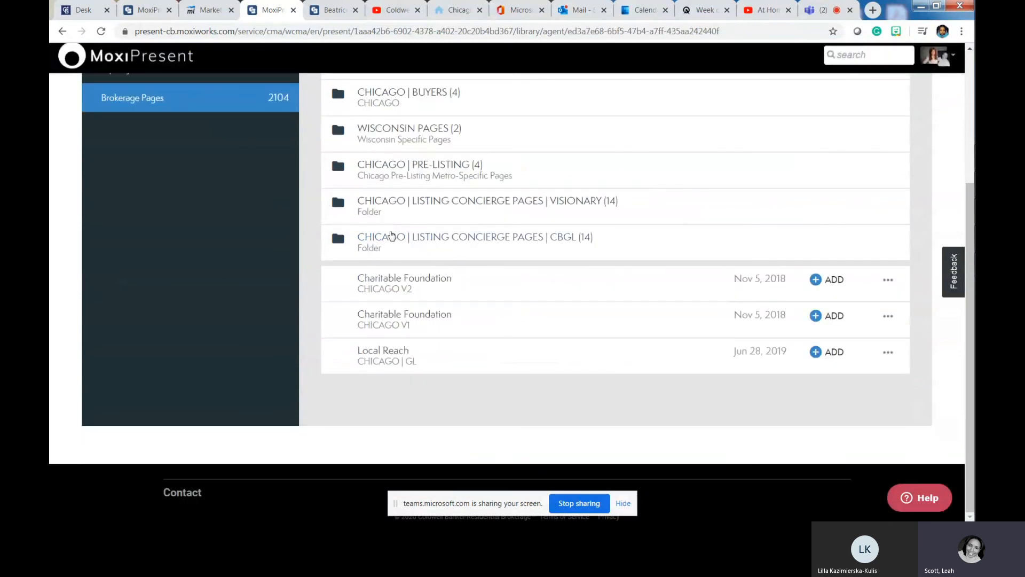
scroll(409, 276, up, 2)
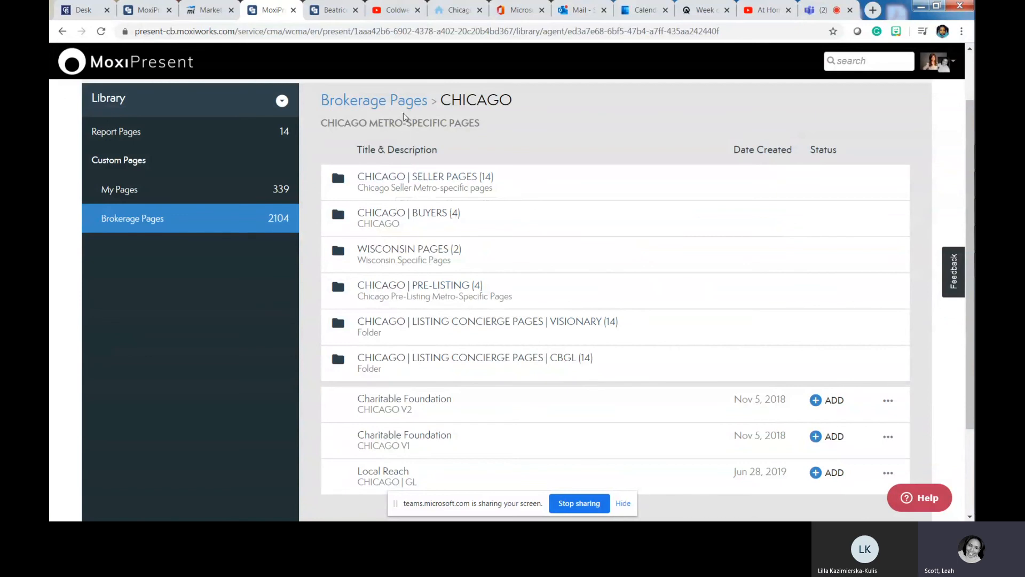
click(398, 100)
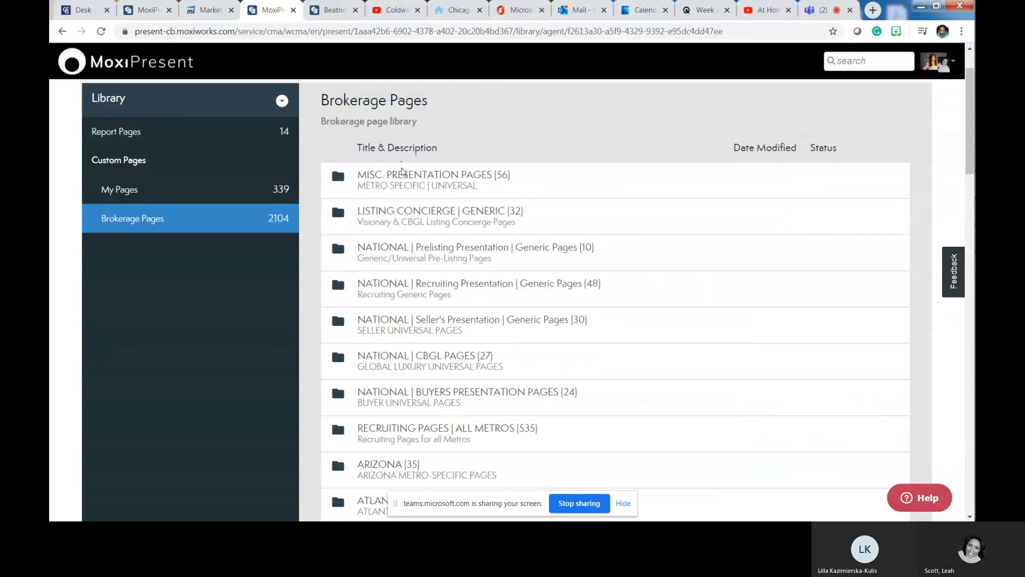
- Check the MISC. PRESENTATION PAGES and UNIVERSAL | SELLER PAGES folders, then open NATIONAL | Seller's Presentation | Generic Pages
click(403, 181)
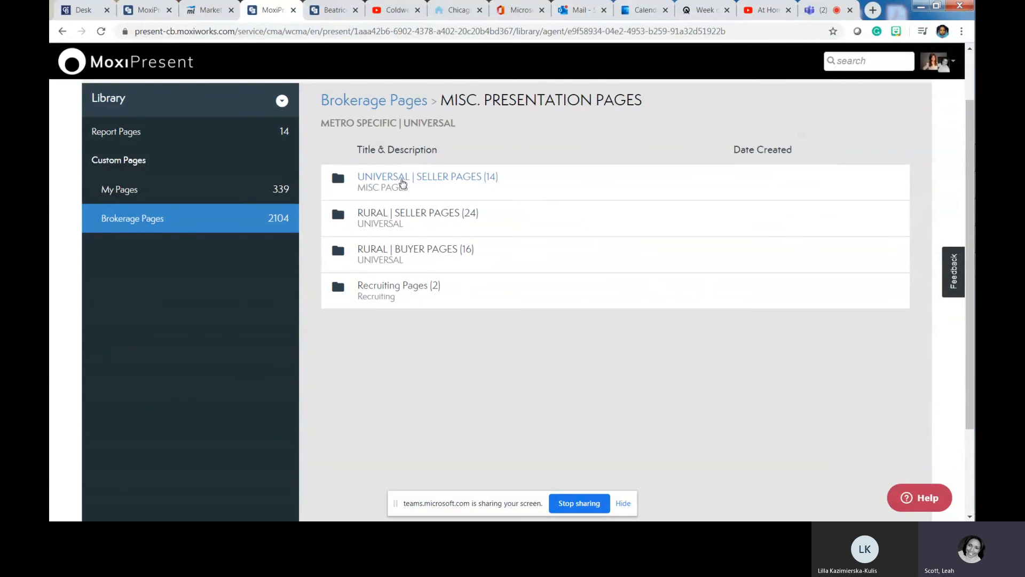
click(404, 182)
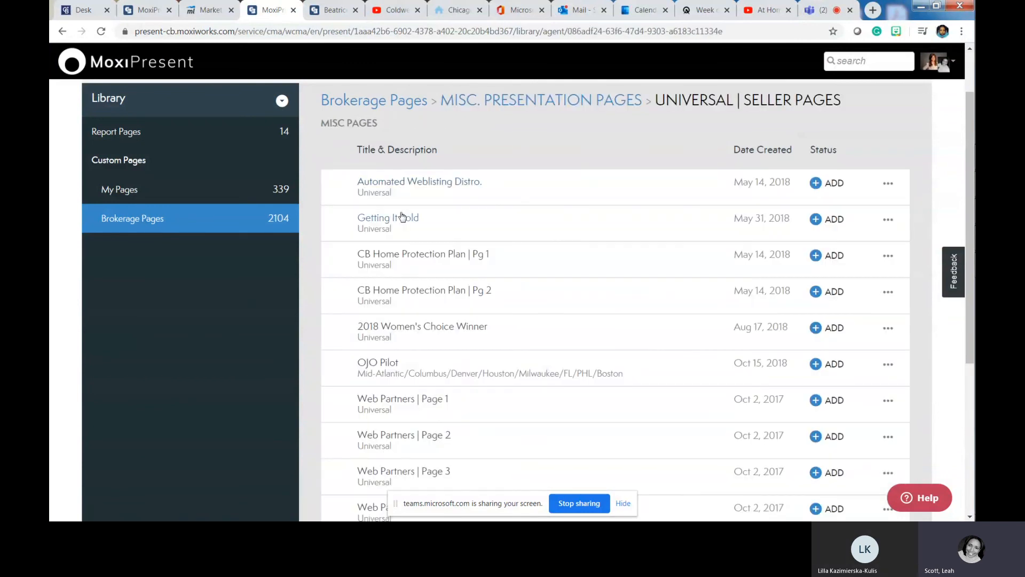
scroll(402, 215, down, 3)
scroll(402, 215, down, 1)
scroll(463, 213, up, 5)
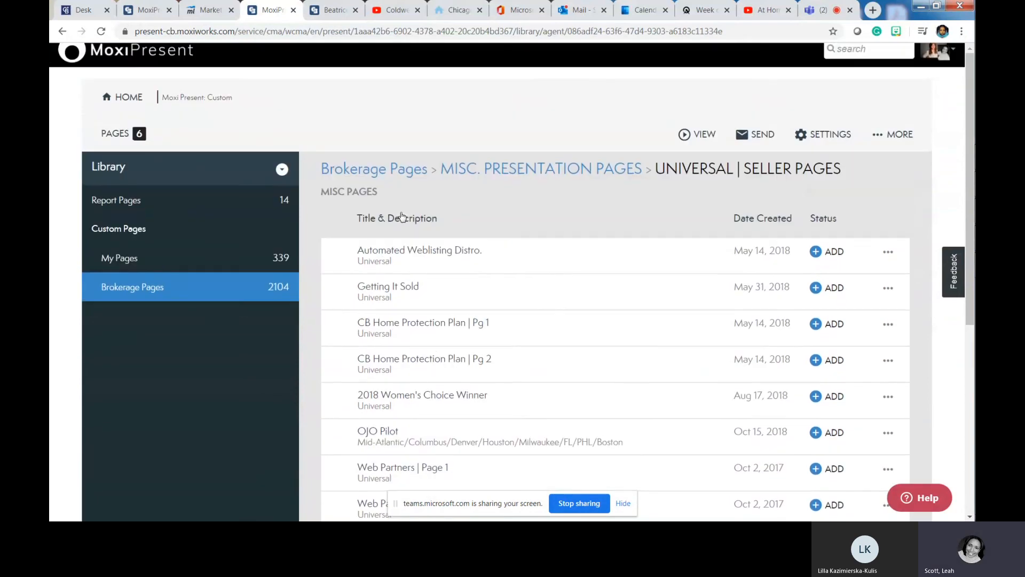
click(378, 169)
scroll(554, 271, down, 2)
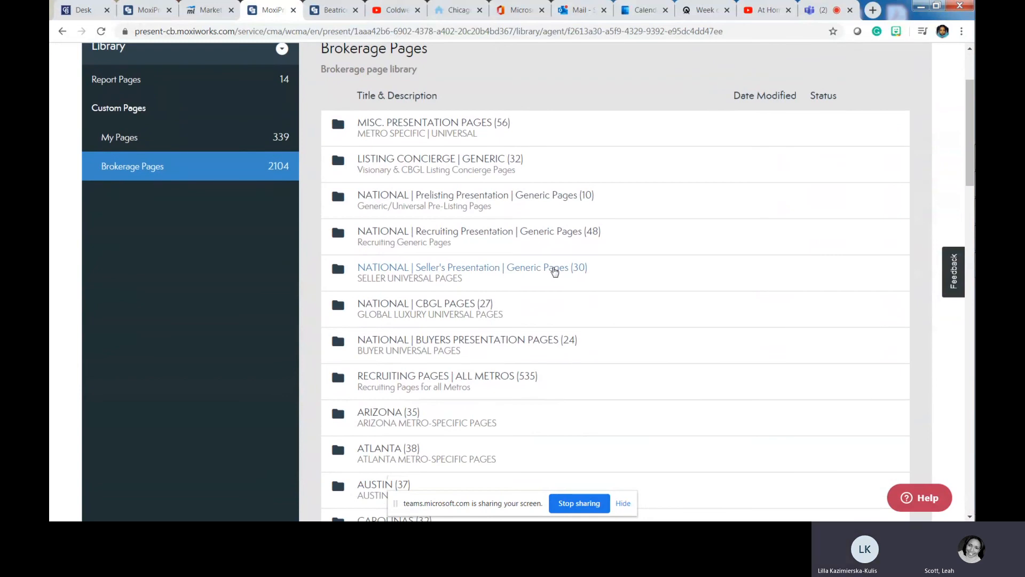
click(555, 271)
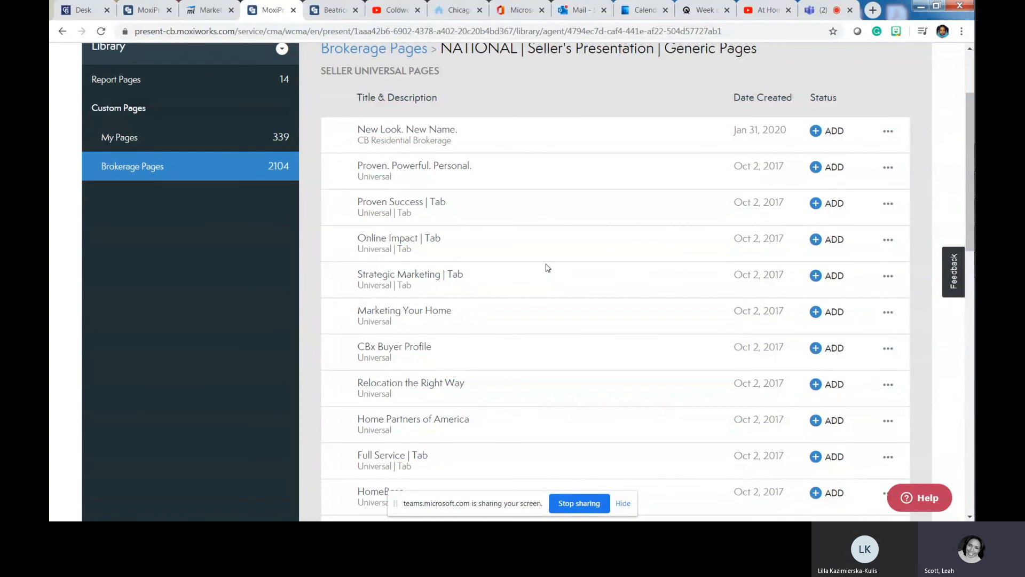
- Preview the Proven. Powerful. Personal. page and close it
click(455, 169)
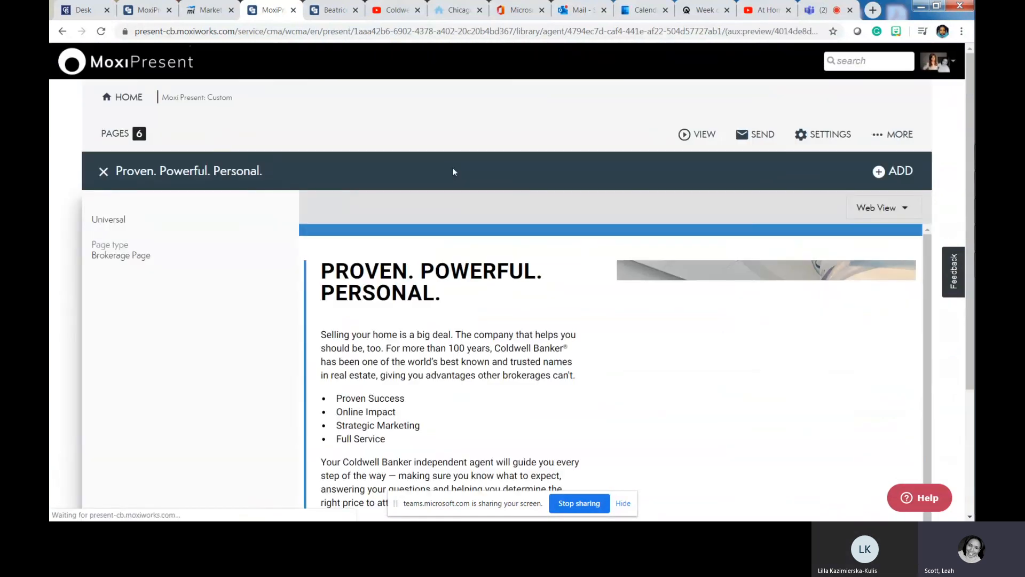
scroll(432, 322, down, 2)
scroll(431, 323, up, 2)
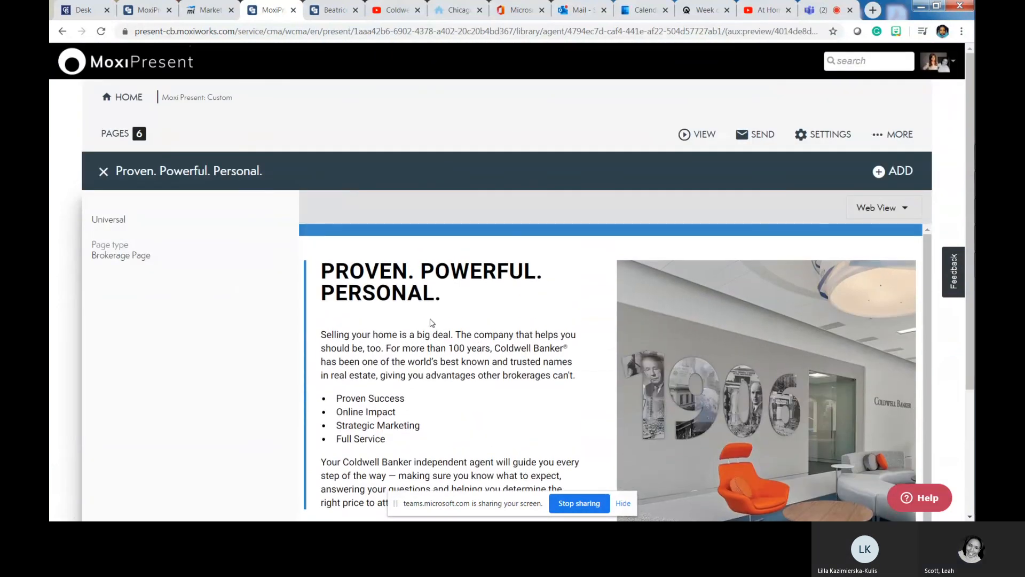
click(106, 172)
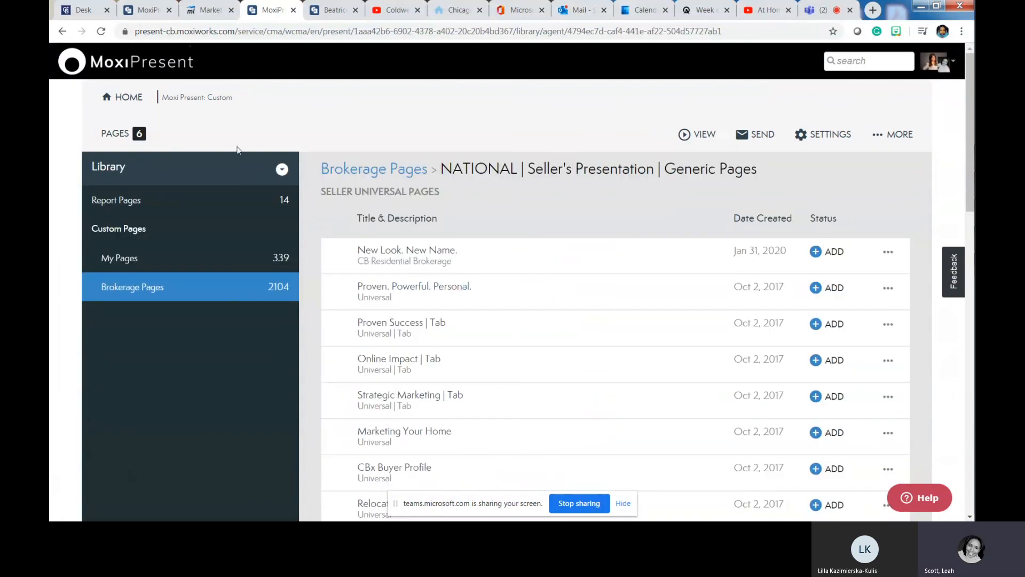
- Preview the New Look. New Name. page and add it to the presentation
click(445, 253)
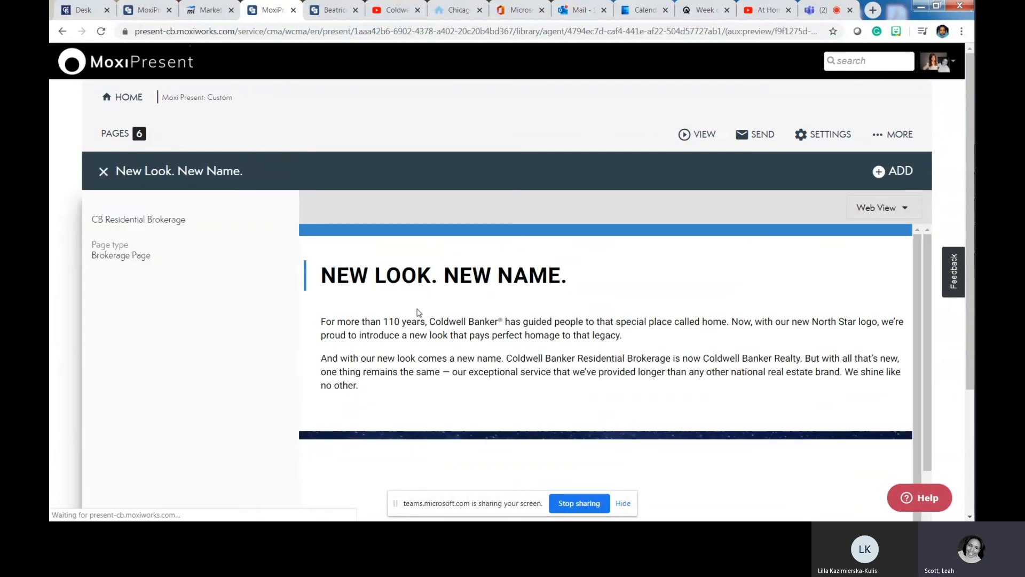
scroll(417, 313, down, 6)
scroll(635, 372, up, 6)
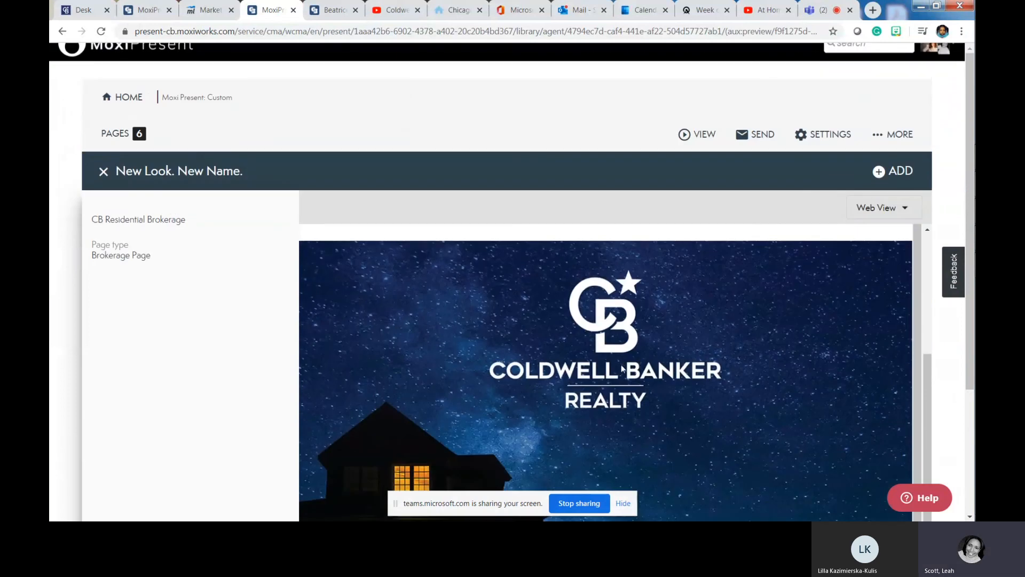
click(893, 171)
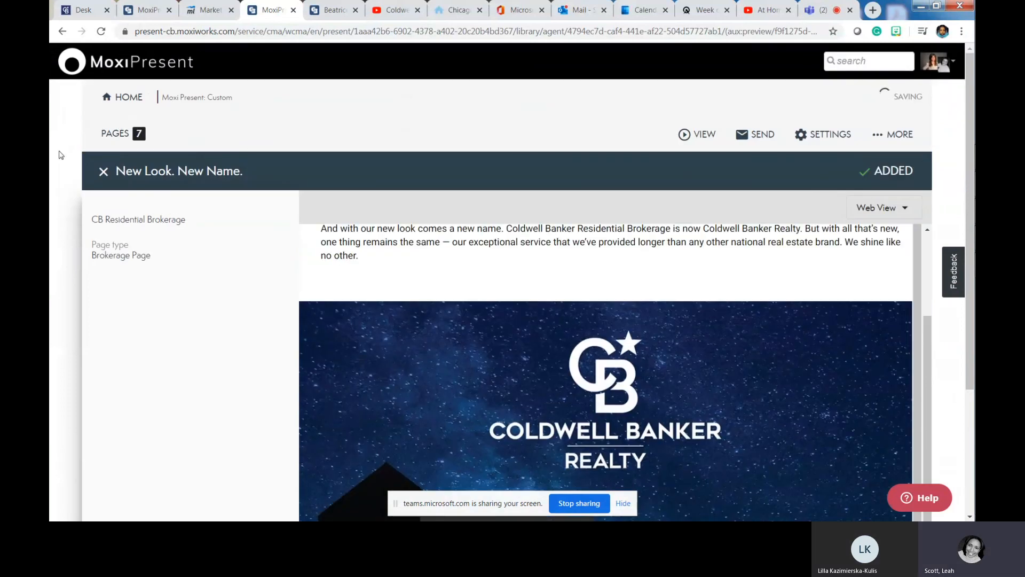
click(104, 172)
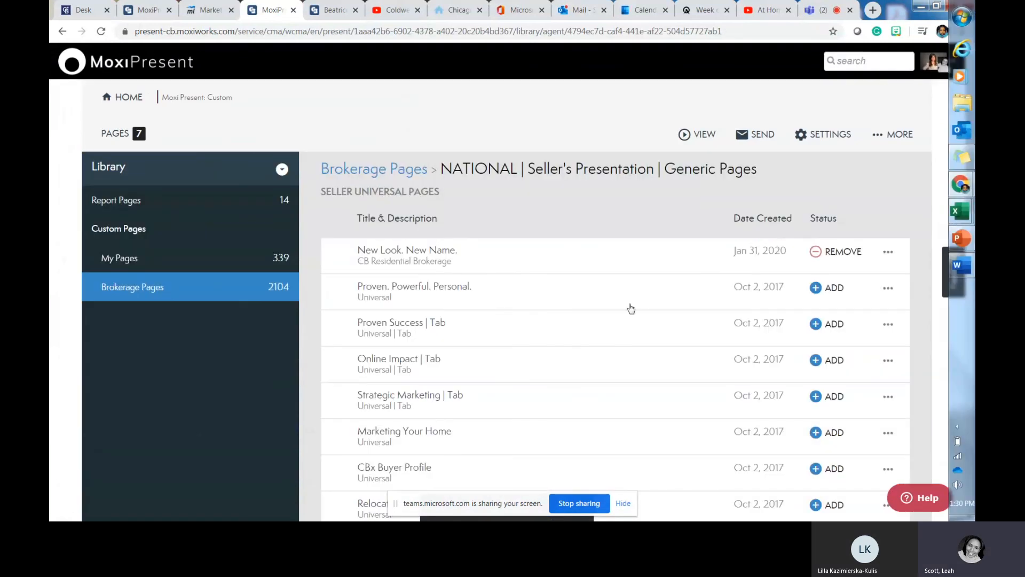
- Scroll through the rest of the Brokerage Pages library and return to the presentation's page list
scroll(446, 371, down, 3)
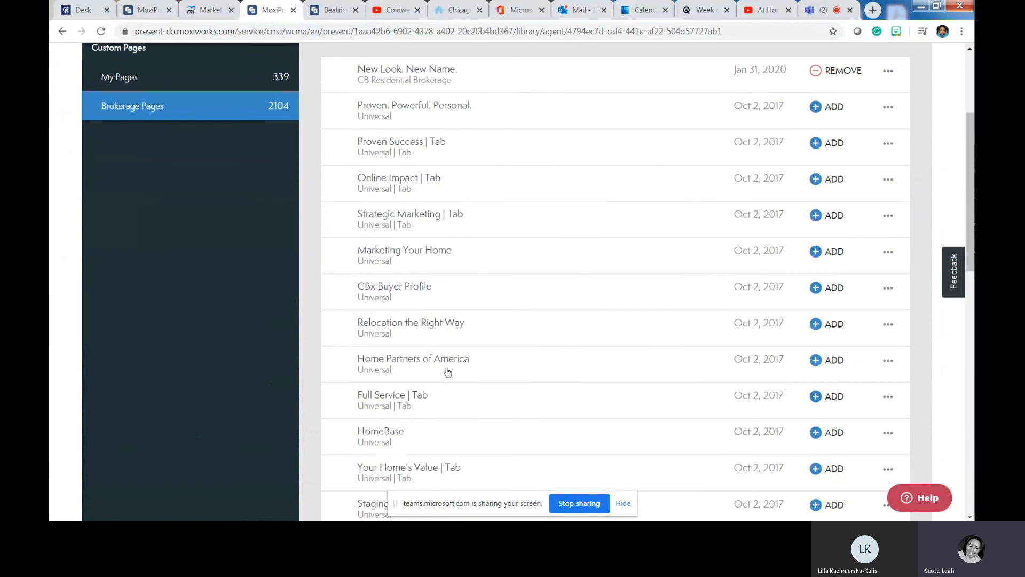
scroll(448, 372, down, 4)
scroll(445, 372, down, 7)
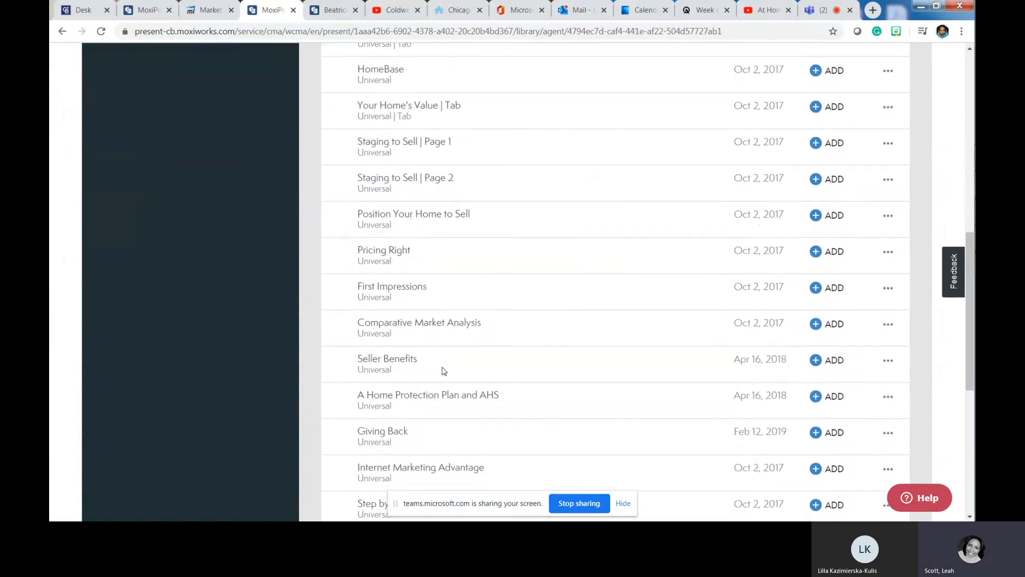
scroll(443, 372, down, 3)
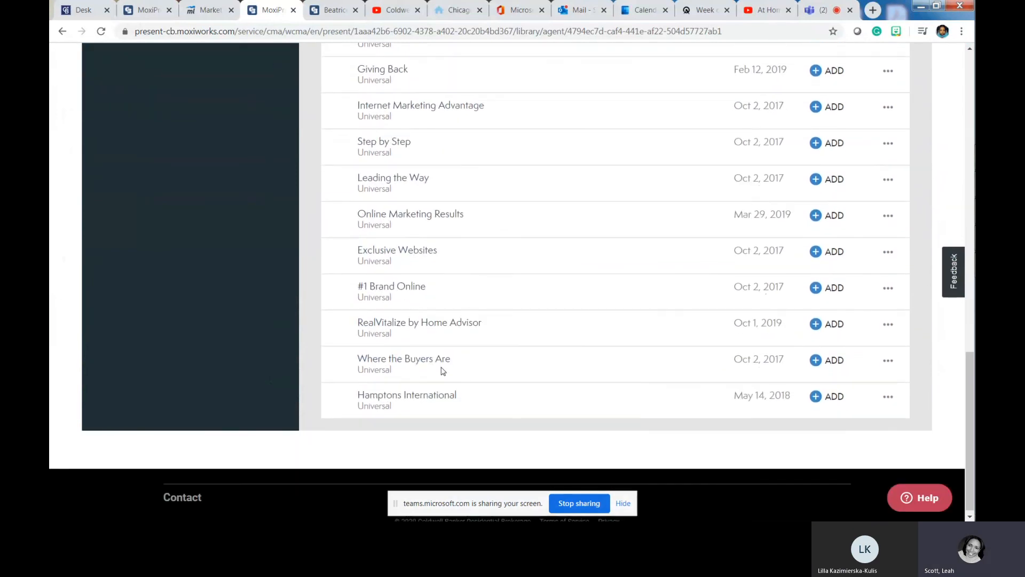
scroll(442, 372, up, 15)
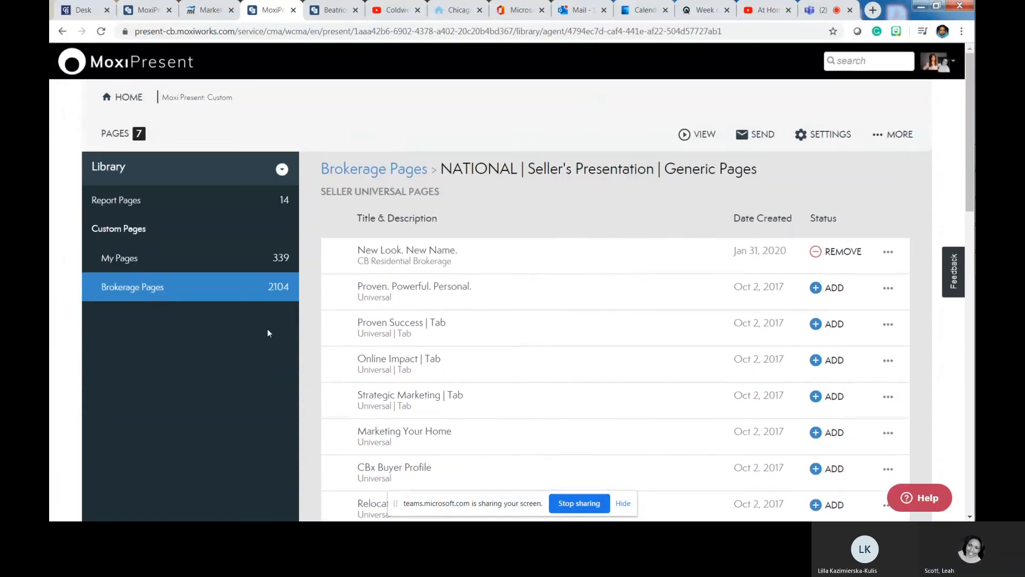
click(114, 140)
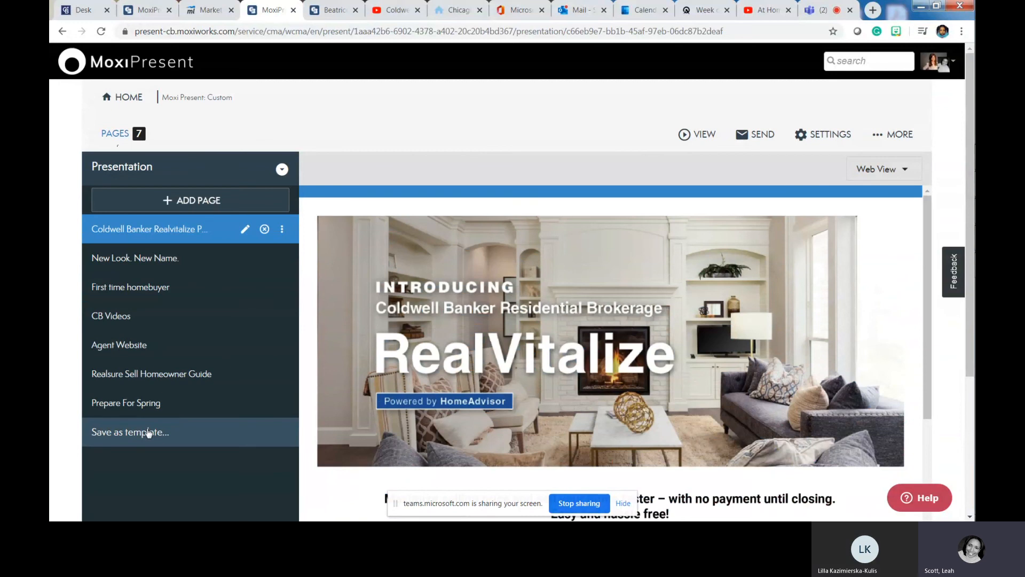
- Enter a custom title in the Save as Template panel, then close the panel
click(148, 431)
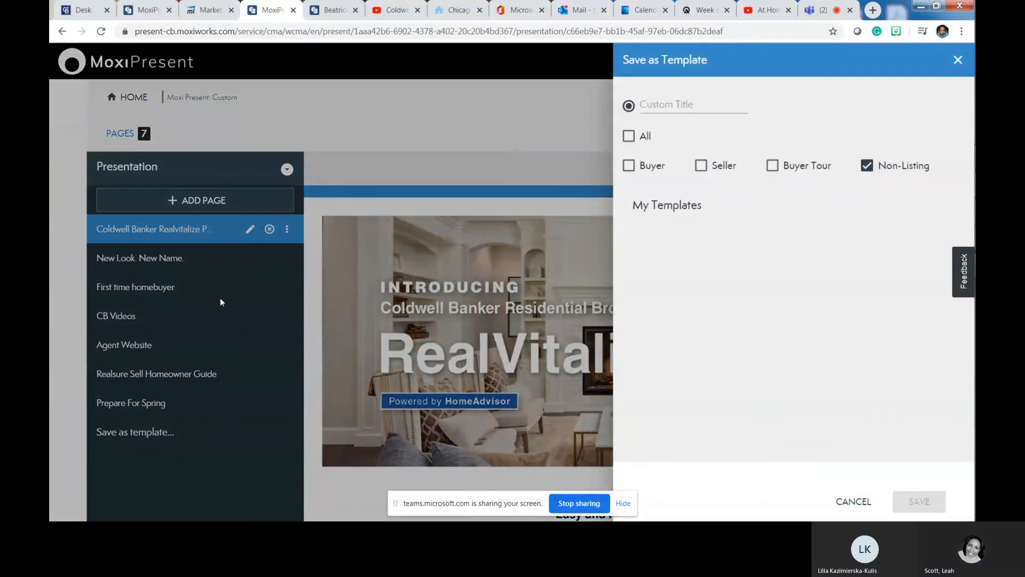
click(690, 104)
text(Custom)
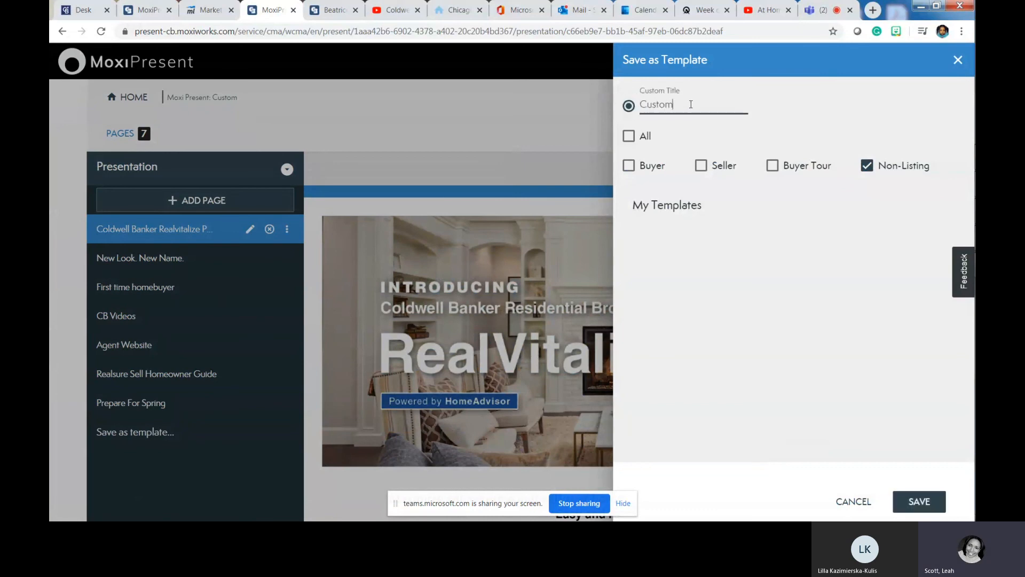
text( Prese)
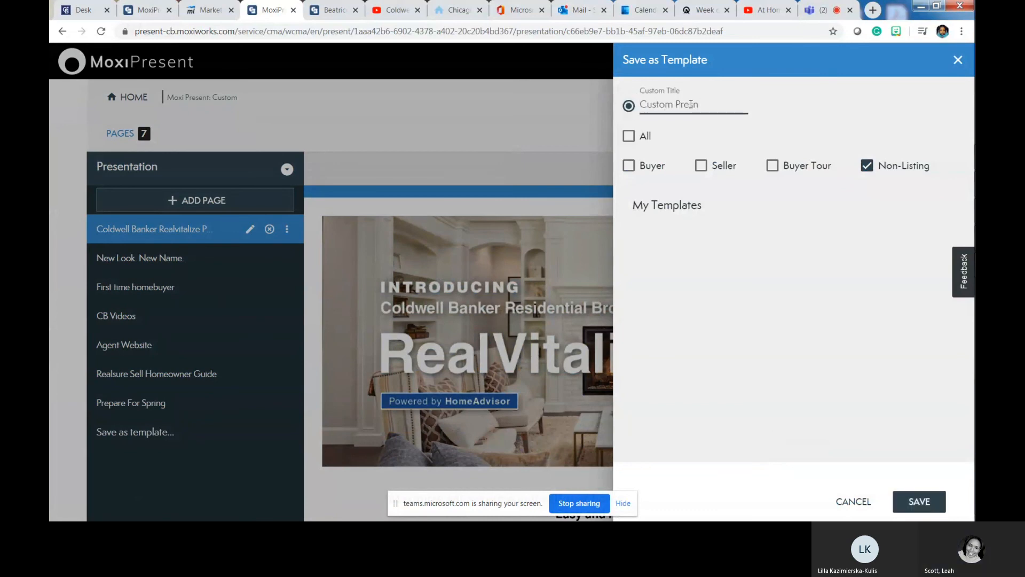
key(BackSpace)
key(BackSpace)
key(BackSpace)
key(BackSpace)
key(BackSpace)
key(BackSpace)
text(Moxi Pre)
click(917, 500)
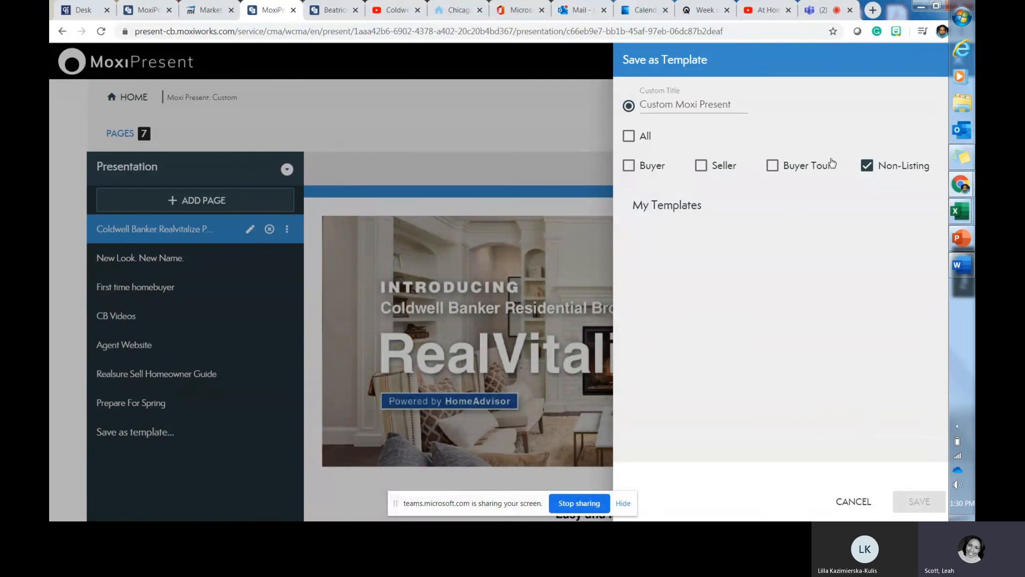
click(957, 60)
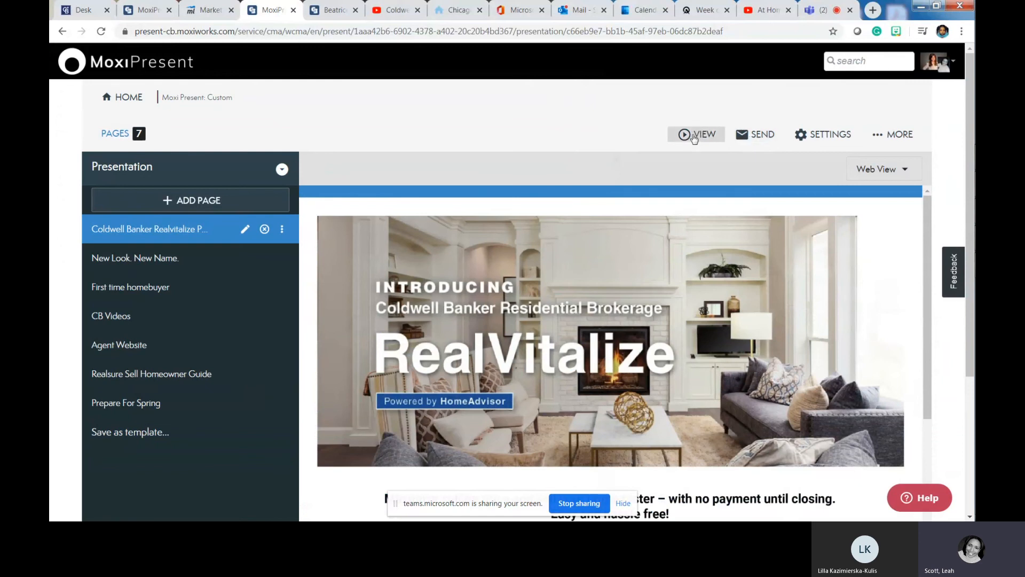
- Open the presentation as a Web view in a new tab and select its URL
click(693, 137)
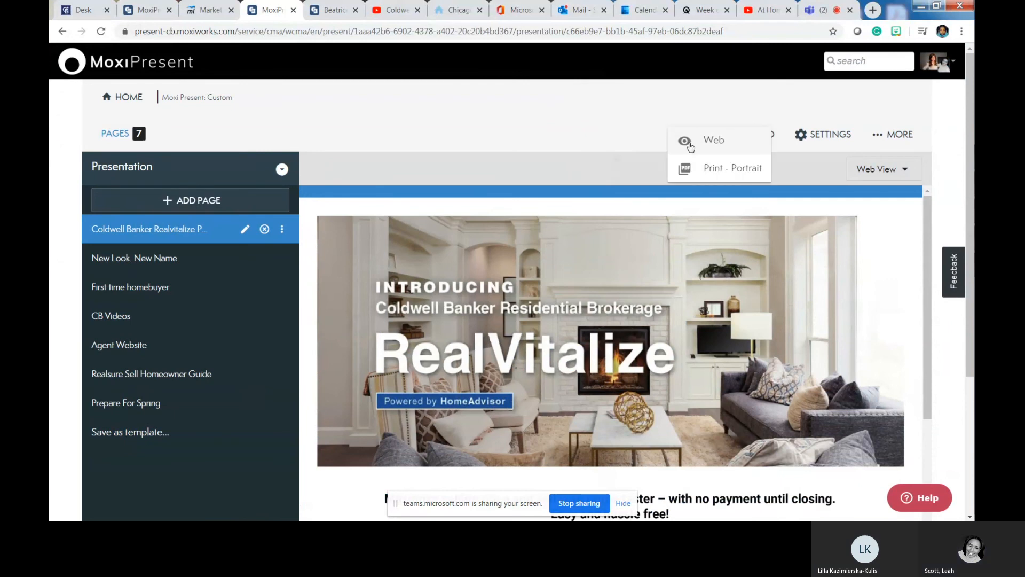
click(691, 142)
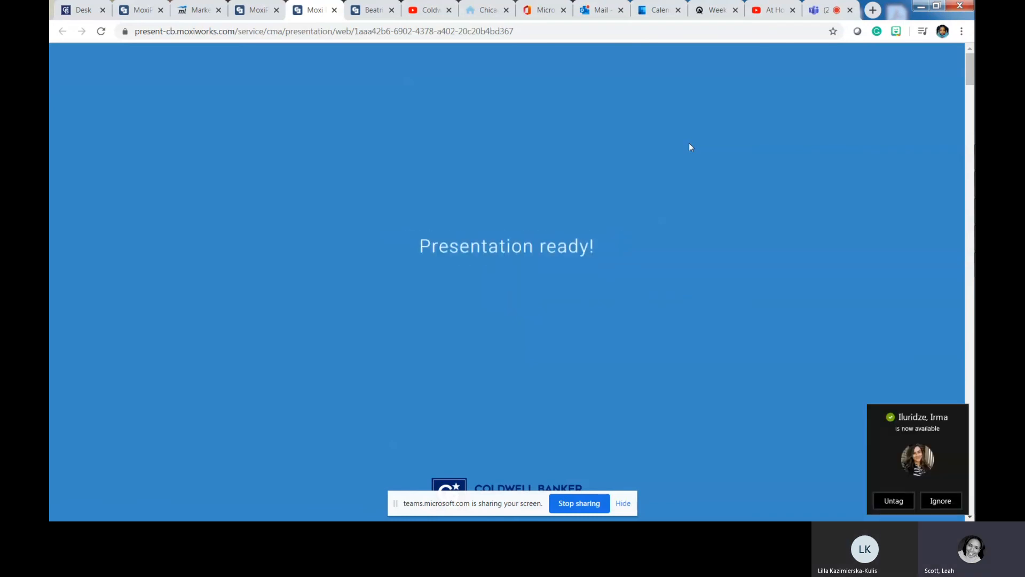
click(549, 36)
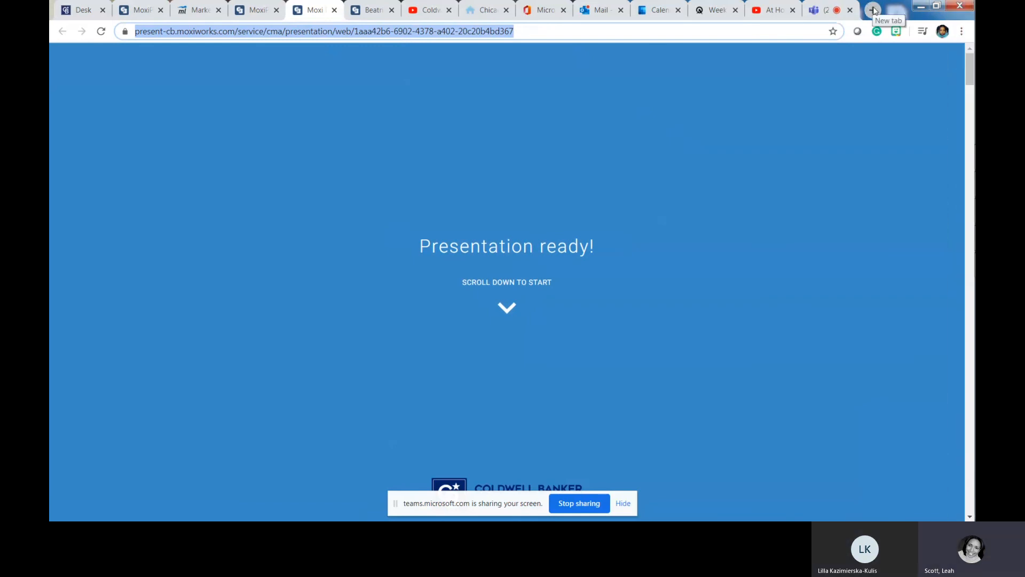
scroll(785, 266, down, 2)
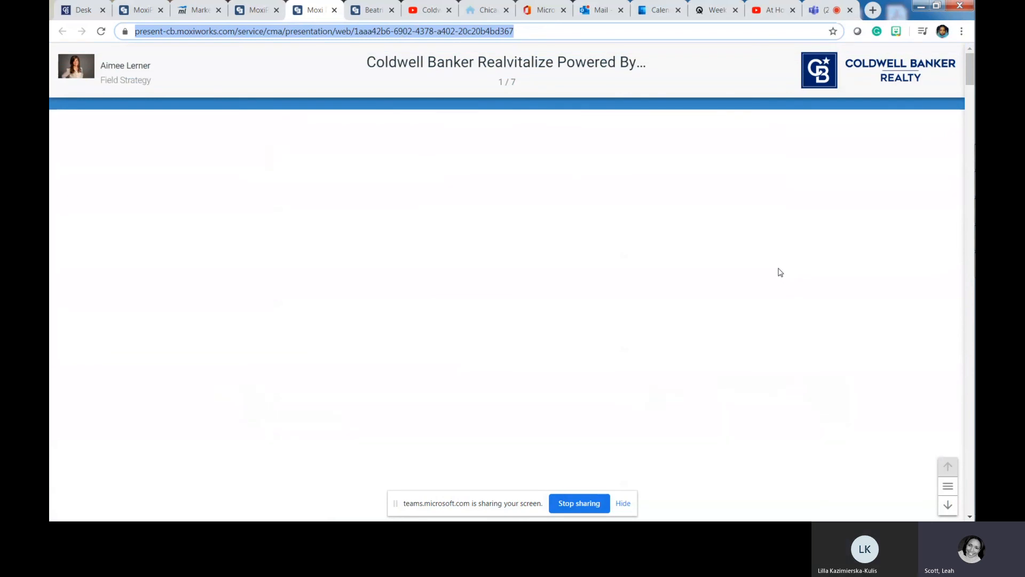
- Scroll the web presentation and advance to the First time homebuyer slide
scroll(779, 273, down, 6)
scroll(779, 272, down, 3)
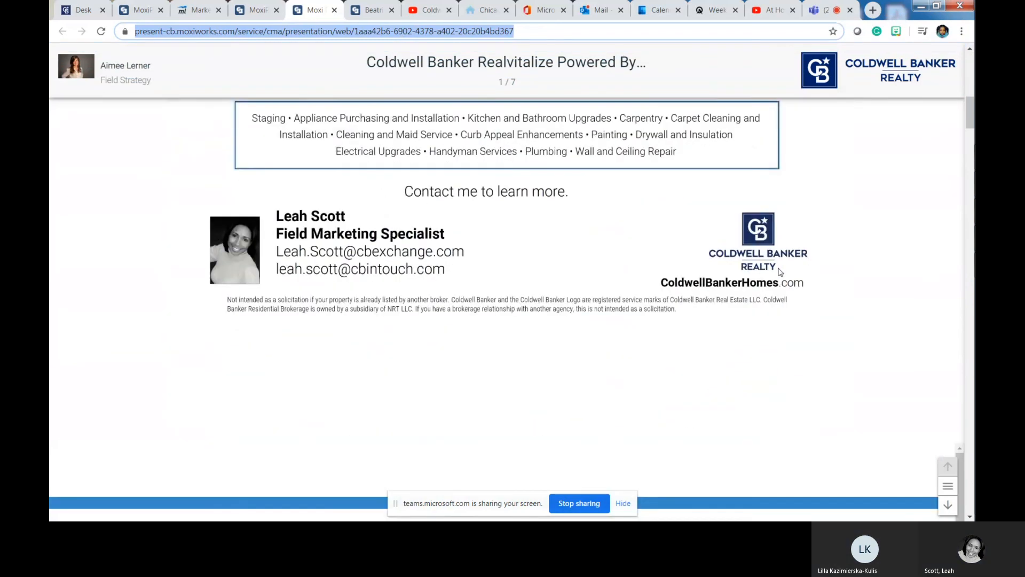
scroll(780, 272, down, 5)
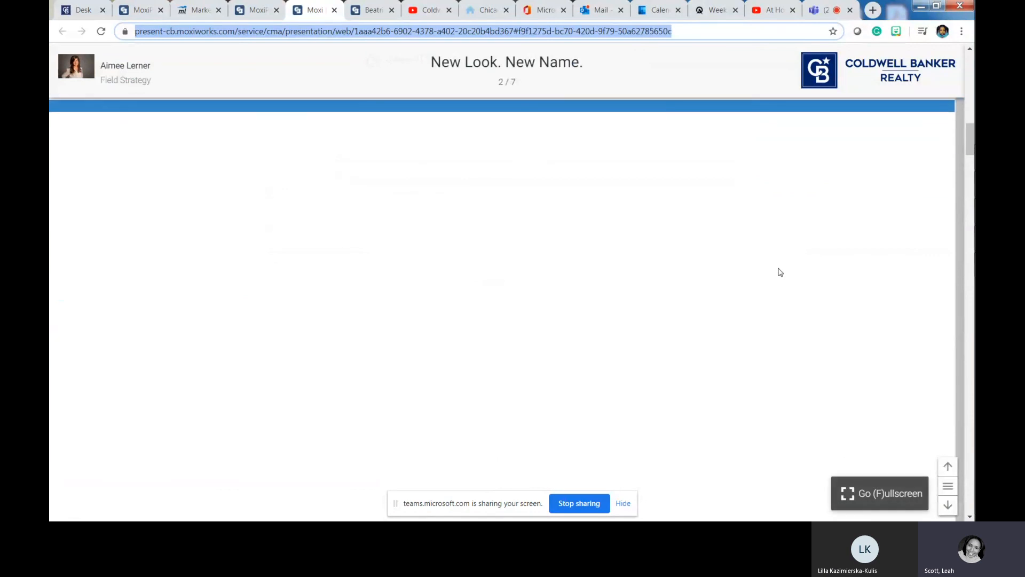
scroll(659, 272, up, 3)
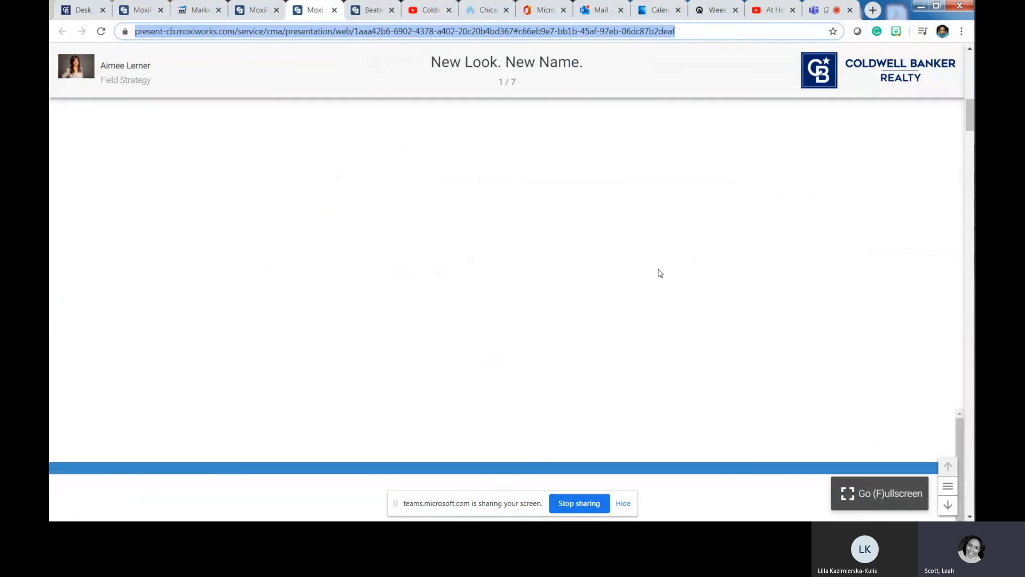
scroll(658, 272, down, 5)
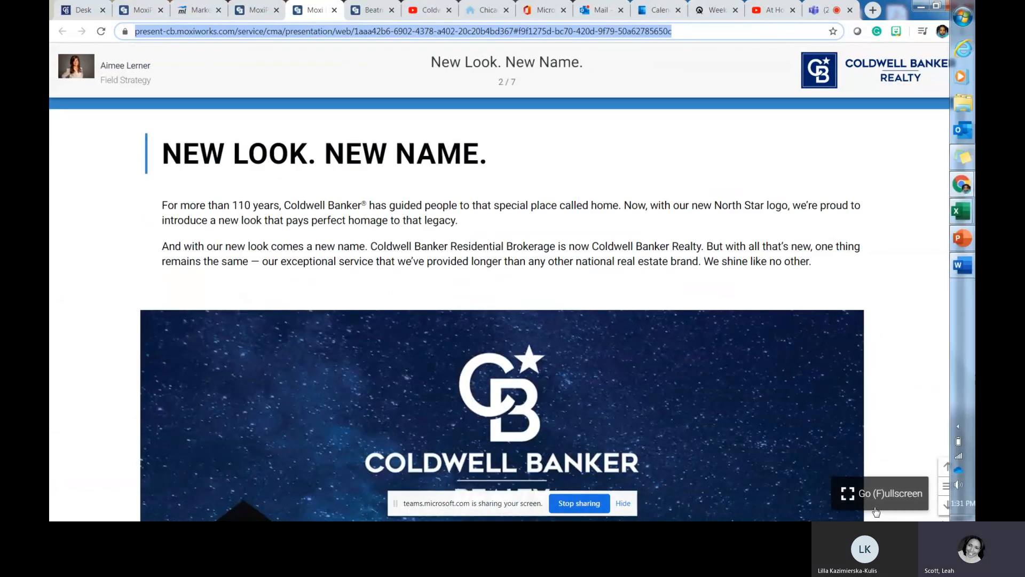
click(947, 508)
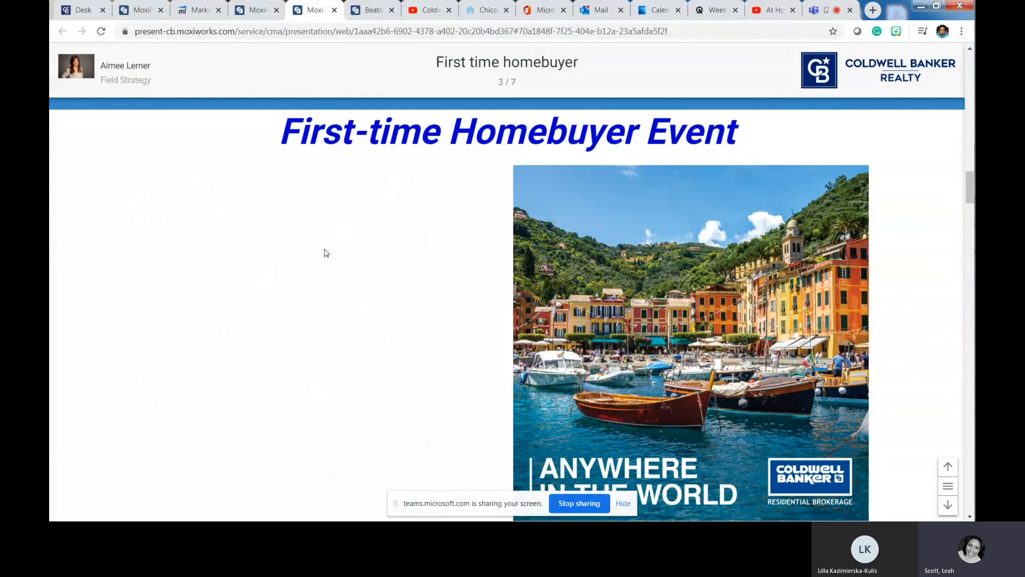
- Scroll that slide and advance to slide 4 of 7, CB Videos
scroll(393, 394, up, 1)
scroll(392, 393, down, 2)
scroll(392, 394, up, 3)
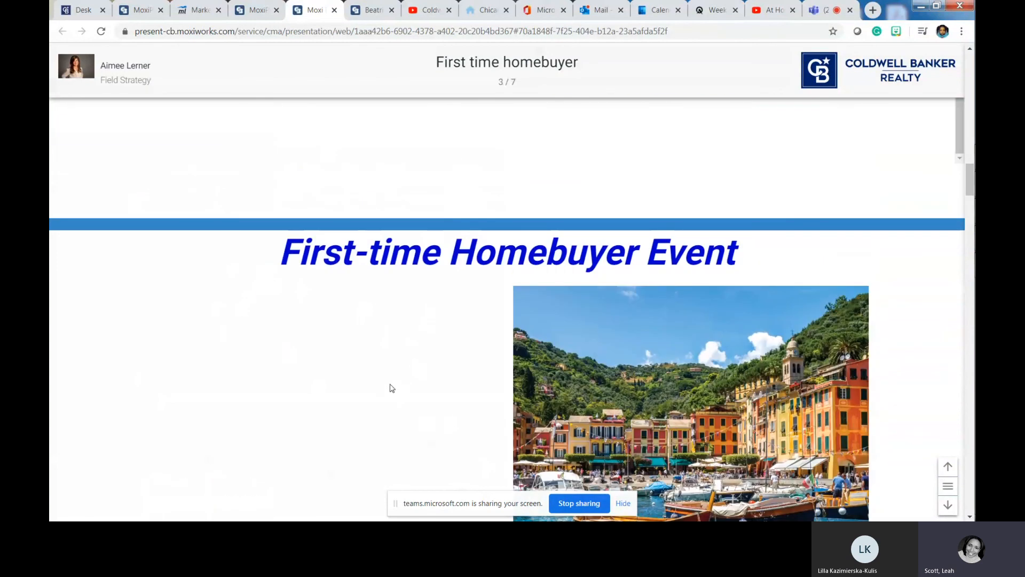
scroll(392, 388, down, 1)
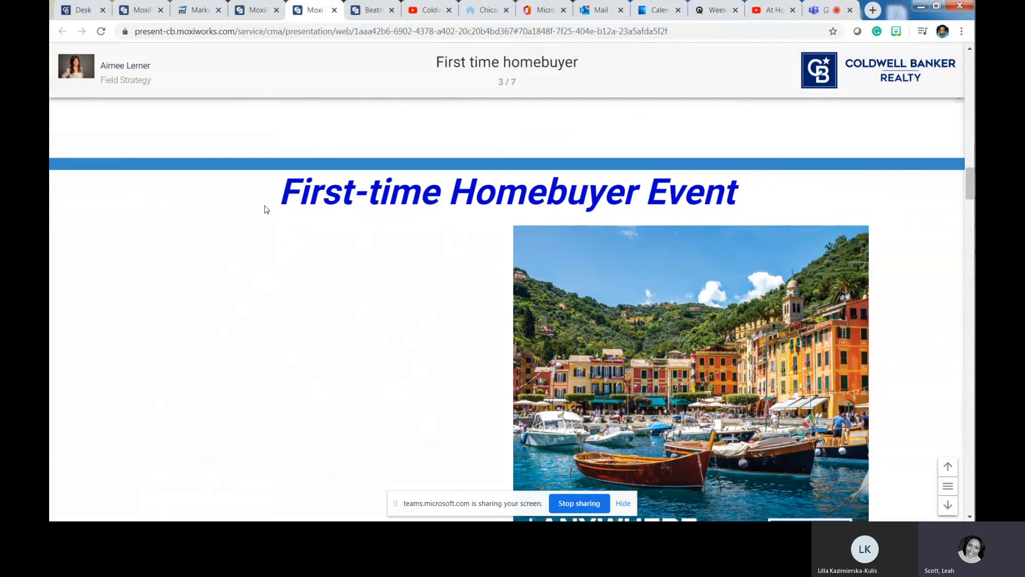
scroll(437, 259, down, 2)
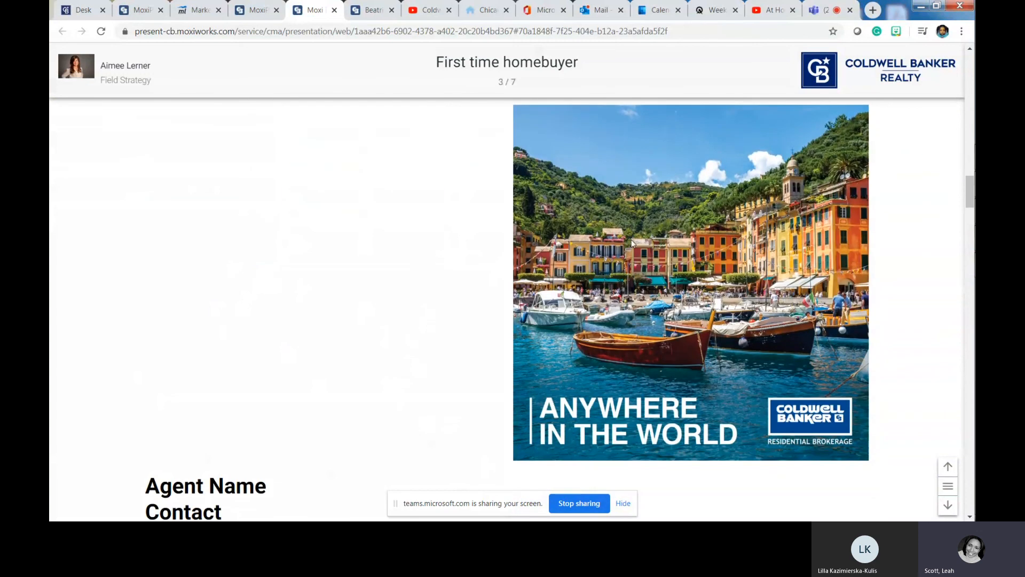
scroll(212, 256, down, 1)
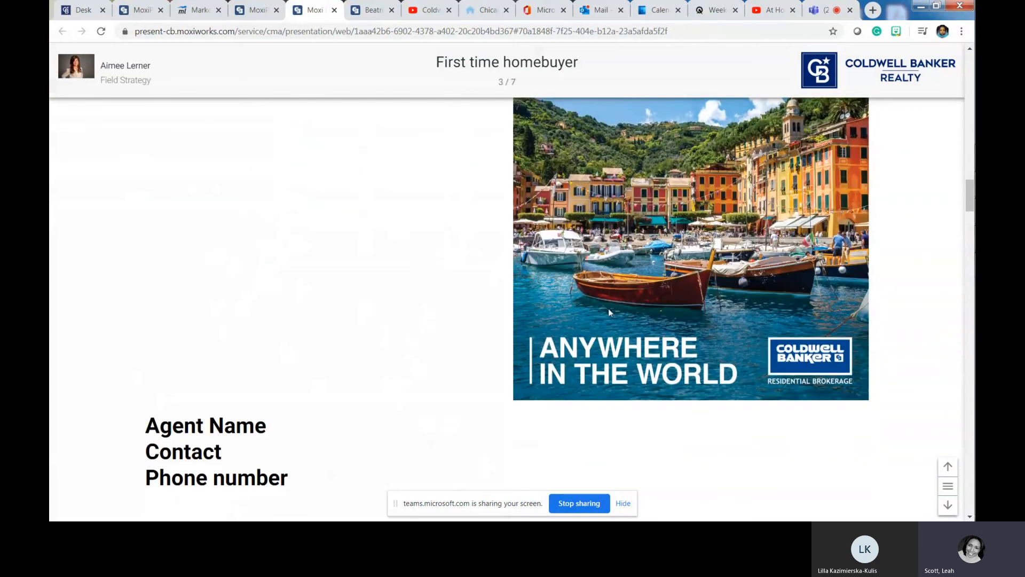
scroll(608, 310, down, 1)
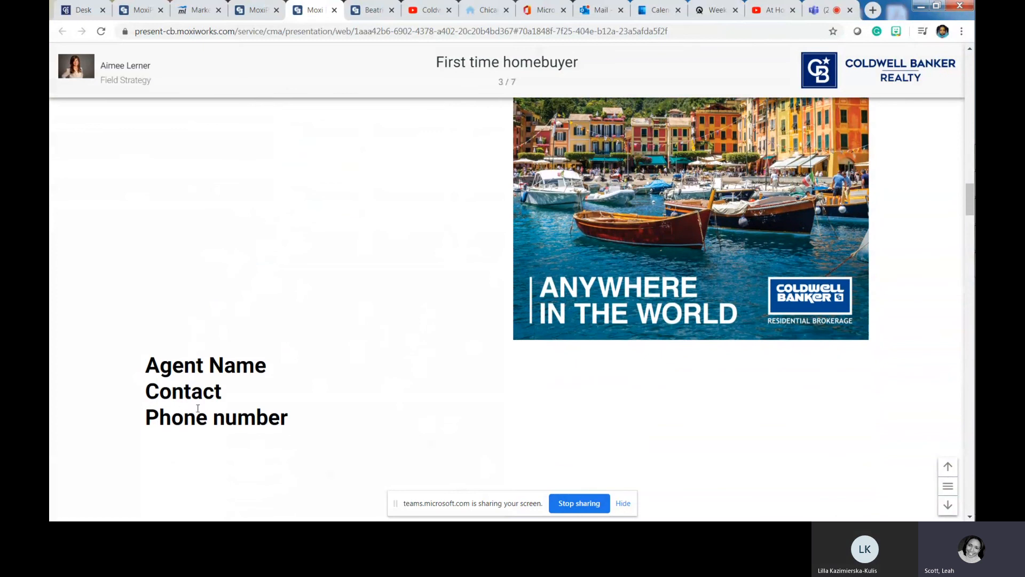
scroll(225, 409, up, 5)
scroll(300, 414, down, 5)
click(948, 505)
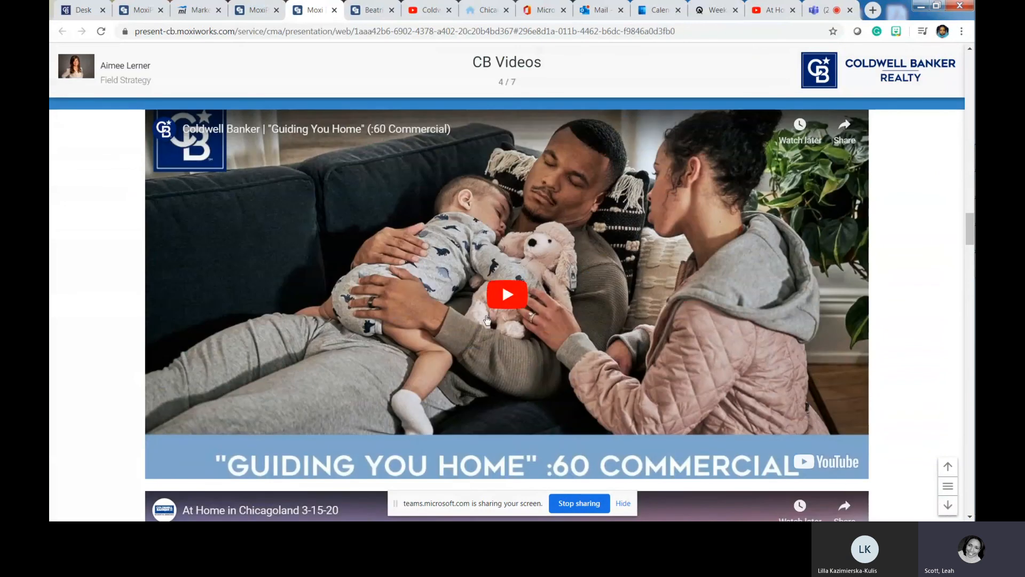
- Play the Guiding You Home commercial and At Home in Chicagoland video, then pause the introduction
click(506, 294)
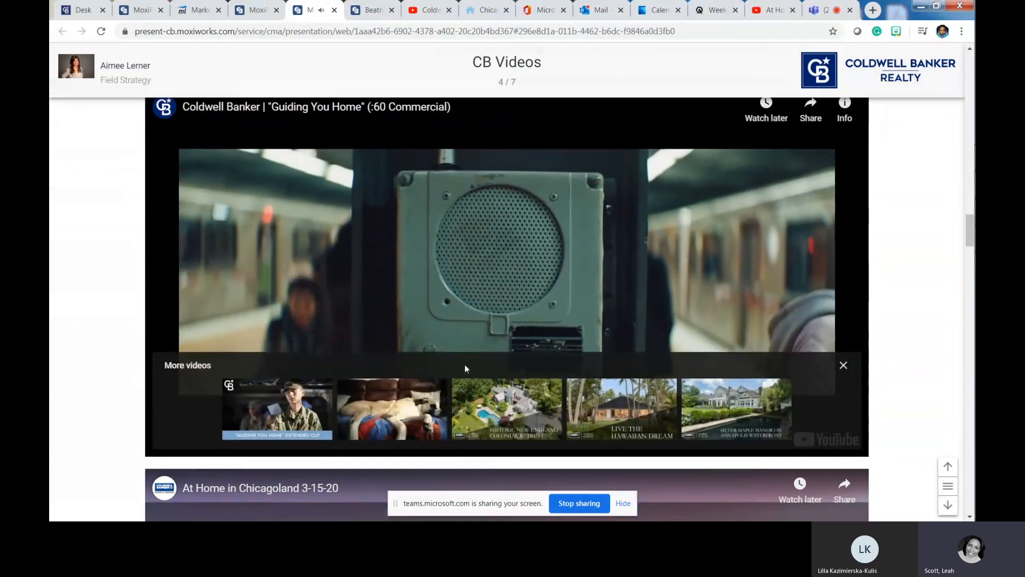
scroll(465, 367, down, 5)
scroll(466, 368, down, 4)
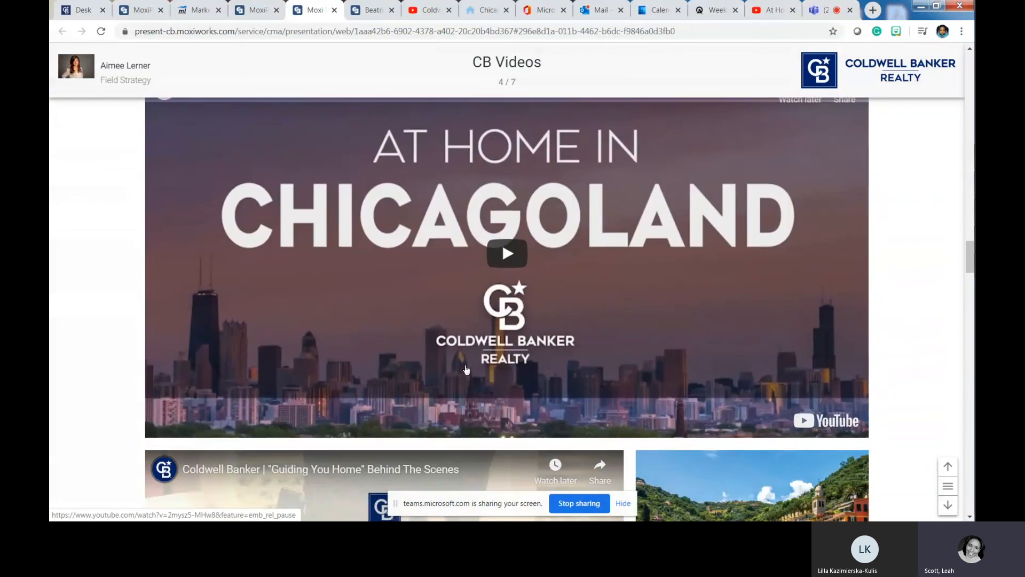
click(498, 260)
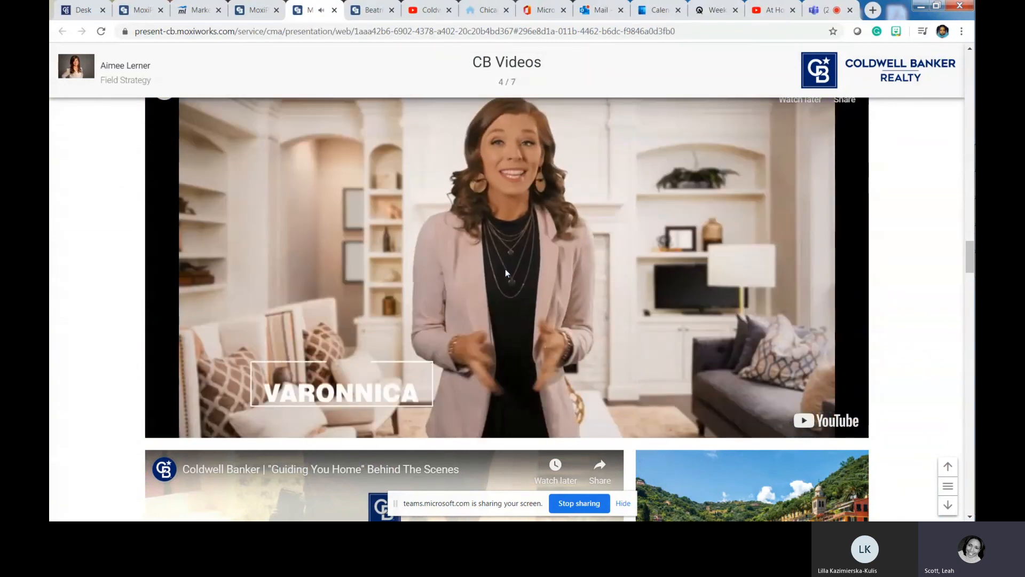
click(505, 268)
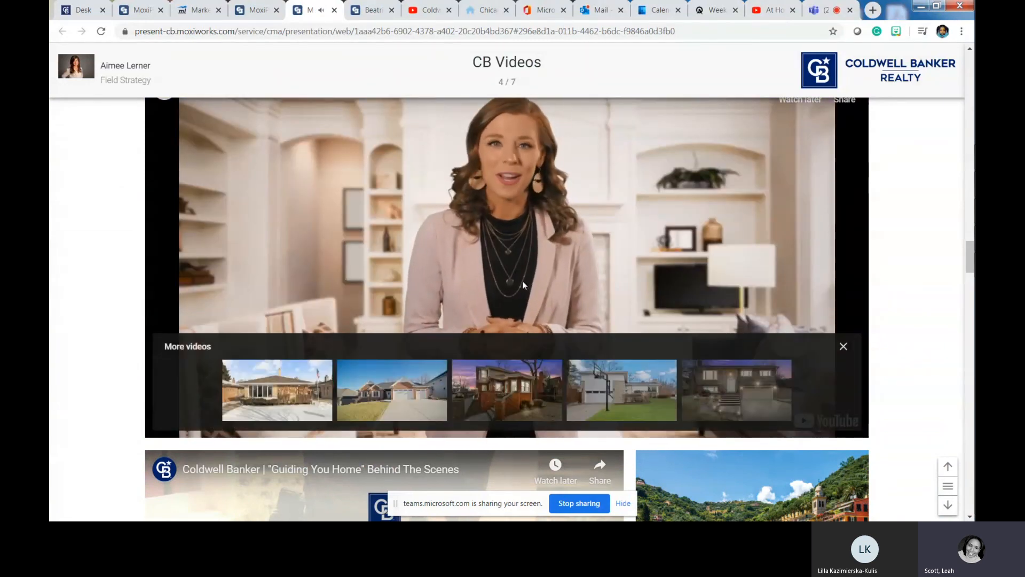
- Play and pause the Guiding You Home video, then scroll on to slide 5, Agent Website
scroll(566, 318, down, 3)
scroll(568, 322, down, 3)
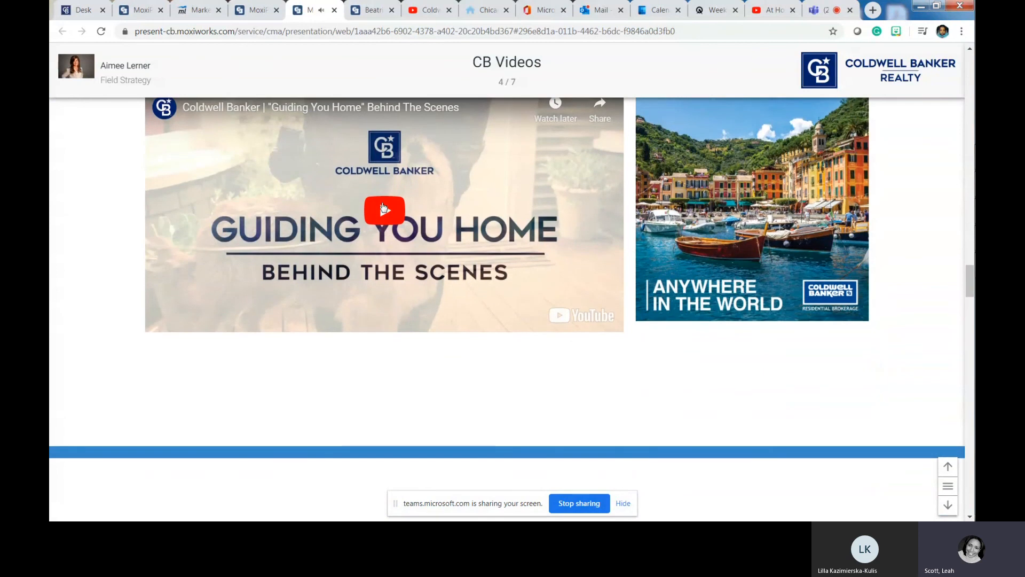
click(383, 209)
scroll(380, 337, up, 2)
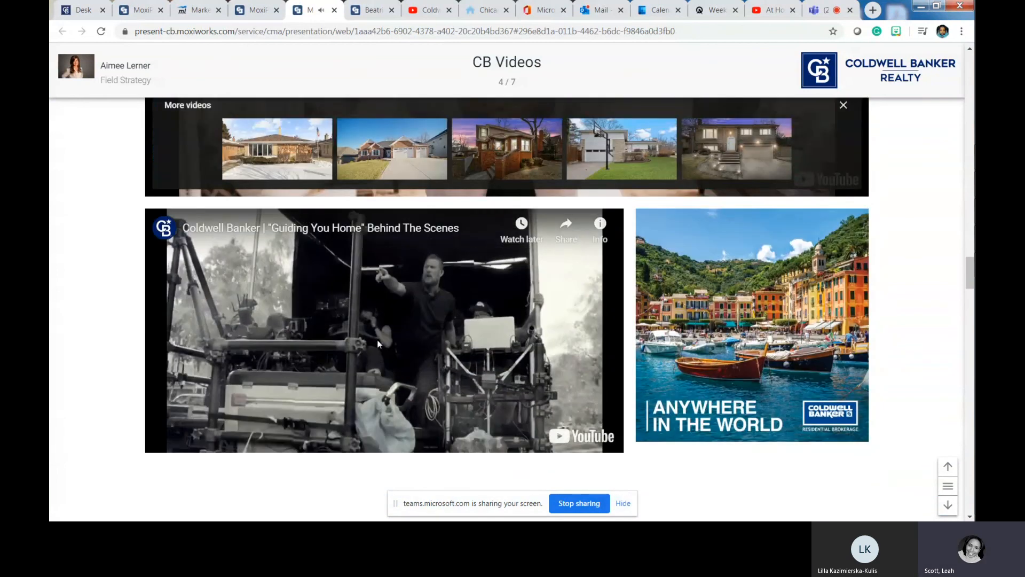
click(379, 337)
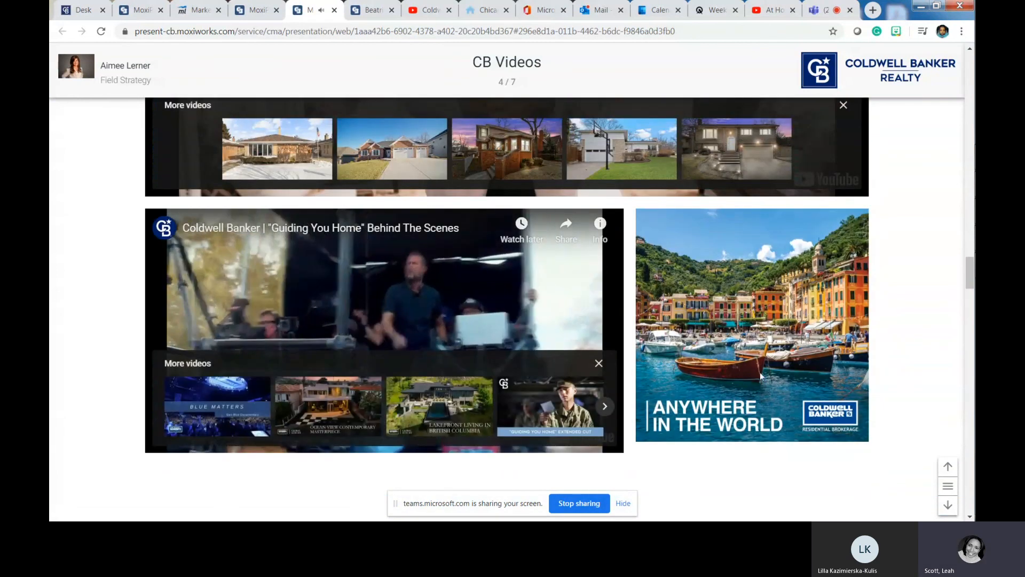
scroll(754, 371, down, 3)
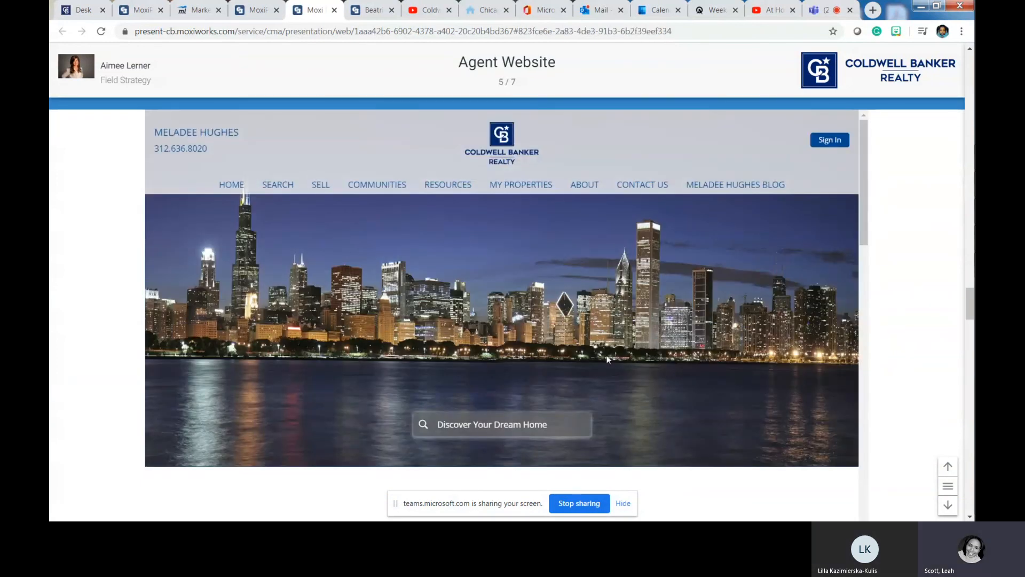
- Scroll the Agent Website slide and open the embedded site's home search page
scroll(607, 357, down, 5)
scroll(607, 359, down, 15)
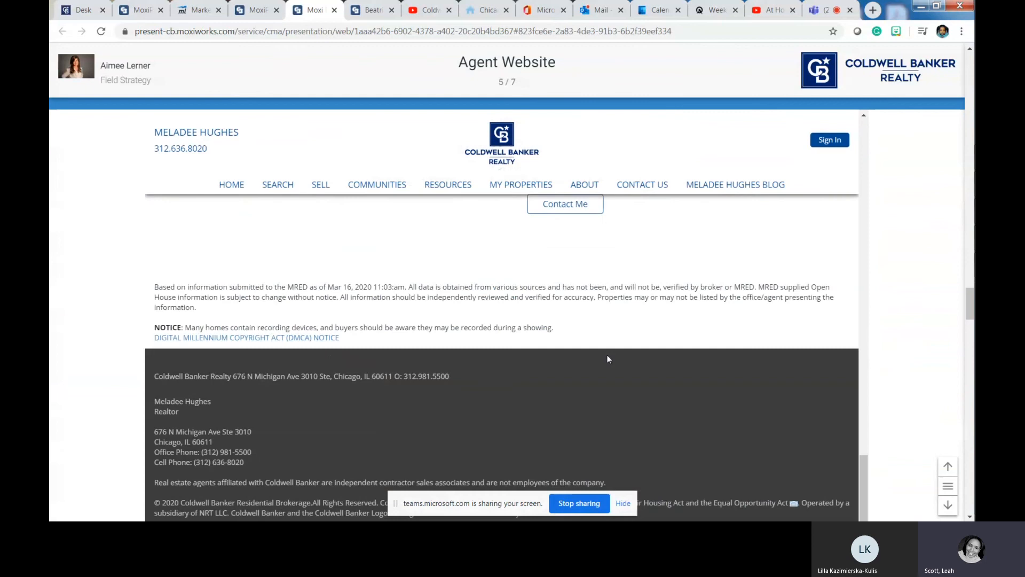
scroll(607, 355, up, 20)
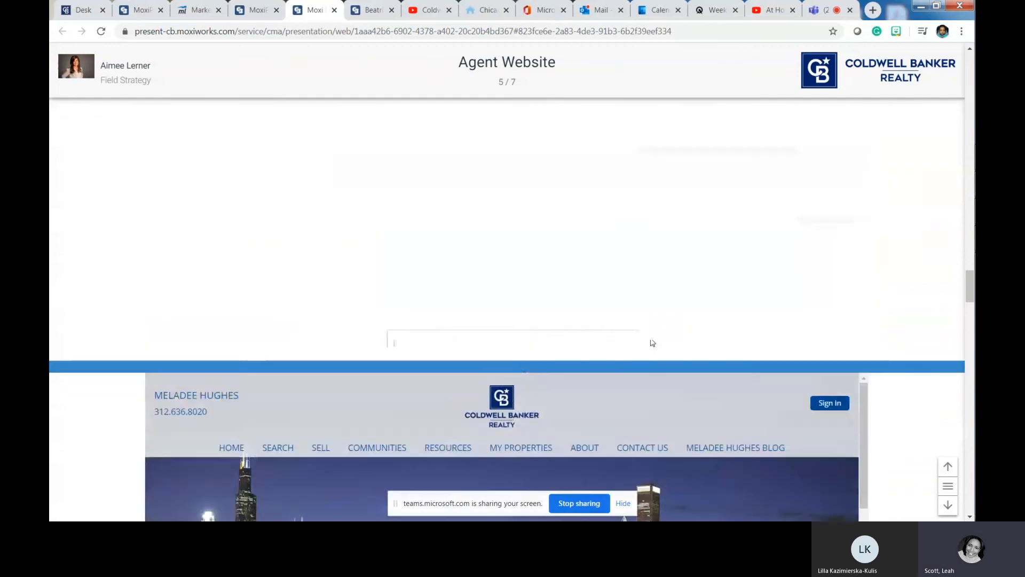
scroll(642, 332, down, 3)
scroll(643, 332, down, 3)
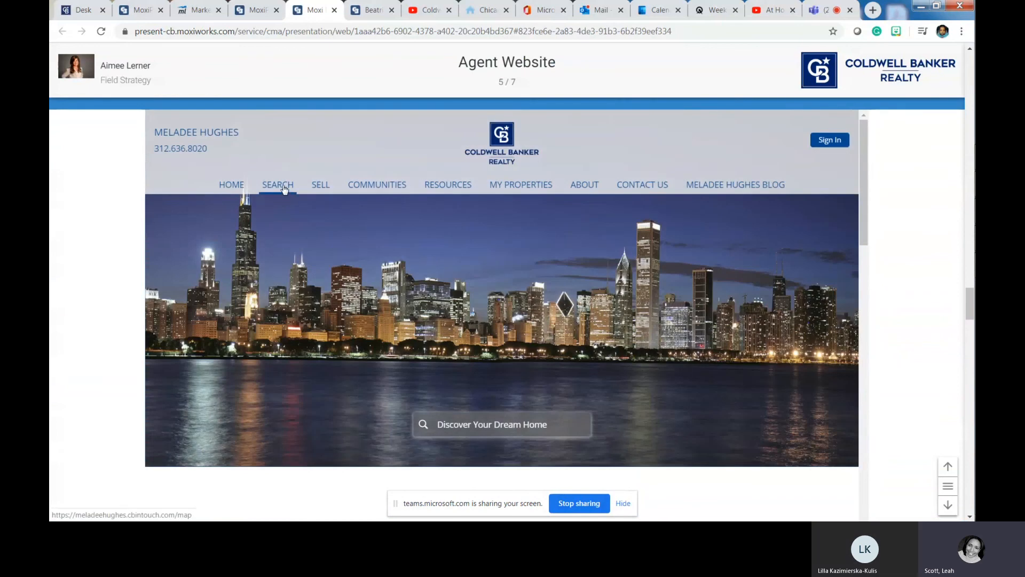
click(284, 188)
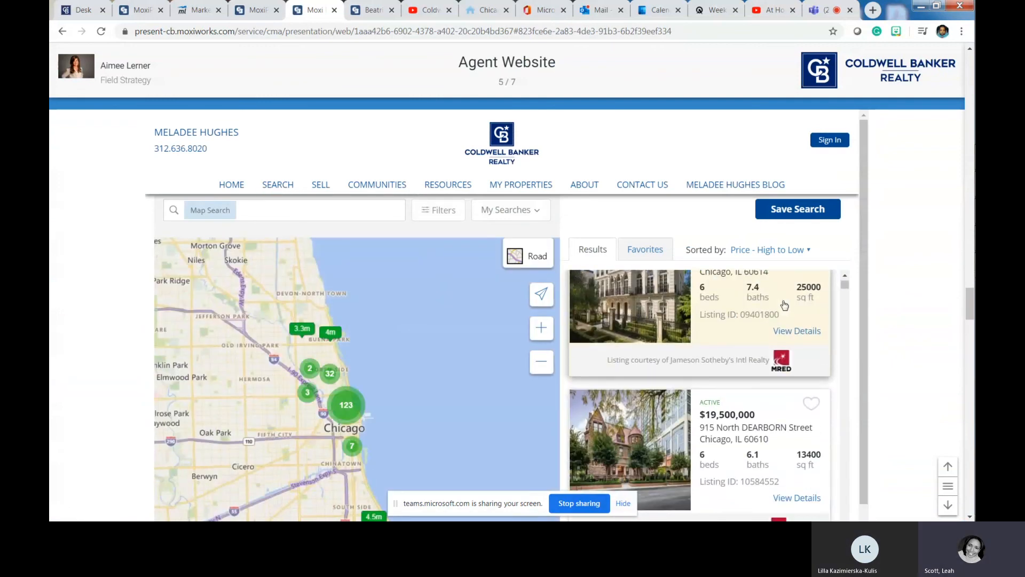
- Search the map for Chicago, IL (Cook) with a maximum price of $275K
scroll(777, 311, down, 5)
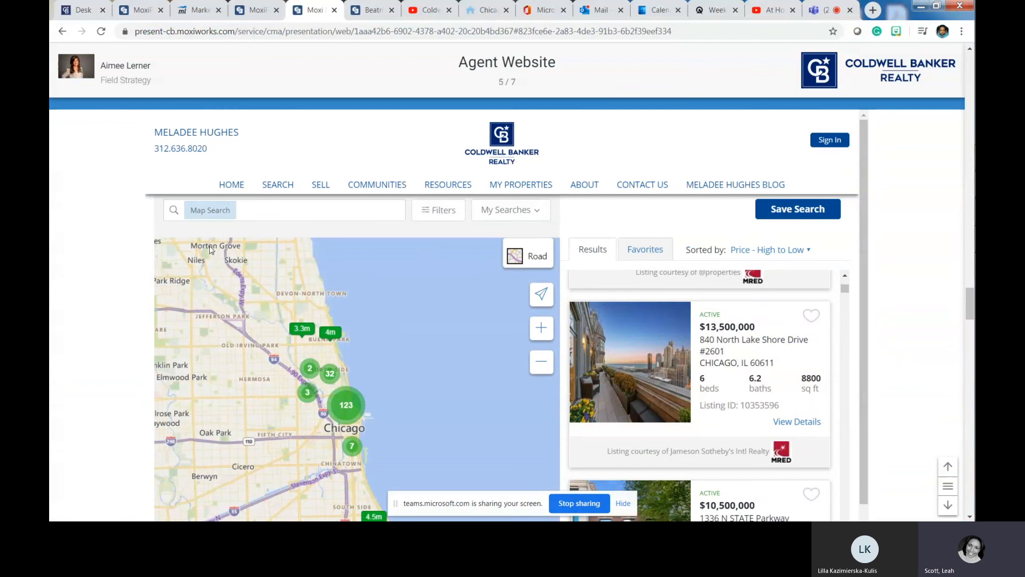
click(262, 212)
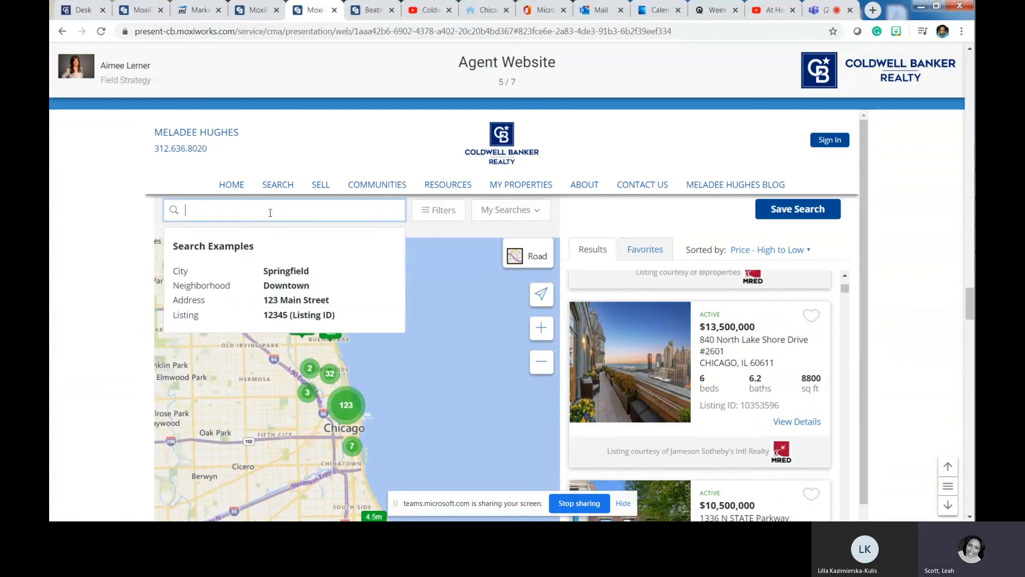
text(chicago)
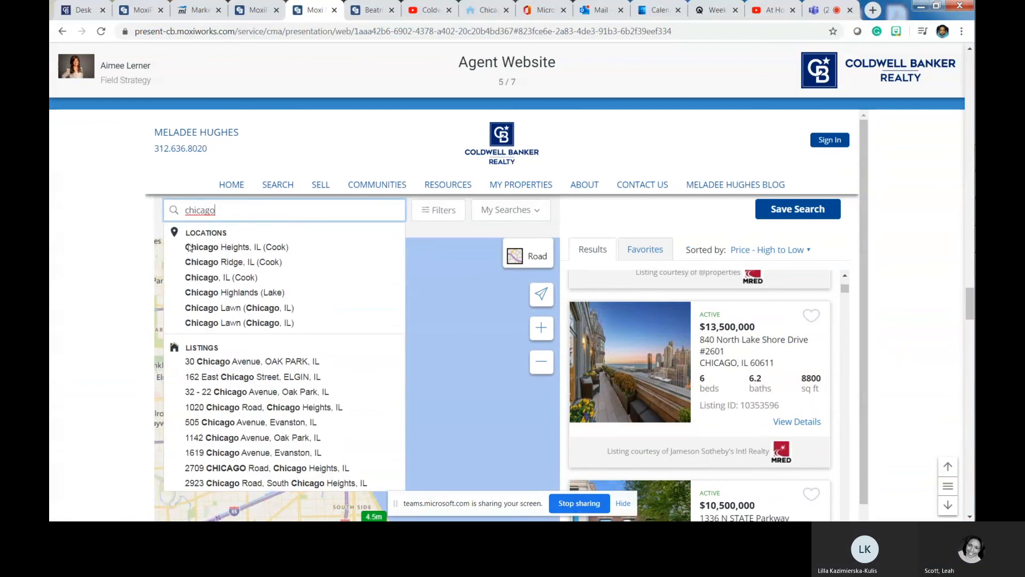
click(194, 277)
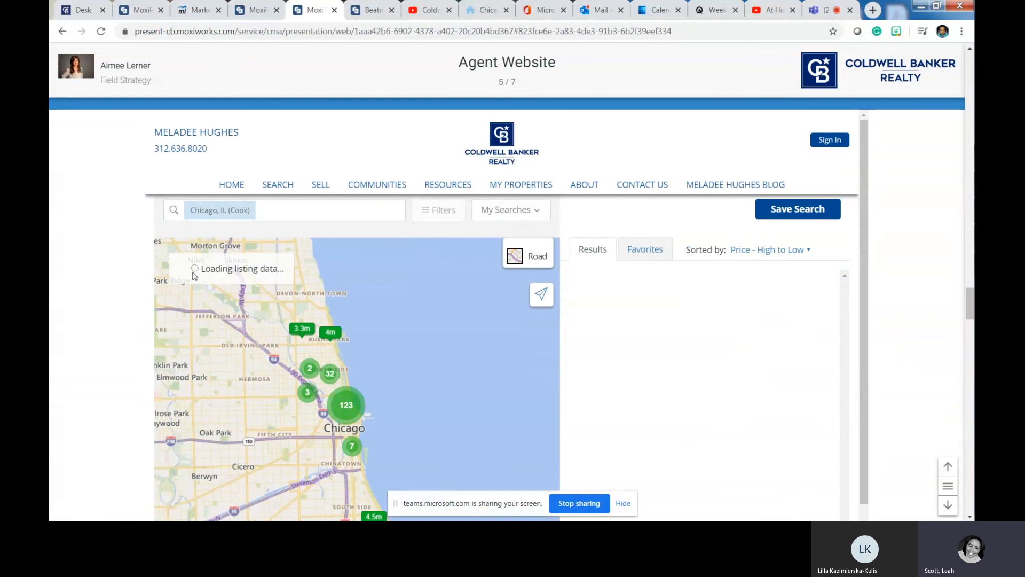
click(450, 212)
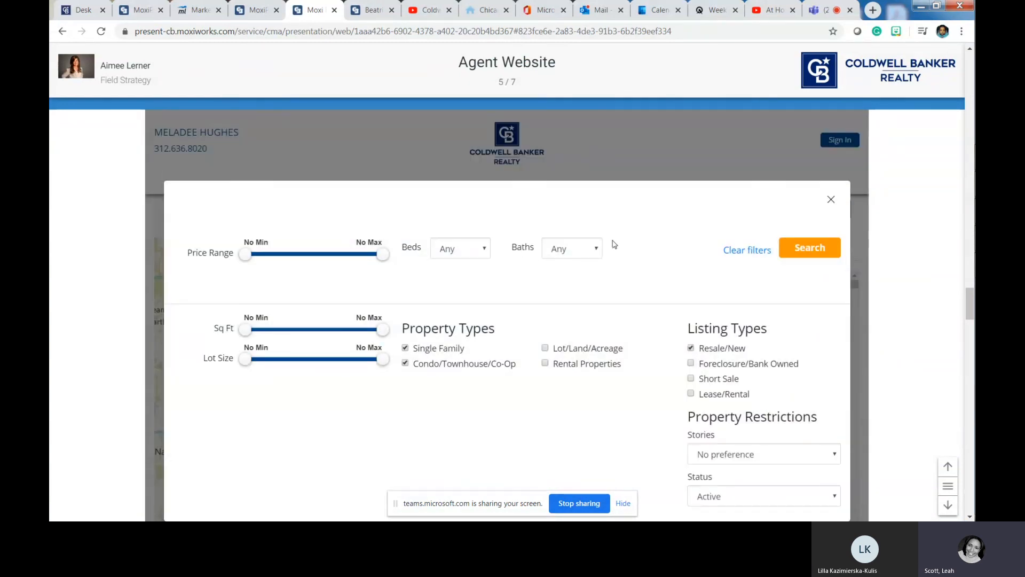
drag(381, 256, 283, 243)
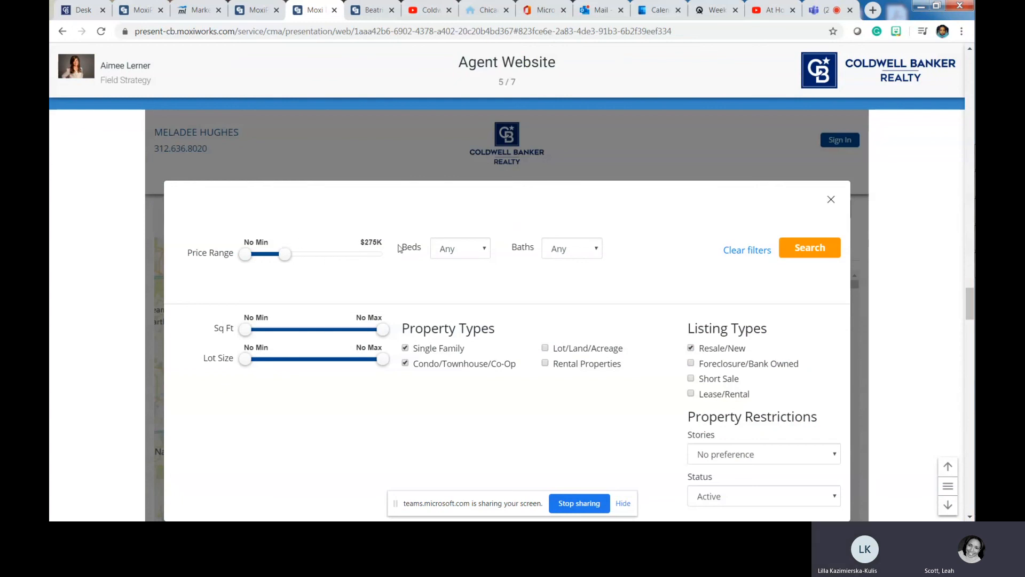
click(789, 248)
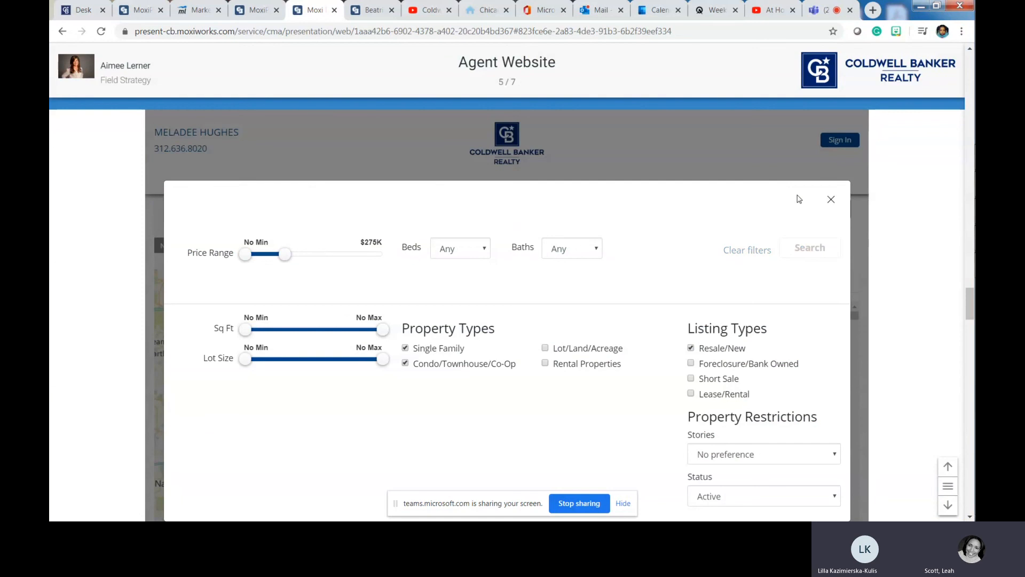
scroll(770, 294, down, 1)
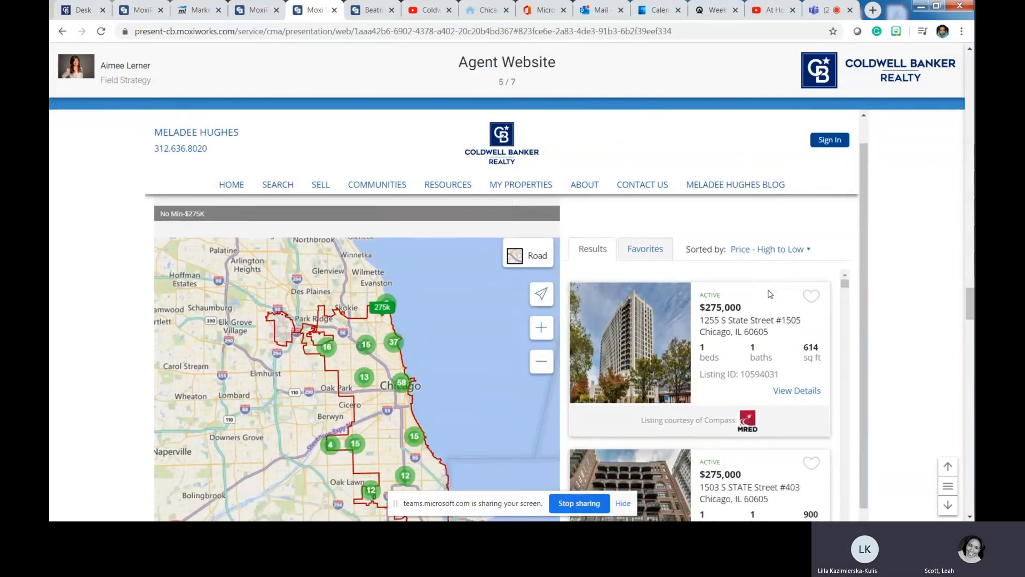
scroll(769, 294, down, 10)
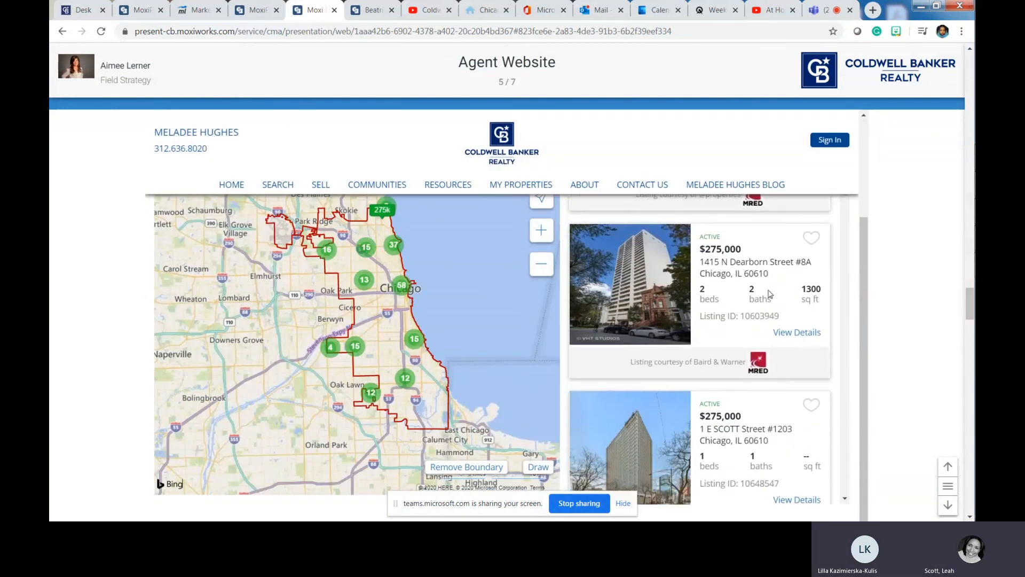
scroll(769, 294, down, 10)
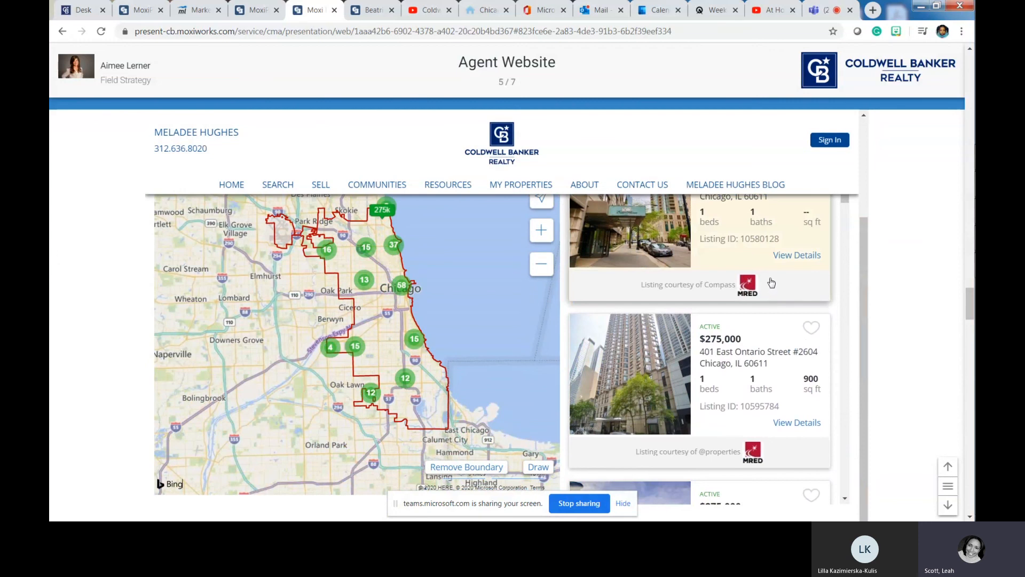
scroll(770, 282, down, 5)
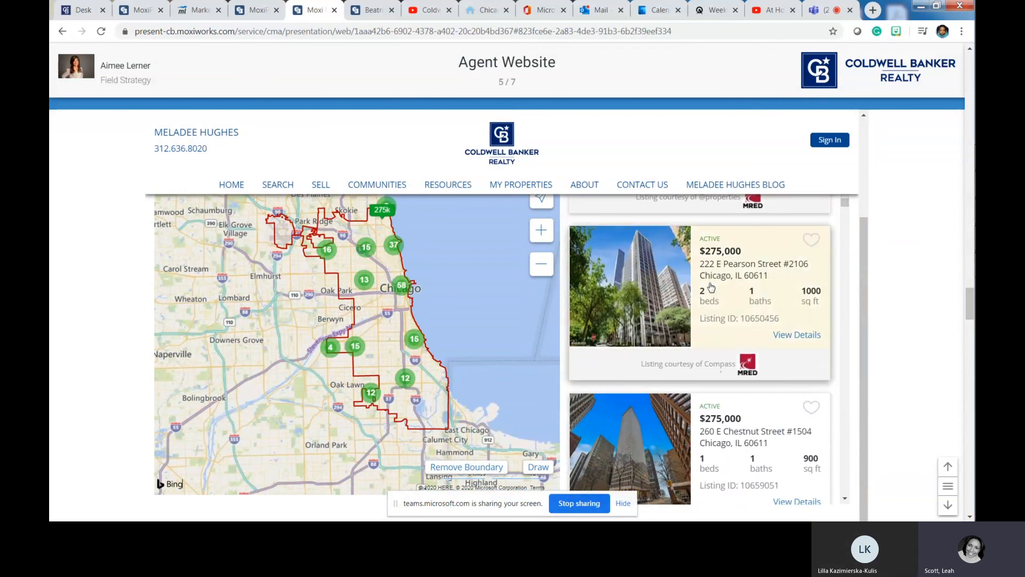
click(646, 282)
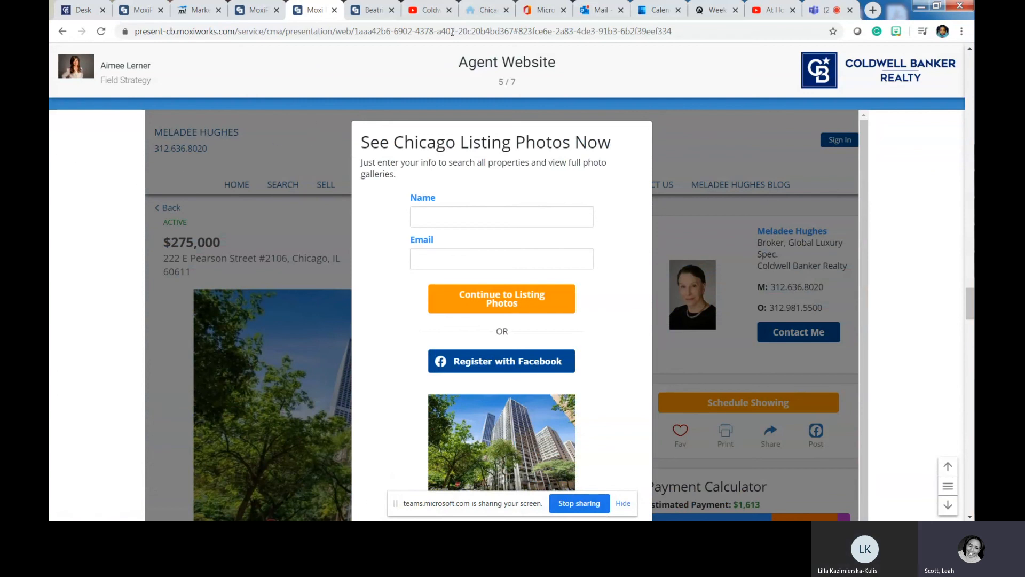
click(482, 11)
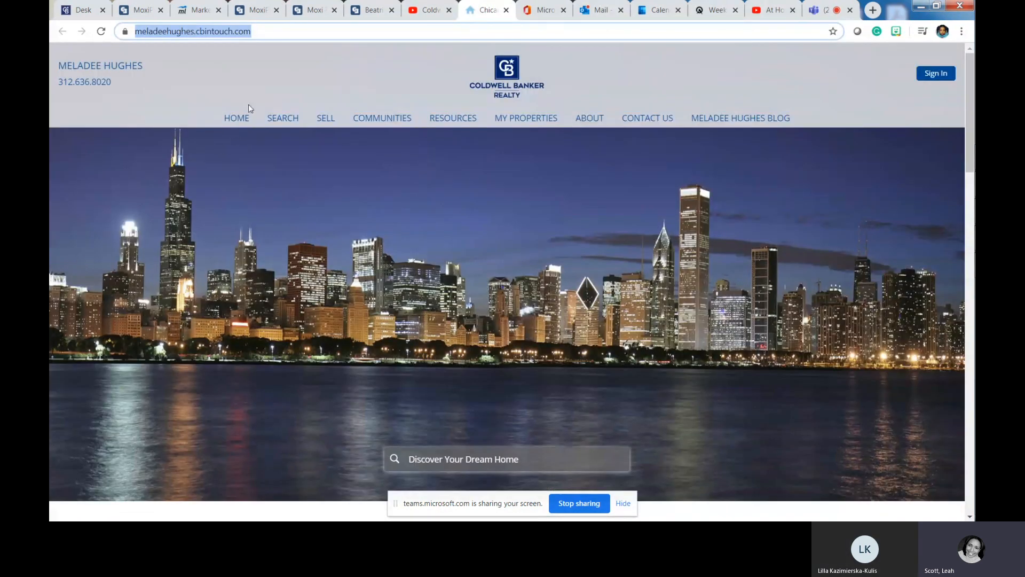
- Copy the web address of the agent site's map search page
click(278, 120)
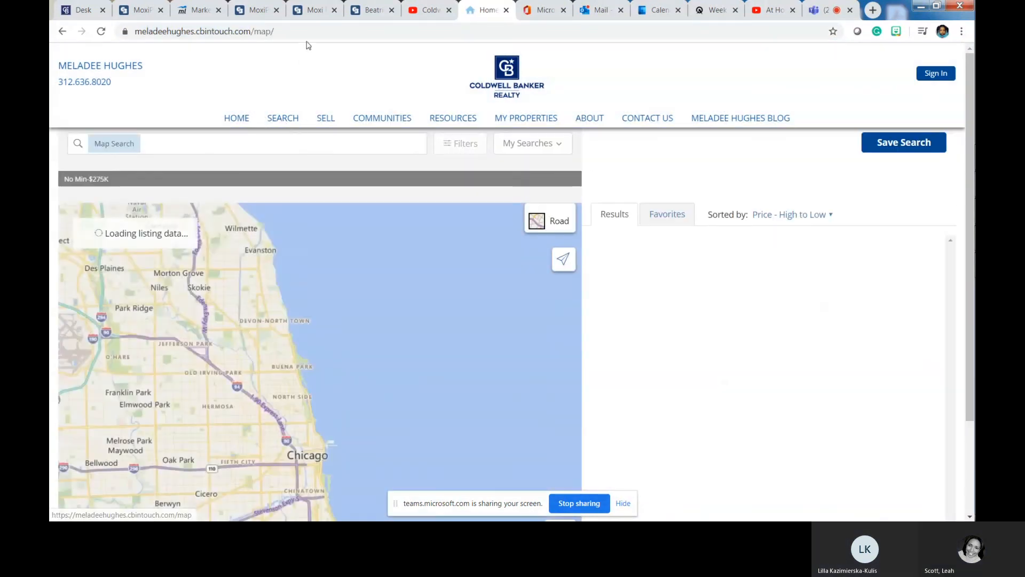
click(203, 32)
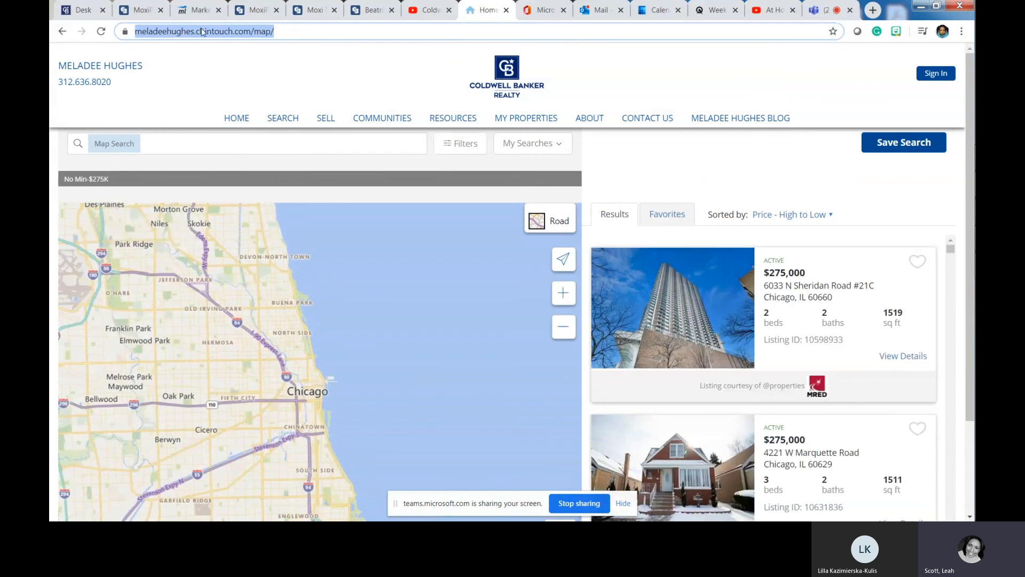
right_click(203, 32)
click(216, 72)
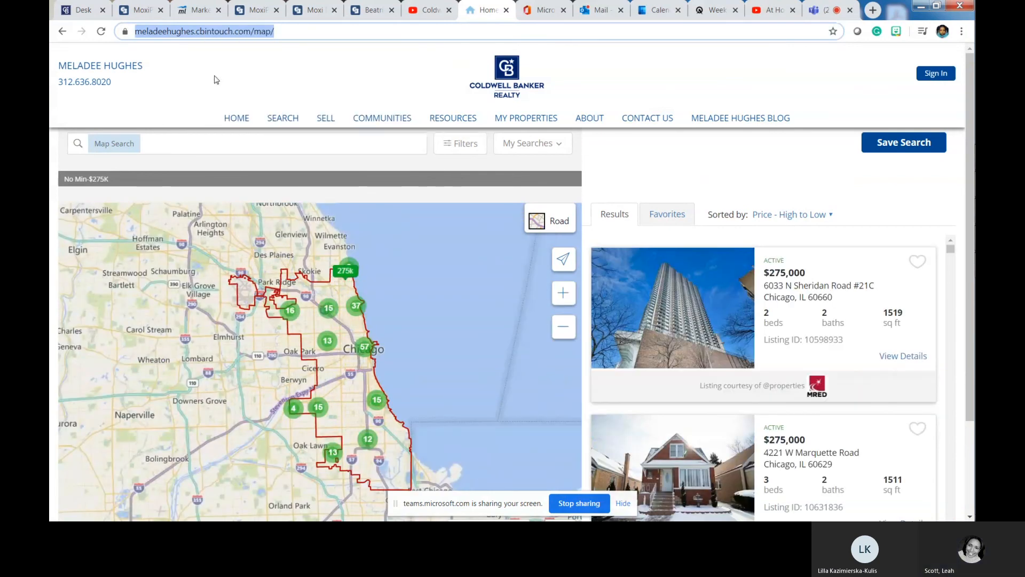
- Back in Moxi Present, create a new blank page with the single full-page layout
click(266, 15)
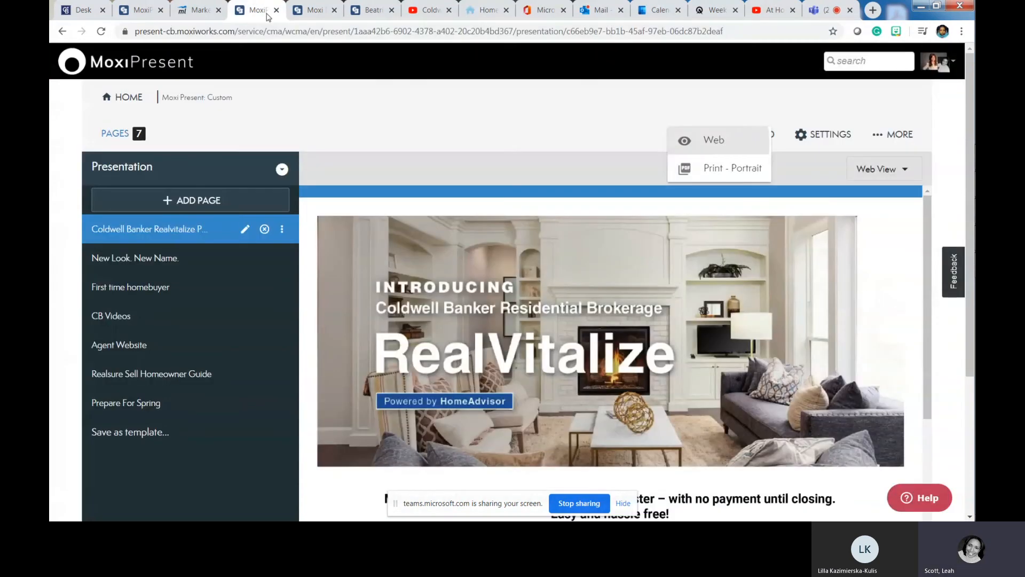
click(171, 201)
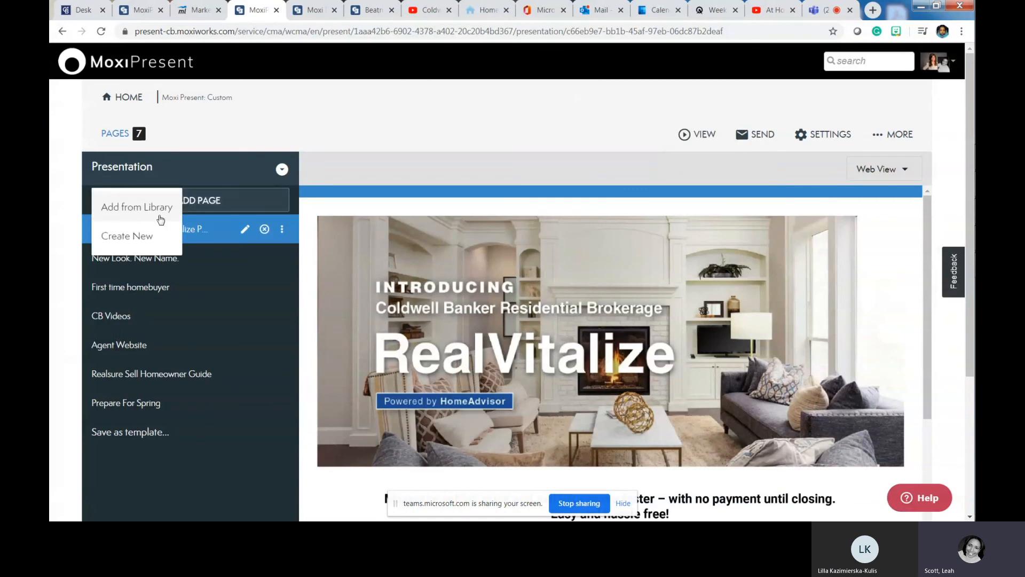
click(118, 236)
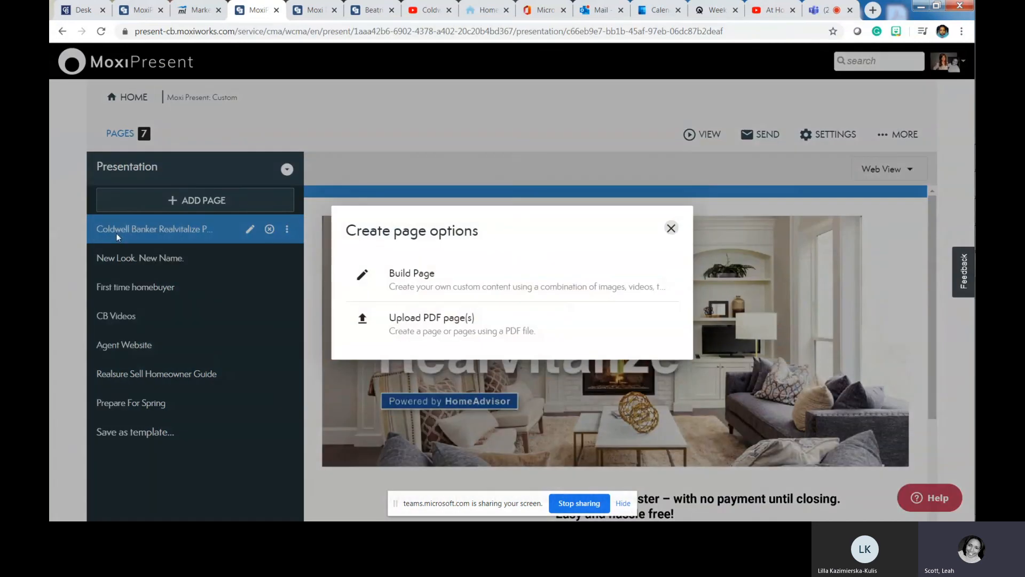
click(426, 275)
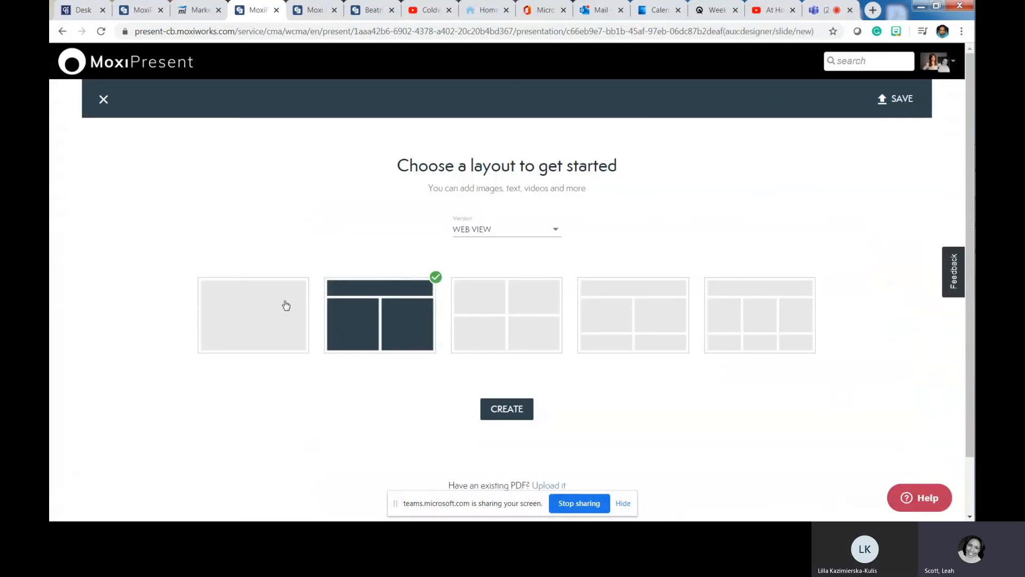
click(286, 305)
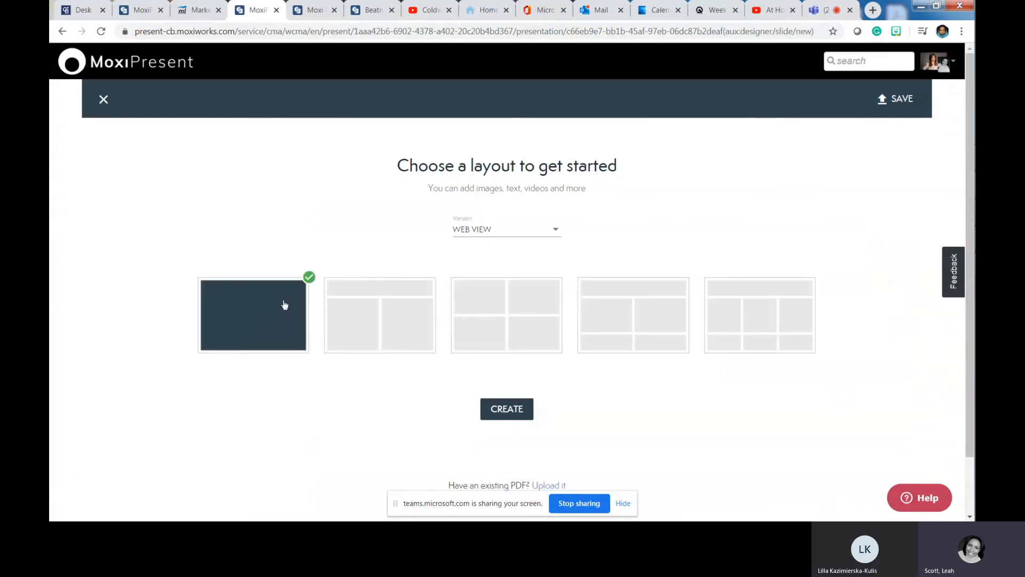
click(506, 409)
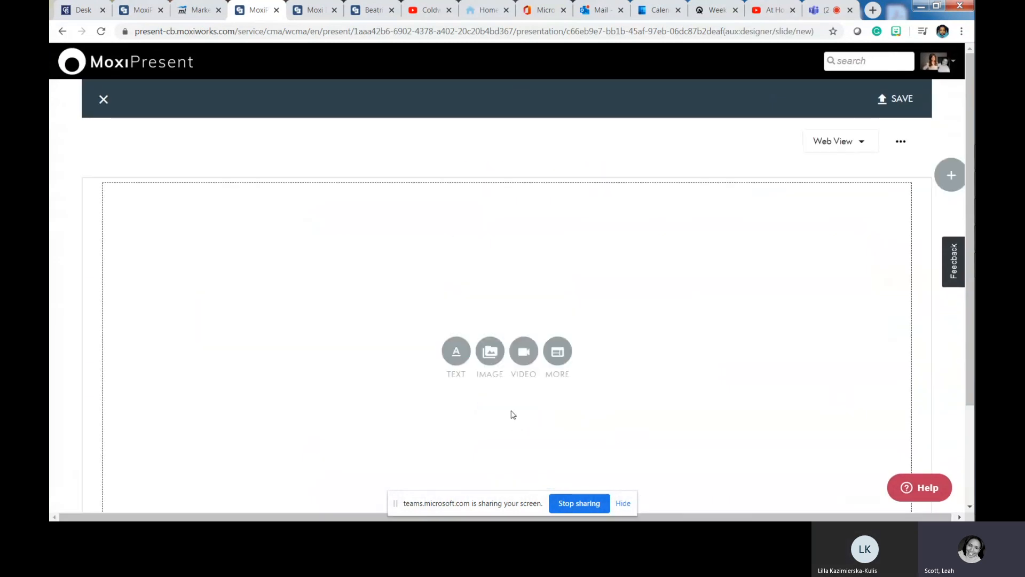
- Insert the map search URL as an iframe, 100% wide, 800 high, middle-aligned, then save
click(568, 340)
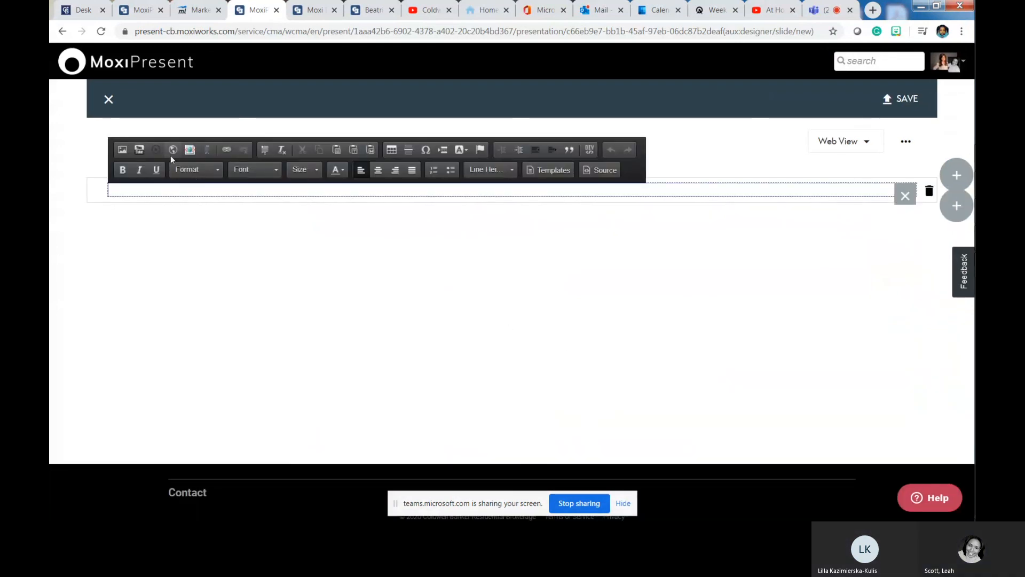
click(174, 151)
right_click(486, 230)
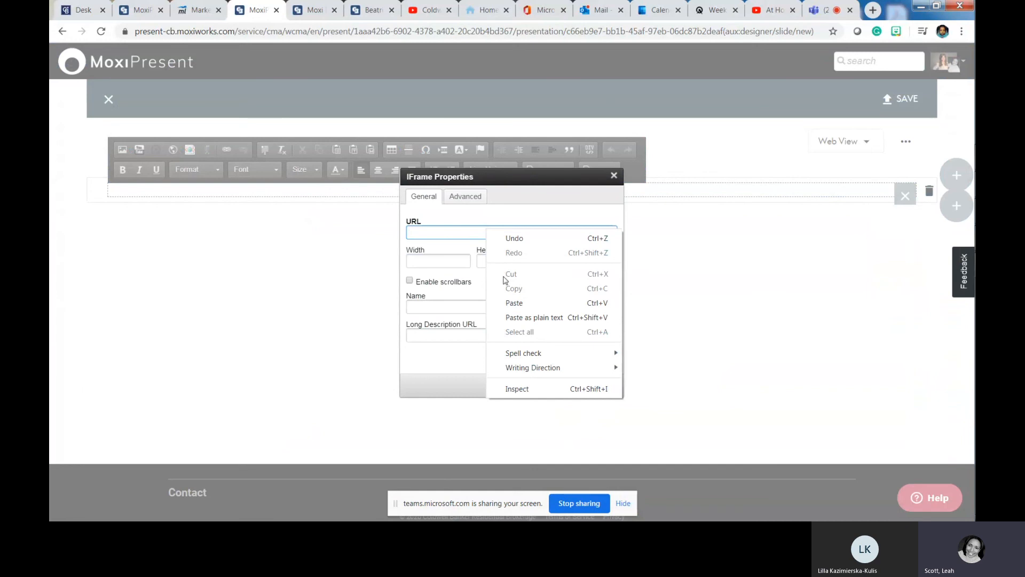
click(514, 303)
click(442, 260)
text(100%)
key(Tab)
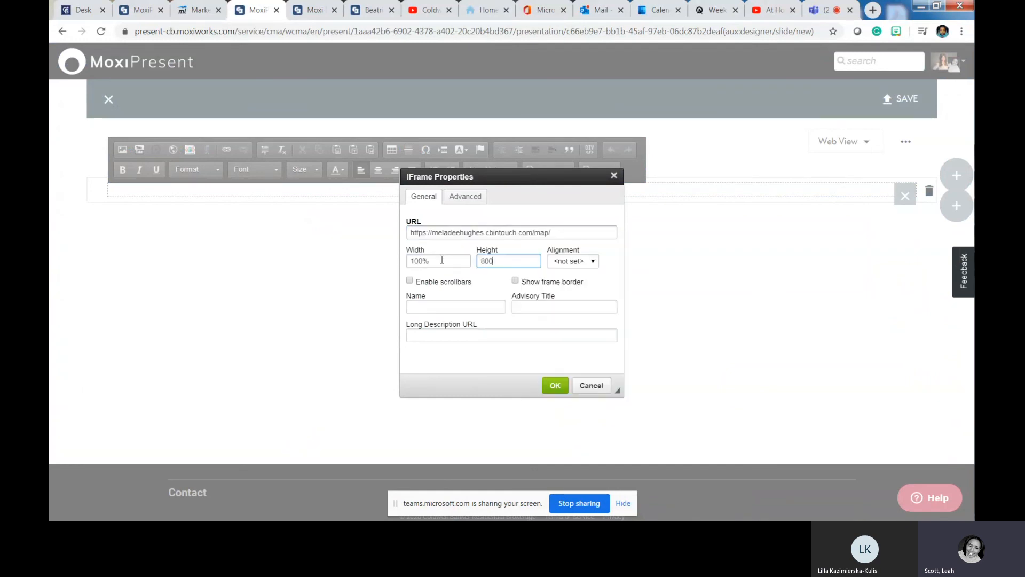
click(553, 261)
click(579, 312)
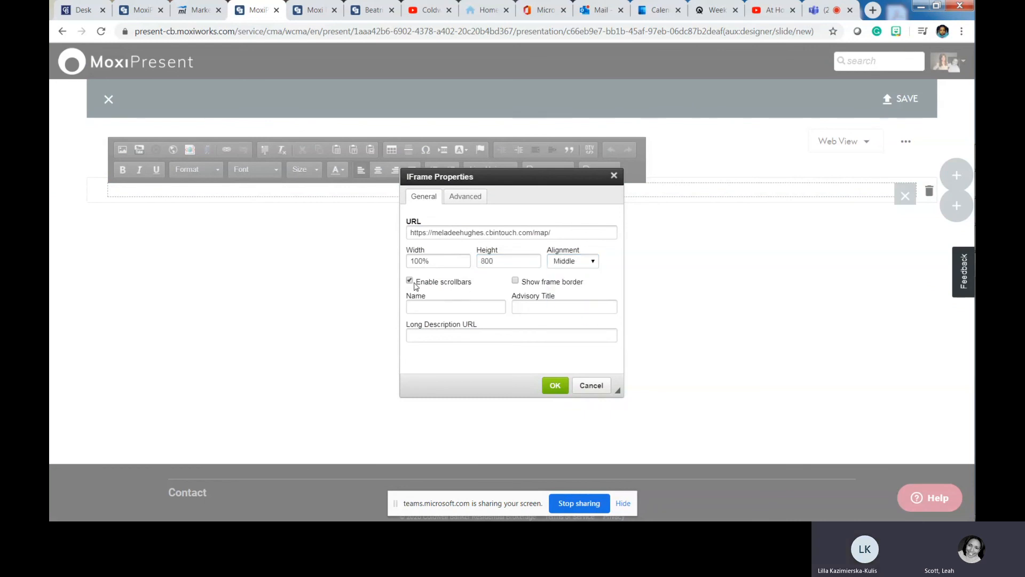
click(555, 387)
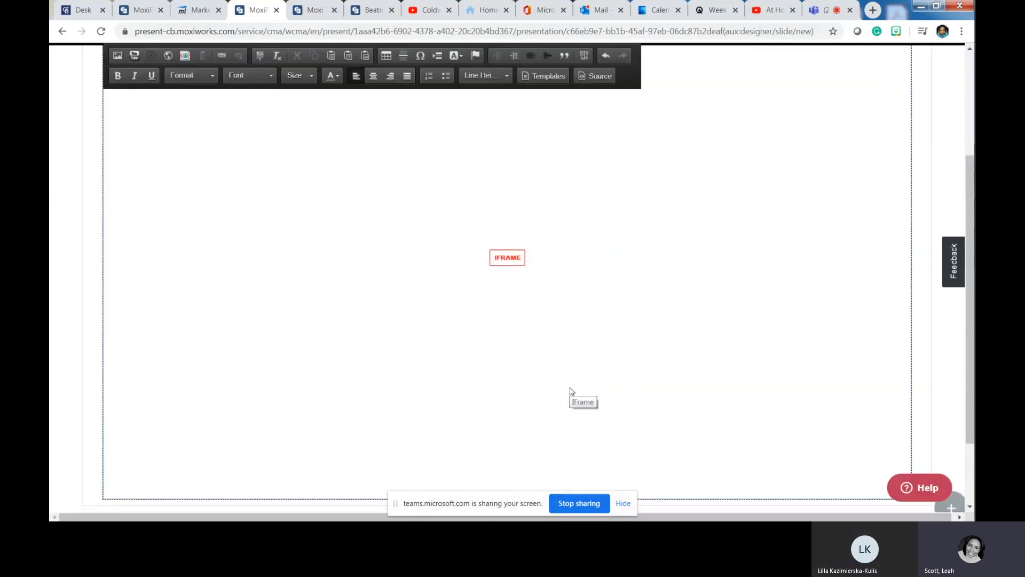
scroll(694, 358, up, 3)
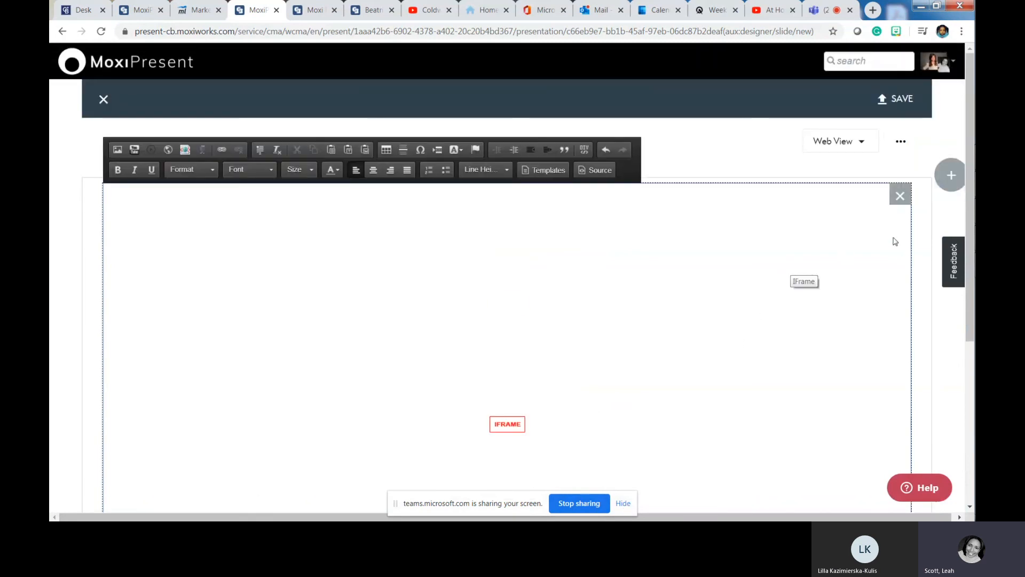
click(889, 101)
- Name the map search page 'Search for homes', save it, and close the page editor
click(431, 211)
text(Sear)
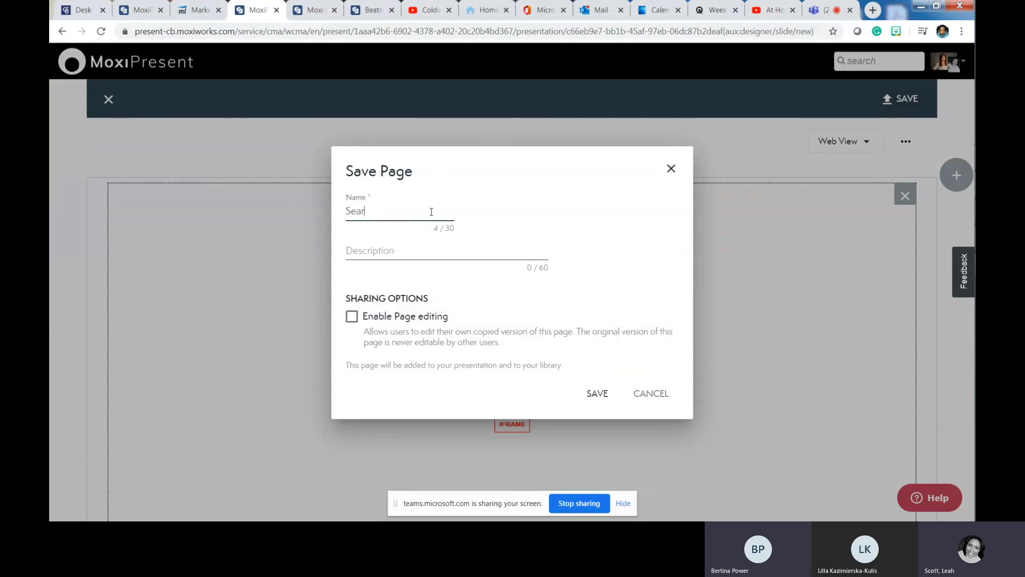
text(ch for homes)
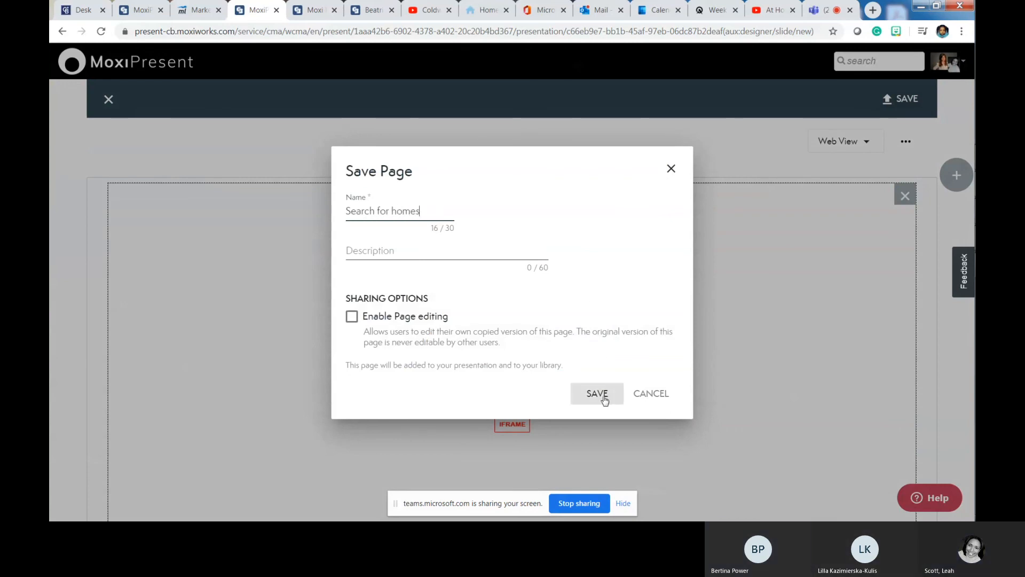
click(597, 394)
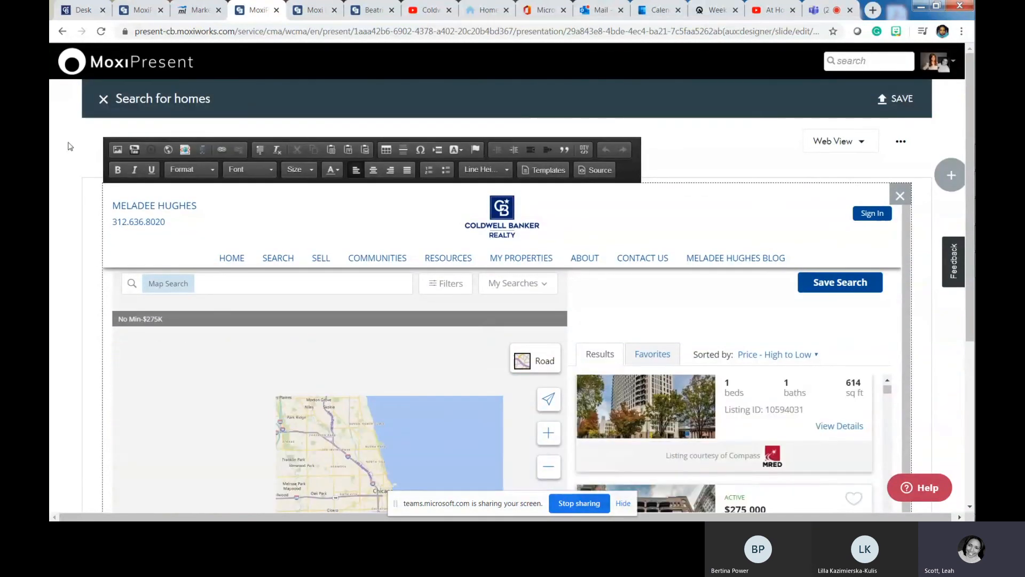
click(103, 99)
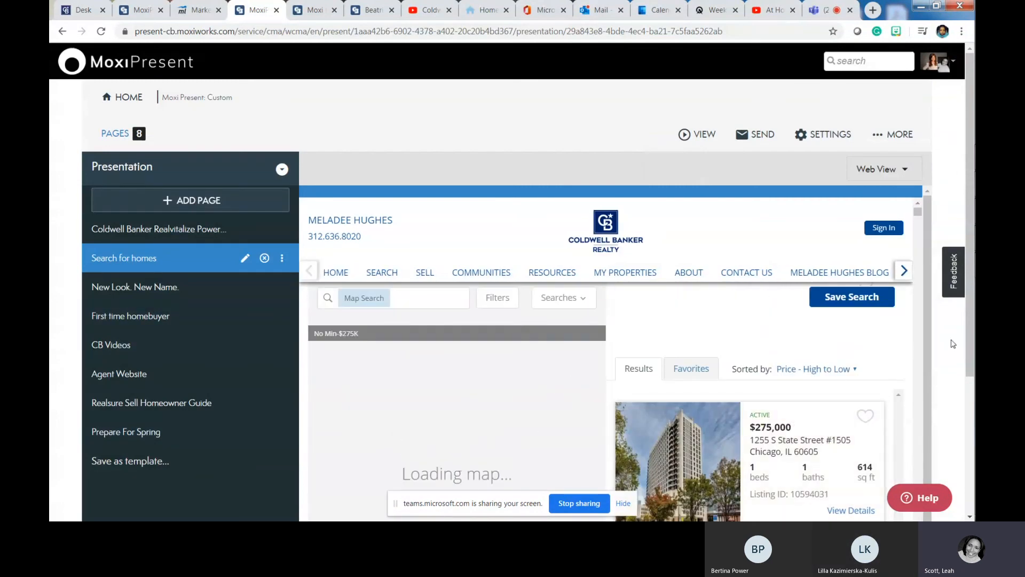
- Scroll through the embedded Chicago listings search, then bring up the VIEW options
scroll(926, 345, down, 2)
scroll(899, 351, down, 3)
scroll(898, 350, up, 3)
scroll(898, 352, up, 2)
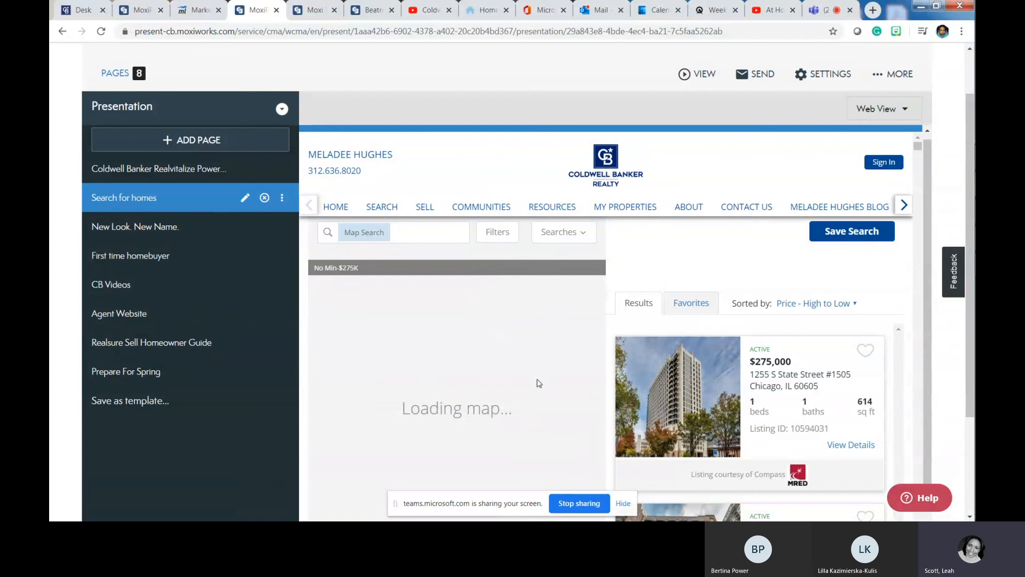
click(698, 75)
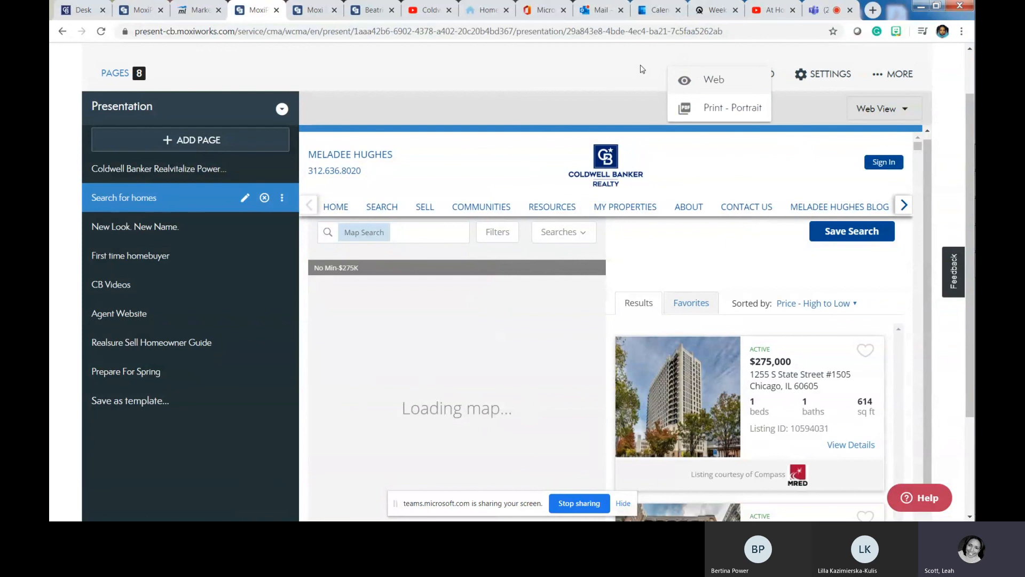
- Export the presentation as a Print - Portrait PDF and return to its tab
click(710, 108)
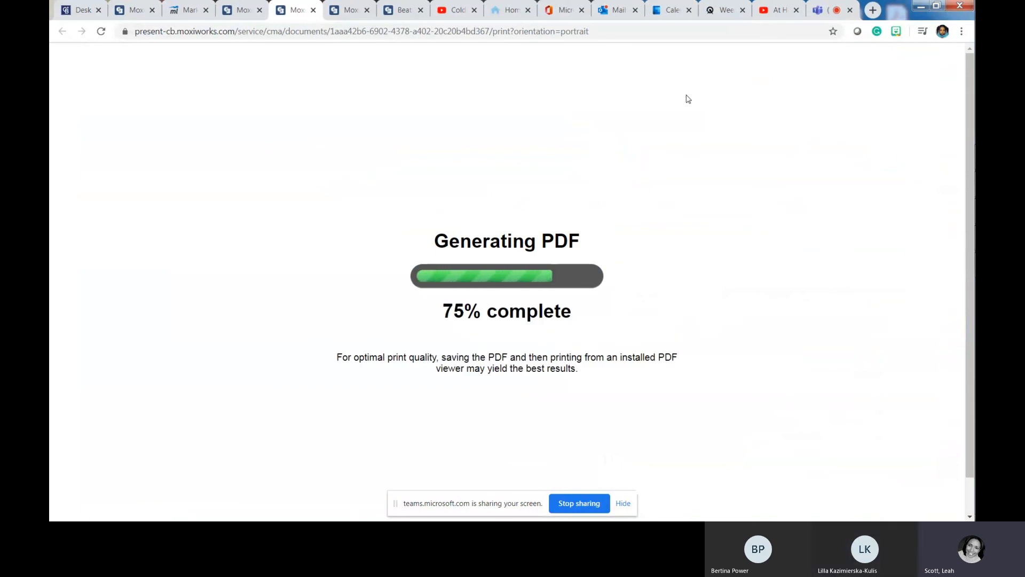
click(240, 9)
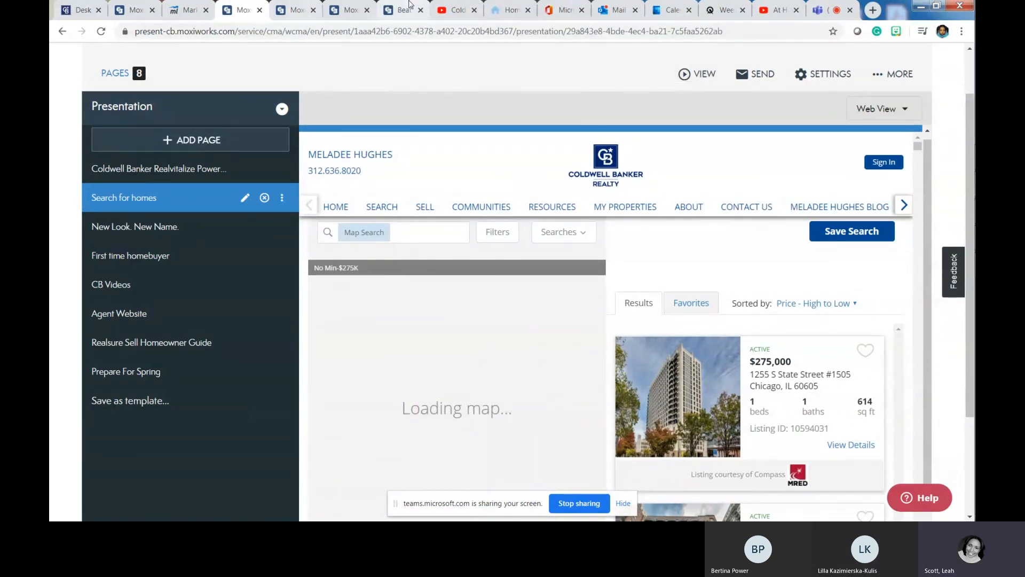
click(296, 7)
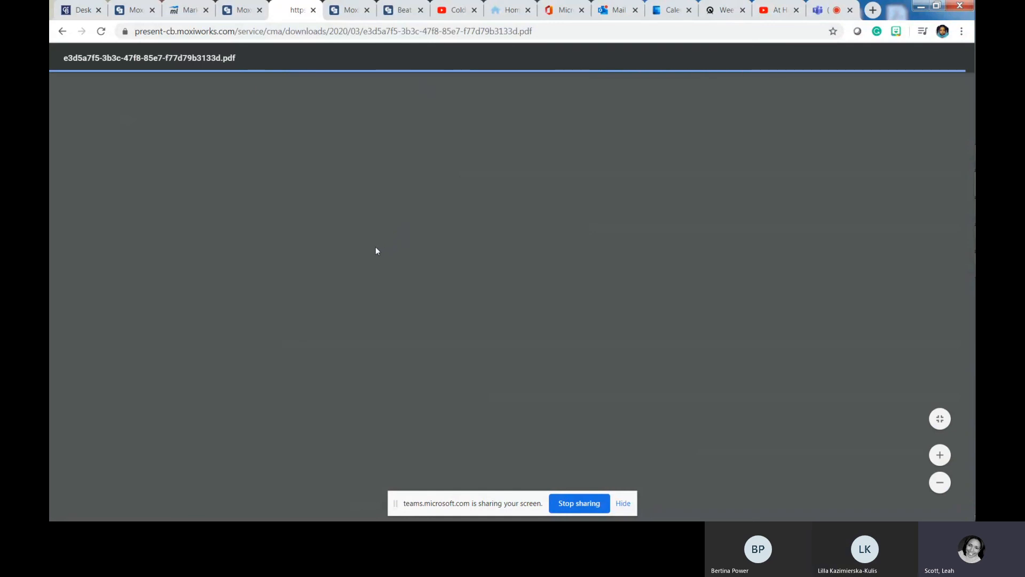
- Scroll through all 10 pages of the exported PDF, then return to the Moxi presentation tab
scroll(361, 245, down, 5)
scroll(357, 245, up, 5)
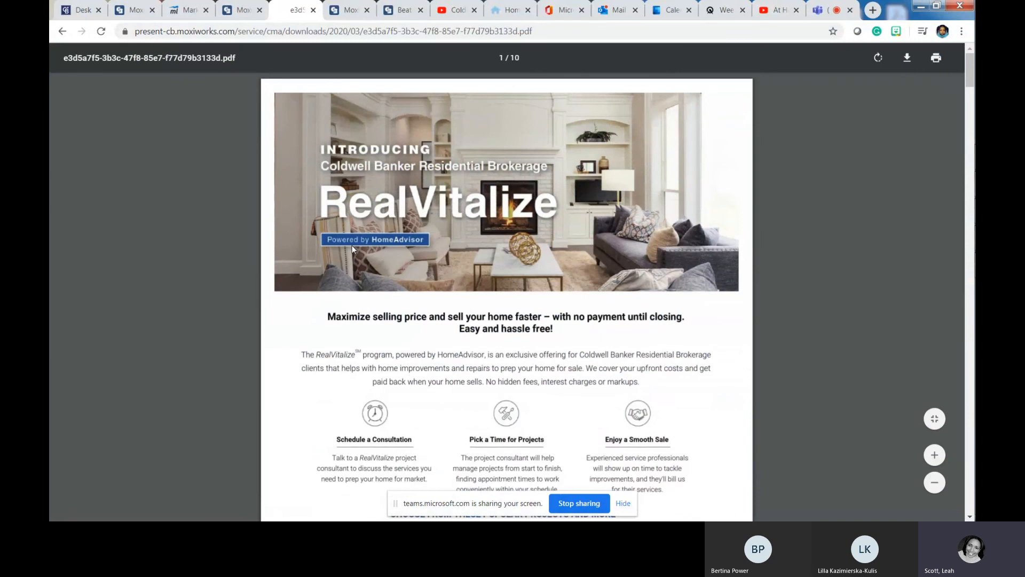
scroll(350, 246, down, 3)
scroll(346, 249, down, 3)
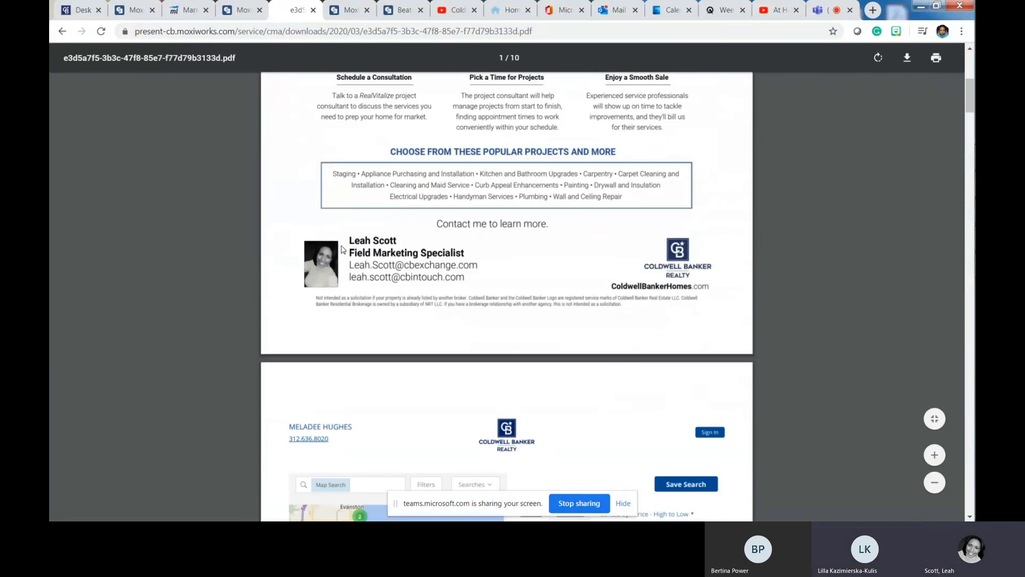
scroll(335, 256, up, 4)
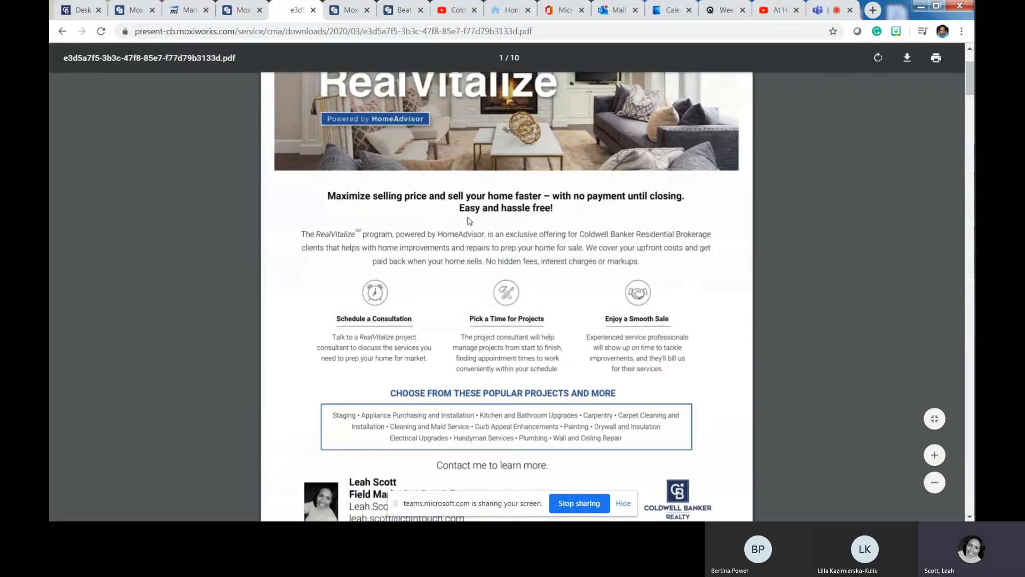
scroll(438, 319, down, 5)
scroll(438, 320, down, 6)
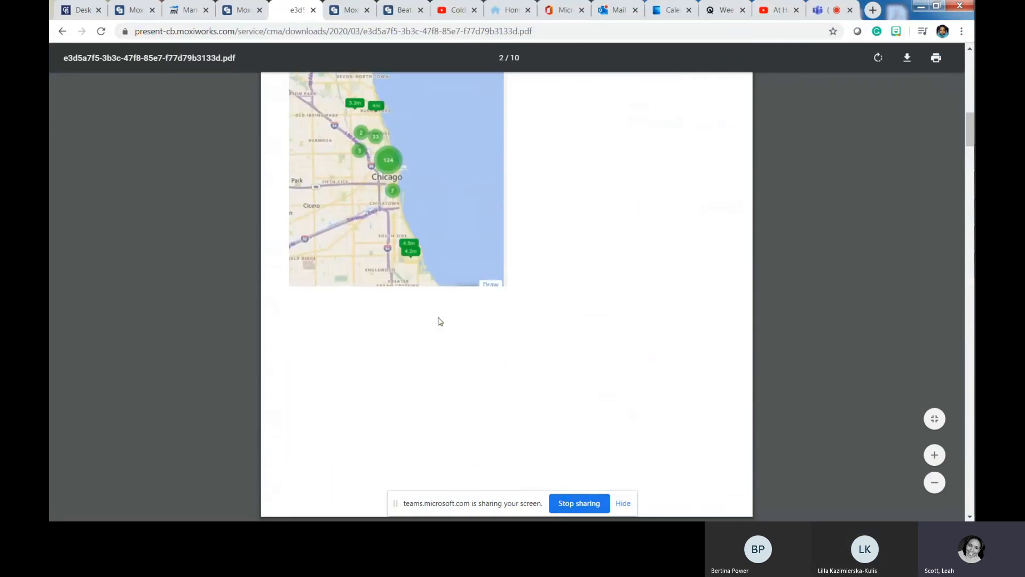
scroll(440, 320, down, 10)
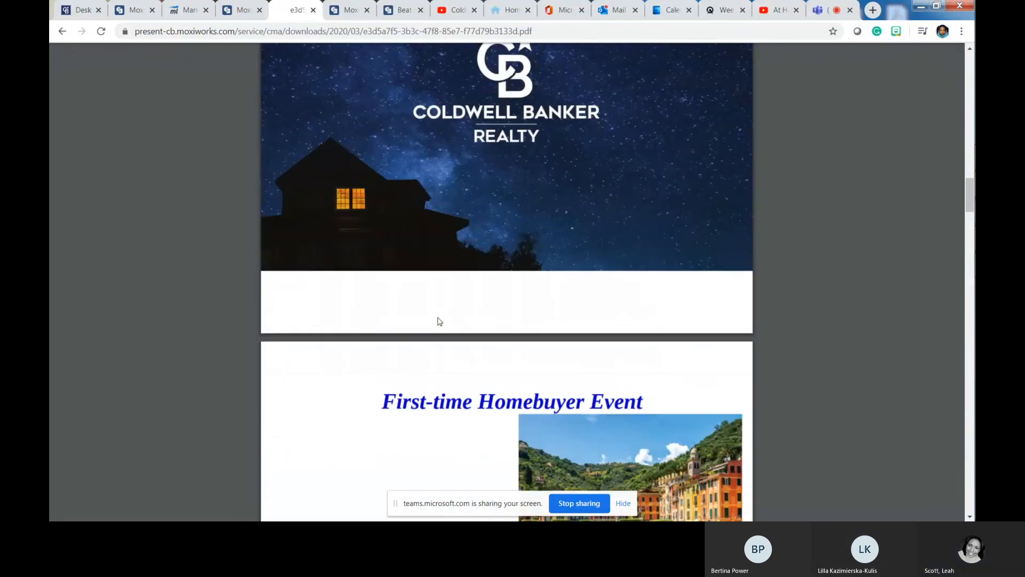
scroll(438, 318, down, 8)
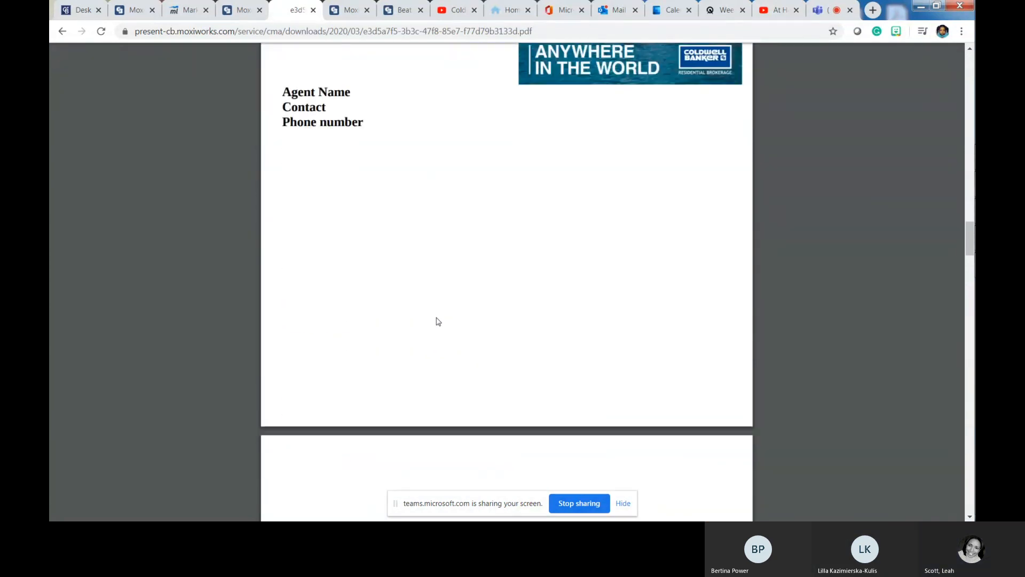
scroll(437, 320, down, 4)
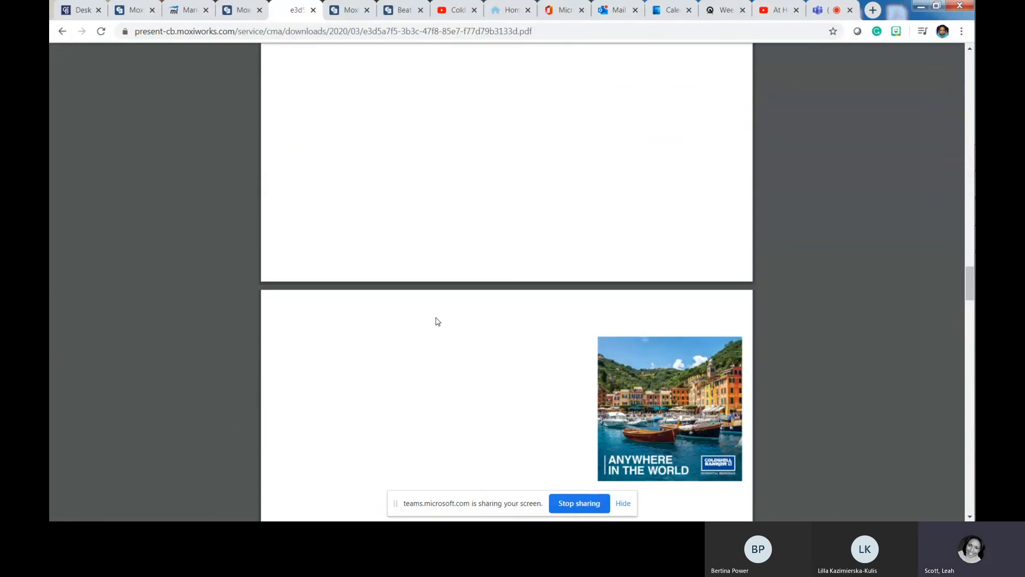
scroll(436, 321, down, 8)
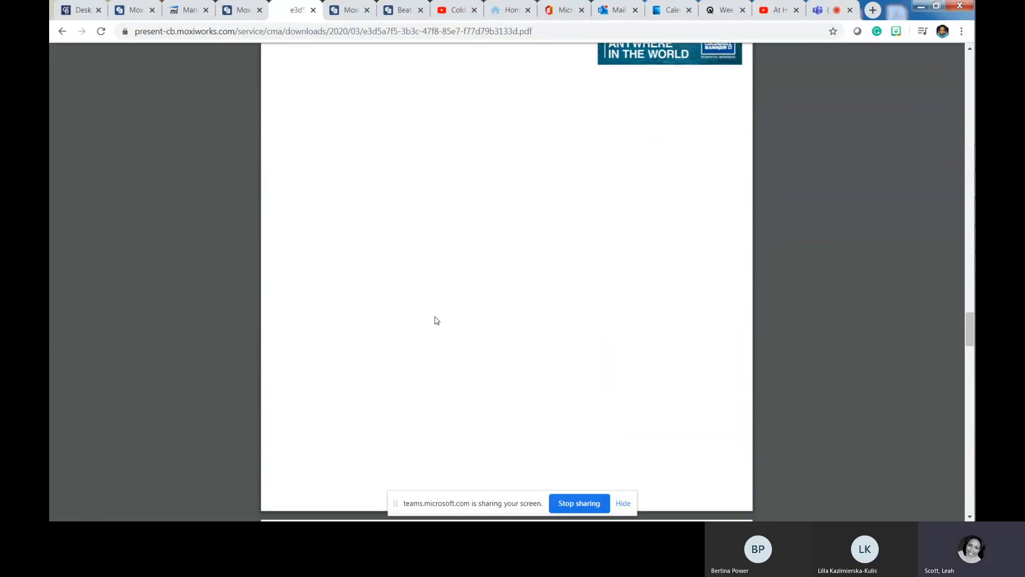
scroll(434, 319, down, 7)
scroll(434, 320, down, 17)
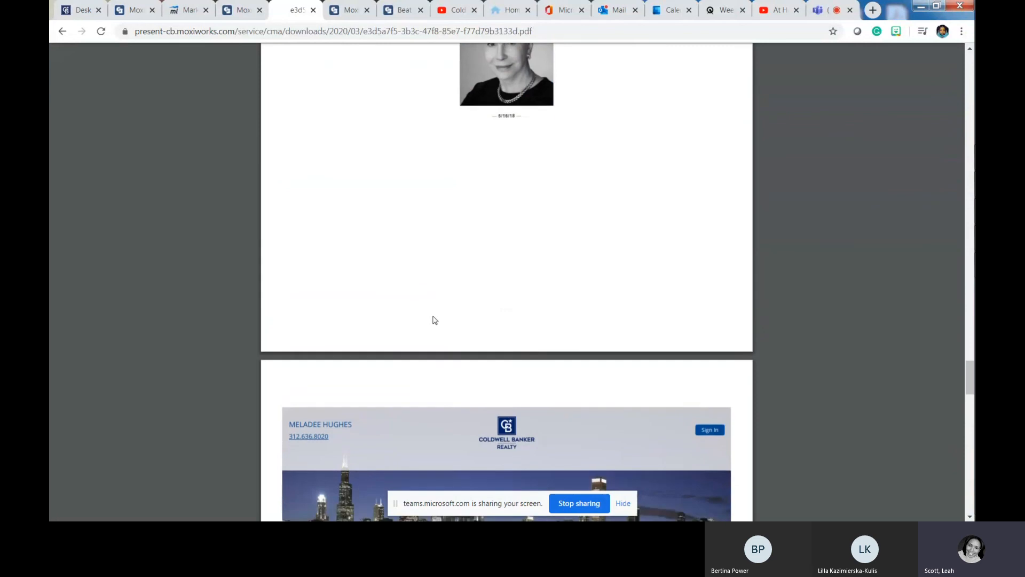
scroll(435, 320, down, 8)
scroll(432, 317, down, 8)
scroll(432, 317, down, 3)
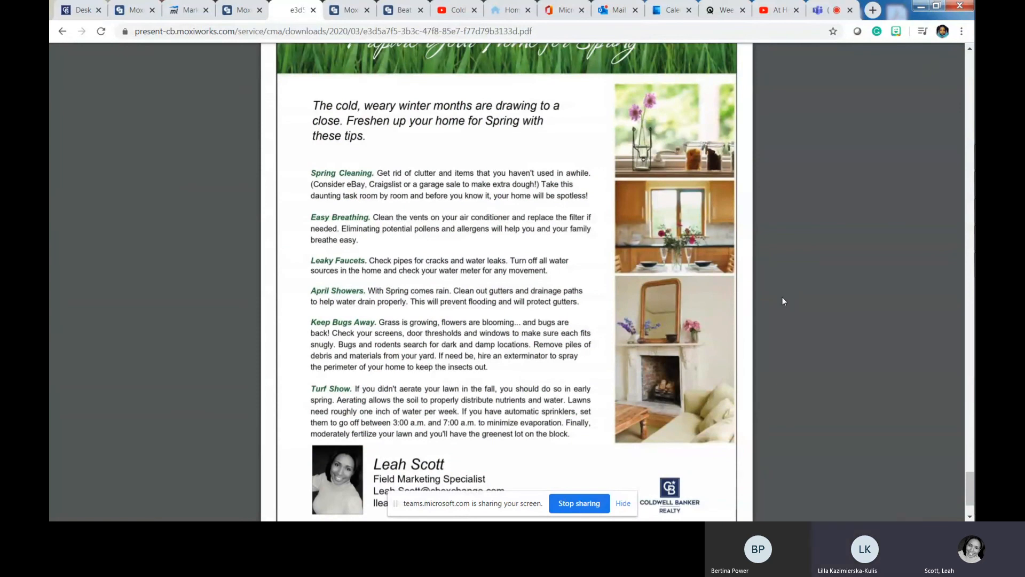
scroll(780, 301, down, 1)
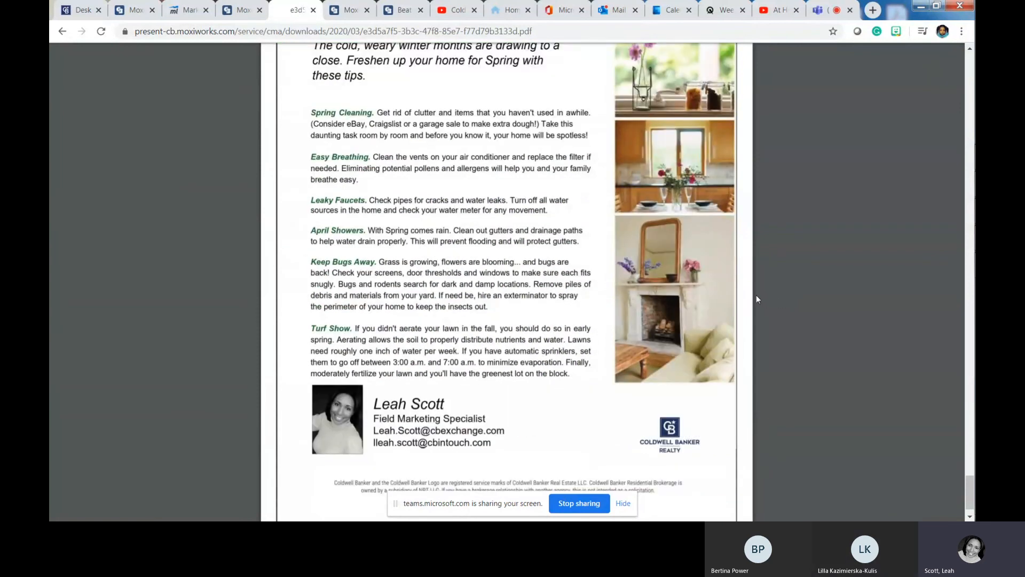
scroll(756, 298, up, 1)
scroll(742, 300, up, 1)
scroll(741, 300, up, 2)
scroll(739, 301, down, 4)
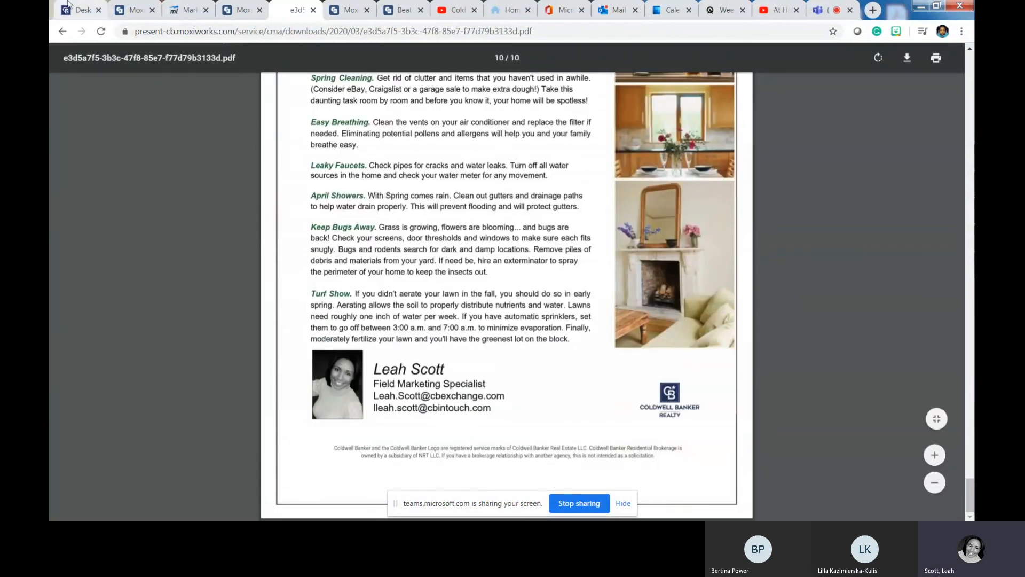
click(241, 9)
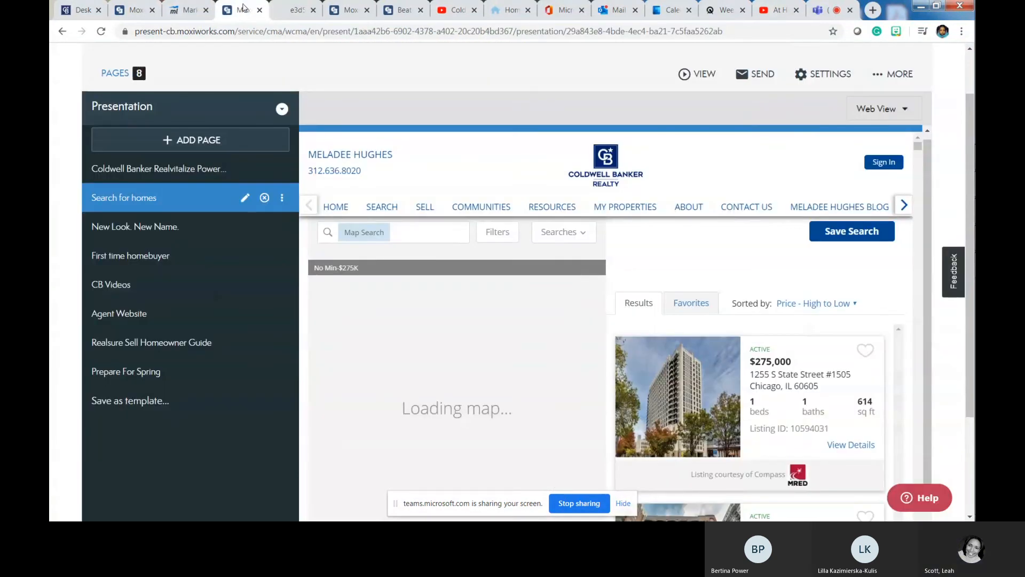
- Bring up the inTouch admin dashboard, then stop sharing the screen in Teams
click(183, 9)
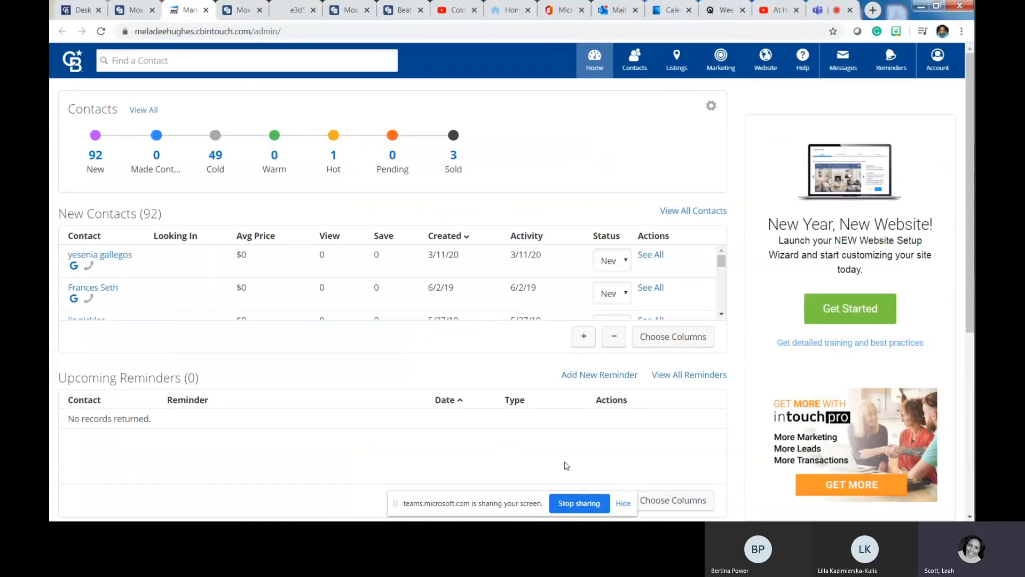
click(566, 503)
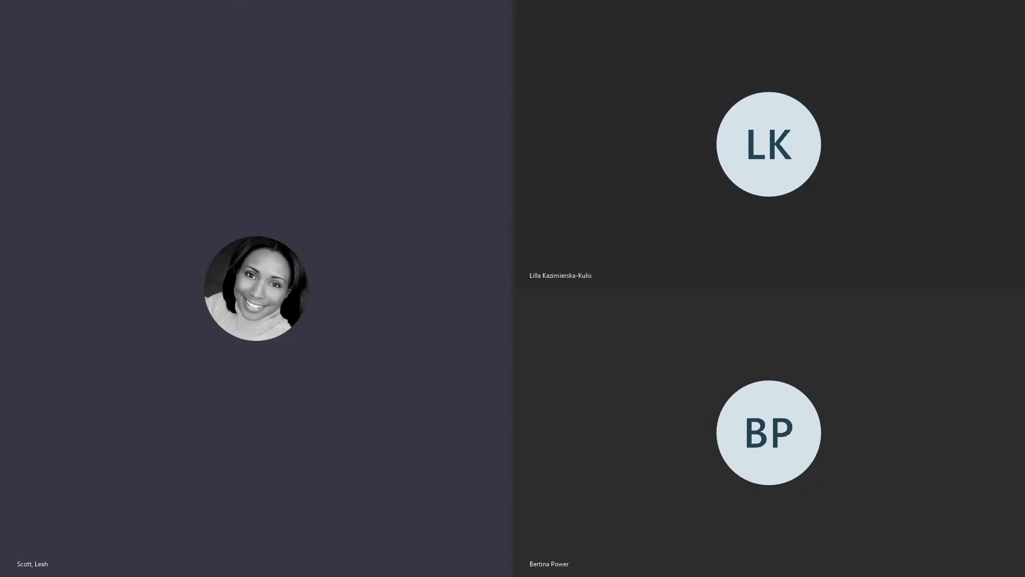